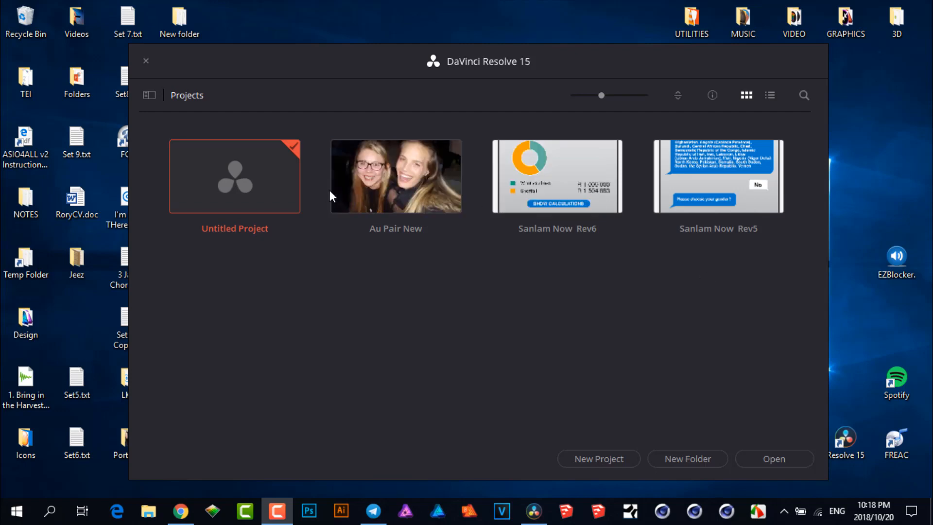
# - Create a new project named "Youtube"
pyautogui.click(612, 460)
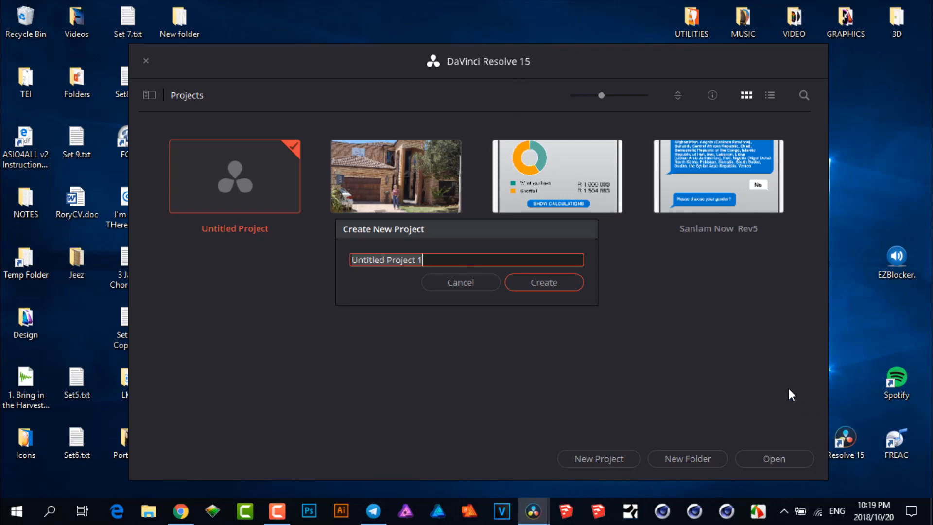
pyautogui.write('Yout')
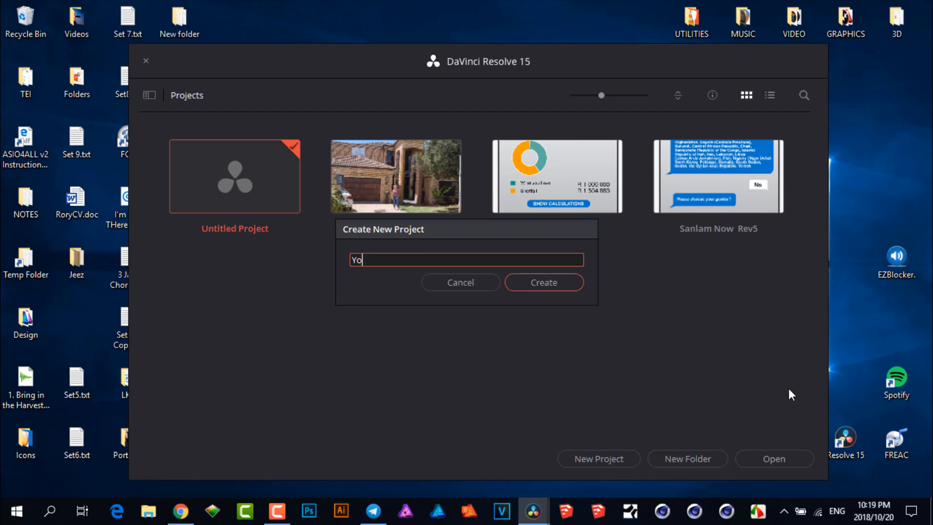
pyautogui.write('ube')
pyautogui.click(547, 284)
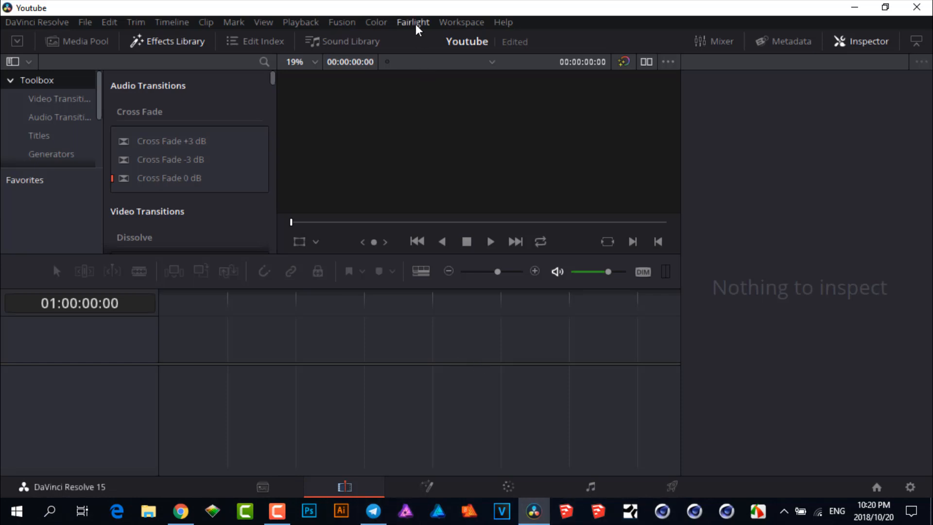
# - Switch the workspace to full screen mode
pyautogui.click(455, 25)
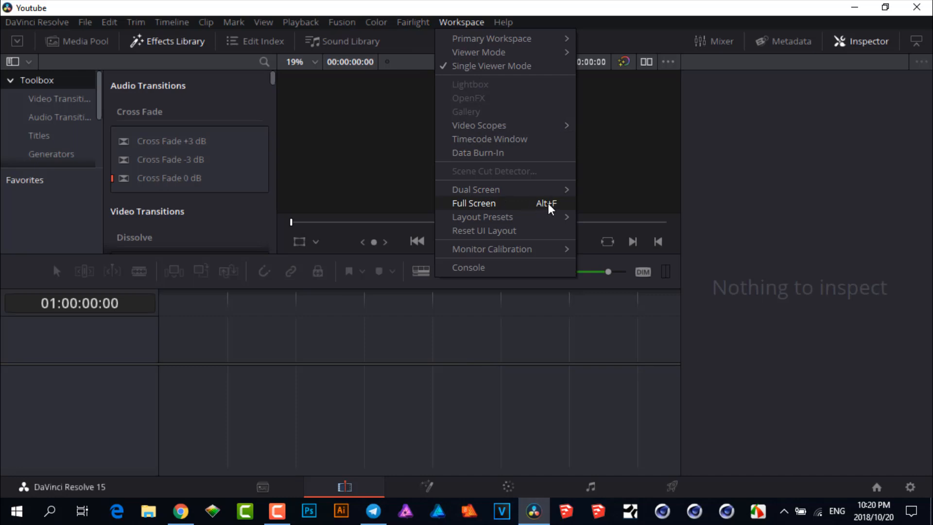
pyautogui.moveTo(517, 214)
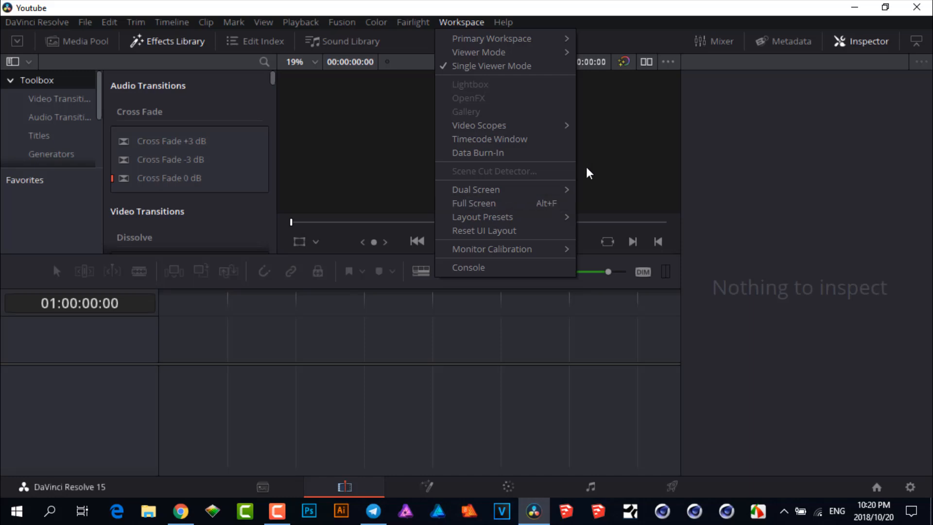
pyautogui.click(503, 206)
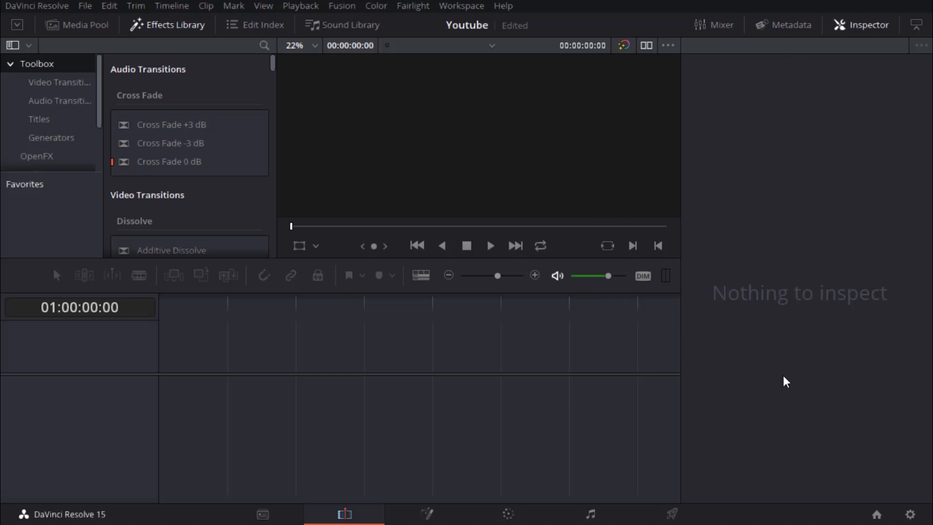
# - Expand the Effects Library to full height, and hide and reshow the Inspector
pyautogui.click(17, 25)
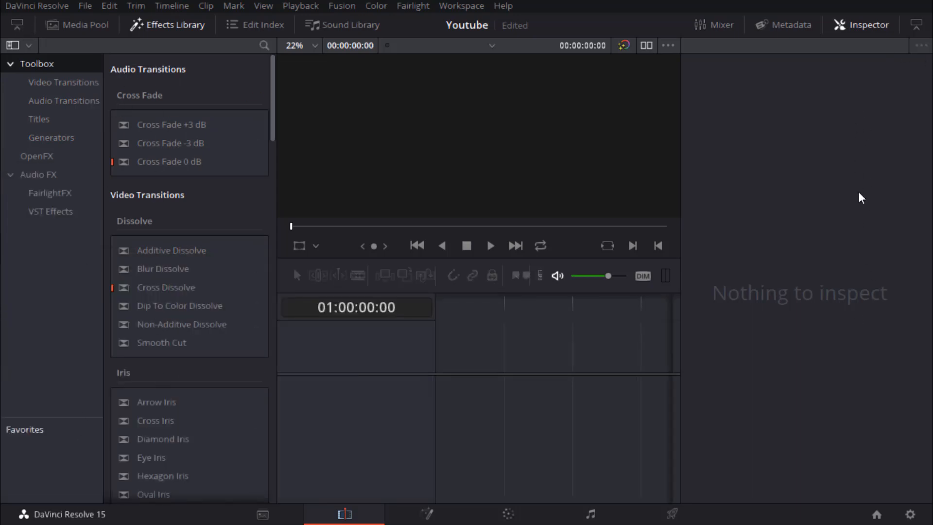
pyautogui.click(879, 28)
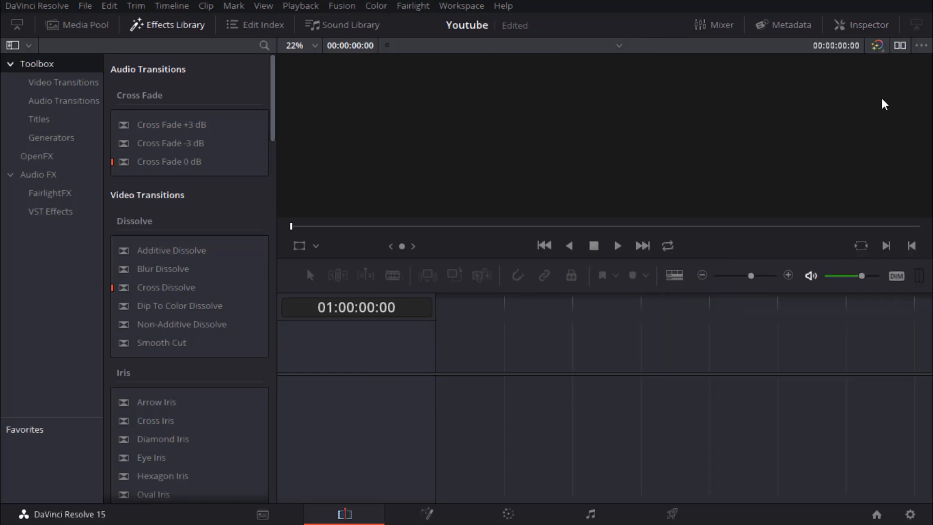
pyautogui.click(875, 25)
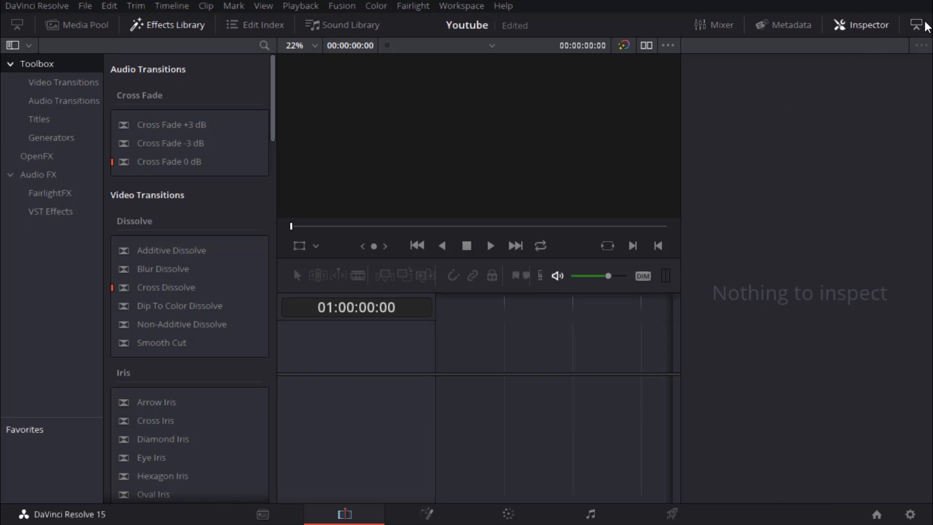
# - Reduce the Inspector and Effects Library to half height and hide both of them
pyautogui.click(917, 28)
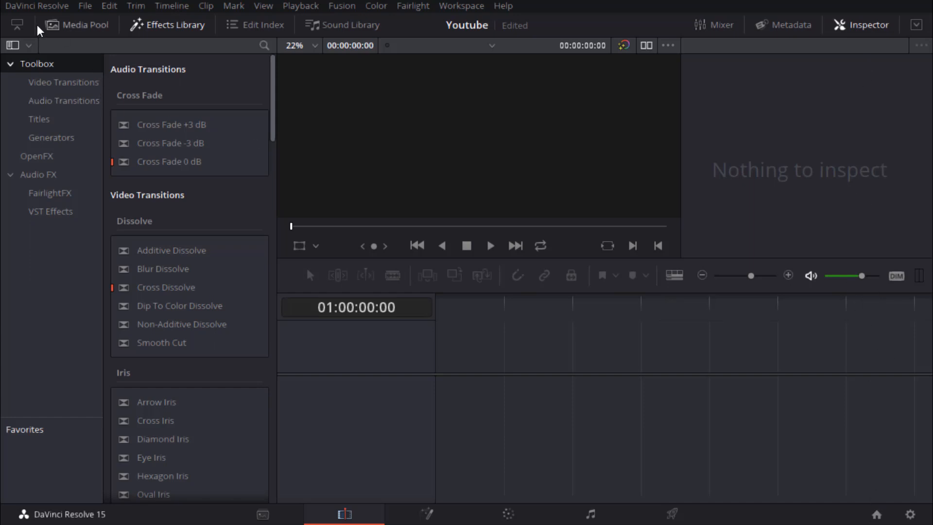
pyautogui.click(17, 24)
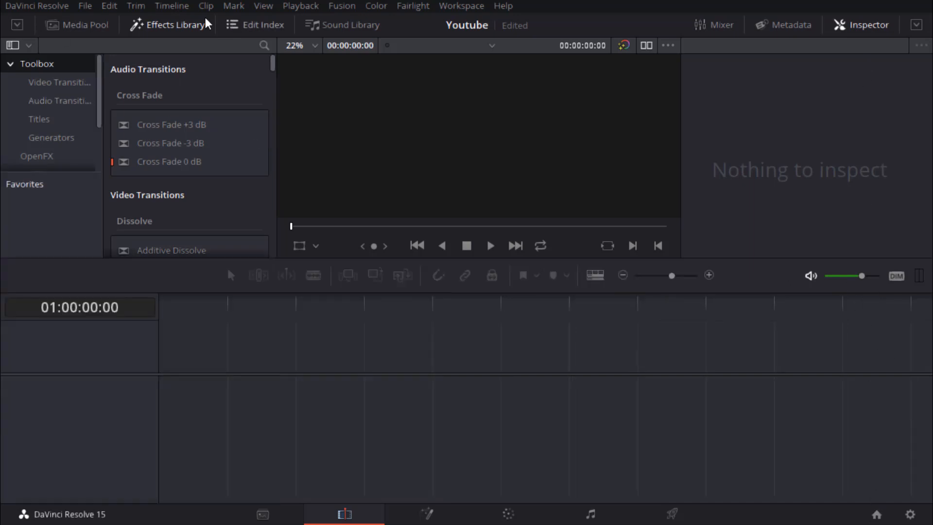
pyautogui.click(174, 25)
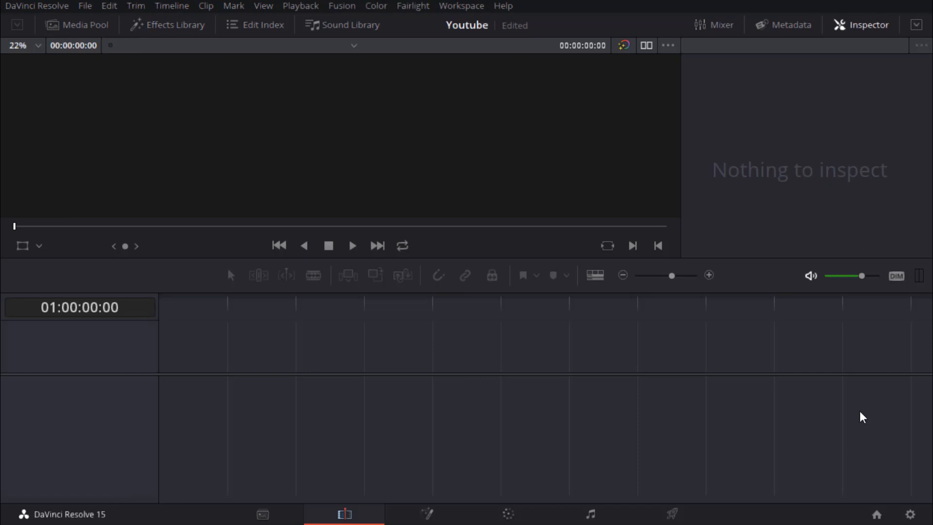
pyautogui.click(868, 25)
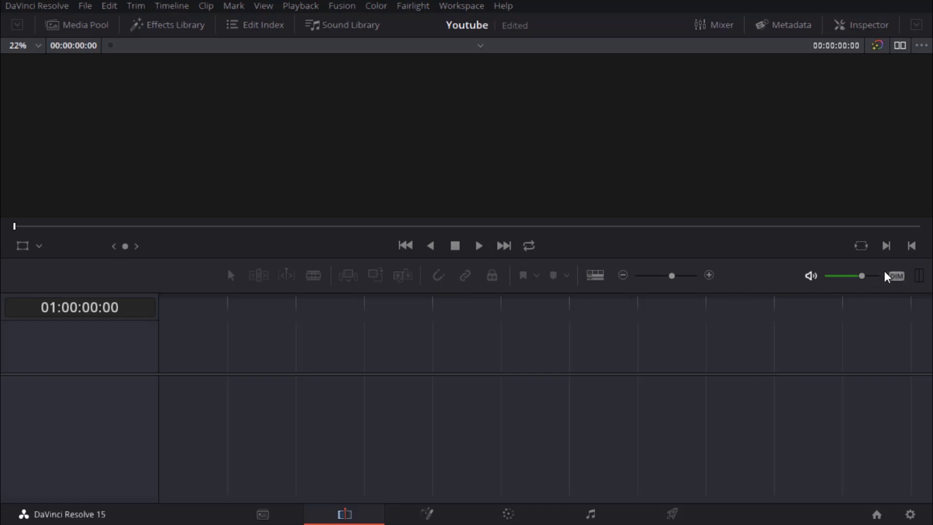
# - Turn on dimming for the timeline's playback audio
pyautogui.click(896, 275)
pyautogui.click(897, 276)
pyautogui.click(897, 276)
pyautogui.click(470, 6)
pyautogui.moveTo(484, 27)
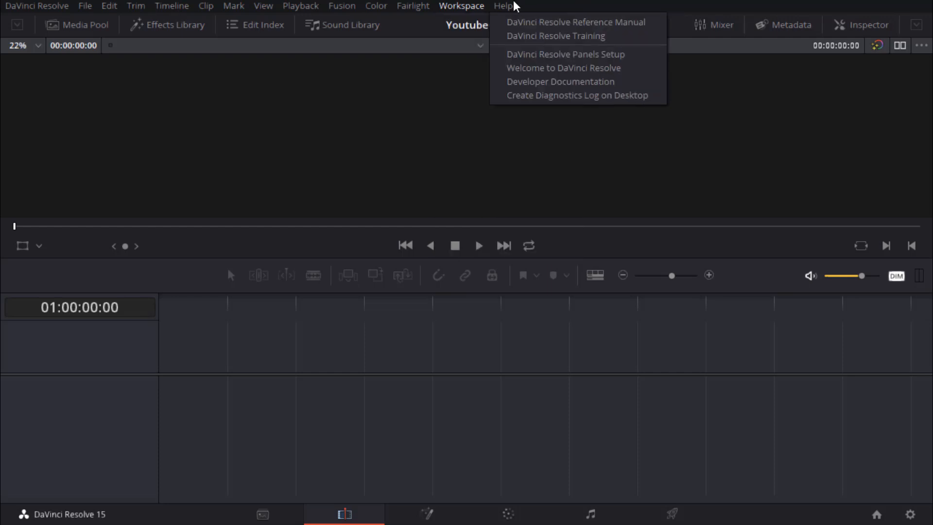
pyautogui.click(599, 2)
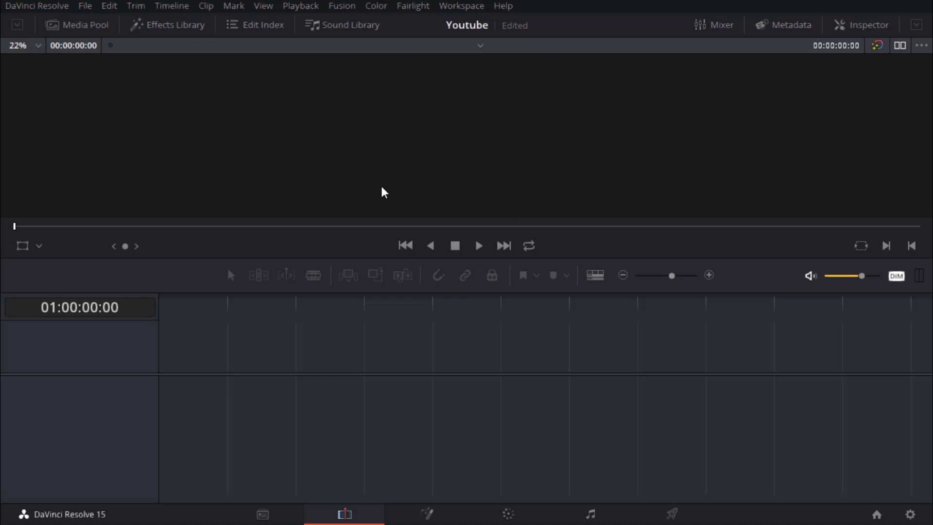
# - Open the user preferences for keyboard mapping and choose the RT Resolve Keys preset
pyautogui.click(49, 7)
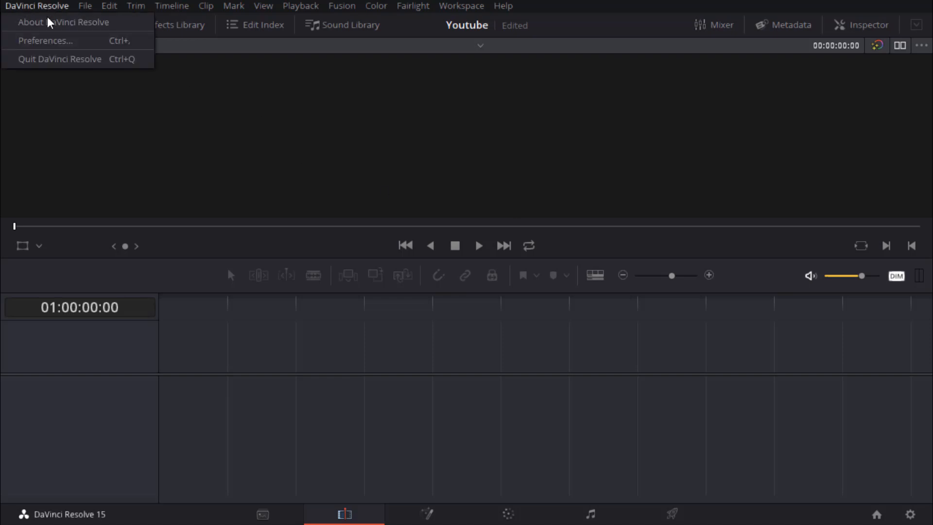
pyautogui.click(49, 42)
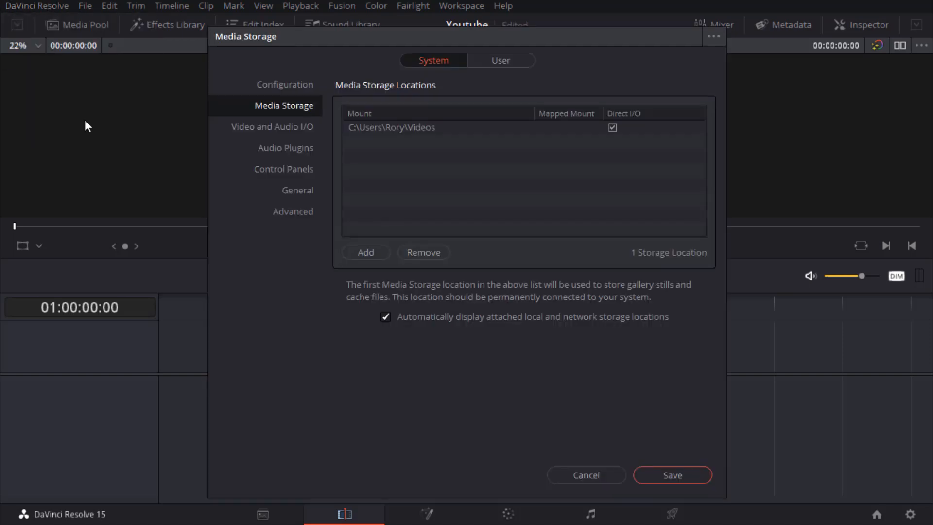
pyautogui.click(514, 60)
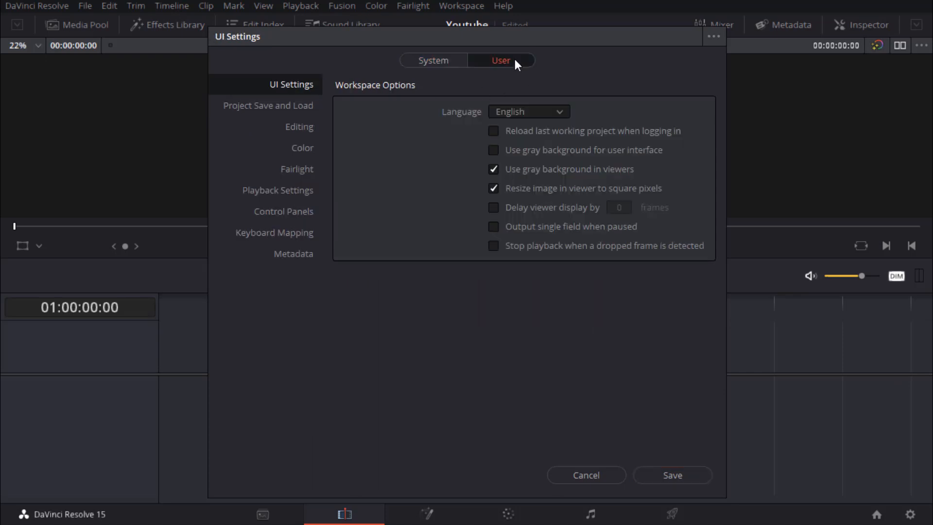
pyautogui.click(282, 233)
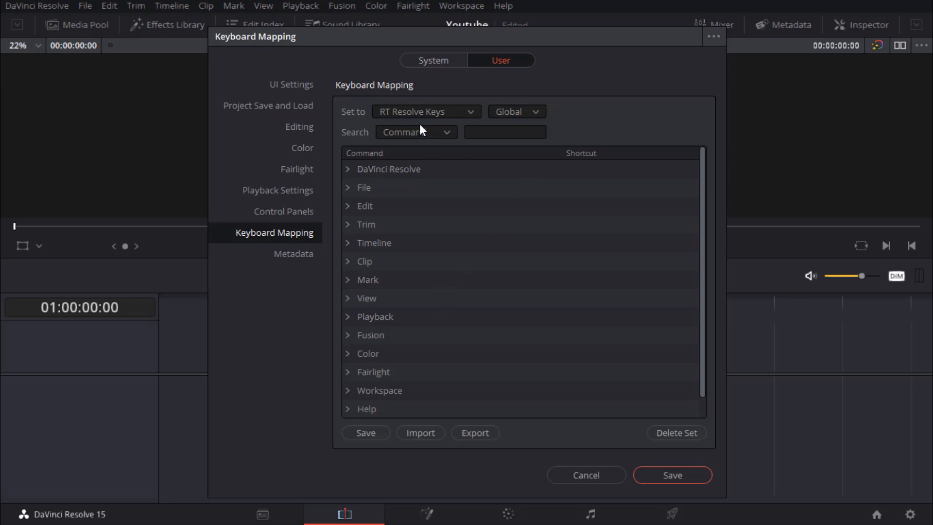
pyautogui.click(458, 111)
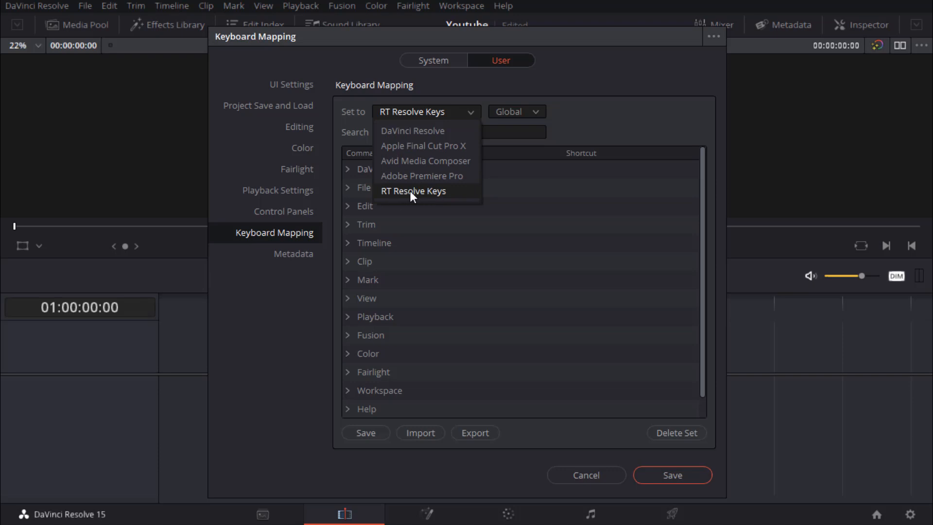
pyautogui.click(431, 193)
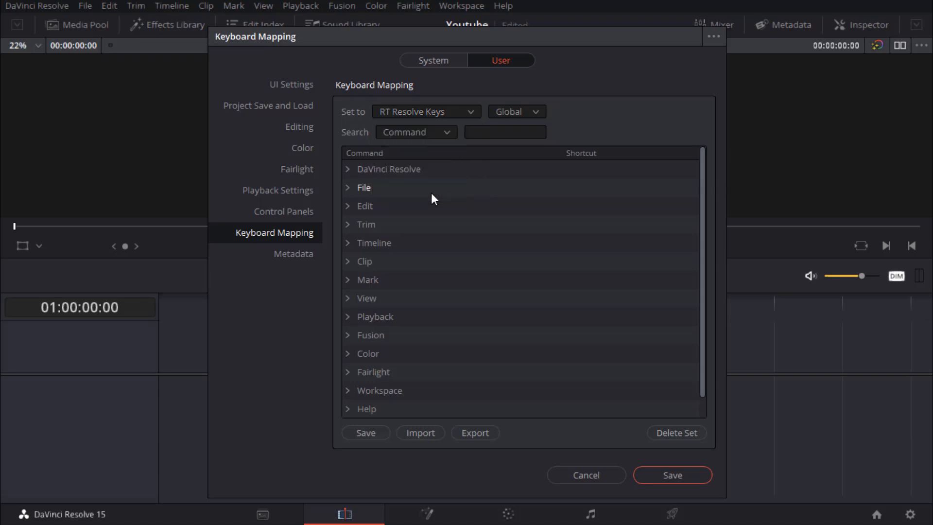
# - Limit the keyboard mapping to the Edit page and expand its File commands
pyautogui.click(539, 112)
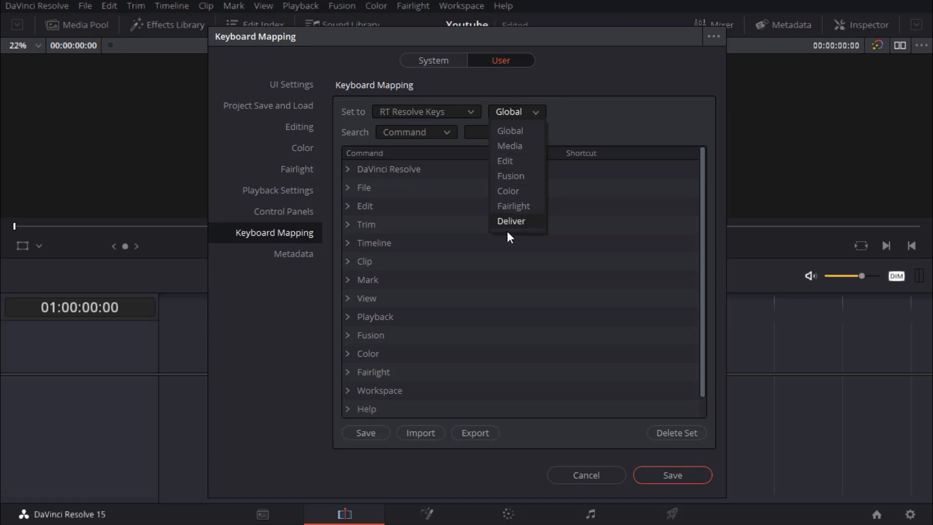
pyautogui.click(533, 112)
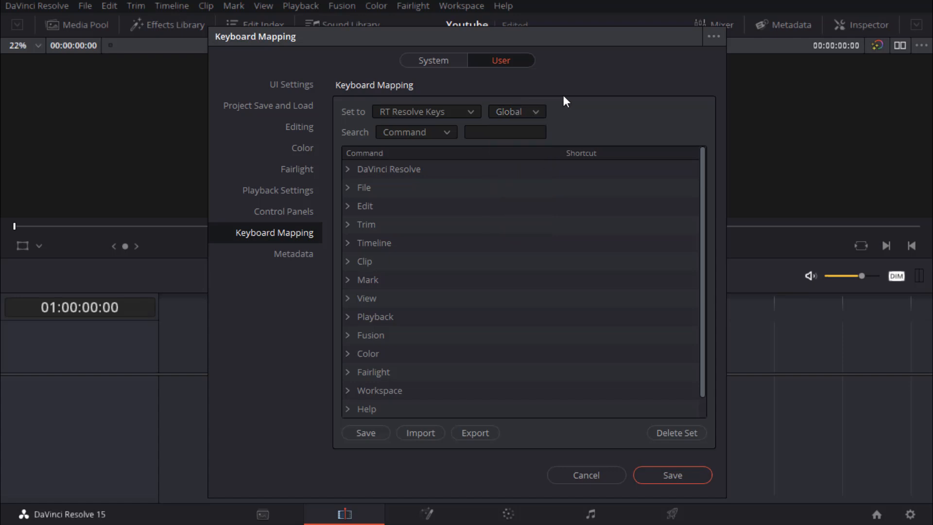
pyautogui.click(535, 113)
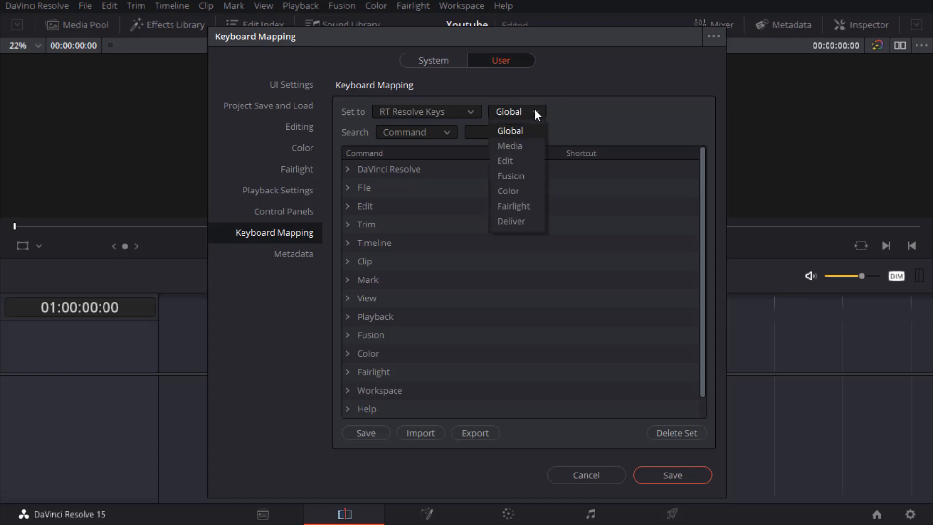
pyautogui.click(517, 160)
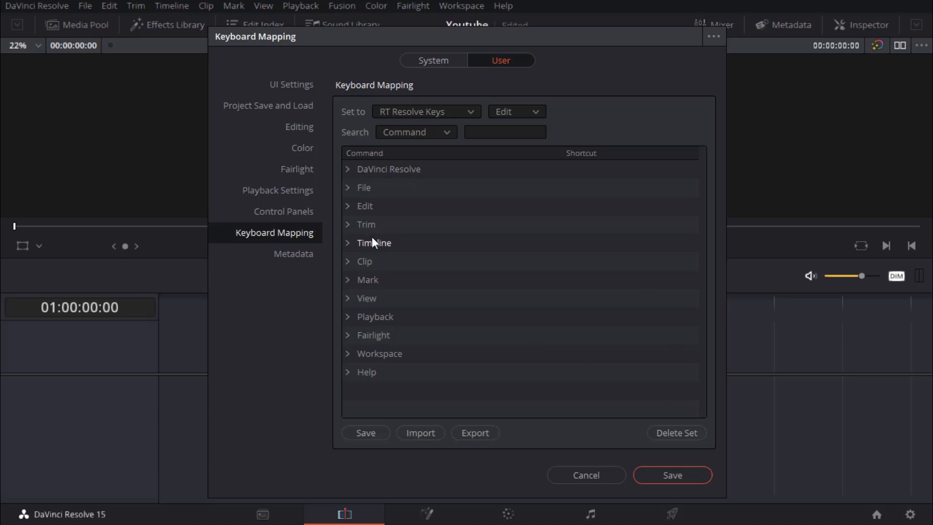
pyautogui.click(347, 188)
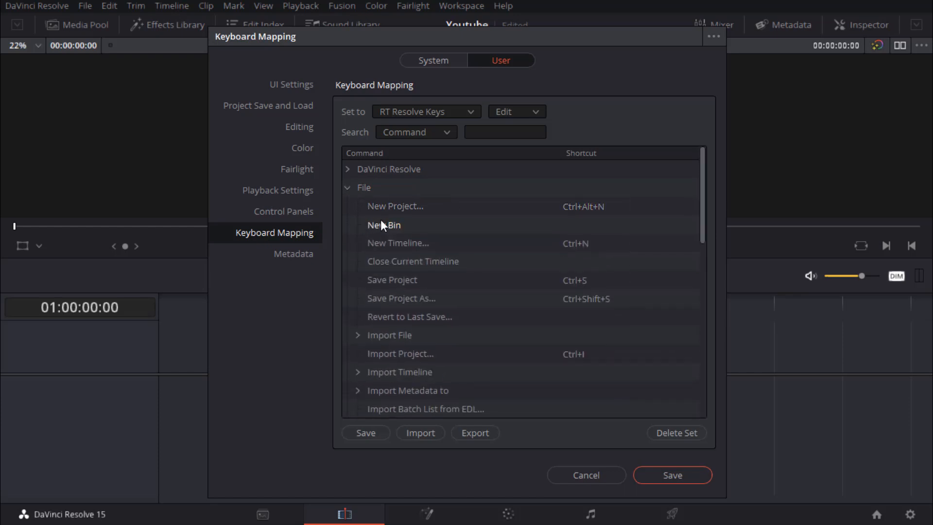
# - Try out a shortcut for the New Bin command and discard the keyboard mapping changes
pyautogui.click(576, 226)
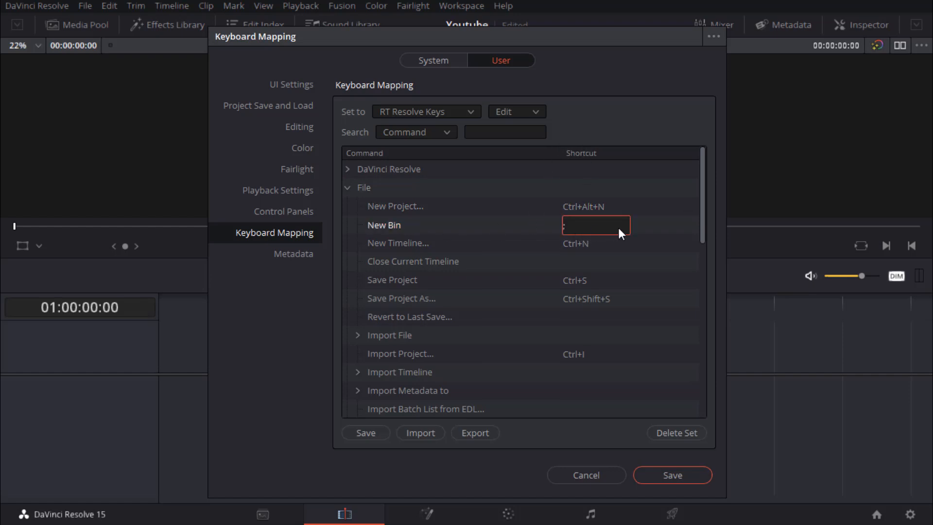
pyautogui.click(650, 222)
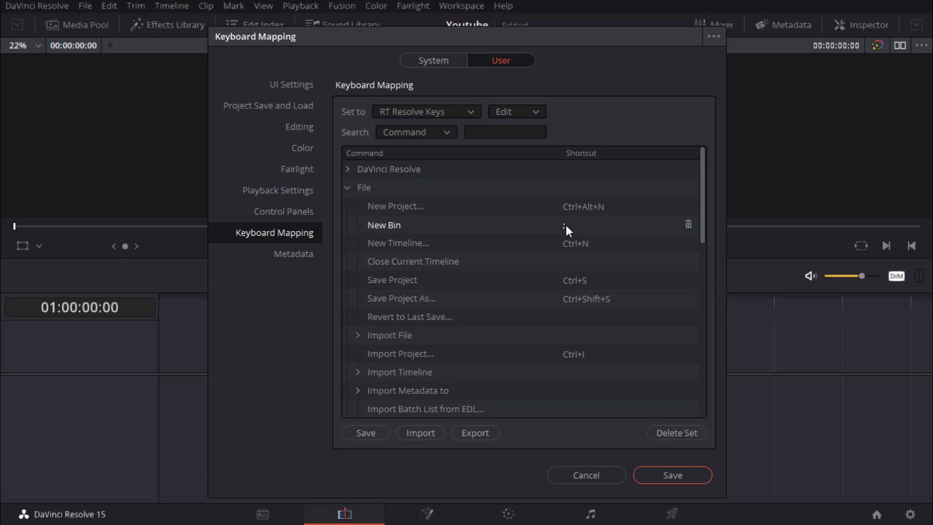
pyautogui.click(688, 224)
pyautogui.click(588, 472)
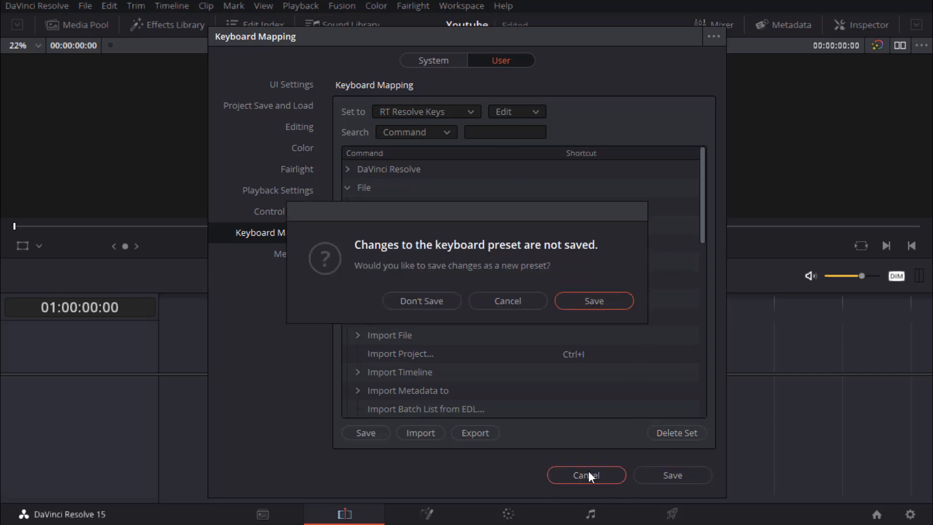
pyautogui.click(429, 301)
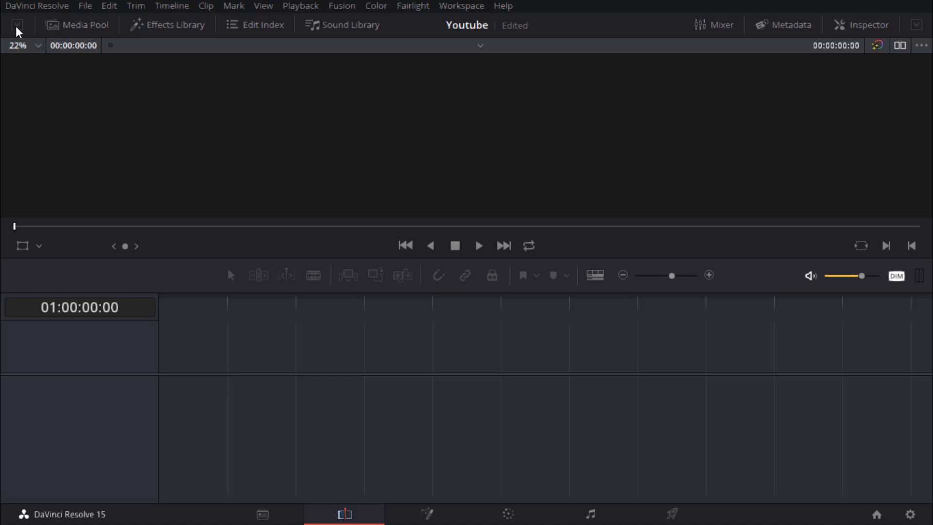
# - Show the Media Pool on the Edit page, view the Media page and return to editing
pyautogui.click(74, 29)
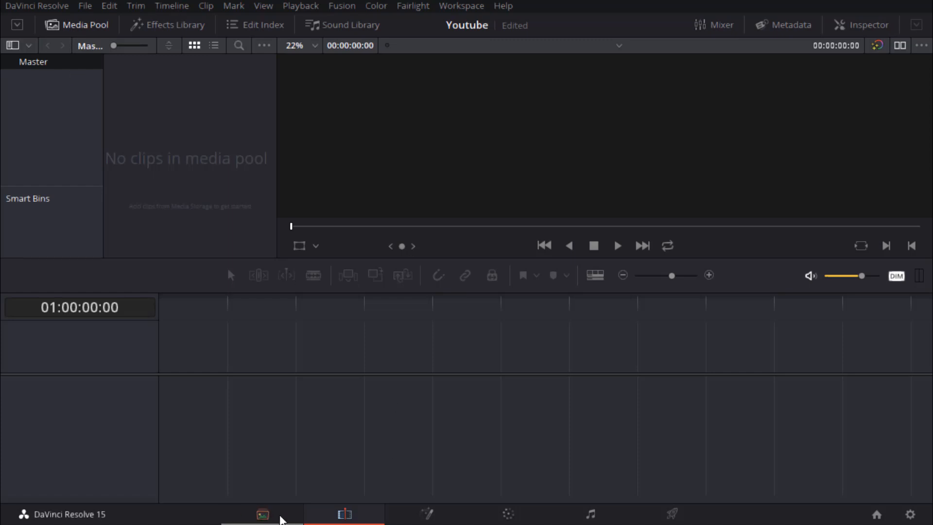
pyautogui.click(281, 520)
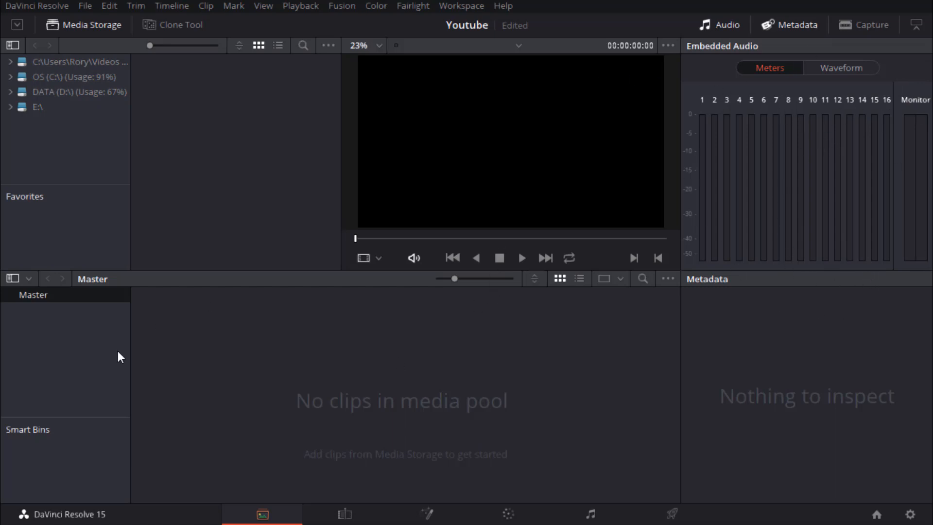
pyautogui.click(348, 515)
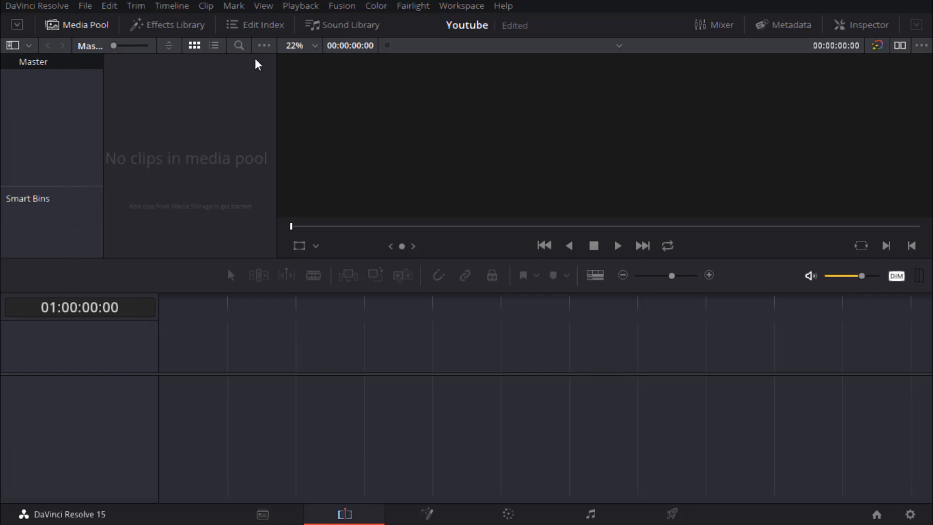
# - Expand the Media Pool to full height and show the Inspector
pyautogui.click(18, 26)
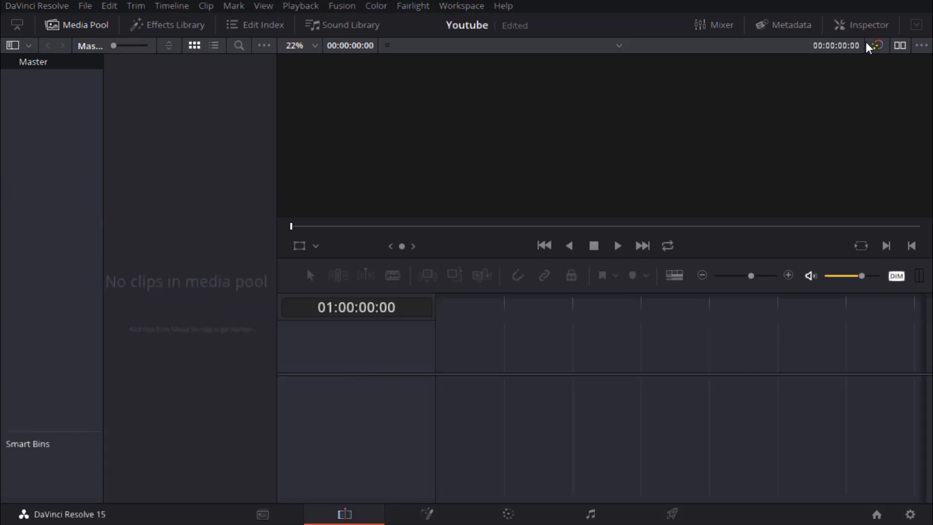
pyautogui.click(883, 26)
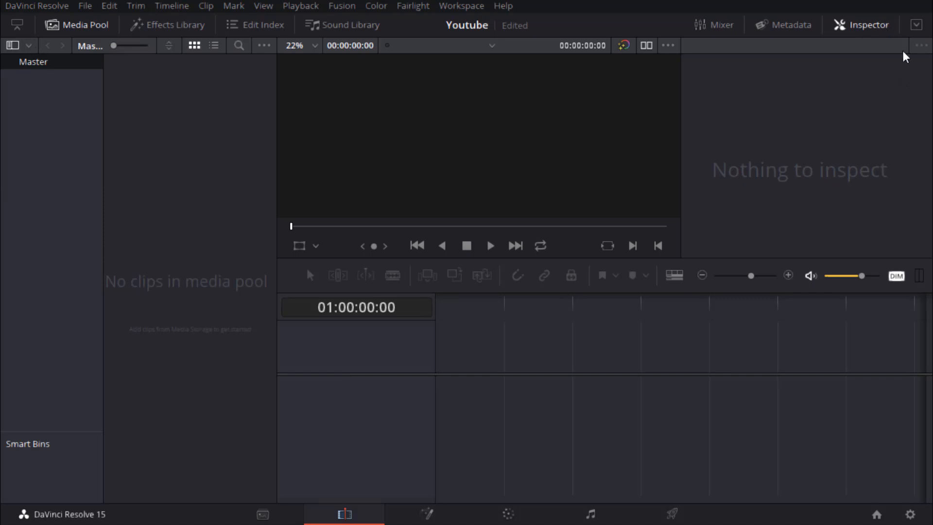
# - Extend both the Inspector and the Media Pool to full height and enlarge the Smart Bins area
pyautogui.click(916, 25)
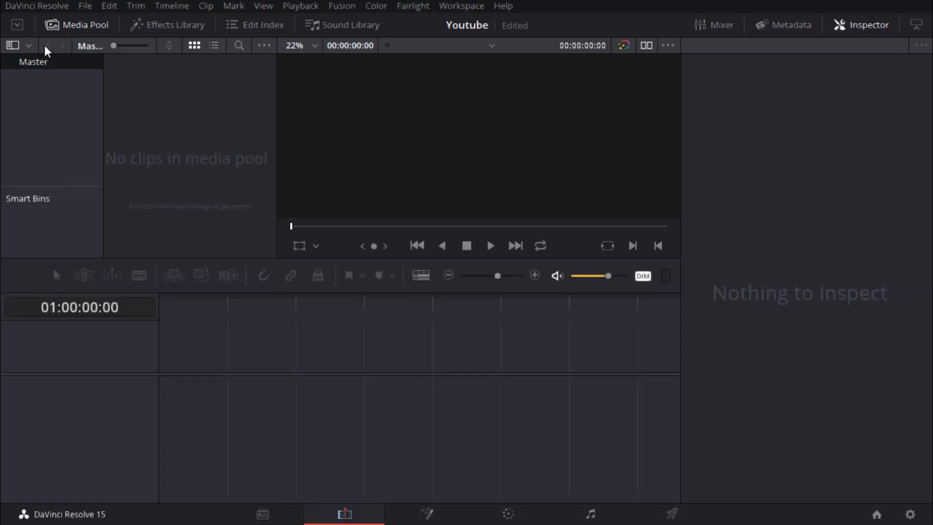
pyautogui.click(17, 25)
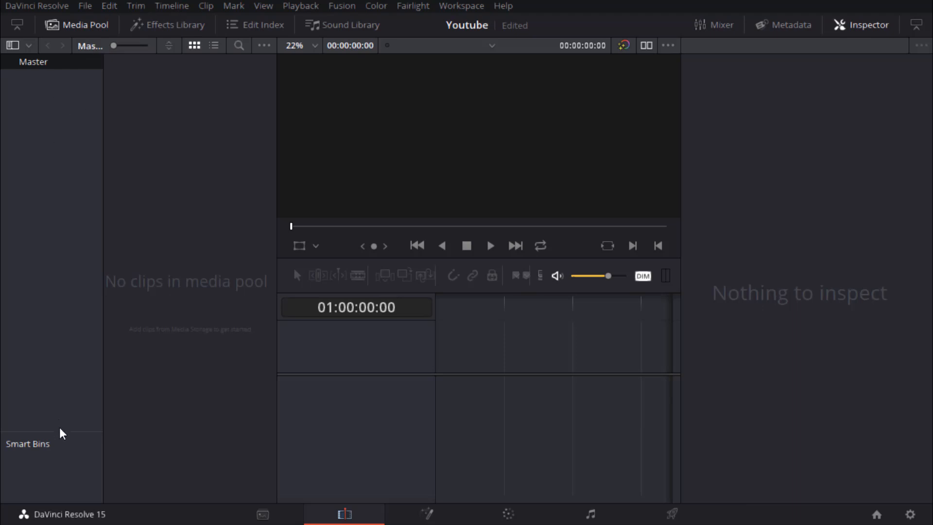
pyautogui.moveTo(60, 432); pyautogui.dragTo(57, 390)
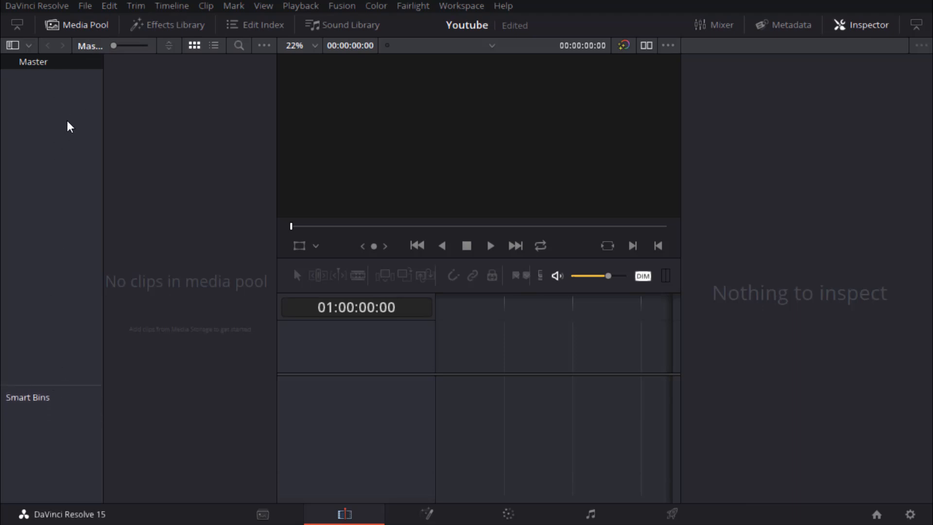
# - Add a bin named Footage under Master in the Media Pool
pyautogui.rightClick(42, 85)
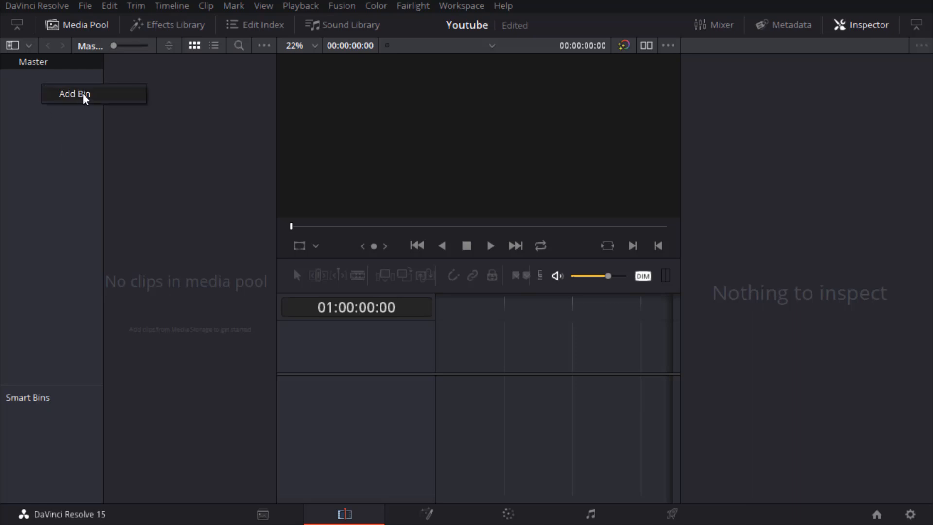
pyautogui.click(84, 96)
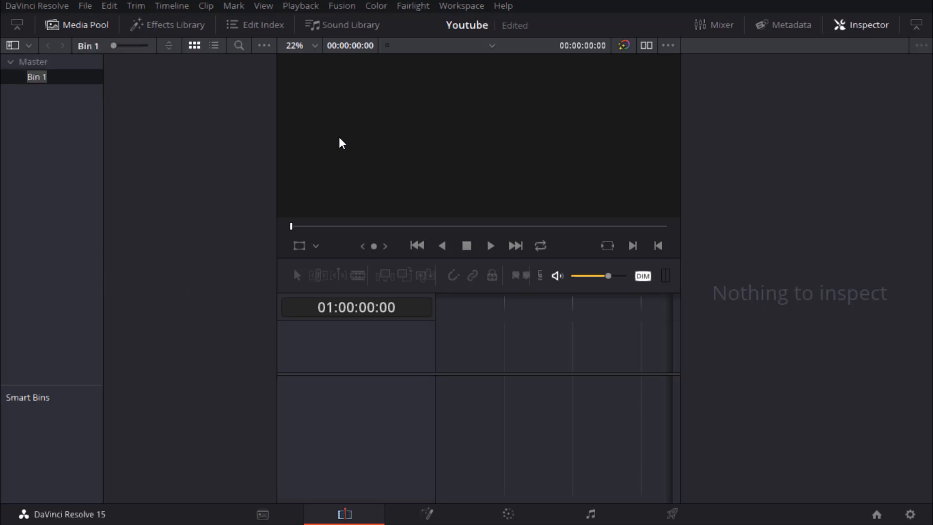
pyautogui.write('Footage')
pyautogui.press('Return')
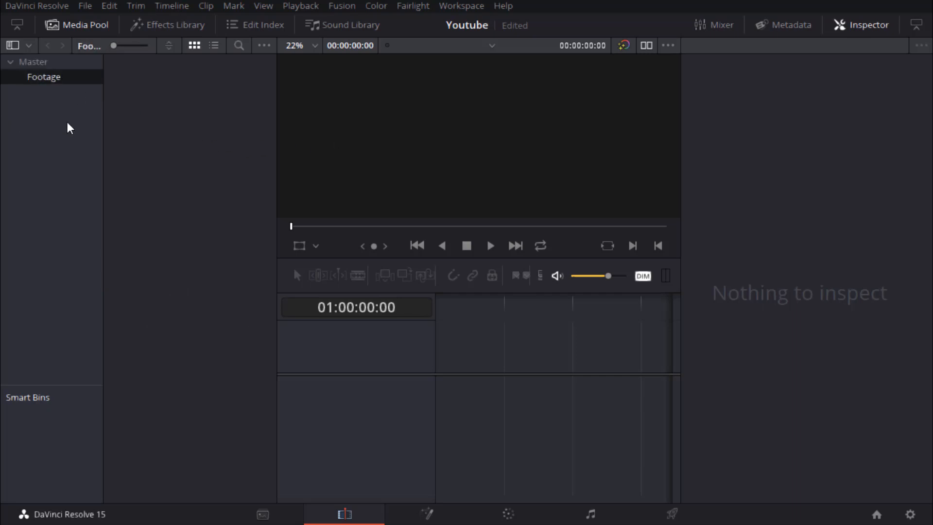
# - Add a second bin named Audio under Master
pyautogui.rightClick(47, 119)
pyautogui.click(77, 121)
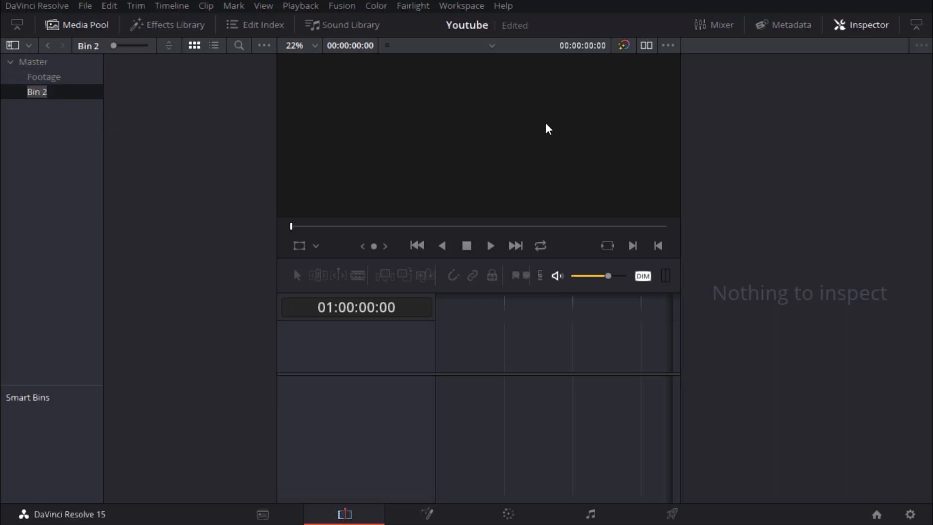
pyautogui.write('Audio')
pyautogui.press('Return')
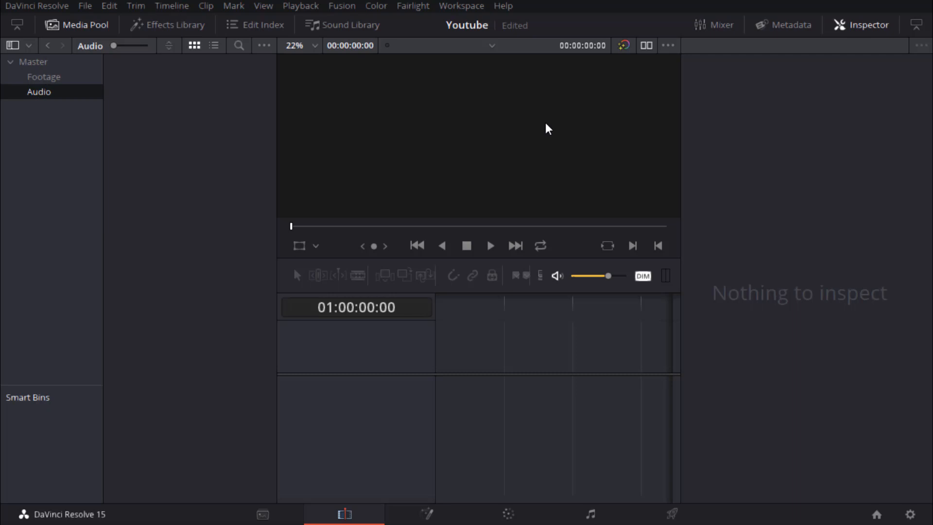
# - Add a third bin named Edits under Master
pyautogui.rightClick(44, 138)
pyautogui.click(69, 139)
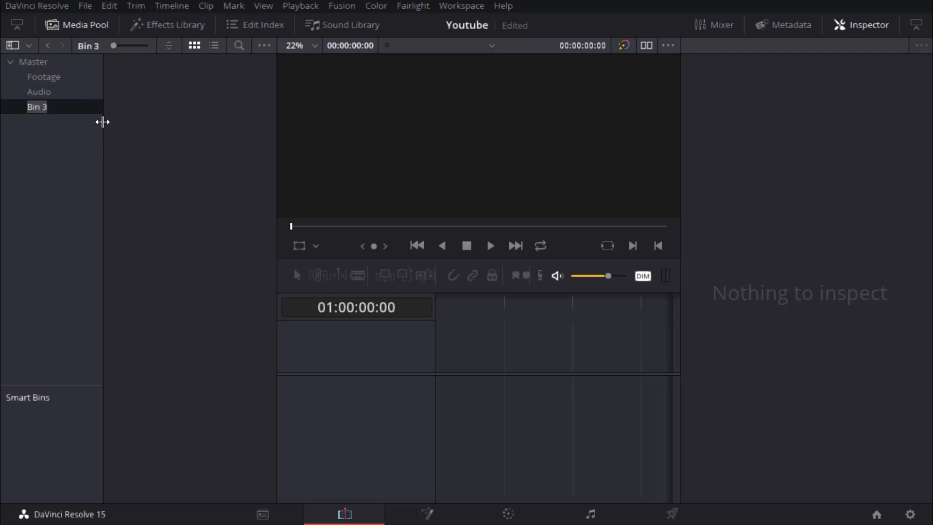
pyautogui.write('Edits')
pyautogui.press('Return')
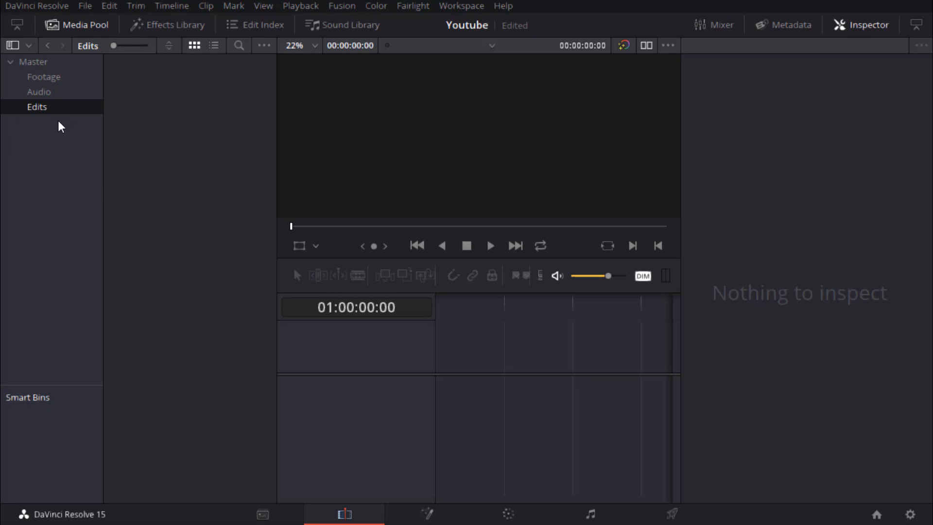
# - Import Family.mp4 from the Videos folder into the Footage bin, keeping the project's current frame rate
pyautogui.click(49, 78)
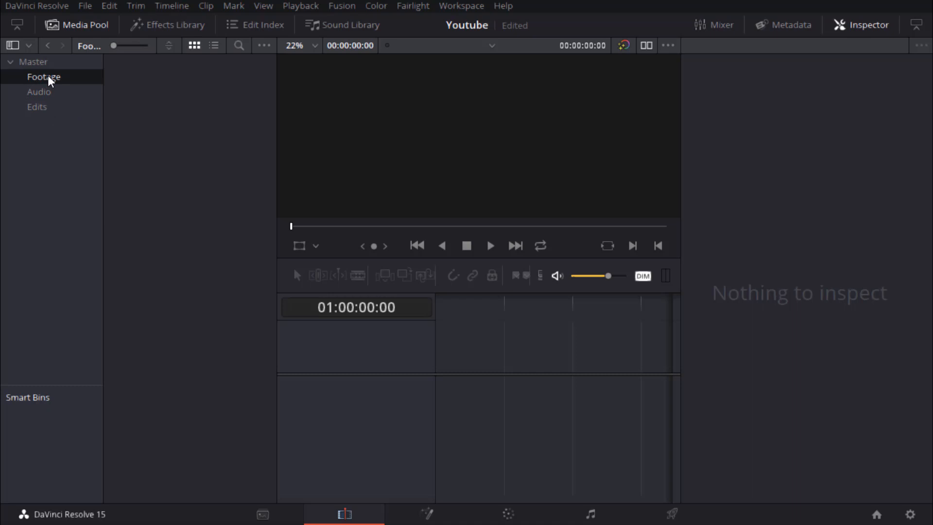
pyautogui.rightClick(140, 76)
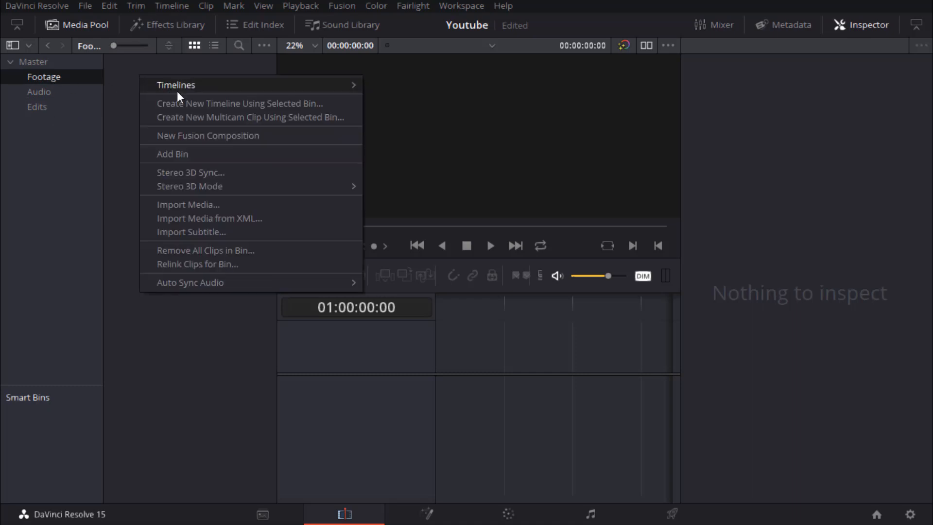
pyautogui.click(215, 205)
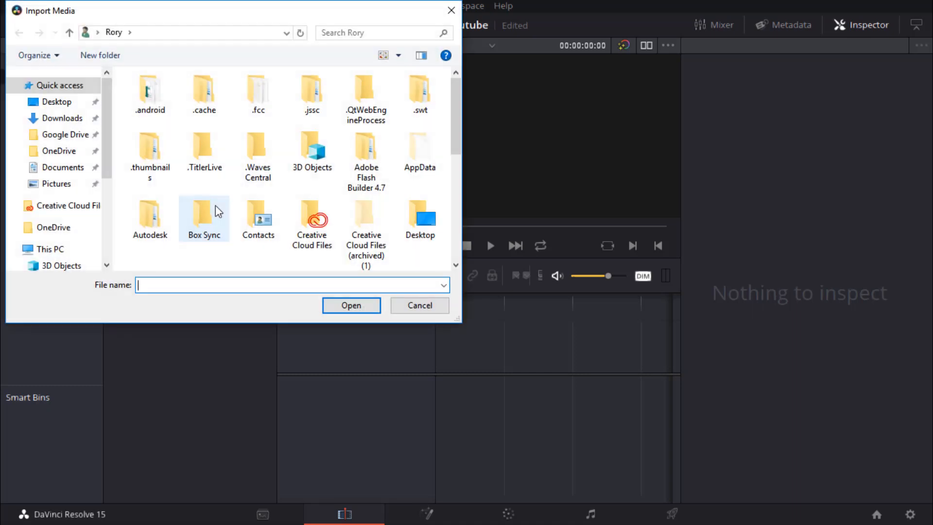
pyautogui.scroll(-2, 58, 197)
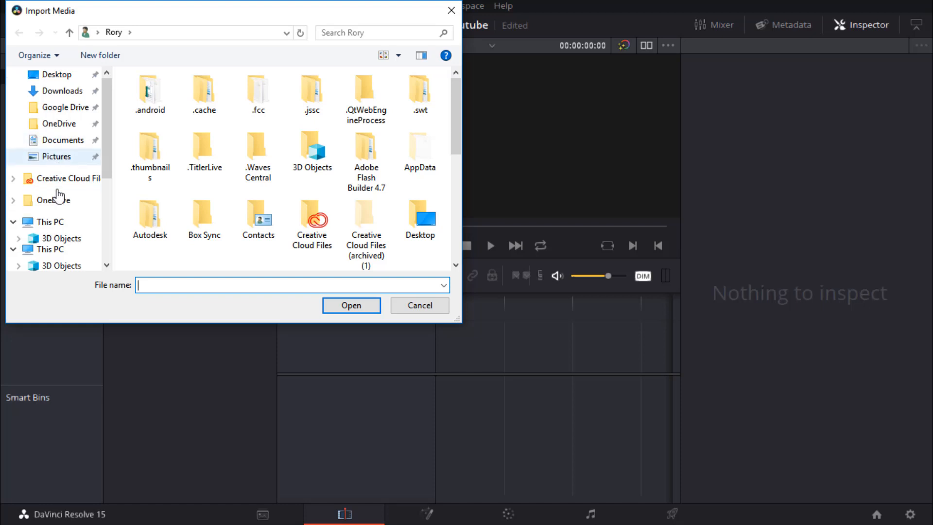
pyautogui.scroll(-1, 54, 223)
pyautogui.scroll(-1, 53, 262)
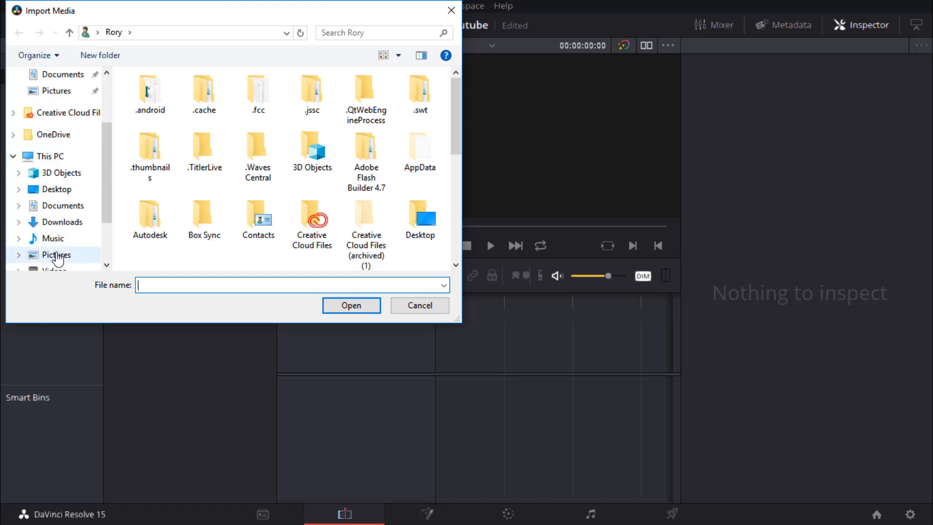
pyautogui.scroll(-2, 56, 263)
pyautogui.click(57, 238)
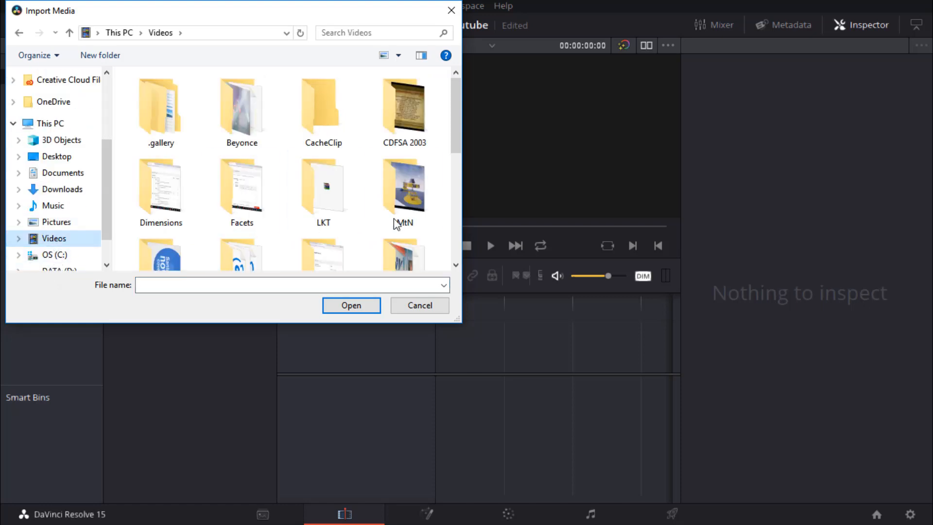
pyautogui.scroll(-5, 396, 229)
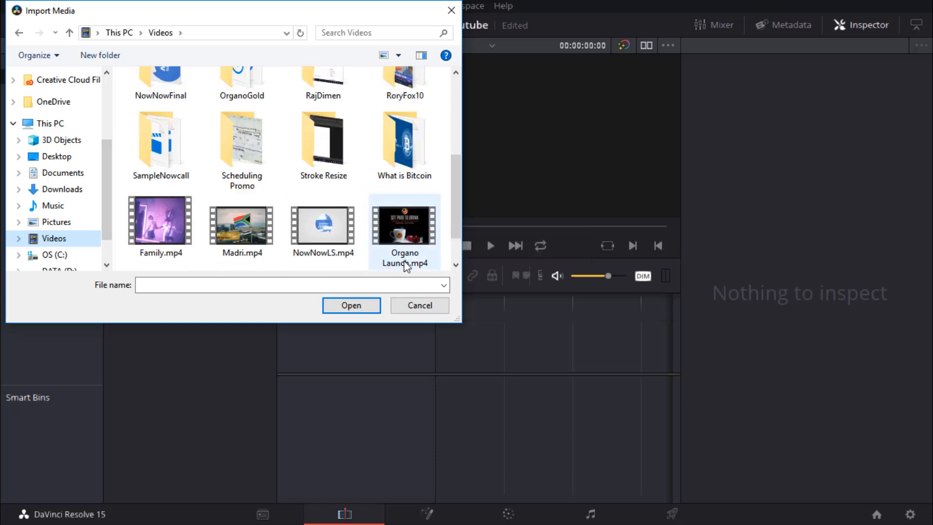
pyautogui.click(167, 219)
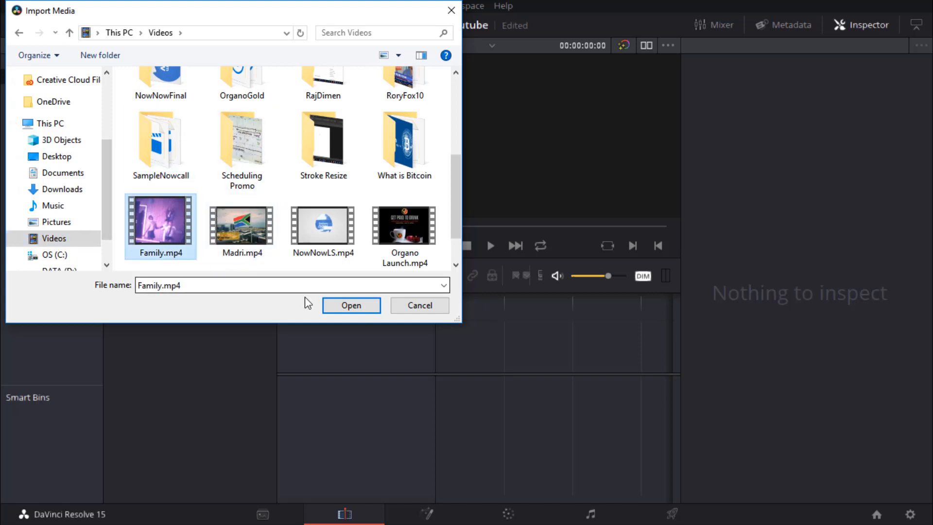
pyautogui.click(360, 306)
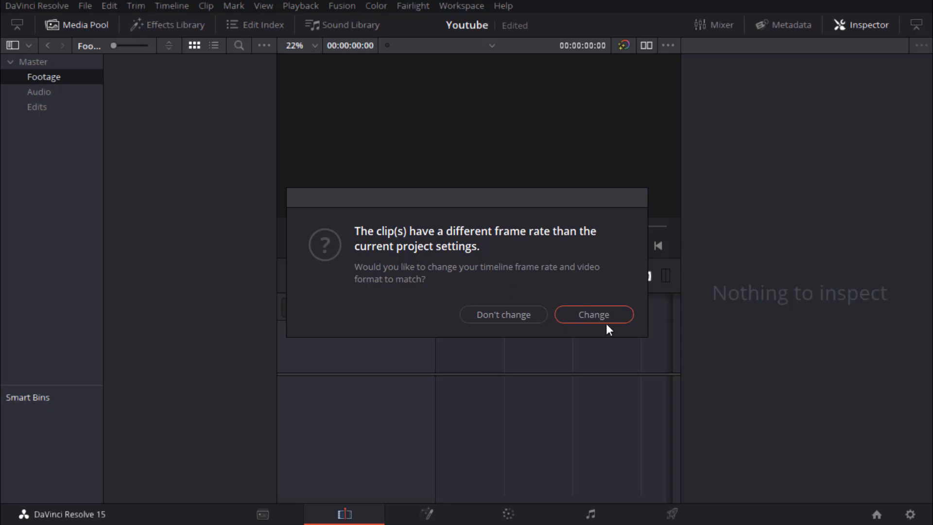
pyautogui.click(496, 315)
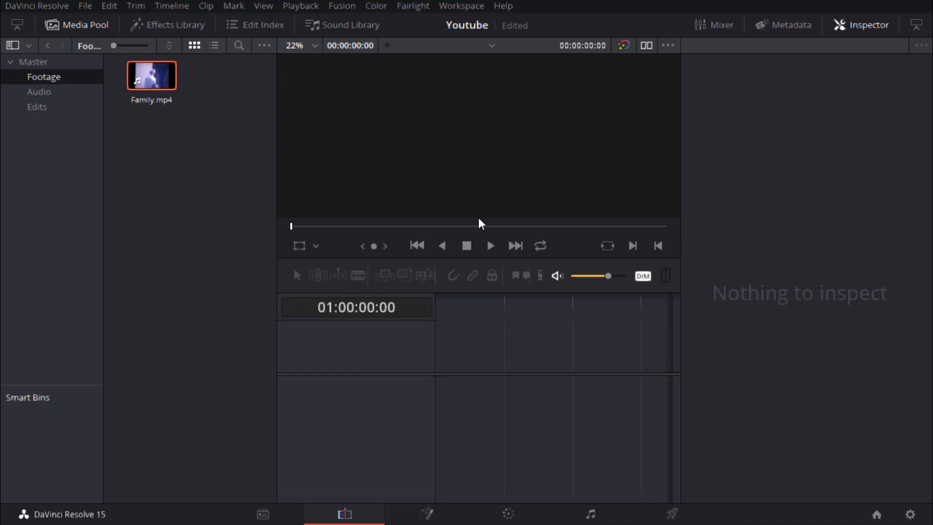
# - Load Family.mp4 in the source viewer and set up enlarged side-by-side viewers with the Inspector hidden
pyautogui.doubleClick(148, 82)
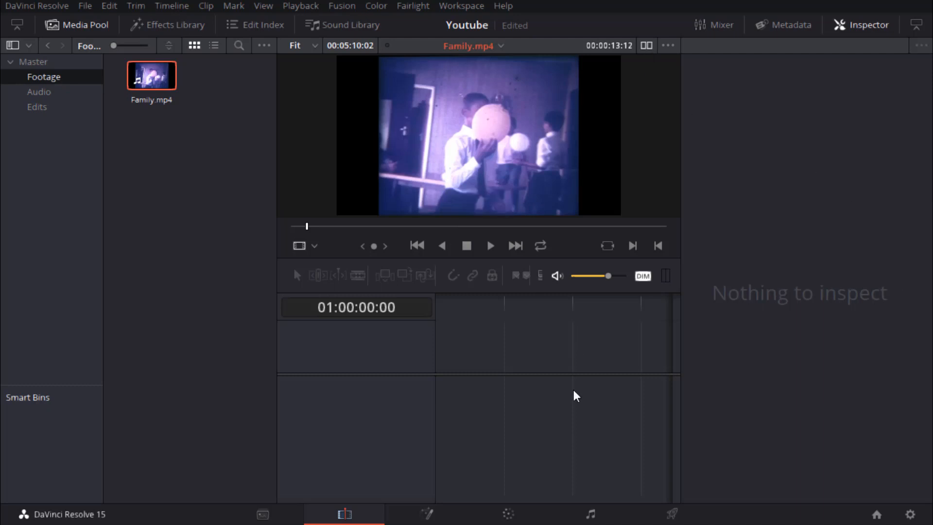
pyautogui.click(647, 45)
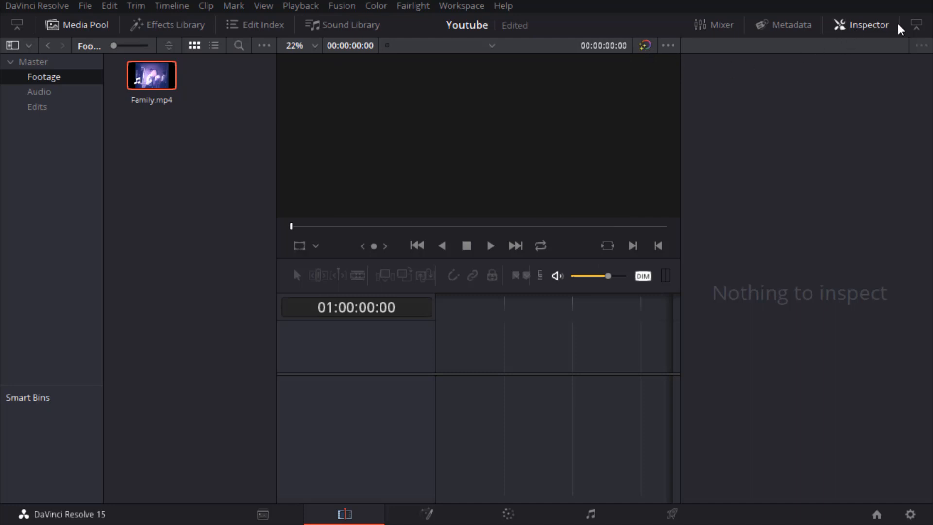
pyautogui.click(863, 27)
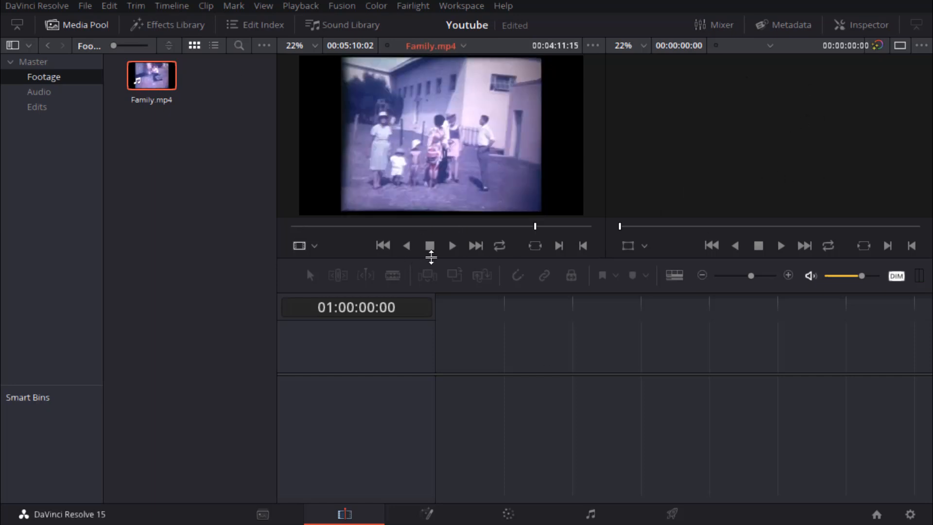
pyautogui.moveTo(431, 257); pyautogui.dragTo(429, 310)
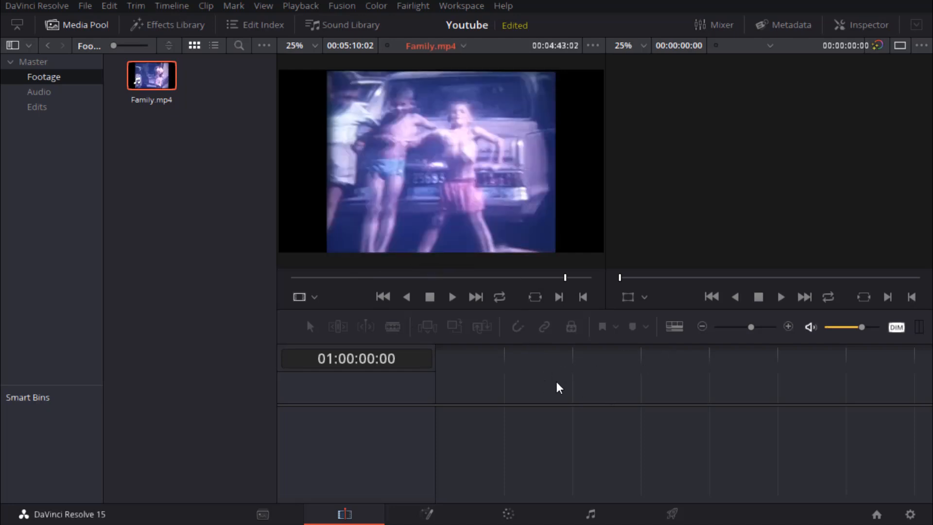
# - With the Edits bin open, mark Family.mp4 with an in point at 00:01:23:21 and an out point at 00:01:34:11
pyautogui.click(41, 107)
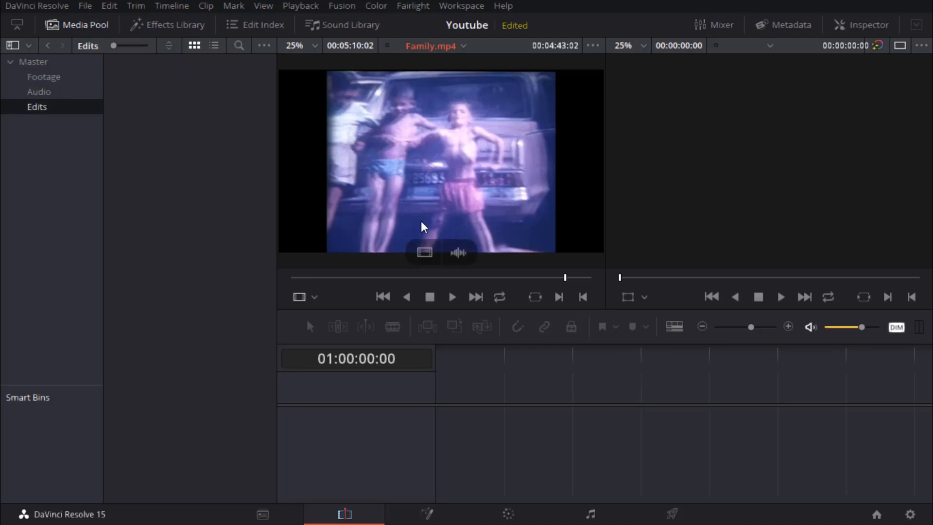
pyautogui.moveTo(565, 277); pyautogui.dragTo(372, 276)
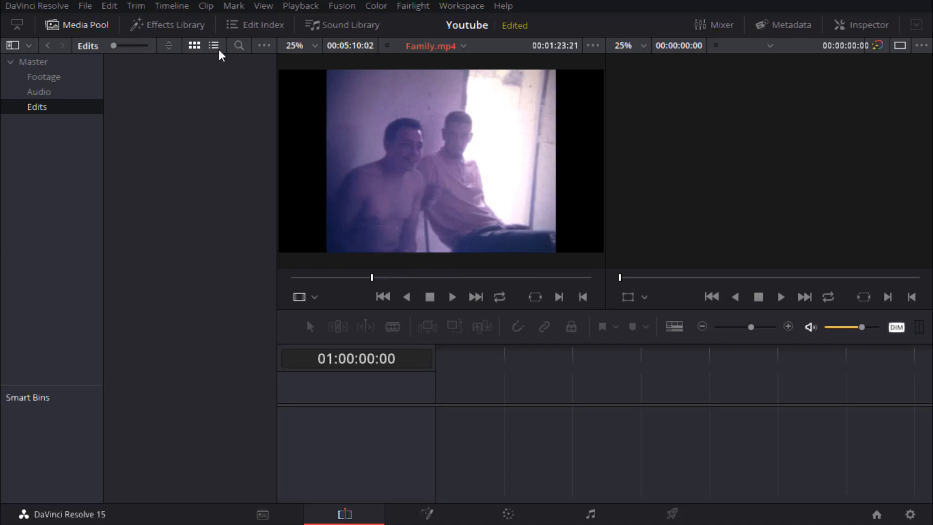
pyautogui.press('i')
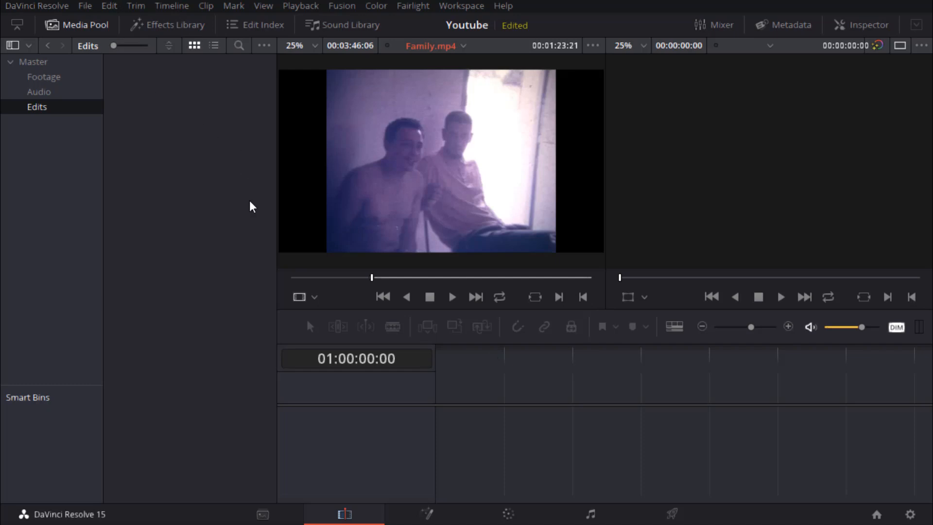
pyautogui.moveTo(371, 278); pyautogui.dragTo(383, 285)
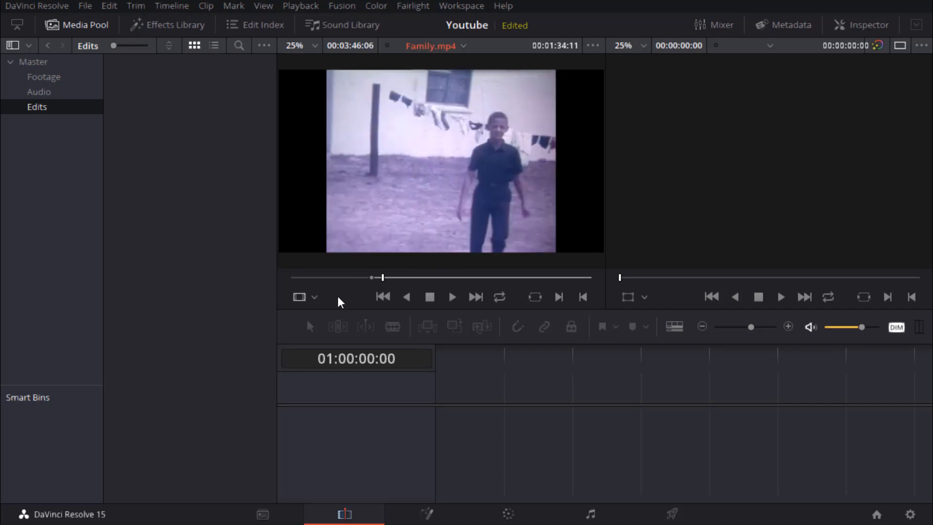
pyautogui.press('o')
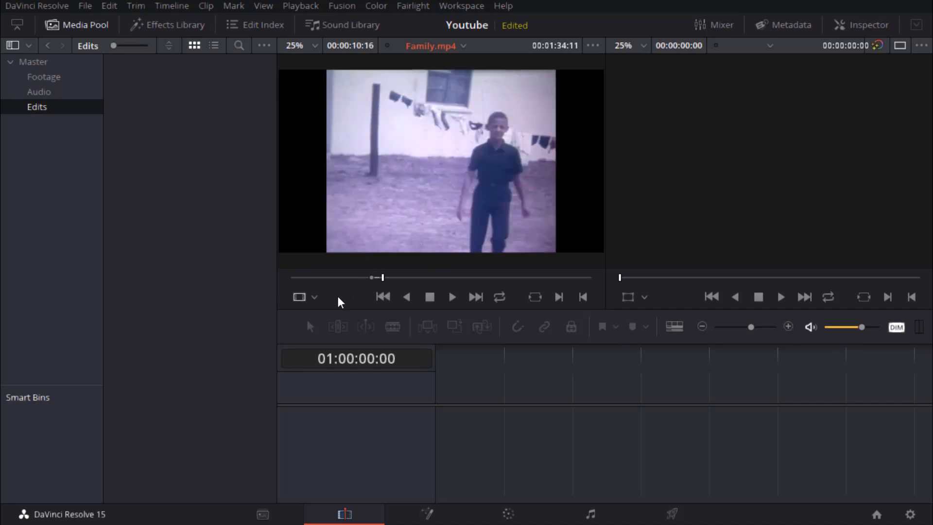
# - Place the marked range of Family.mp4 in the Edits bin as a subclip
pyautogui.moveTo(384, 278); pyautogui.dragTo(375, 278)
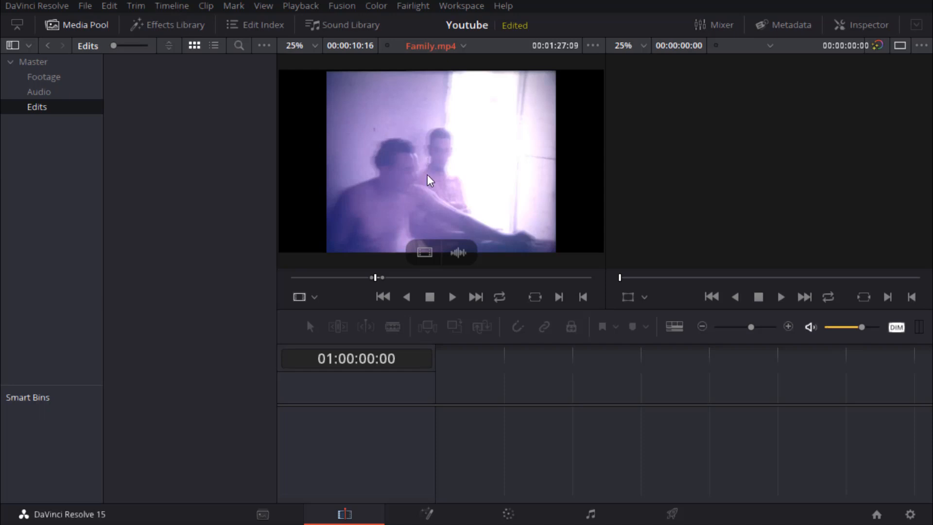
pyautogui.moveTo(435, 163); pyautogui.dragTo(133, 92)
pyautogui.click(142, 81)
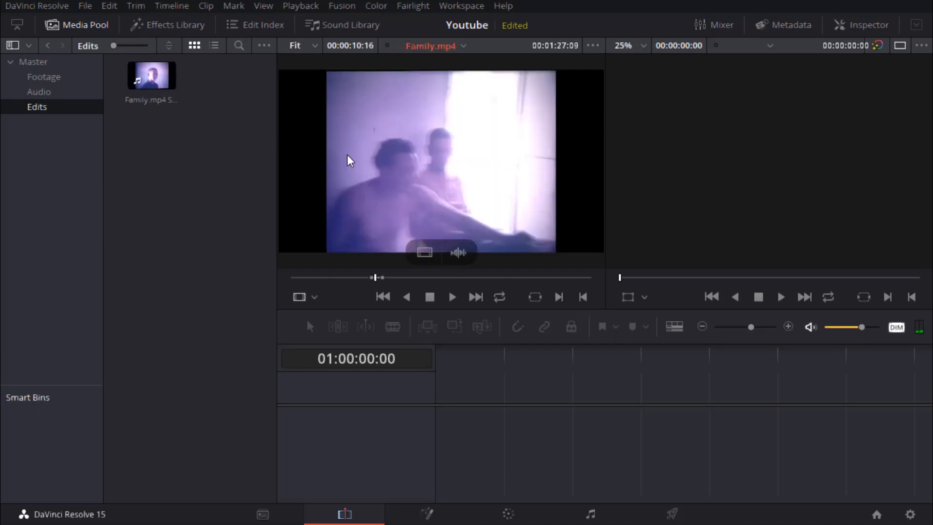
# - Create another Family.mp4 subclip, 00:00:21:22 long, in the Footage bin and move it to the Edits bin
pyautogui.click(50, 77)
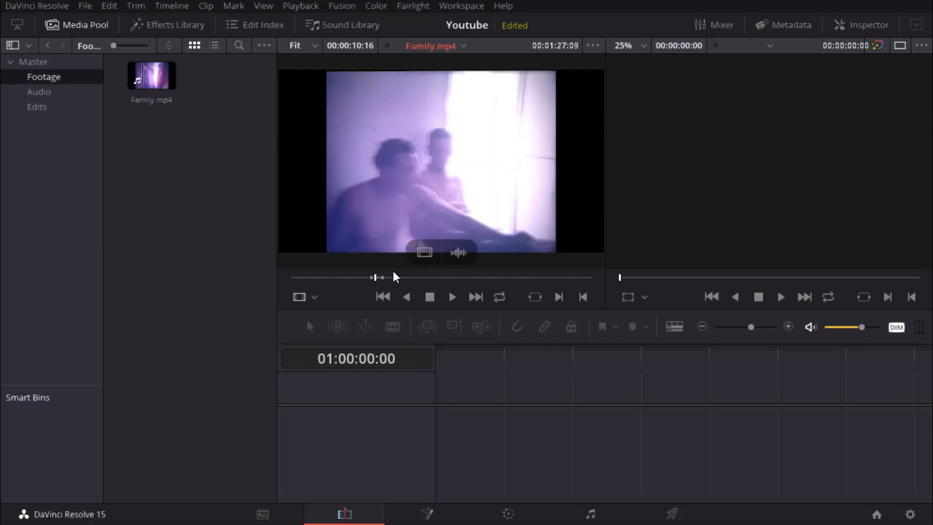
pyautogui.moveTo(383, 276)
pyautogui.mouseDown()
pyautogui.moveTo(450, 275)
pyautogui.moveTo(372, 278)
pyautogui.moveTo(432, 279)
pyautogui.moveTo(396, 274)
pyautogui.mouseUp()
pyautogui.moveTo(430, 202); pyautogui.dragTo(213, 72)
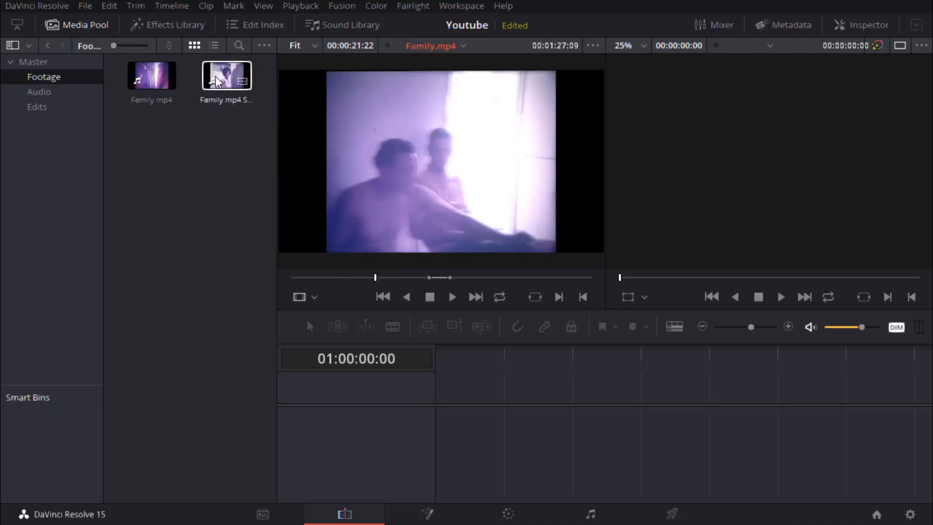
pyautogui.click(133, 70)
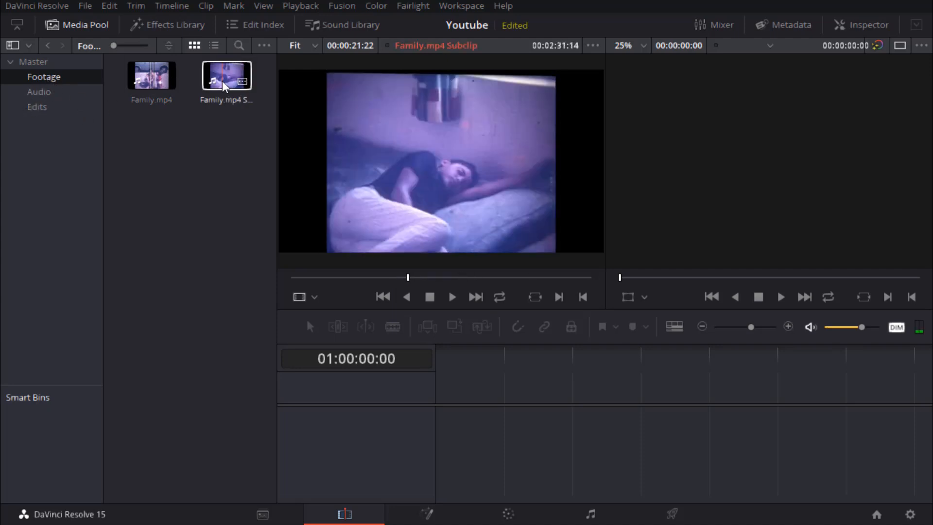
pyautogui.moveTo(223, 81); pyautogui.dragTo(37, 107)
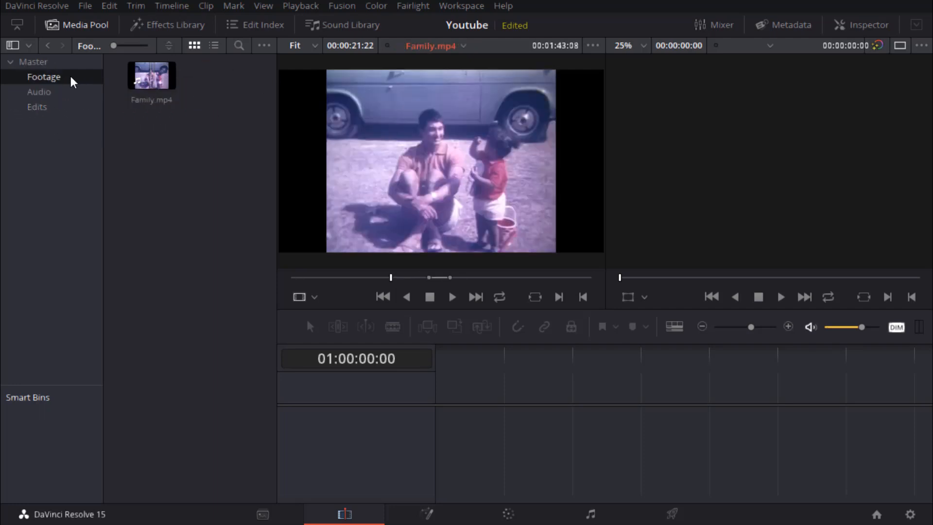
# - Open the Edits bin and check the display modes available for the source viewer
pyautogui.click(39, 106)
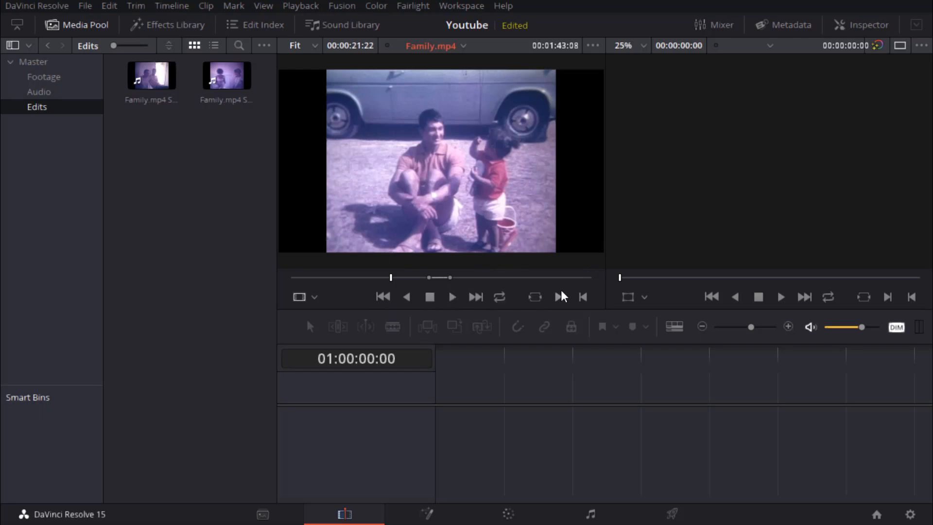
pyautogui.click(315, 296)
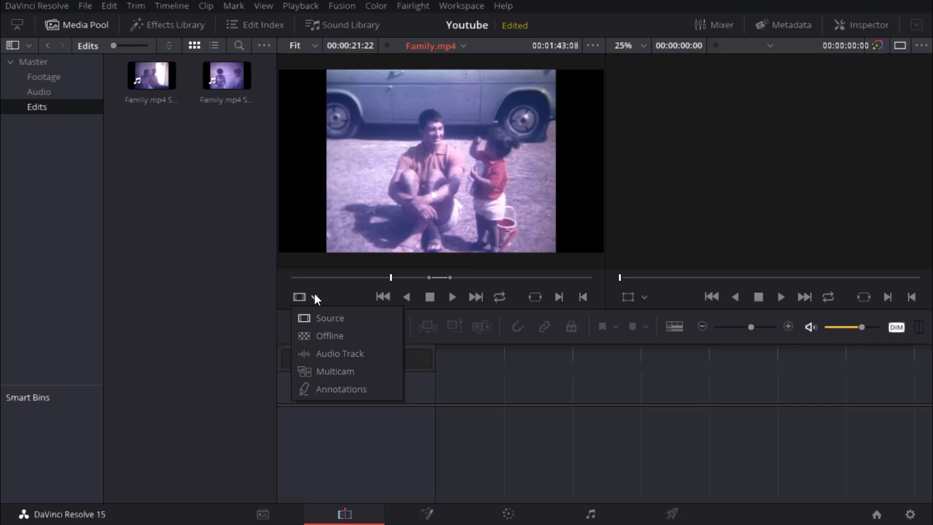
pyautogui.click(314, 293)
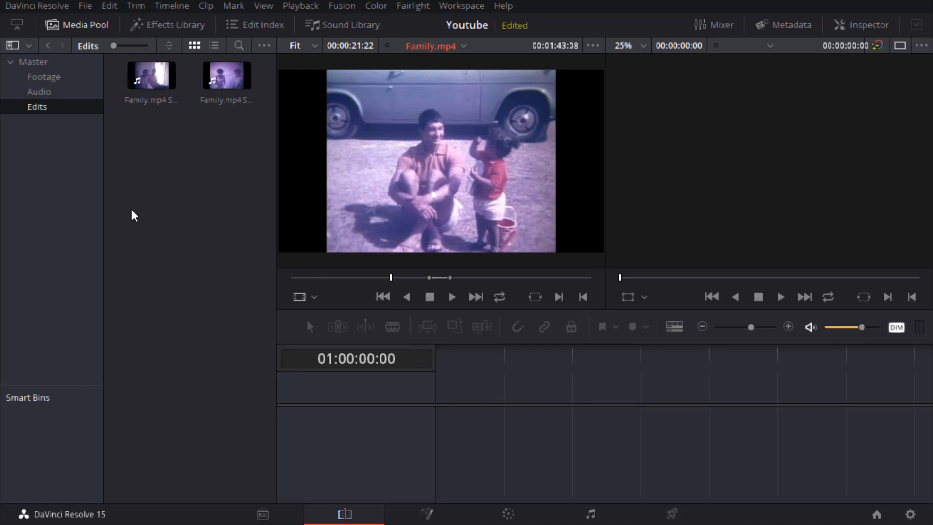
pyautogui.click(141, 79)
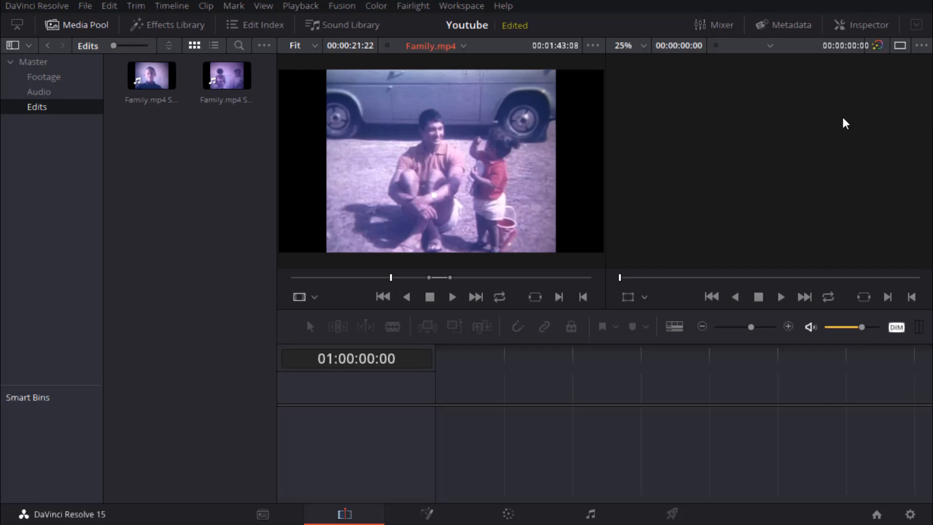
pyautogui.moveTo(144, 77); pyautogui.dragTo(772, 171)
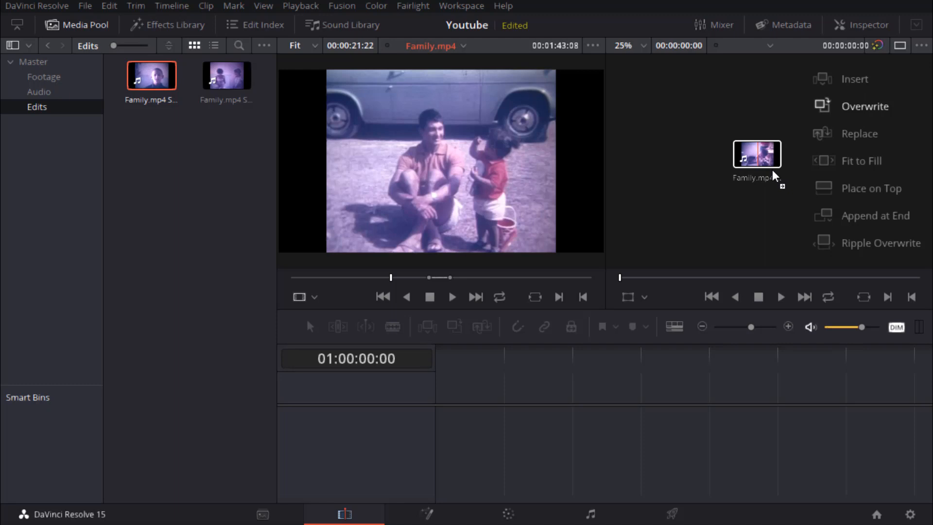
pyautogui.moveTo(773, 171); pyautogui.dragTo(779, 112)
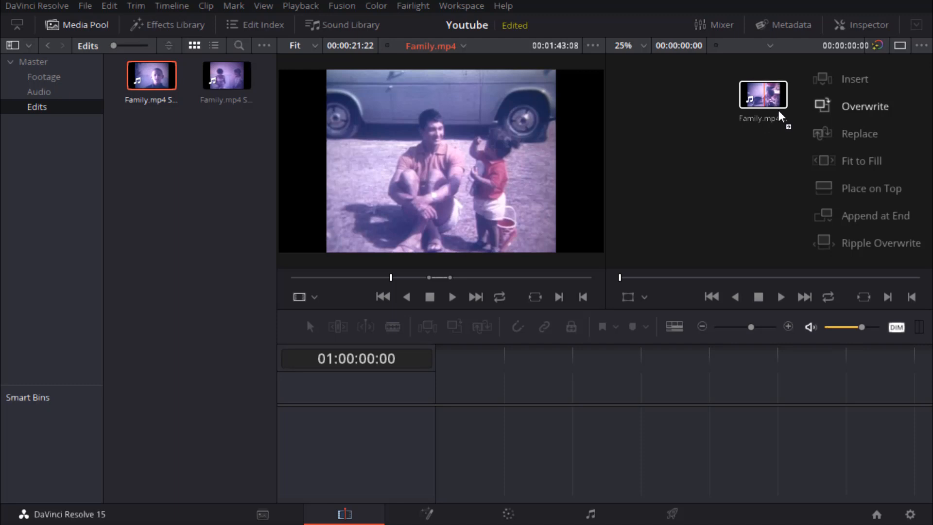
pyautogui.moveTo(778, 110); pyautogui.dragTo(221, 152)
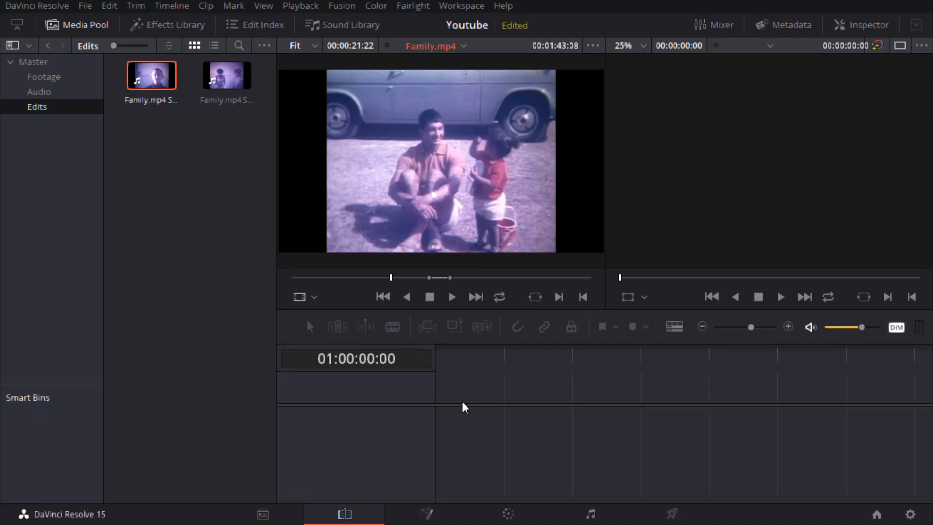
# - Insert the first Family.mp4 subclip from the Edits bin into a new timeline
pyautogui.moveTo(144, 69); pyautogui.dragTo(853, 76)
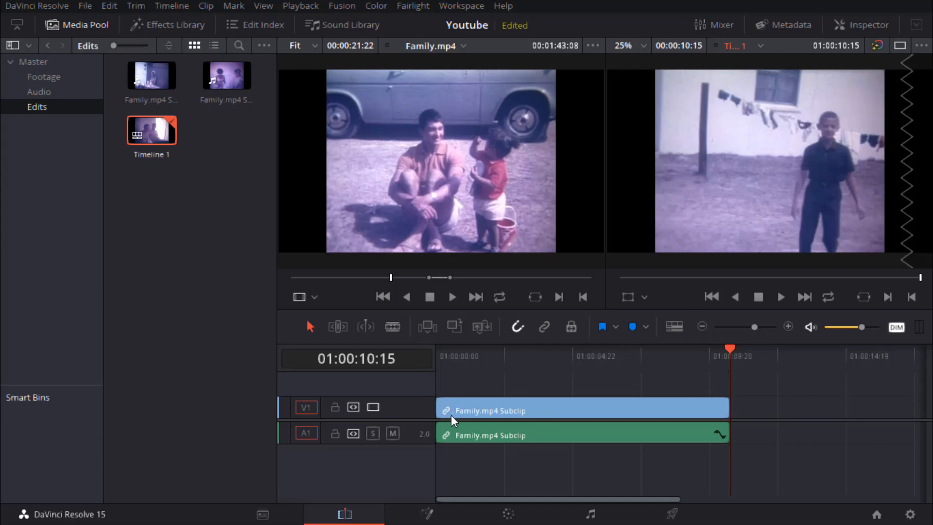
# - Try moving the subclip's video on V1 independently of its audio on A1, and undo the move
pyautogui.click(516, 430)
pyautogui.click(517, 411)
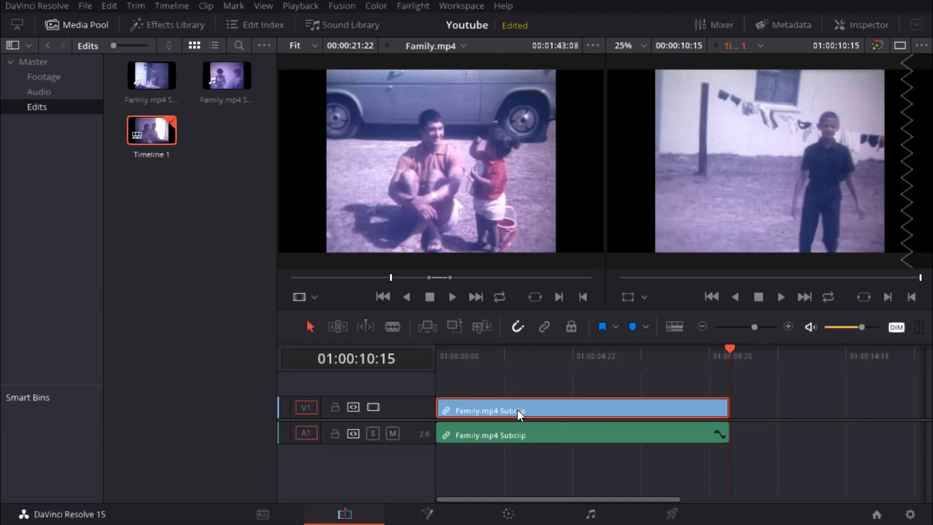
pyautogui.click(512, 433)
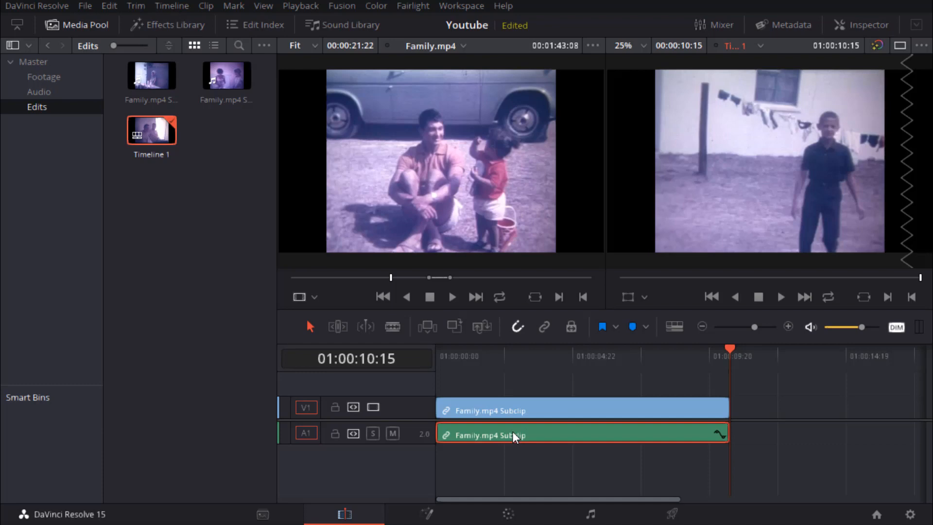
pyautogui.click(482, 409)
pyautogui.moveTo(464, 407); pyautogui.dragTo(567, 403)
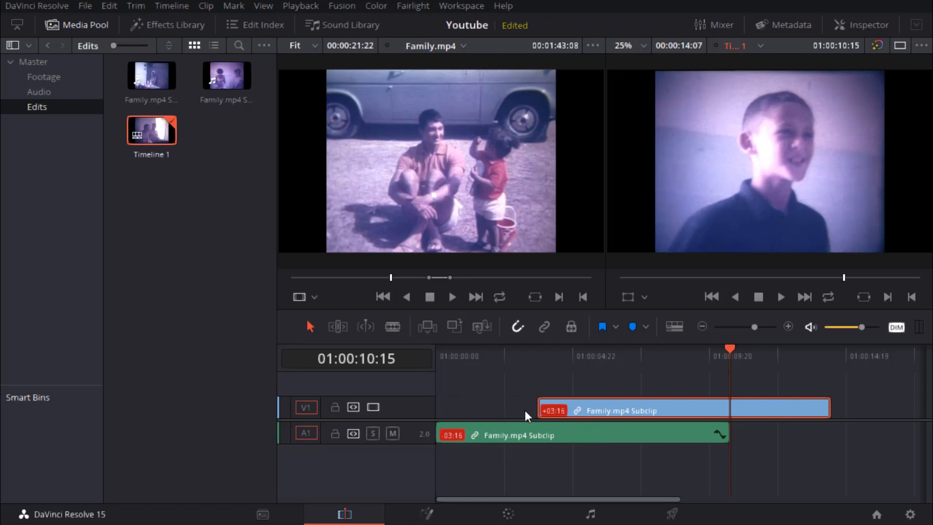
pyautogui.hotkey('ctrl', 'z')
pyautogui.click(561, 384)
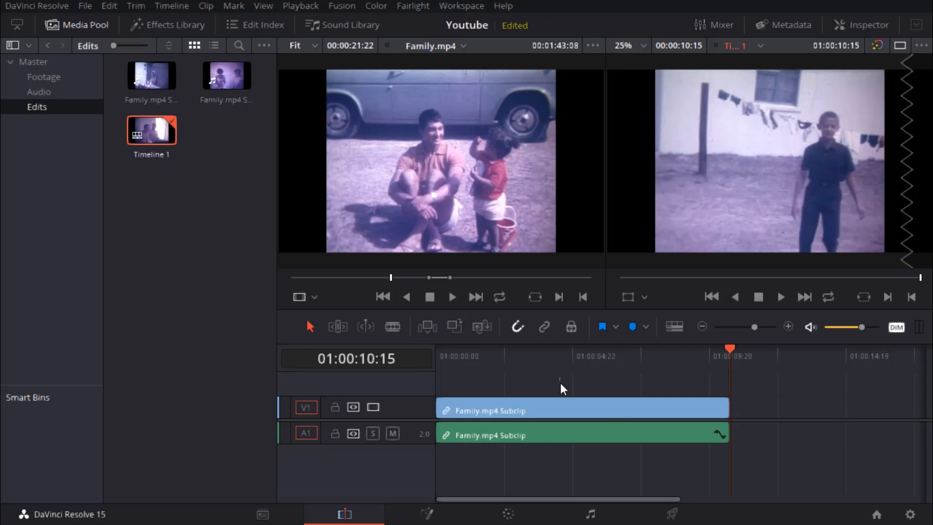
# - Turn on linked selection and select the timeline subclip's video and audio together
pyautogui.moveTo(615, 378); pyautogui.dragTo(531, 446)
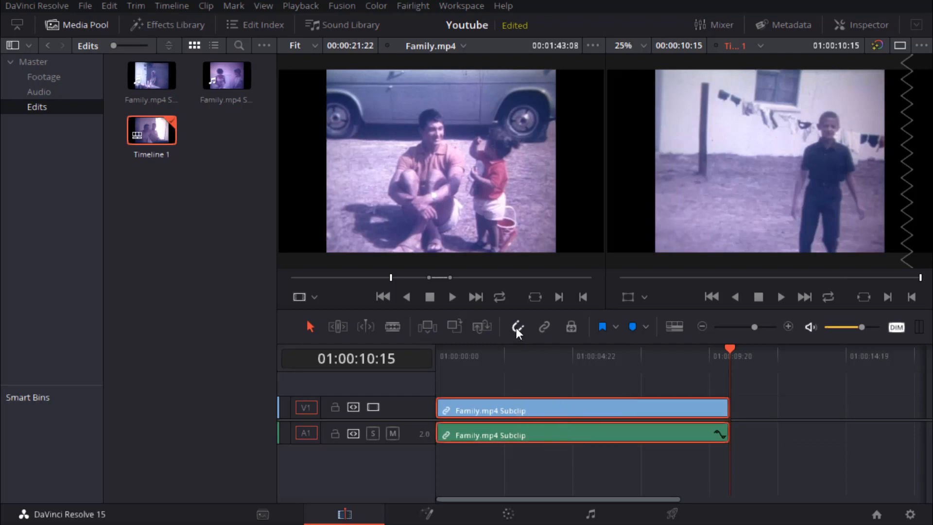
pyautogui.click(545, 325)
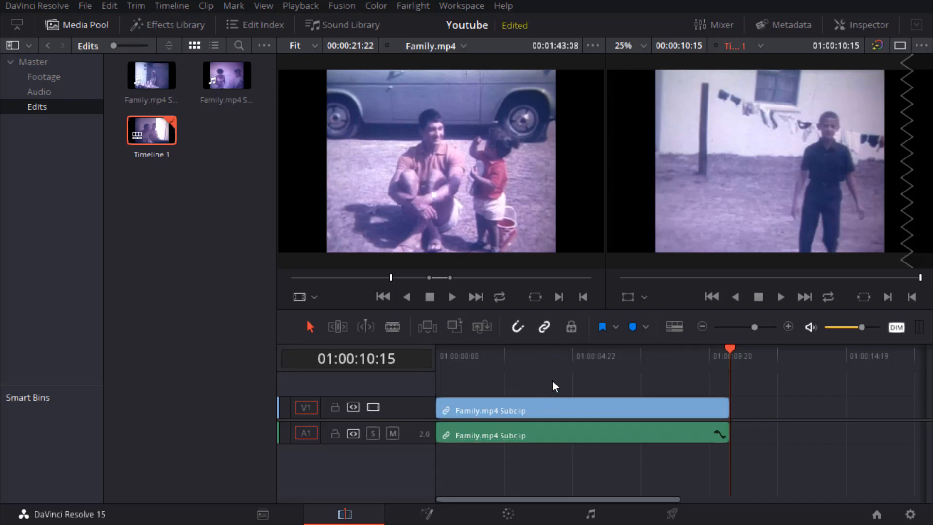
pyautogui.moveTo(471, 408); pyautogui.dragTo(419, 402)
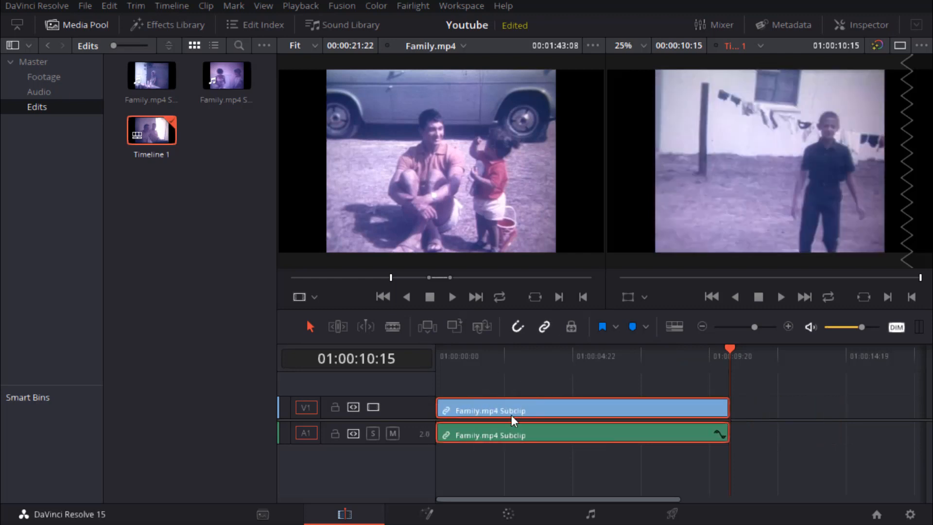
# - Turn off linked selection and select the subclip's video and audio separately, leaving neither selected
pyautogui.click(540, 378)
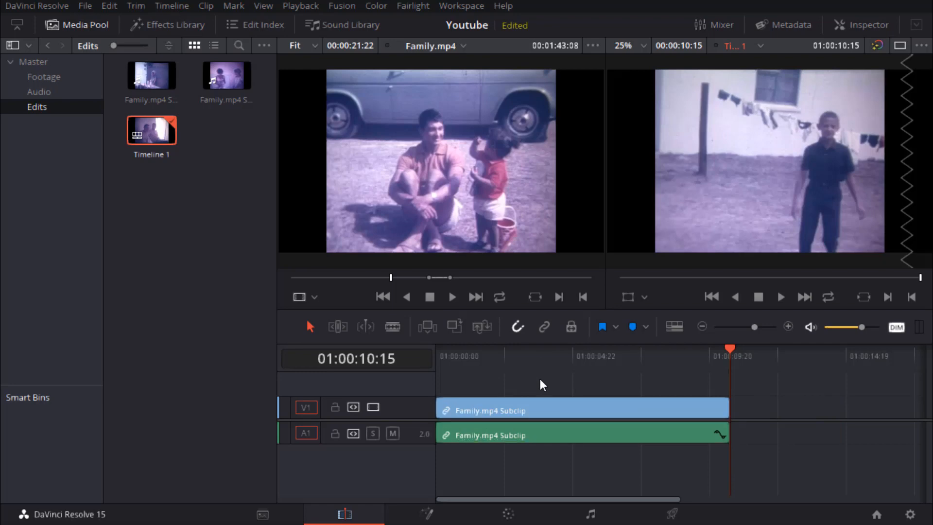
pyautogui.click(527, 406)
pyautogui.click(522, 437)
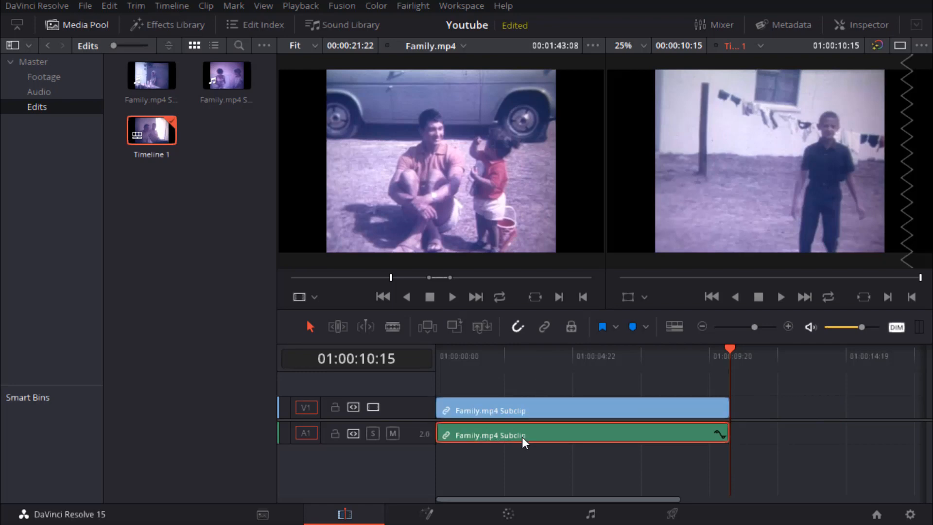
pyautogui.click(515, 400)
pyautogui.click(526, 377)
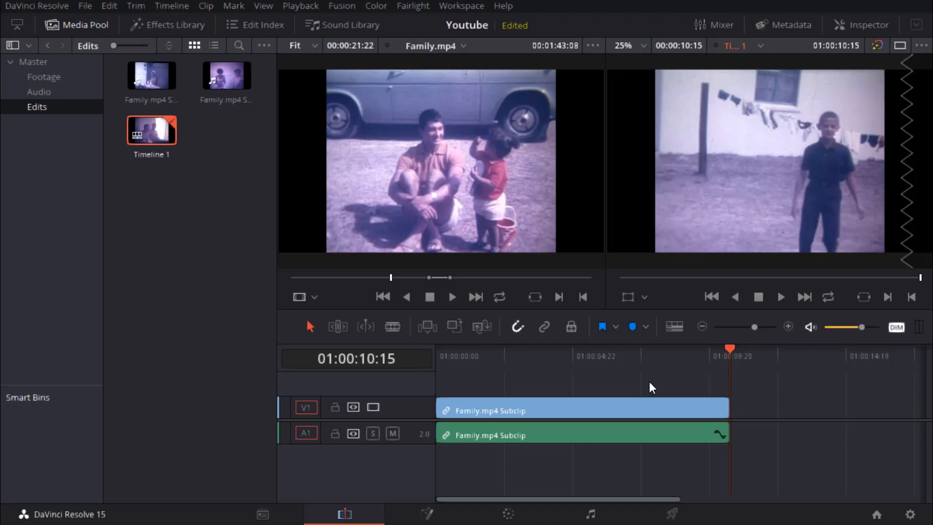
# - Place the timeline playhead at 01:00:04:16 within the Family.mp4 subclip
pyautogui.moveTo(668, 381); pyautogui.dragTo(566, 373)
pyautogui.moveTo(544, 383)
pyautogui.mouseDown()
pyautogui.moveTo(512, 375)
pyautogui.moveTo(634, 383)
pyautogui.moveTo(553, 394)
pyautogui.mouseUp()
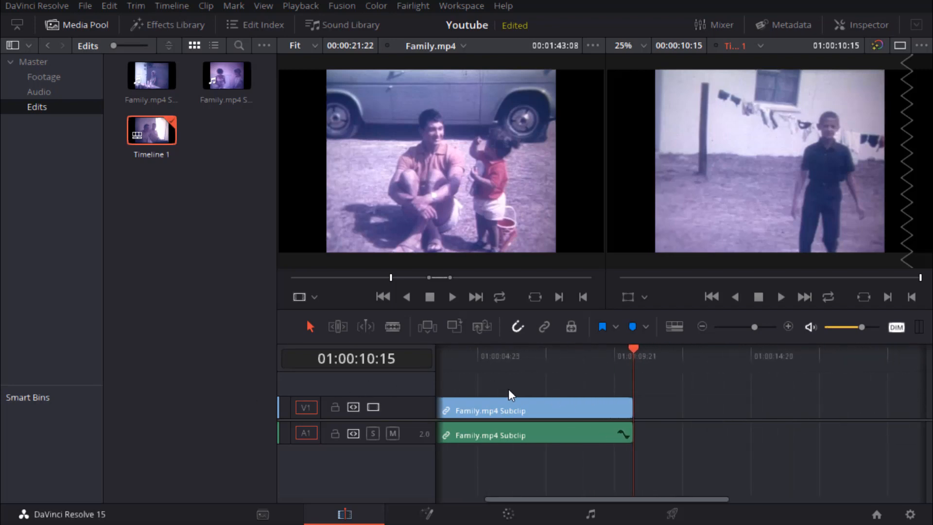
pyautogui.moveTo(542, 382); pyautogui.dragTo(665, 382)
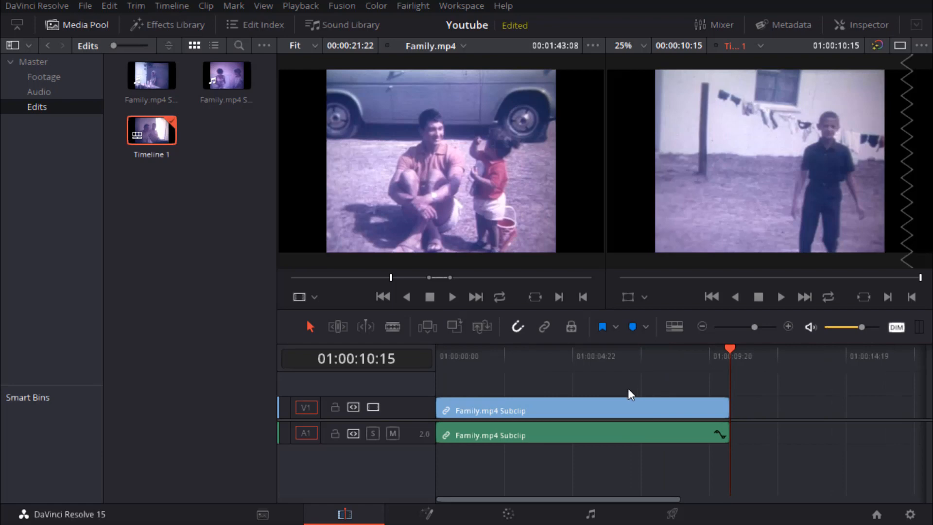
pyautogui.click(566, 360)
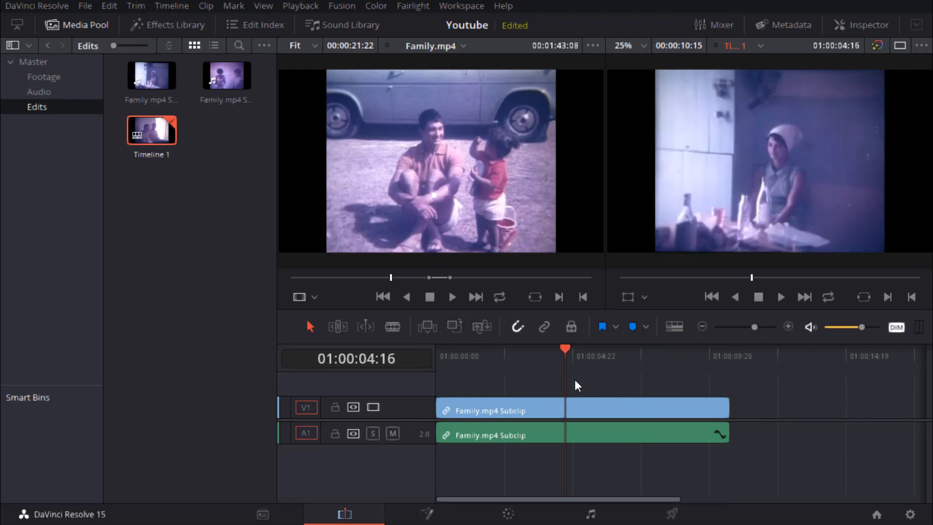
# - Place the timeline playhead at 01:00:03:03 within the Family.mp4 subclip
pyautogui.scroll(2, 575, 382)
pyautogui.scroll(-3, 575, 382)
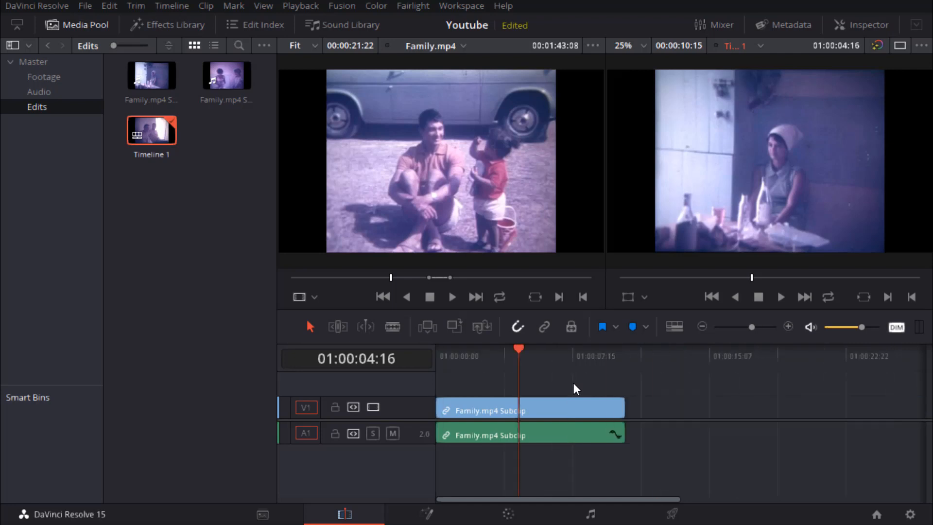
pyautogui.scroll(-1, 573, 381)
pyautogui.scroll(2, 573, 381)
pyautogui.scroll(-2, 568, 390)
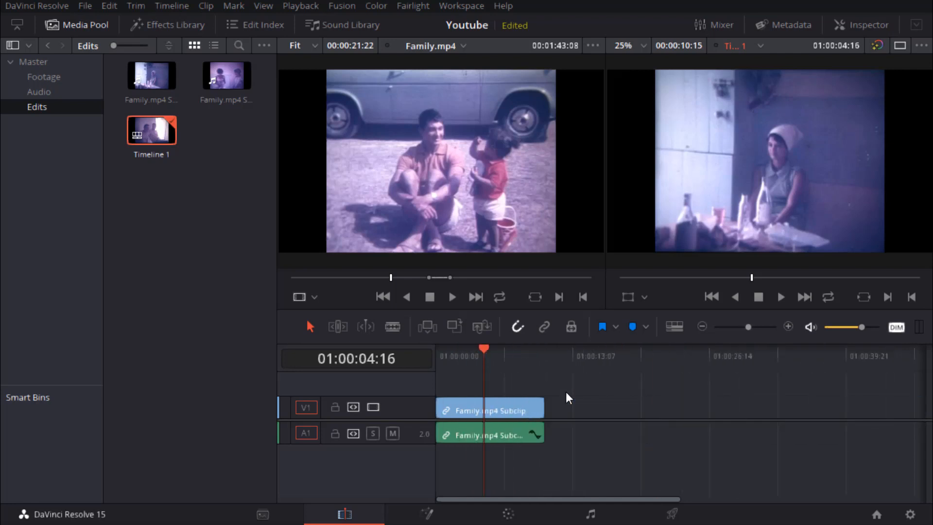
pyautogui.scroll(2, 566, 391)
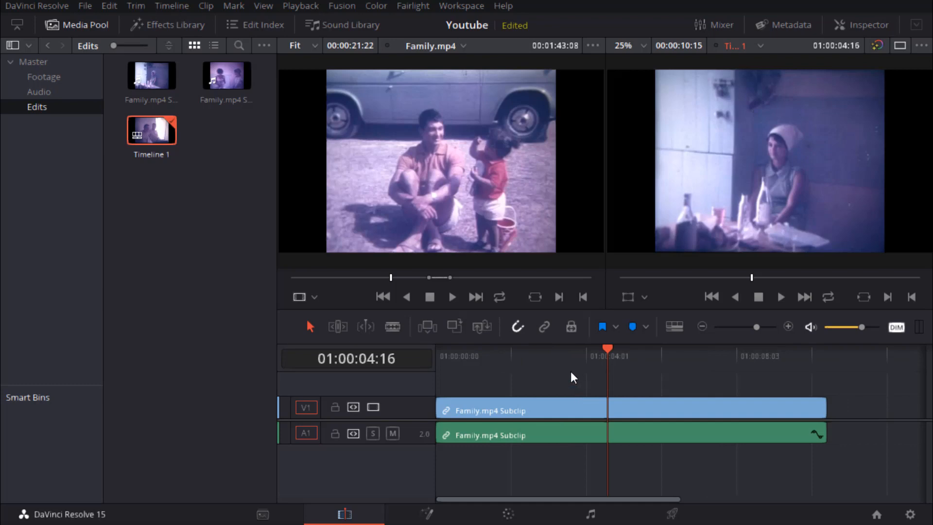
pyautogui.moveTo(532, 350); pyautogui.dragTo(552, 380)
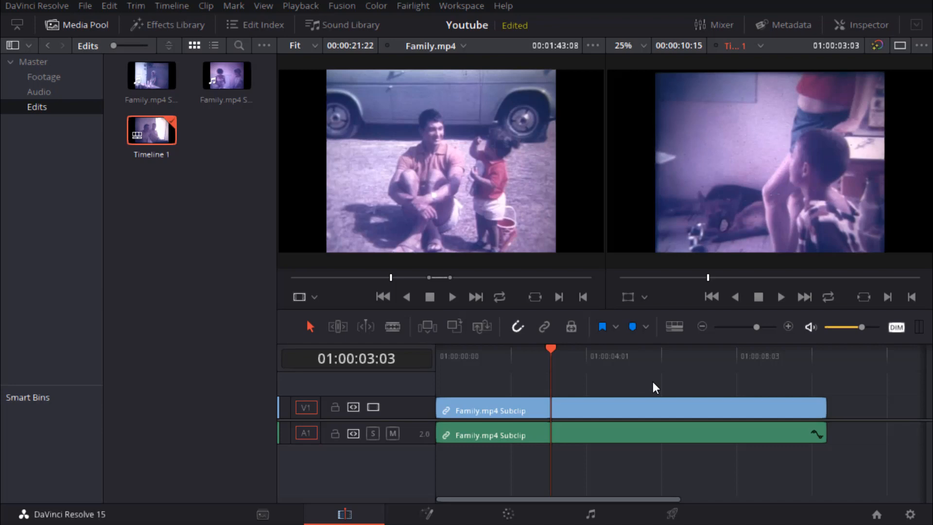
# - Examine the subclip around the playhead on the timeline at several magnifications
pyautogui.scroll(6, 654, 389)
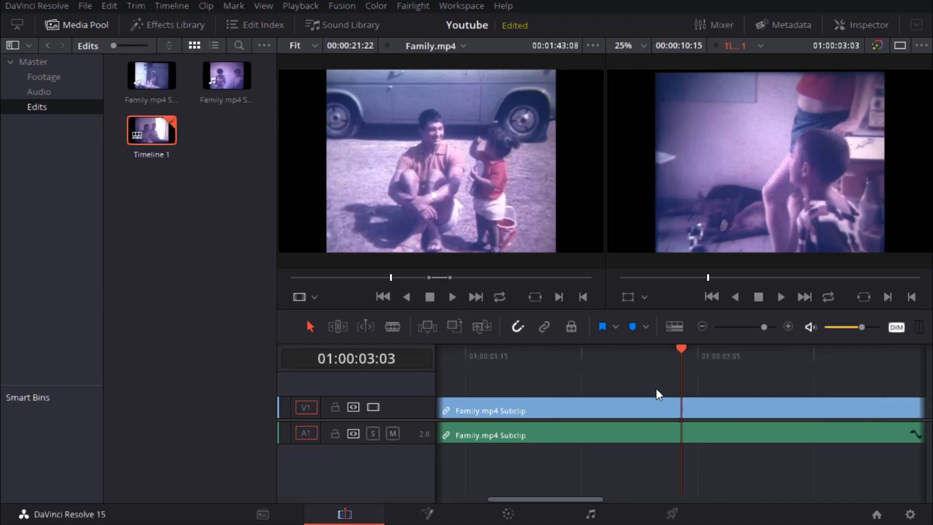
pyautogui.scroll(-6, 659, 392)
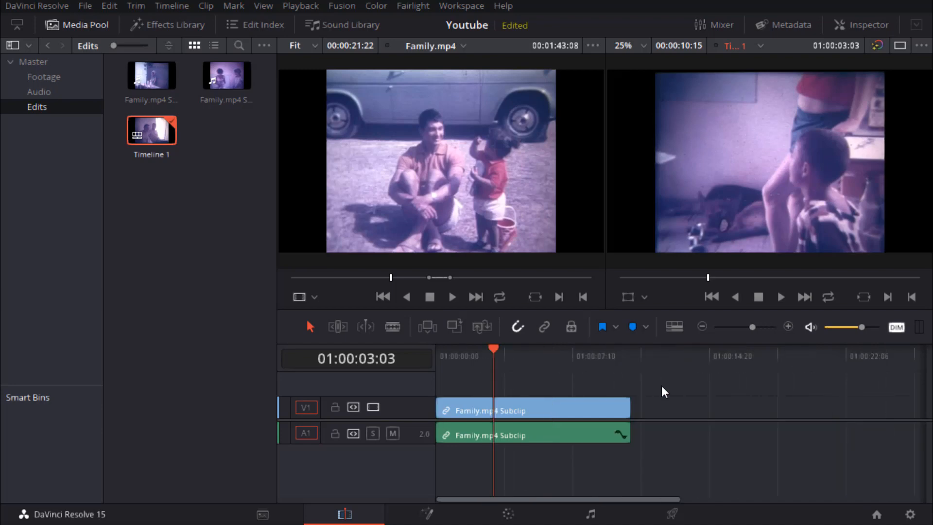
pyautogui.scroll(3, 664, 386)
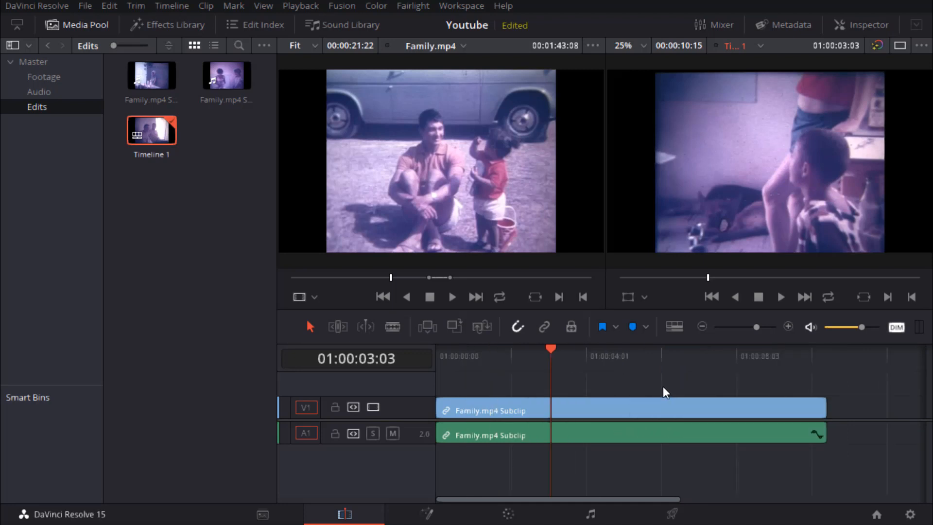
pyautogui.scroll(1, 664, 387)
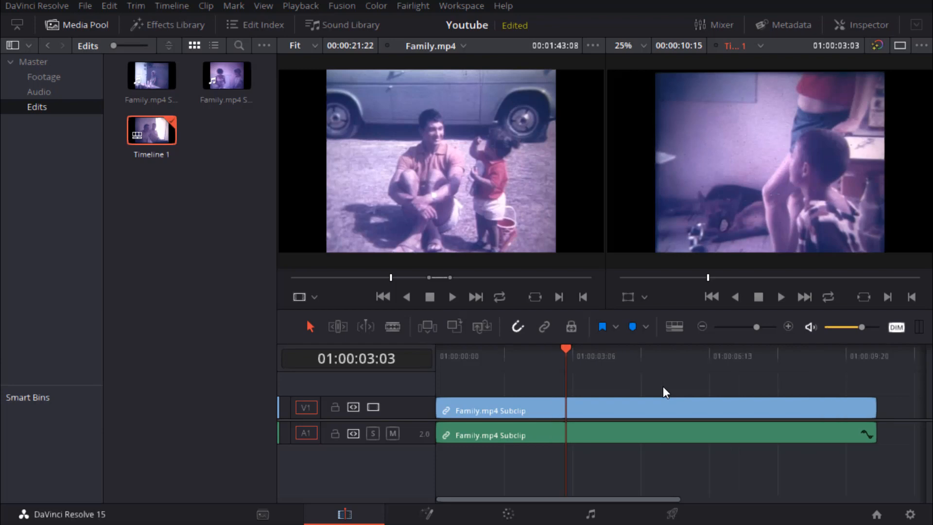
pyautogui.scroll(3, 638, 410)
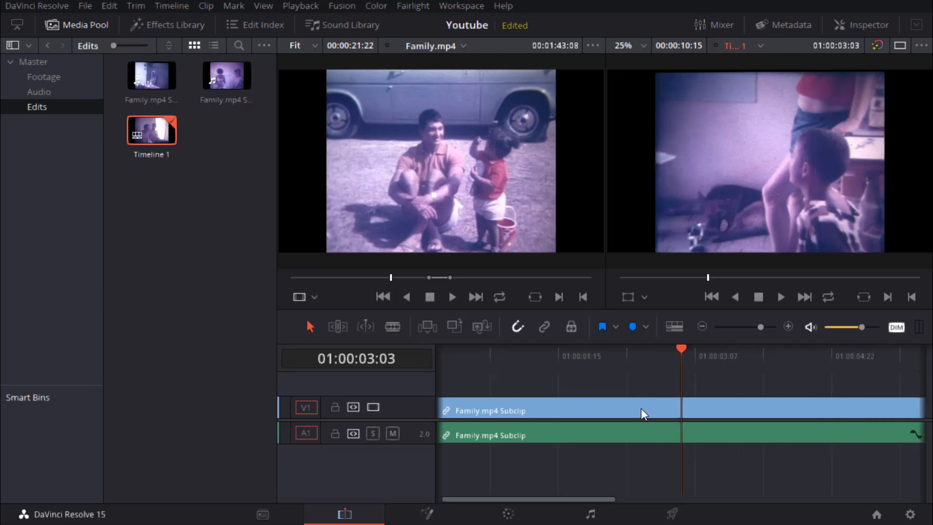
pyautogui.scroll(-3, 646, 404)
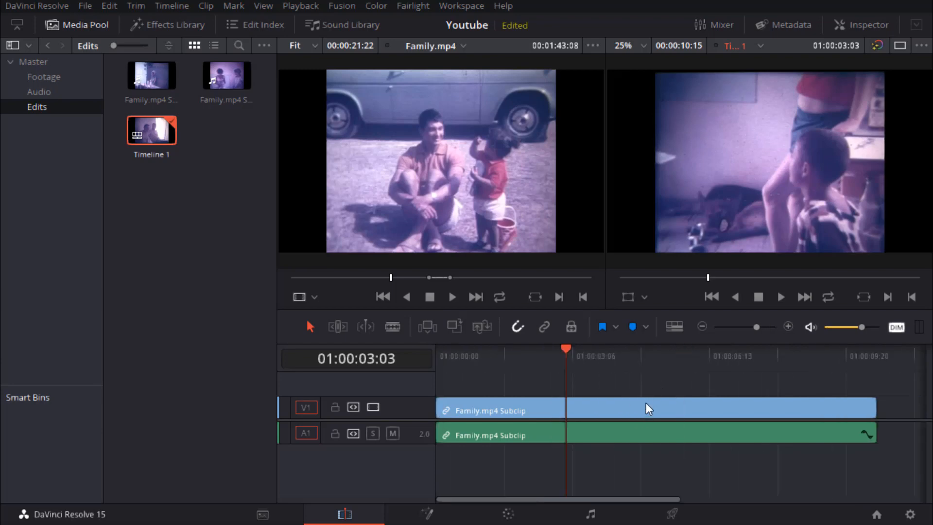
pyautogui.scroll(3, 646, 405)
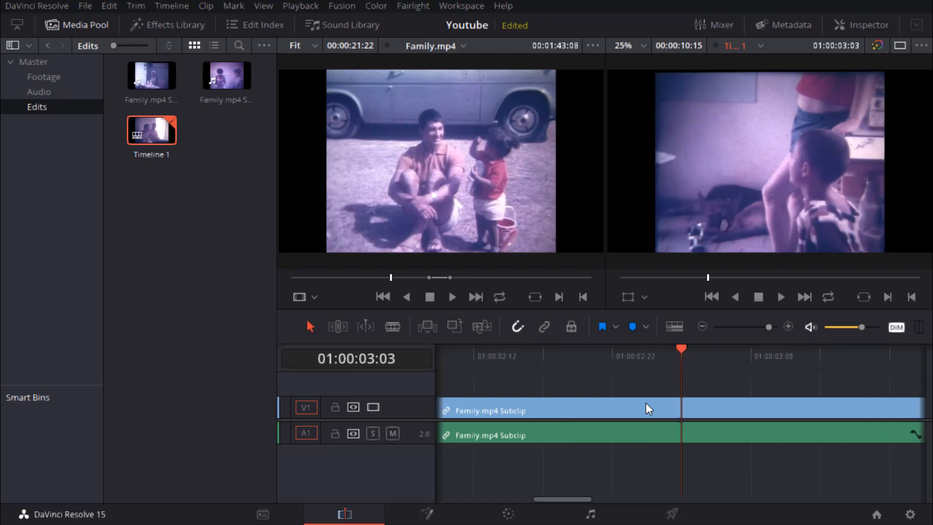
pyautogui.scroll(-3, 646, 404)
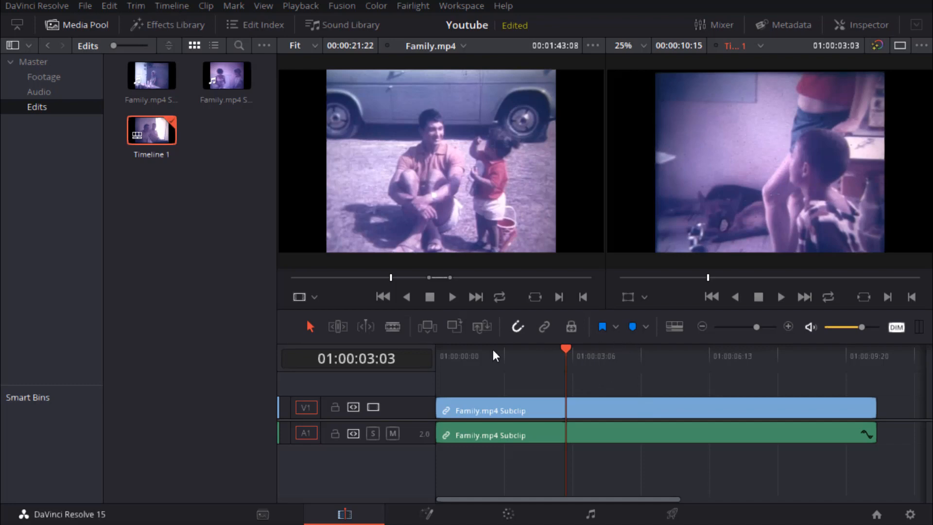
pyautogui.scroll(3, 592, 380)
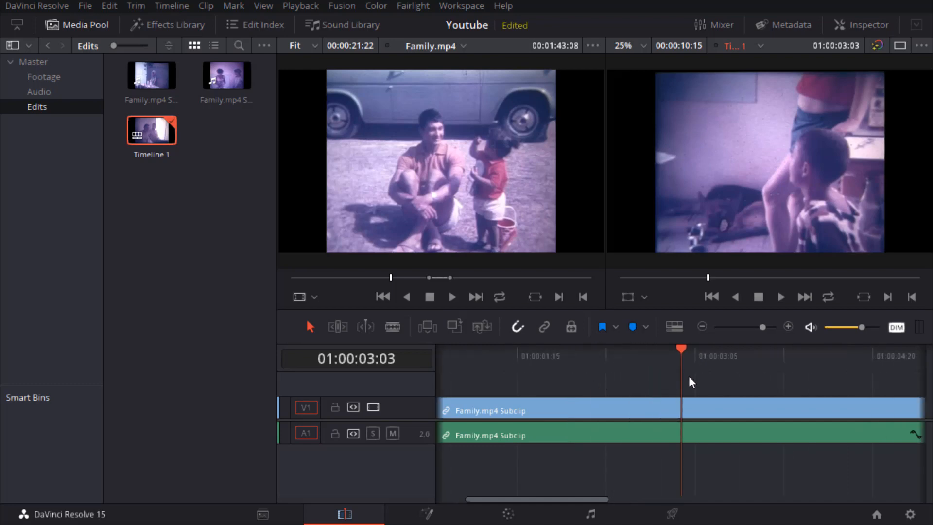
pyautogui.moveTo(810, 386); pyautogui.dragTo(742, 378)
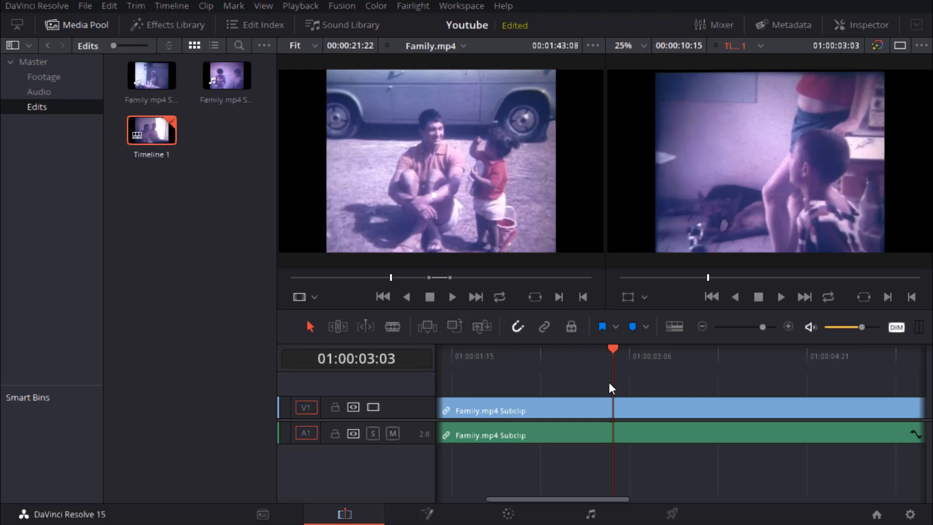
# - Place the timeline playhead at 01:00:02:03 within the Family.mp4 subclip
pyautogui.hotkey('ctrl', '-')
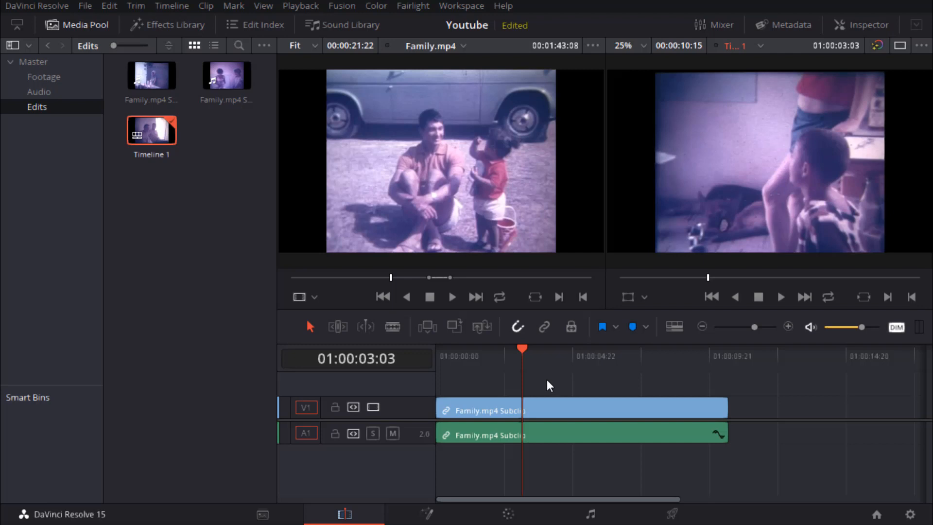
pyautogui.click(532, 358)
pyautogui.moveTo(517, 354); pyautogui.dragTo(494, 348)
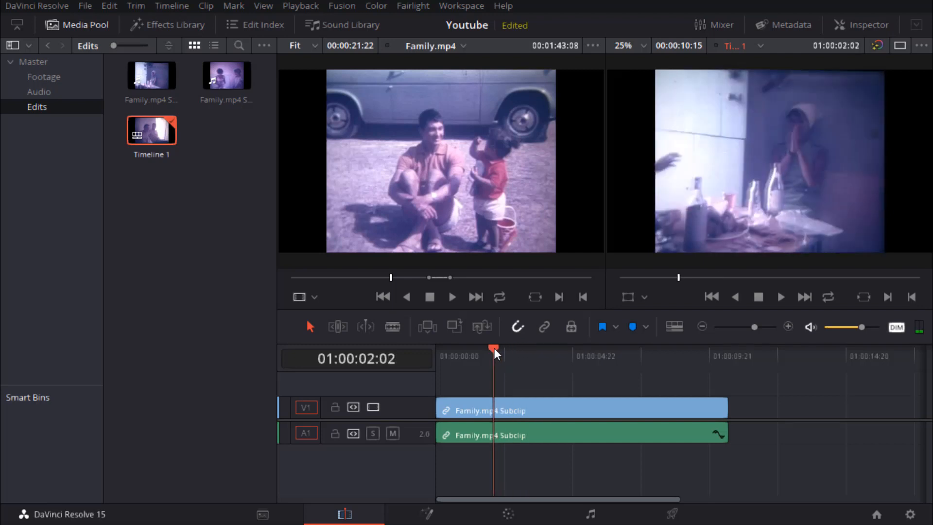
pyautogui.click(494, 348)
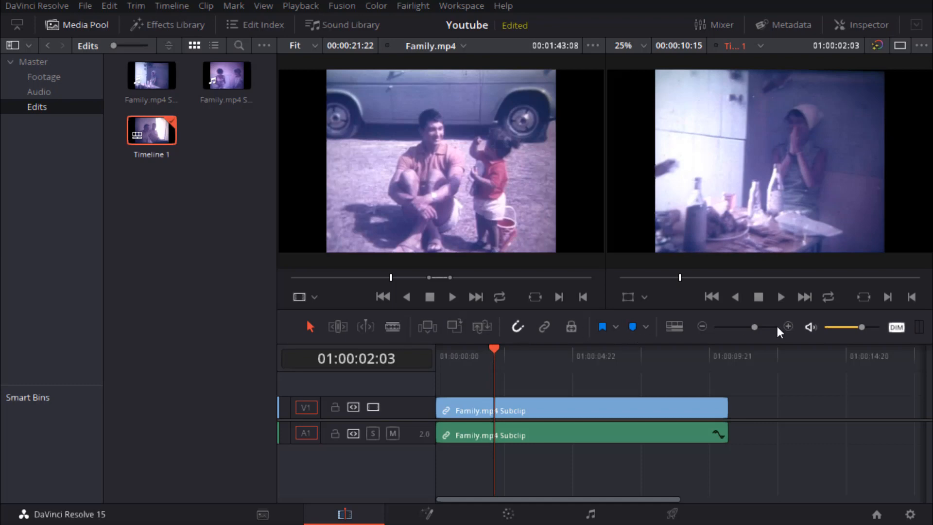
# - Use the Blade tool to cut only the subclip's video at 01:00:02:20 and again roughly midway along the clip
pyautogui.click(394, 325)
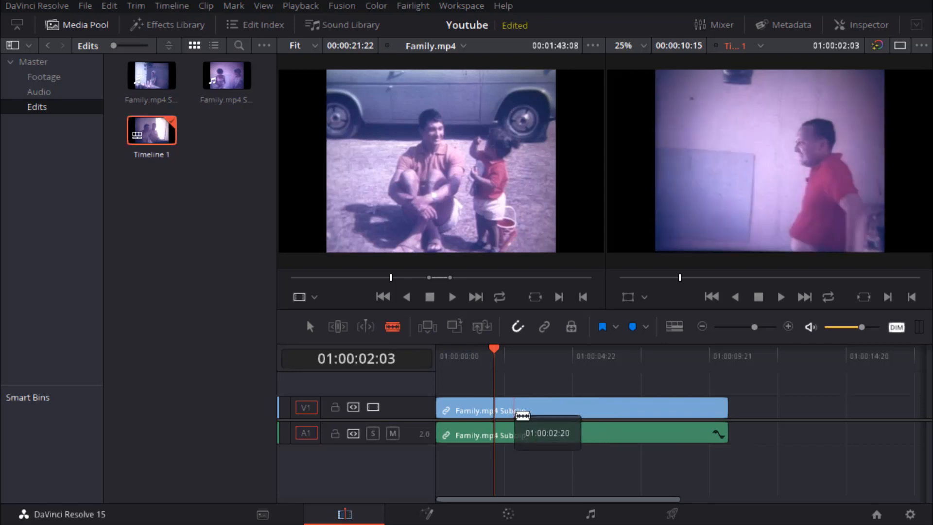
pyautogui.click(514, 417)
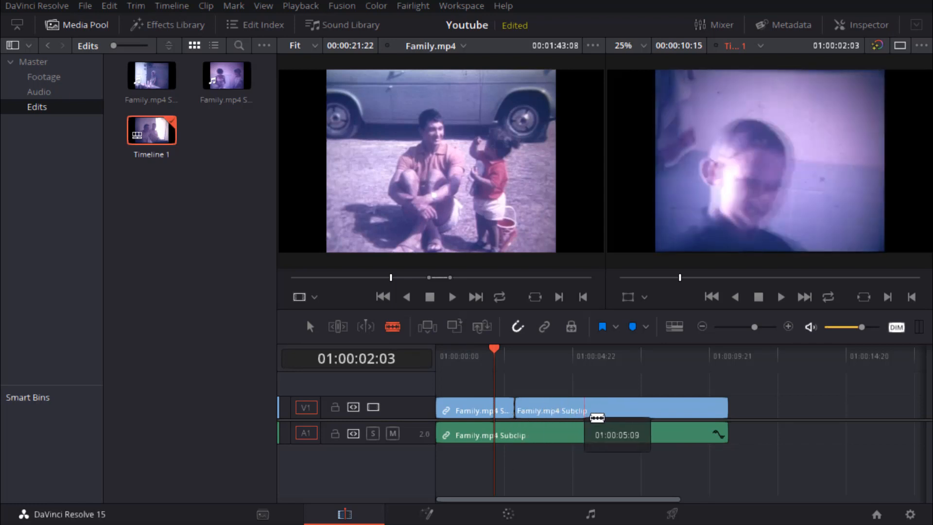
pyautogui.click(591, 417)
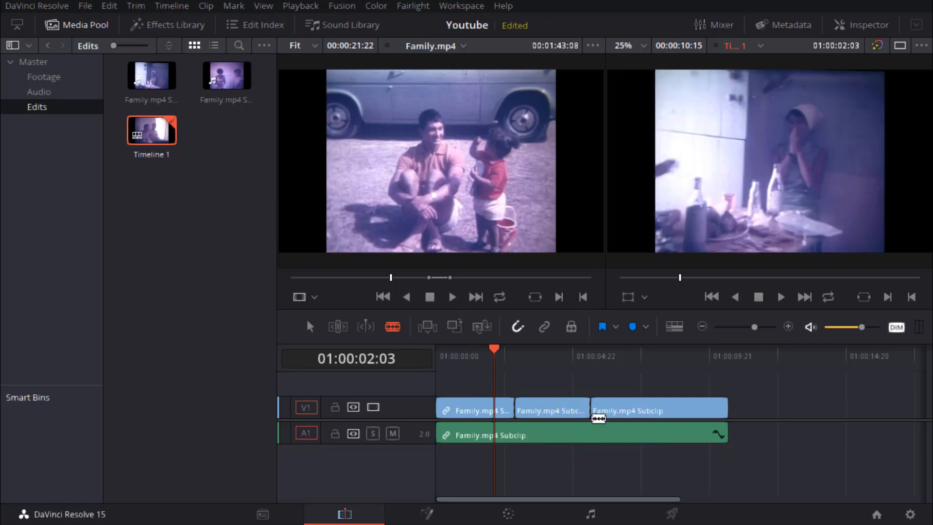
pyautogui.click(311, 326)
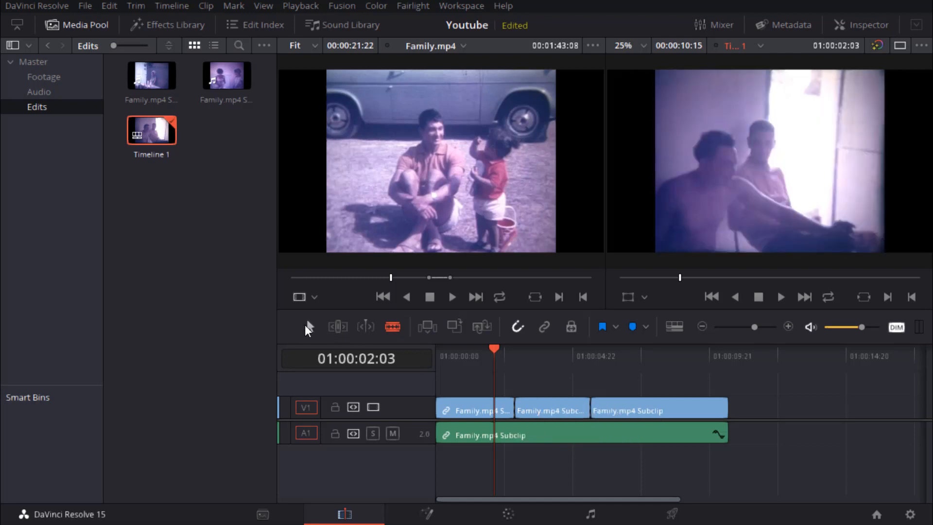
# - Blade the last video segment near its middle and cut the audio separately slightly farther along
pyautogui.moveTo(739, 422); pyautogui.dragTo(660, 453)
pyautogui.click(392, 327)
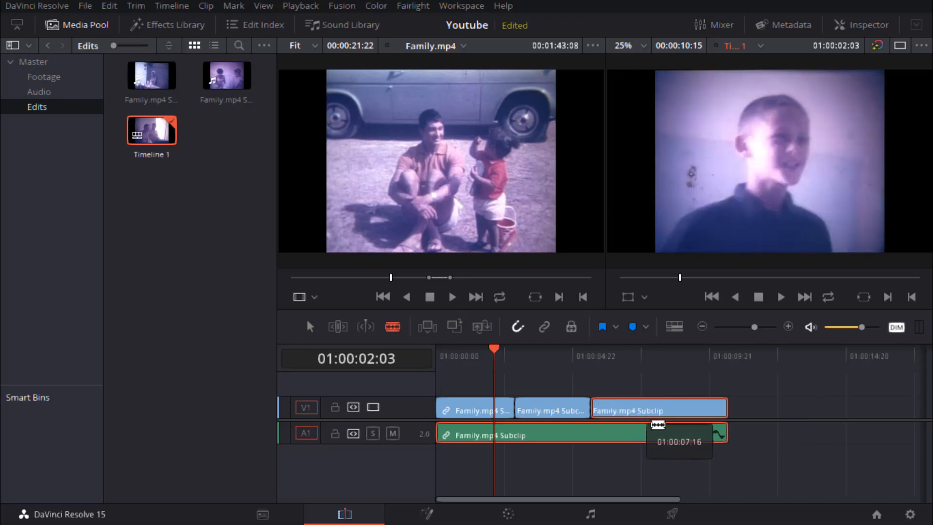
pyautogui.click(664, 414)
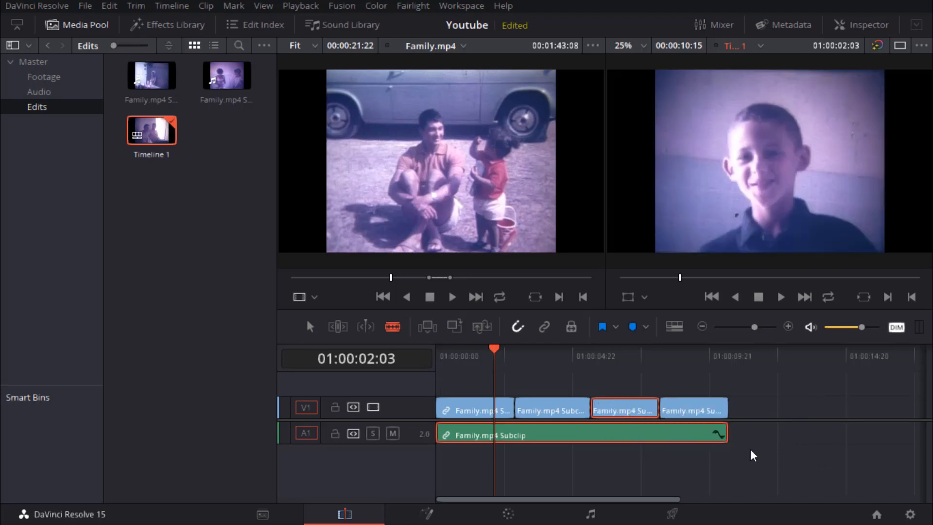
pyautogui.click(674, 435)
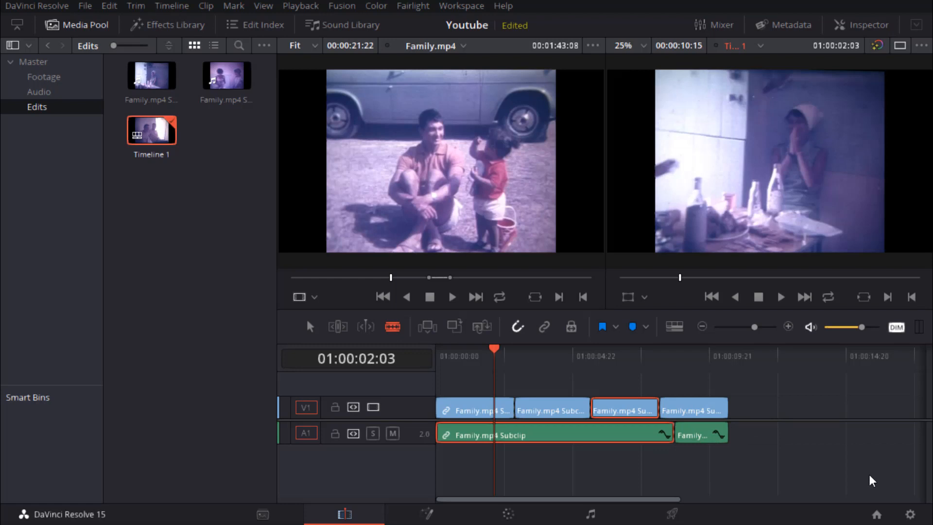
# - Undo all four blade cuts on the subclip's video and audio
pyautogui.hotkey('ctrl', 'z')
pyautogui.hotkey('ctrl', 'z')
pyautogui.hotkey('ctrl', 'z')
pyautogui.hotkey('ctrl', 'z')
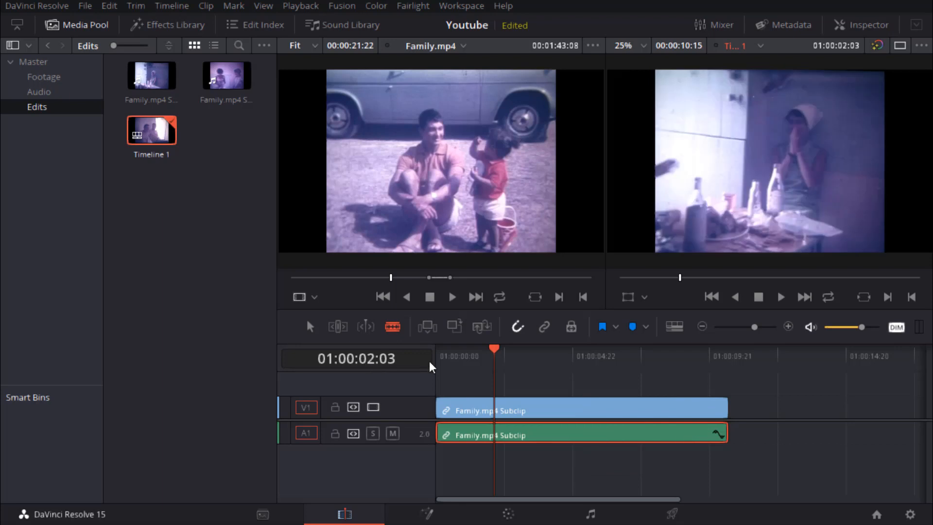
# - Return to the Selection tool and select the subclip's video and audio together, clearing and repeating the selection
pyautogui.click(309, 326)
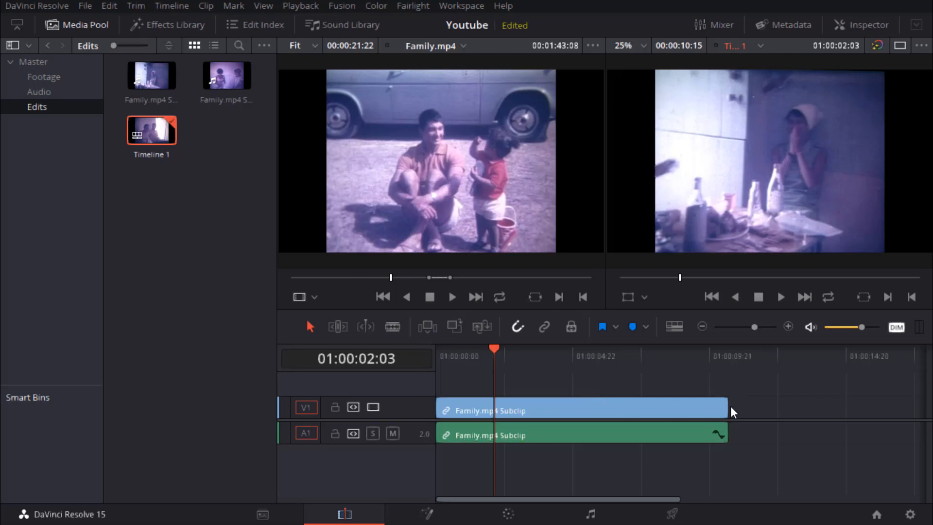
pyautogui.moveTo(732, 392); pyautogui.dragTo(662, 457)
pyautogui.click(779, 402)
pyautogui.moveTo(757, 381); pyautogui.dragTo(669, 453)
pyautogui.click(760, 392)
pyautogui.moveTo(757, 382); pyautogui.dragTo(676, 453)
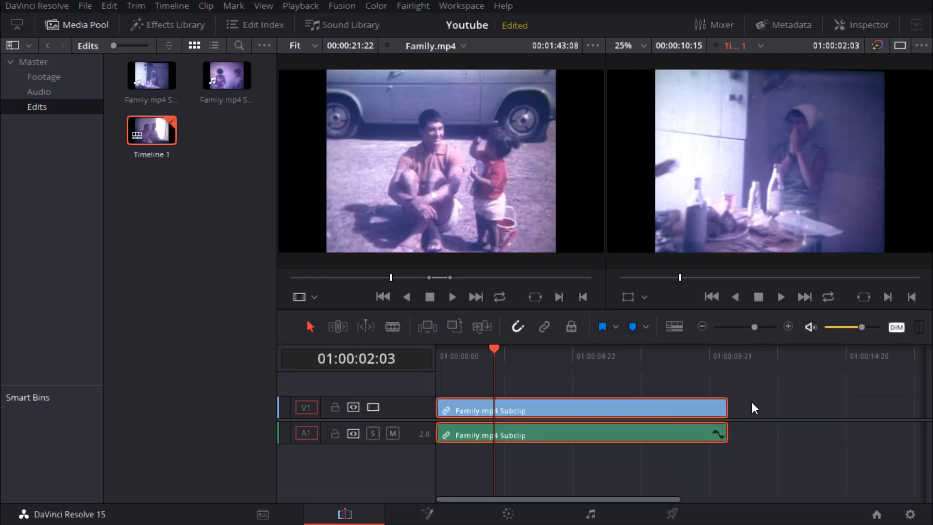
# - Place the playhead at 01:00:04:05 and reselect the subclip's video and audio together
pyautogui.click(552, 359)
pyautogui.click(545, 380)
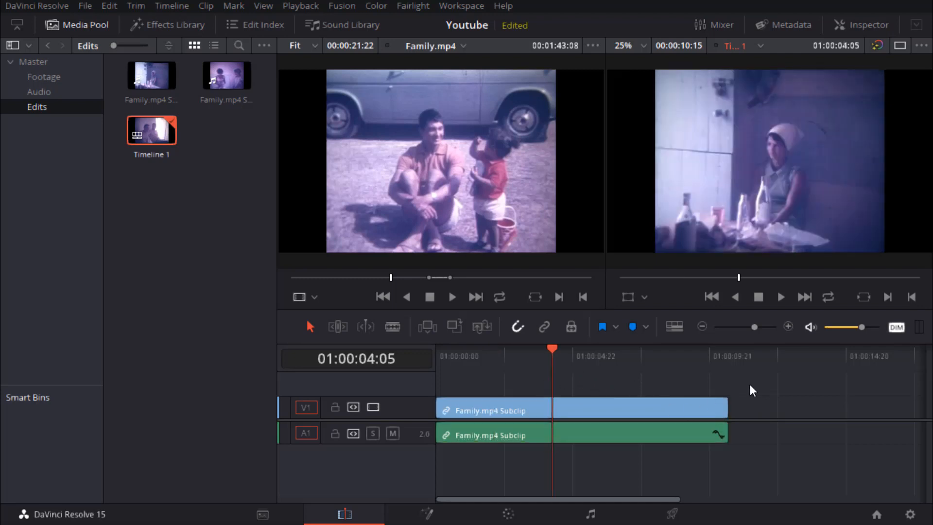
pyautogui.moveTo(750, 385); pyautogui.dragTo(604, 451)
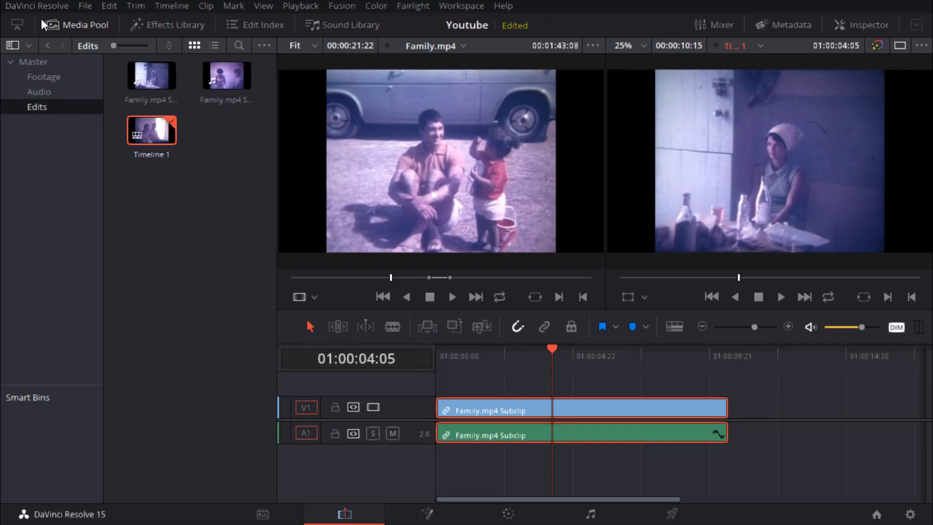
# - Look up the shortcut S in the user keyboard mapping, examine the Split Clip assignment, and close the preferences without saving
pyautogui.click(30, 6)
pyautogui.click(34, 39)
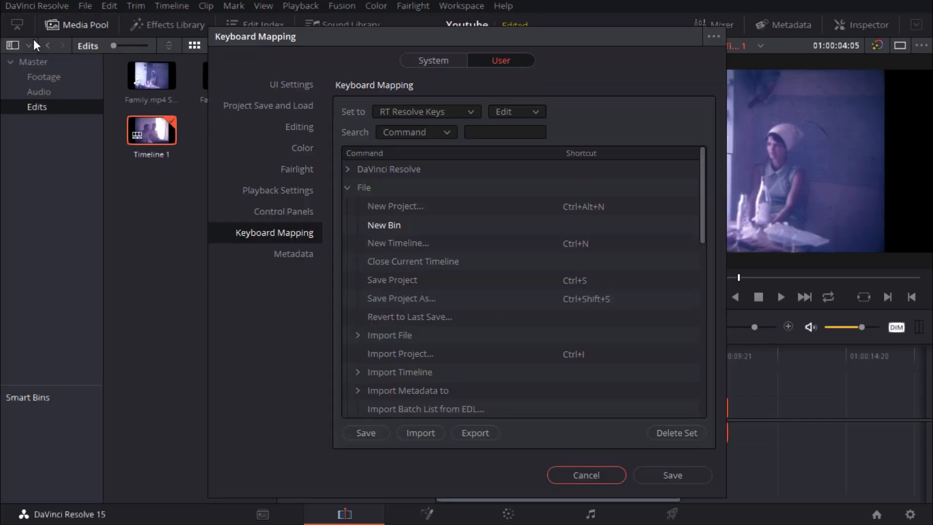
pyautogui.click(441, 133)
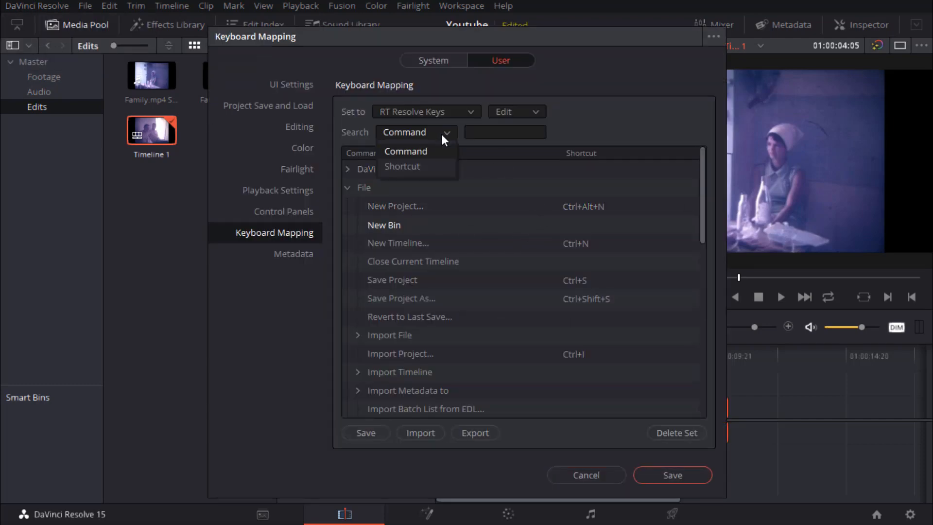
pyautogui.click(430, 167)
pyautogui.click(505, 132)
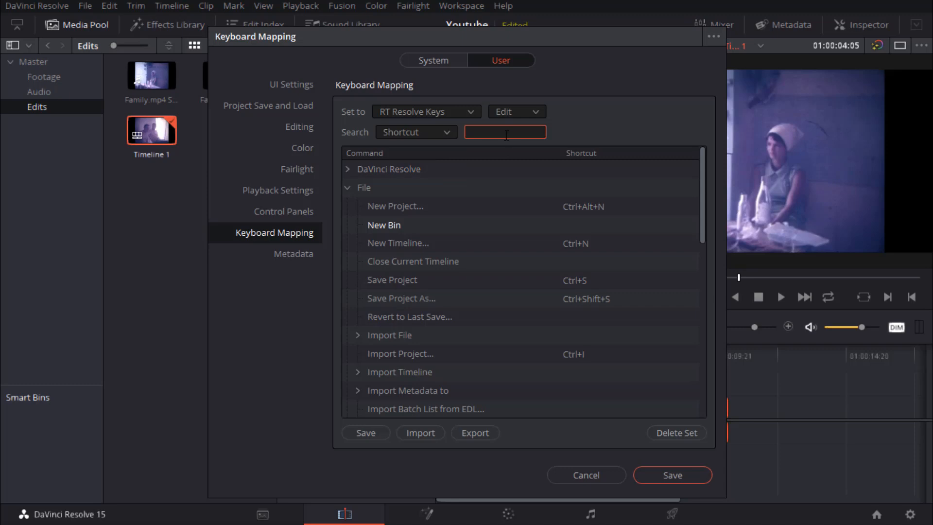
pyautogui.write('S')
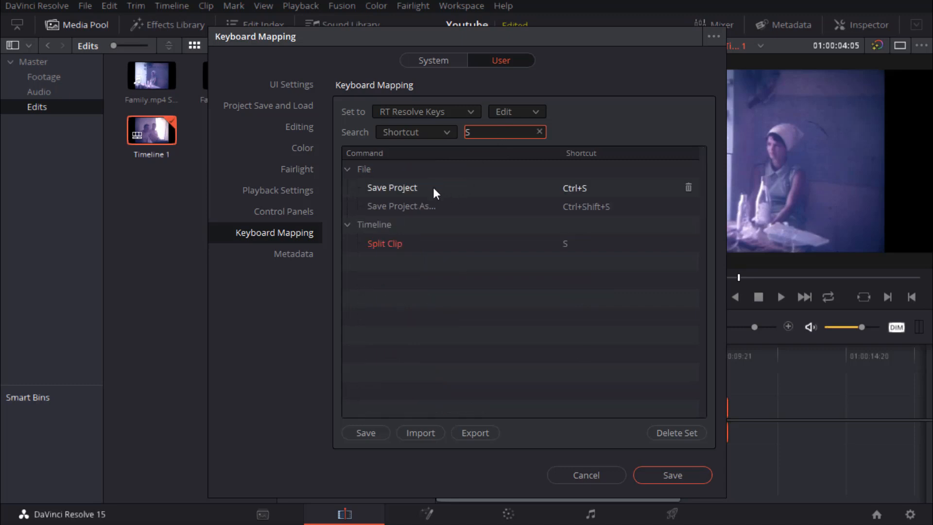
pyautogui.click(384, 248)
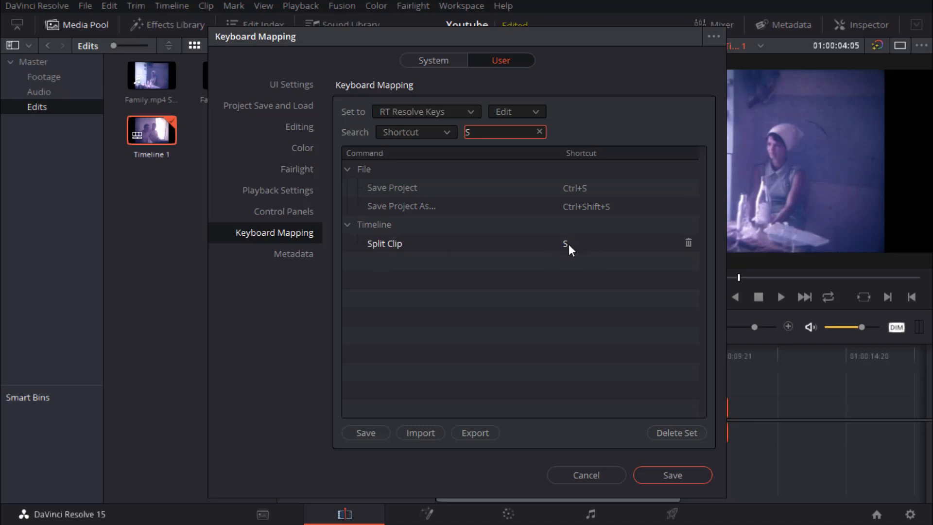
pyautogui.click(579, 475)
# - Split the selected subclip's video and audio at two points, one of them at 01:00:02:00
pyautogui.moveTo(554, 354); pyautogui.dragTo(491, 364)
pyautogui.hotkey('ctrl', '\\')
pyautogui.hotkey('ctrl', '\\')
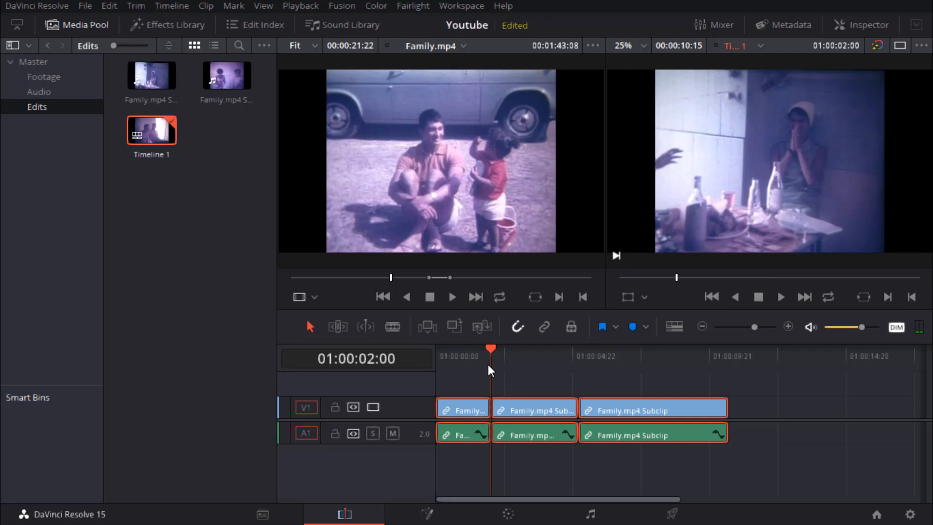
# - Place the playhead at 01:00:03:14 and delete the middle segment's video and audio, leaving a gap
pyautogui.click(536, 377)
pyautogui.click(783, 440)
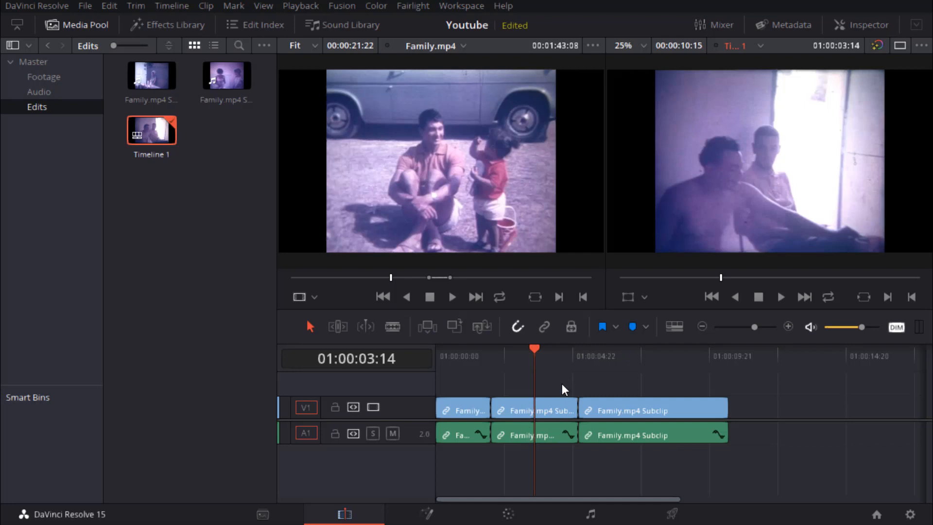
pyautogui.moveTo(561, 382); pyautogui.dragTo(521, 459)
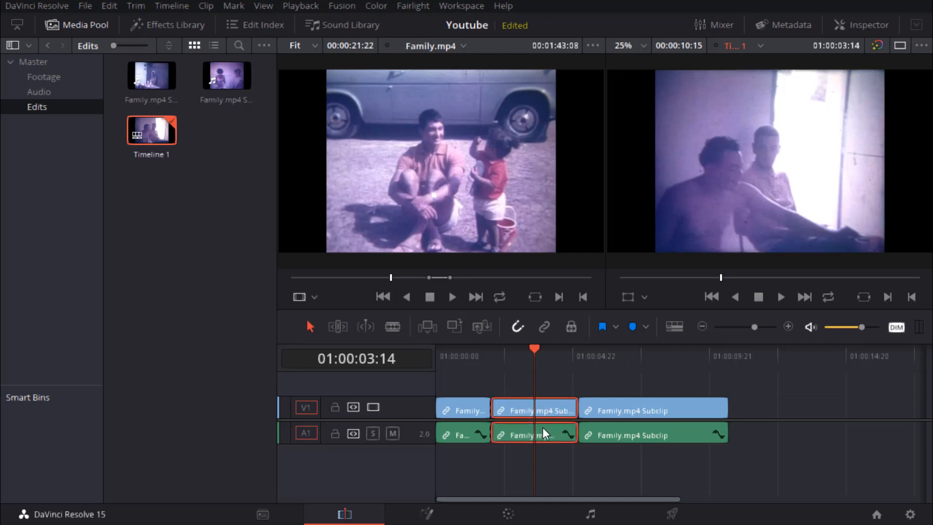
pyautogui.press('BackSpace')
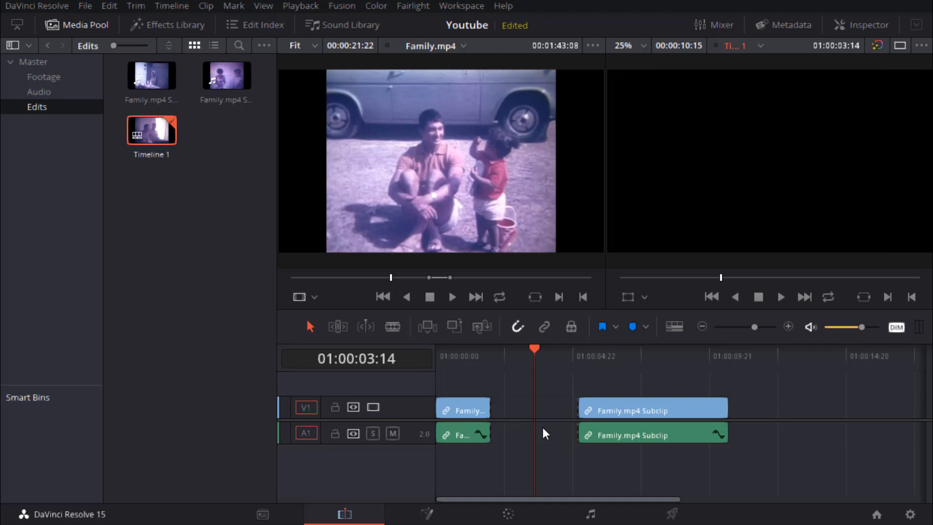
# - Undo the deletion and ripple delete the middle segment's video and audio instead
pyautogui.hotkey('ctrl', 'z')
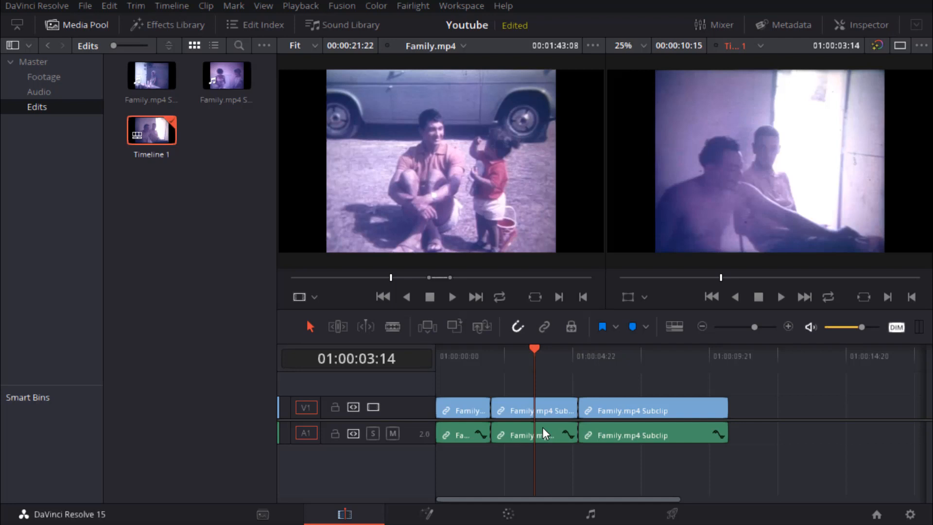
pyautogui.click(545, 430)
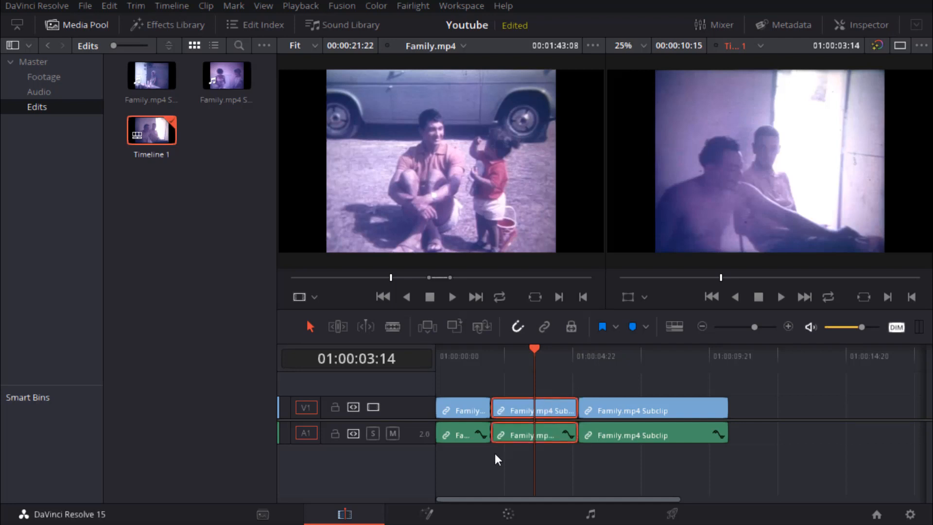
pyautogui.hotkey('shift', 'BackSpace')
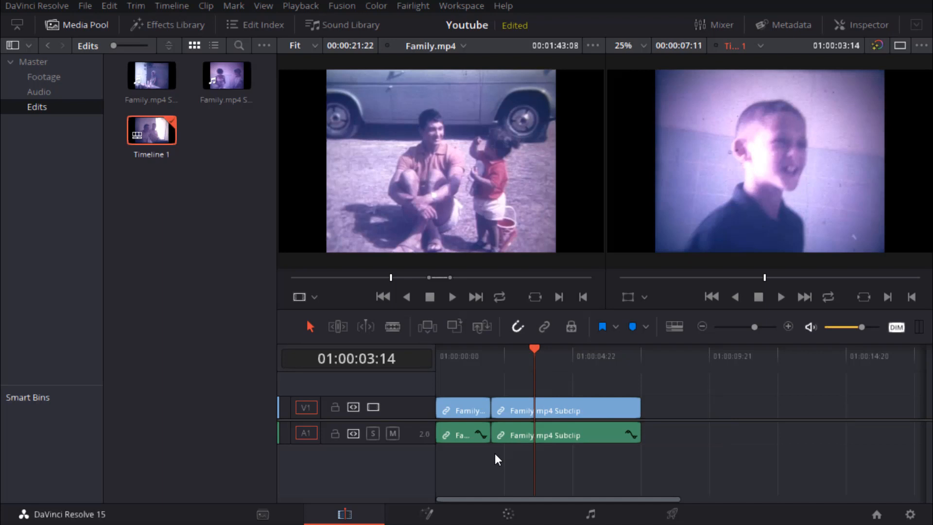
# - Undo the ripple delete and both splits of the subclip
pyautogui.hotkey('ctrl', 'z')
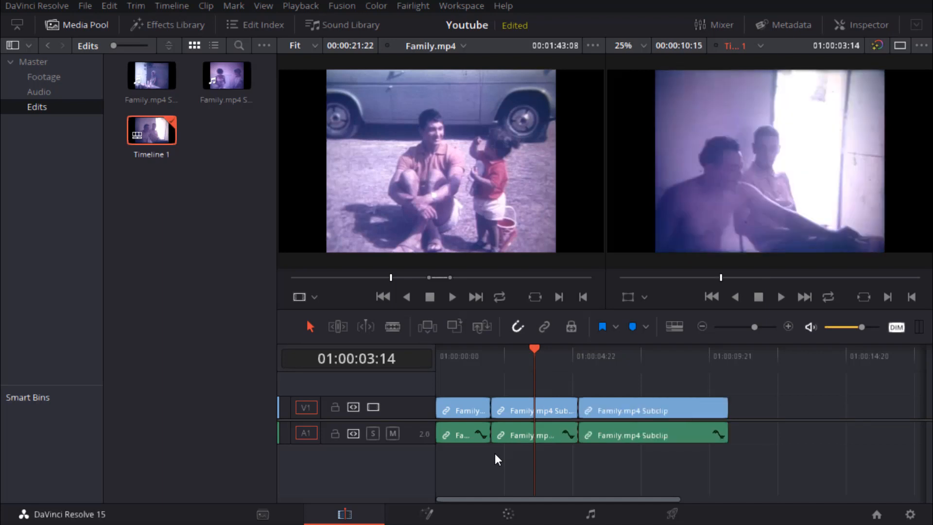
pyautogui.hotkey('ctrl', 'z')
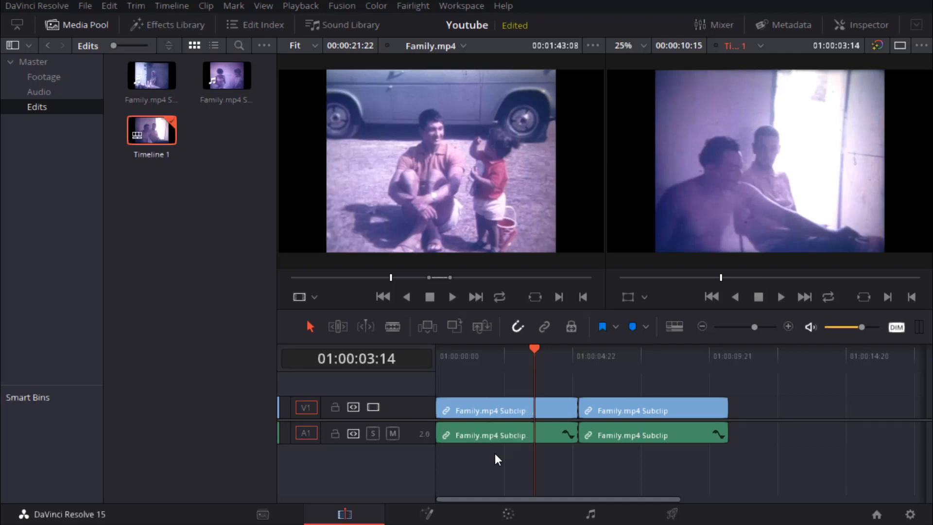
pyautogui.hotkey('ctrl', 'z')
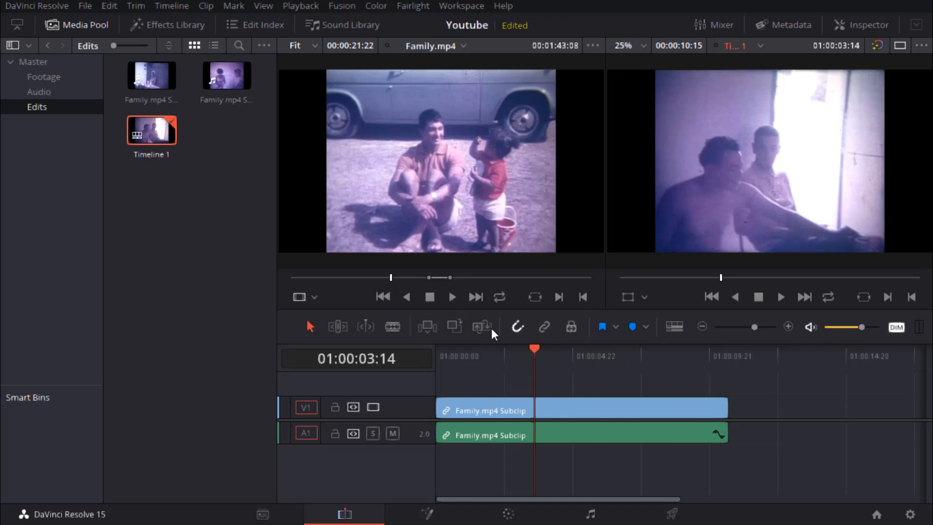
# - Select the subclip's video and audio and split both at 01:00:03:14 and 01:00:07:02, then clear the selection
pyautogui.click(517, 325)
pyautogui.moveTo(614, 384); pyautogui.dragTo(578, 453)
pyautogui.hotkey('ctrl', 'b')
pyautogui.moveTo(535, 352); pyautogui.dragTo(631, 370)
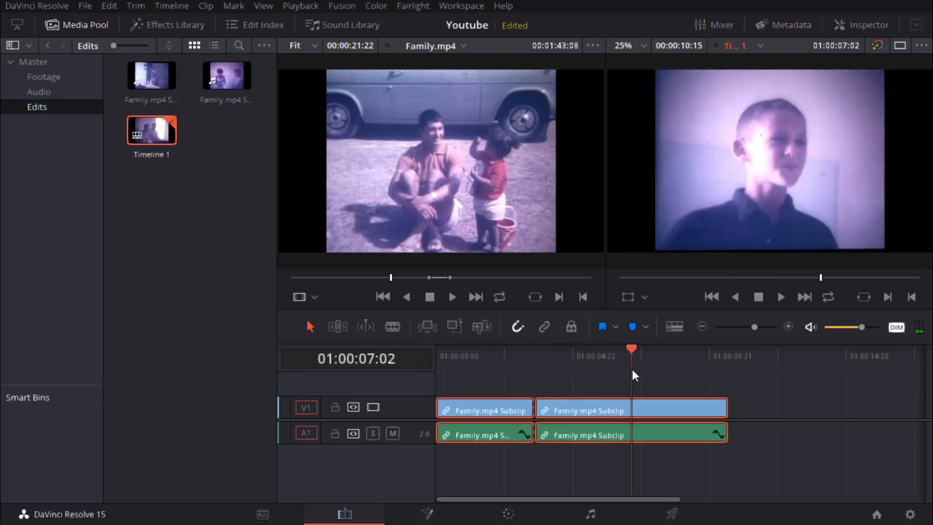
pyautogui.hotkey('ctrl', 'b')
pyautogui.click(577, 377)
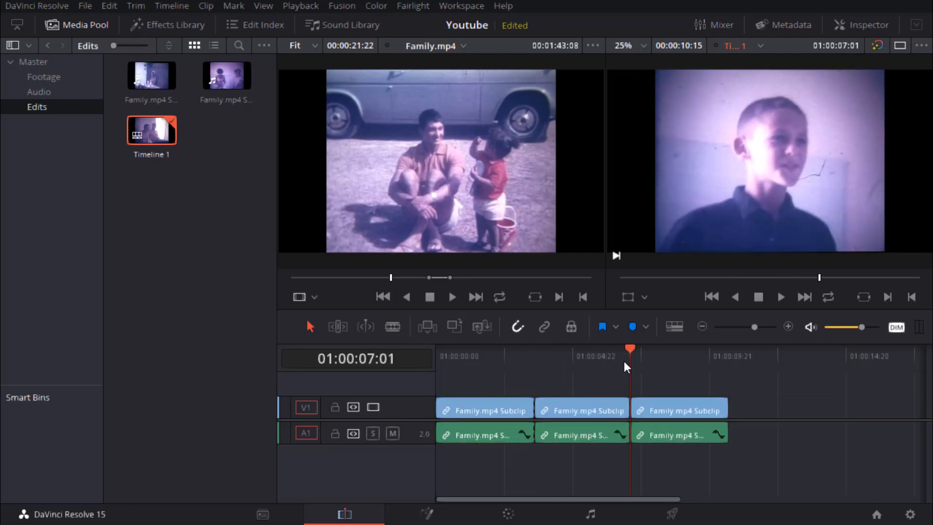
# - Scrub the playhead through the middle segment and snap it to that segment's end at 01:00:07:01
pyautogui.moveTo(630, 348); pyautogui.dragTo(567, 354)
pyautogui.click(517, 327)
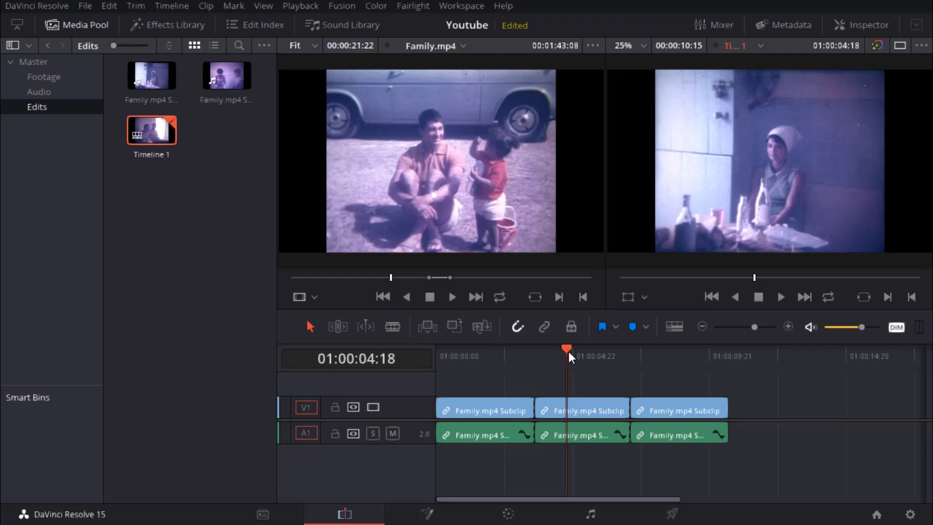
pyautogui.moveTo(568, 348); pyautogui.dragTo(605, 368)
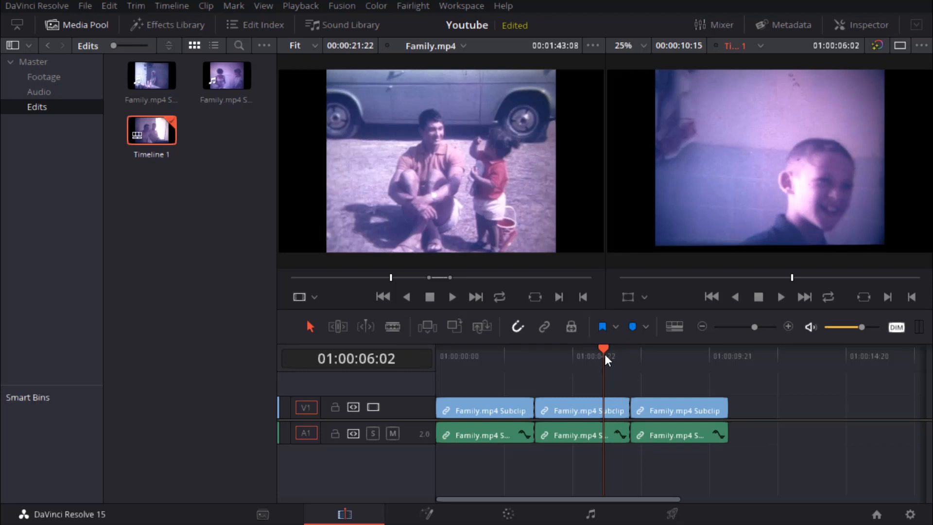
pyautogui.click(518, 326)
pyautogui.moveTo(605, 347); pyautogui.dragTo(627, 362)
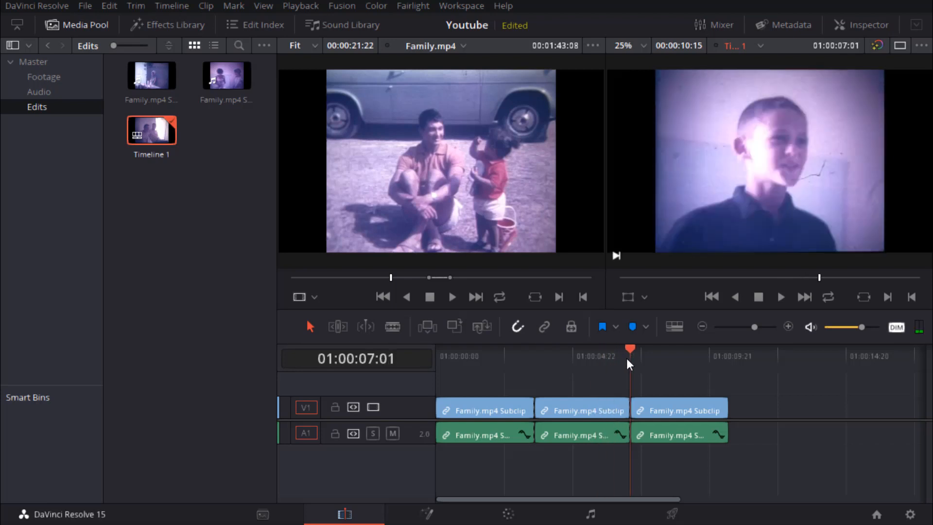
# - Snap the playhead to the middle segment's start at 01:00:03:14, then to its end at 01:00:07:01
pyautogui.press('n')
pyautogui.moveTo(631, 348); pyautogui.dragTo(538, 358)
pyautogui.press('n')
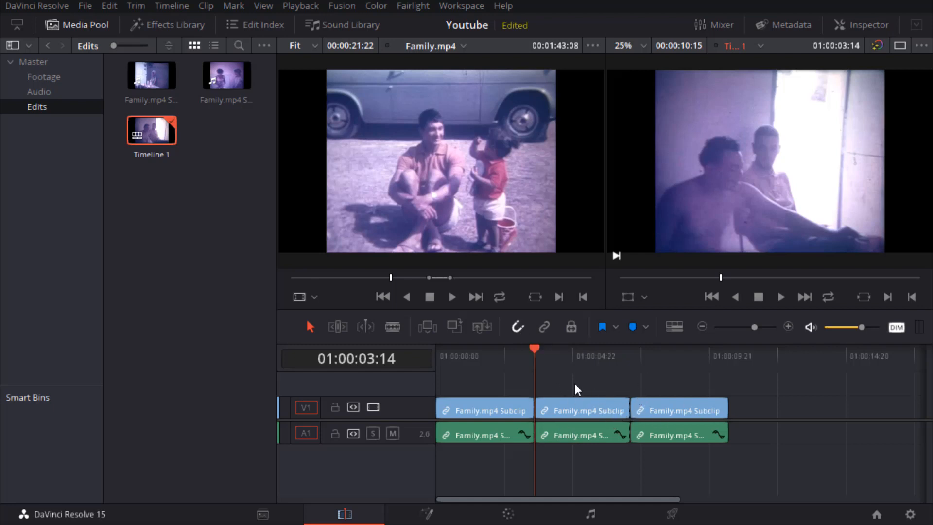
pyautogui.moveTo(533, 347); pyautogui.dragTo(533, 373)
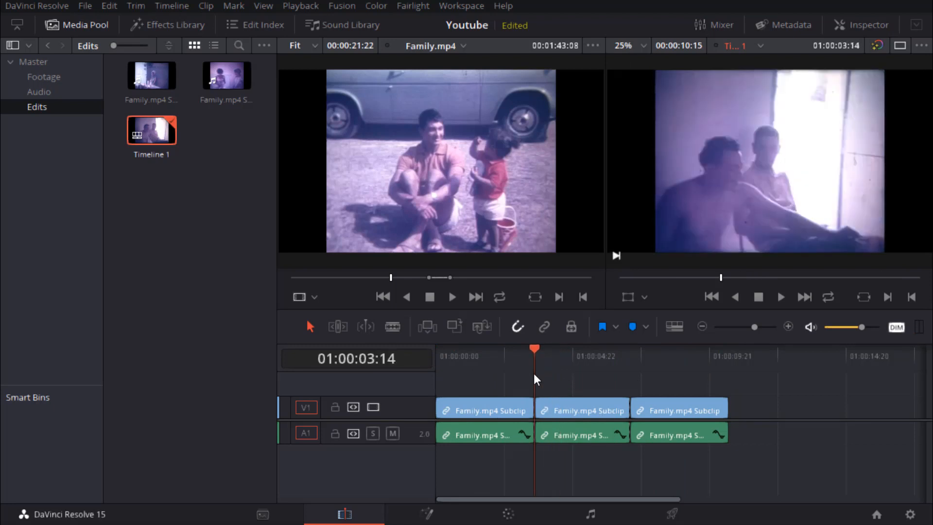
pyautogui.click(567, 409)
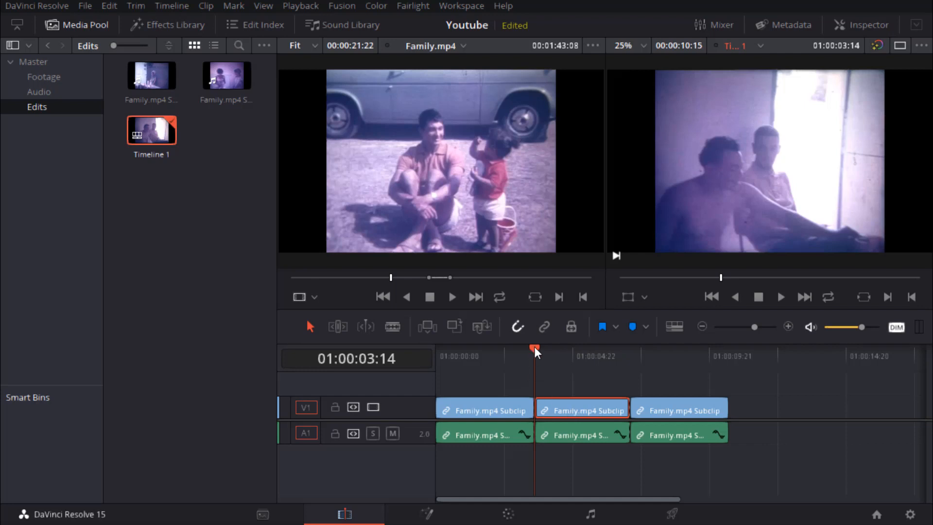
pyautogui.click(635, 366)
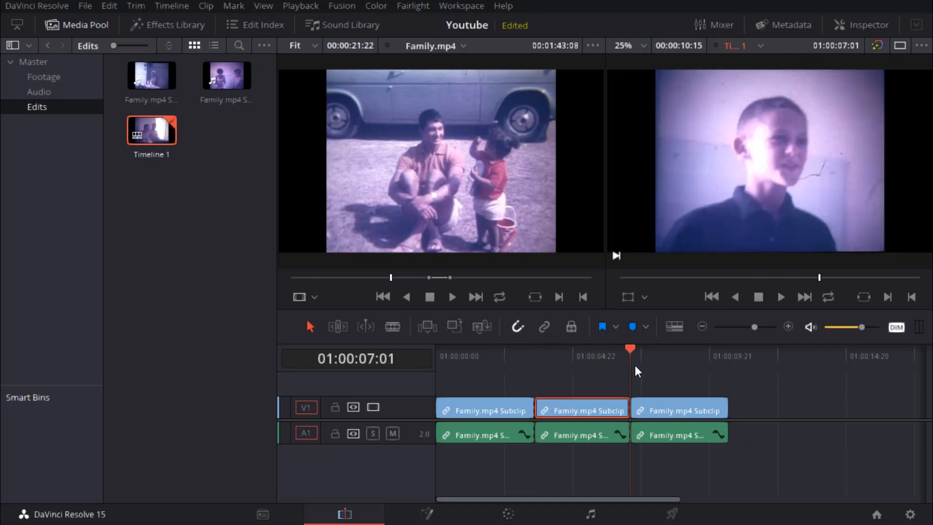
# - Select the middle and last video segments and mark in and out points around both
pyautogui.click(672, 403)
pyautogui.click(590, 403)
pyautogui.moveTo(631, 356); pyautogui.dragTo(495, 366)
pyautogui.moveTo(582, 377); pyautogui.dragTo(672, 410)
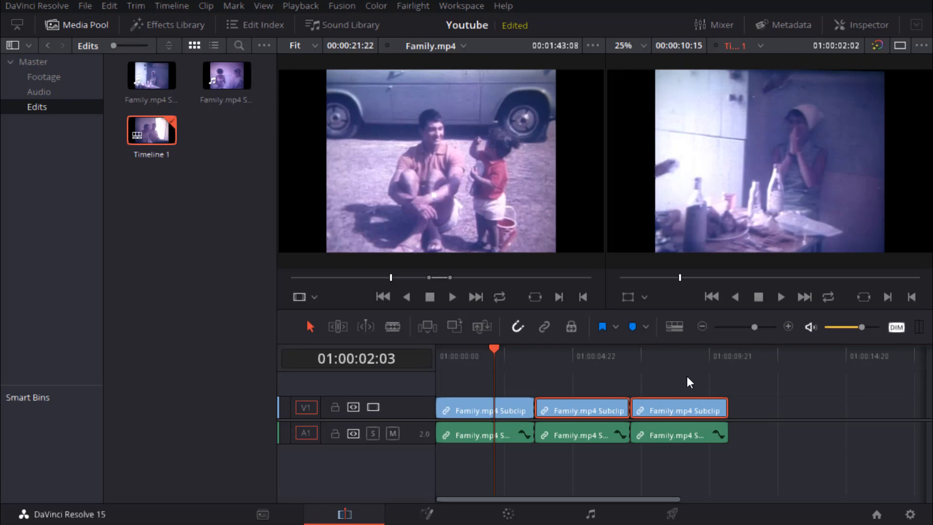
pyautogui.hotkey('shift', 'a')
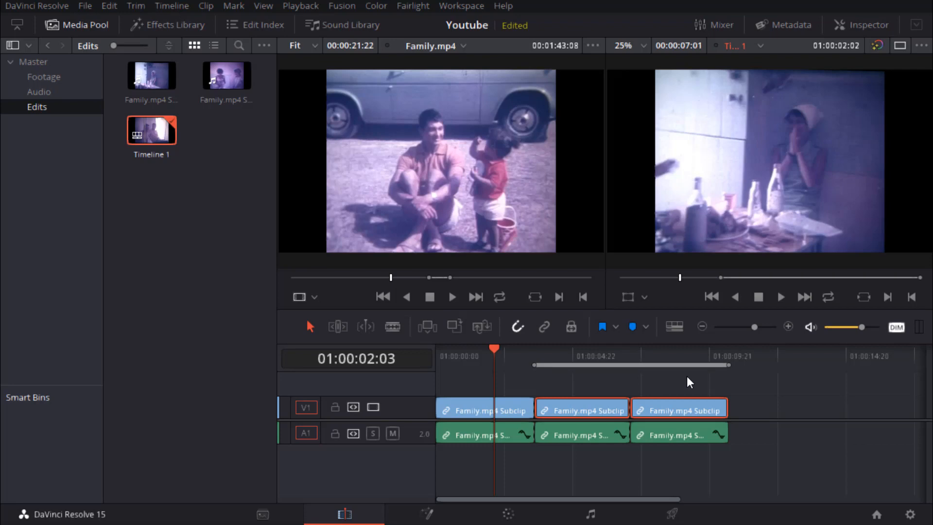
# - Enable loop playback for the timeline, play from 01:00:05:17 within the marked range, and stop playback
pyautogui.moveTo(494, 349); pyautogui.dragTo(593, 357)
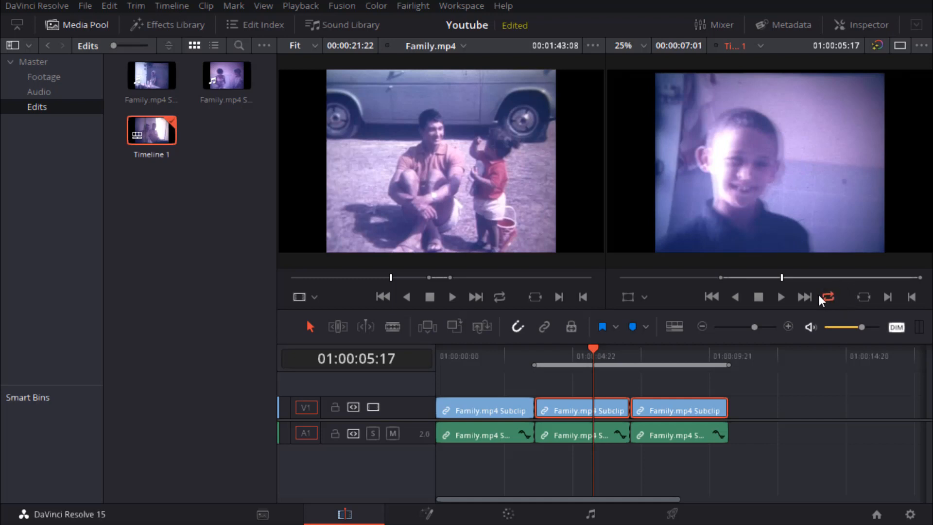
pyautogui.click(780, 298)
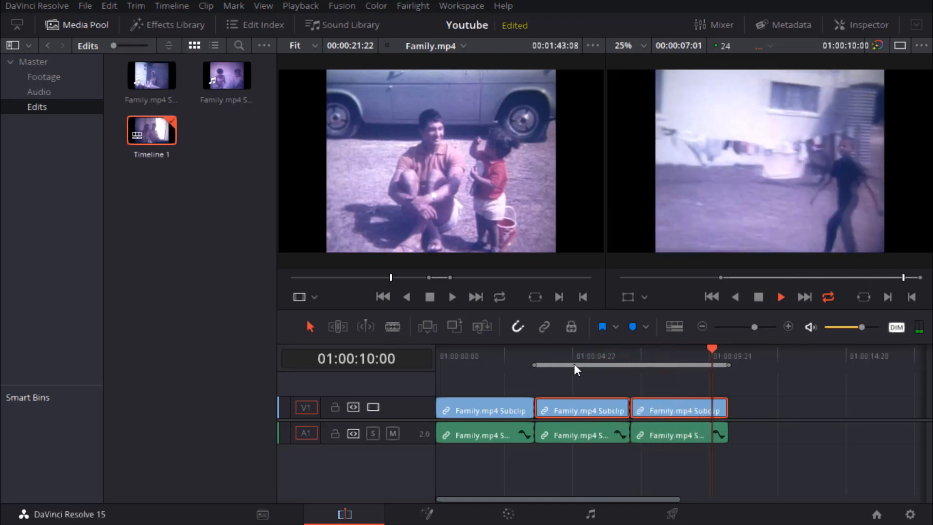
pyautogui.click(757, 296)
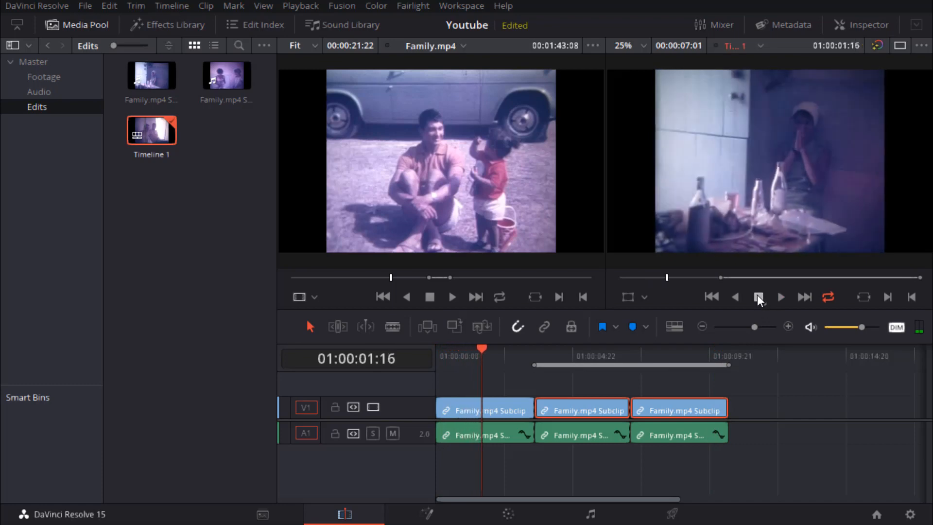
# - Search the keyboard mapping for commands assigned to S and R, then close the preferences without saving
pyautogui.click(45, 7)
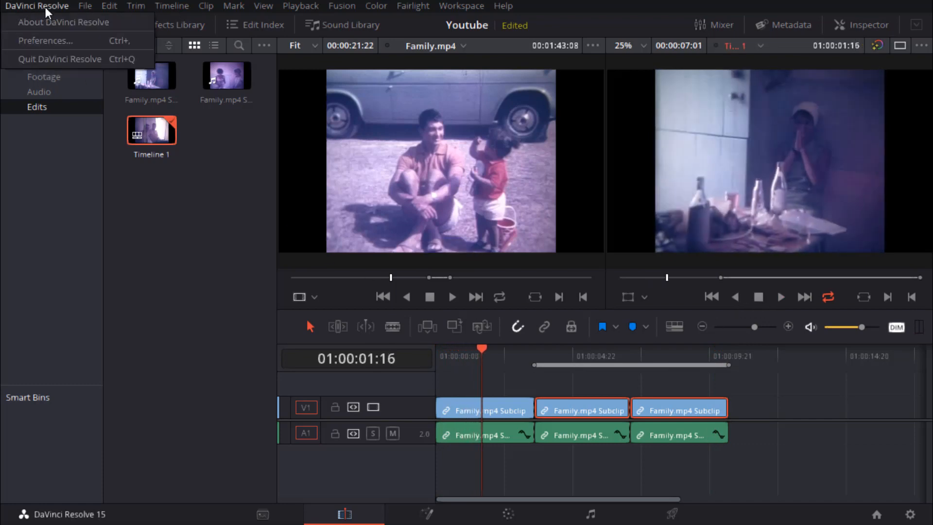
pyautogui.click(45, 41)
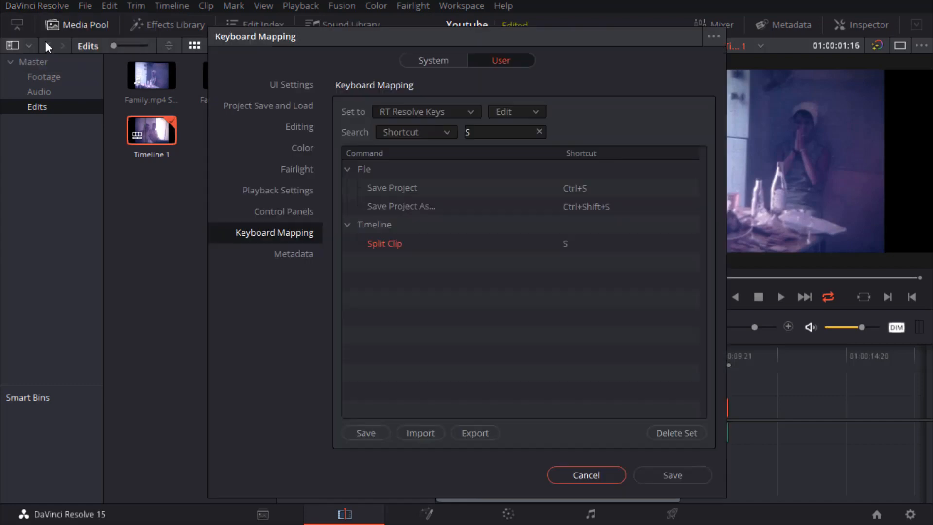
pyautogui.click(502, 133)
pyautogui.write('S')
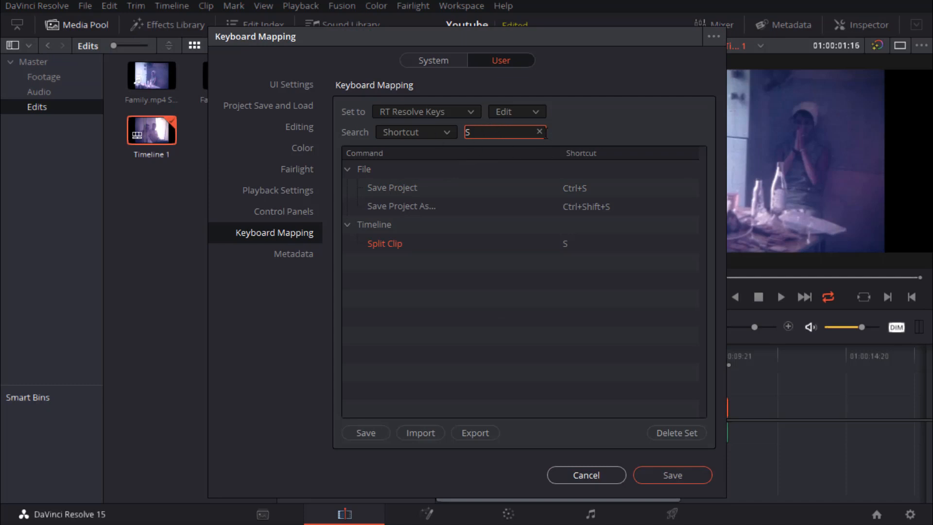
pyautogui.click(539, 132)
pyautogui.write('R')
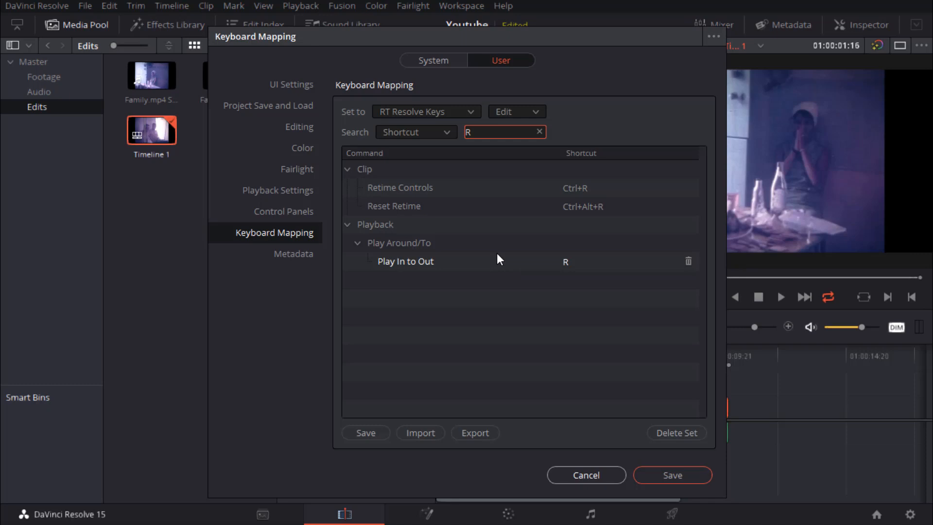
pyautogui.click(586, 476)
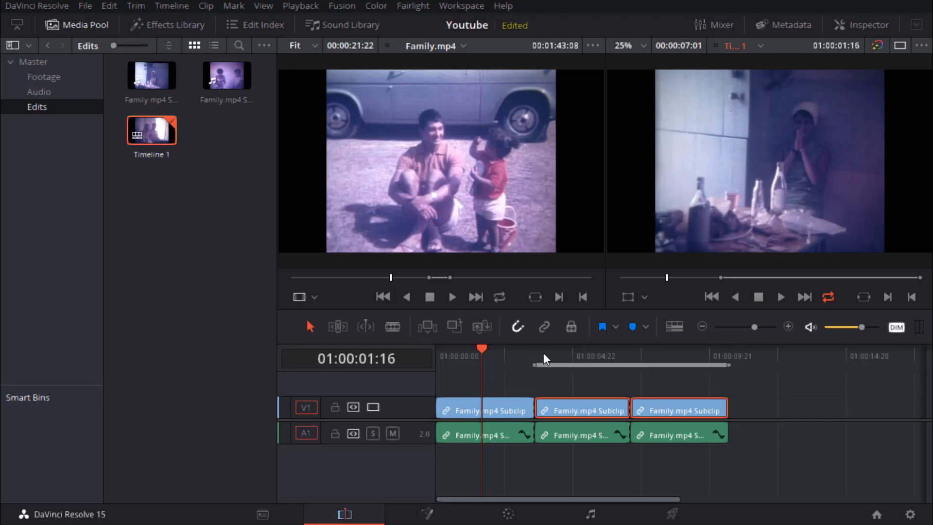
# - Move the playhead to 01:00:05:01, select only the middle audio segment, and mark its range with in and out points
pyautogui.moveTo(481, 350); pyautogui.dragTo(620, 374)
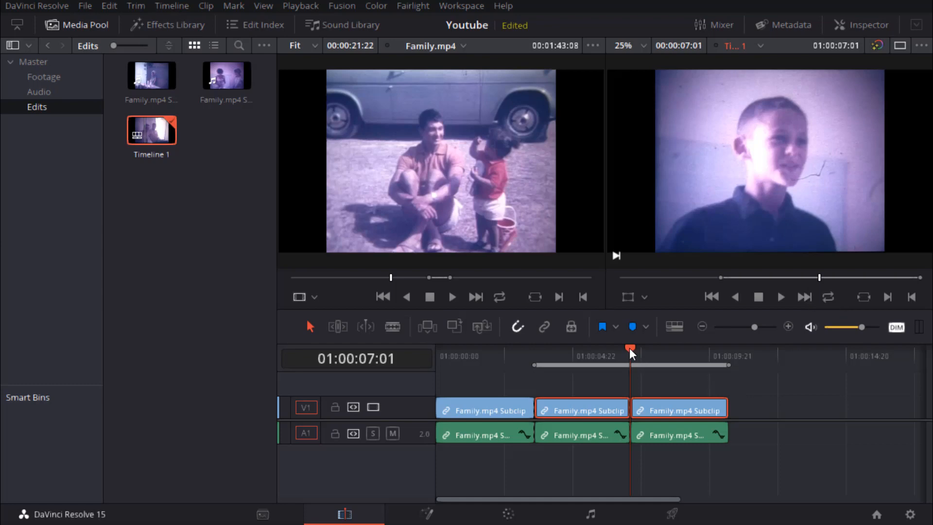
pyautogui.moveTo(629, 348); pyautogui.dragTo(576, 358)
pyautogui.click(661, 390)
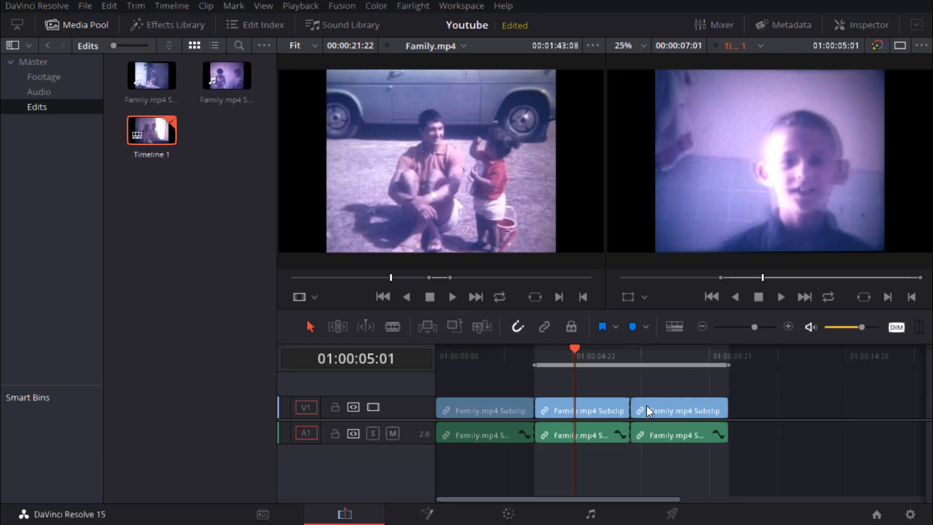
pyautogui.click(559, 433)
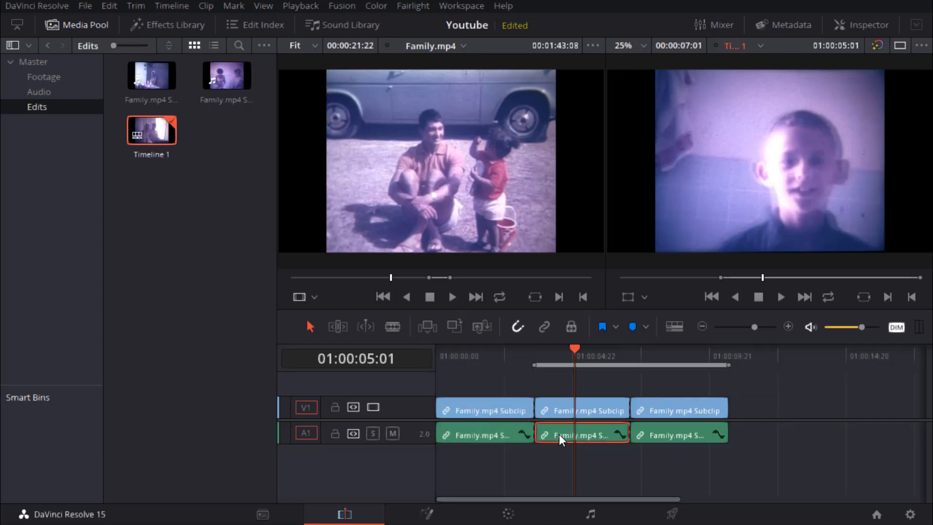
pyautogui.press('x')
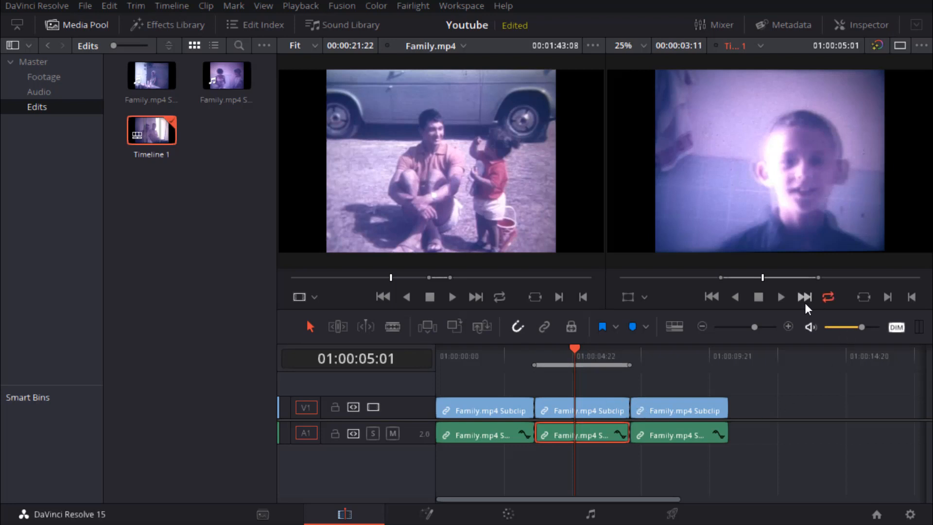
# - Play the timeline twice from 01:00:05:01 with looping enabled, stopping the second playback at 01:00:07:16
pyautogui.press('space')
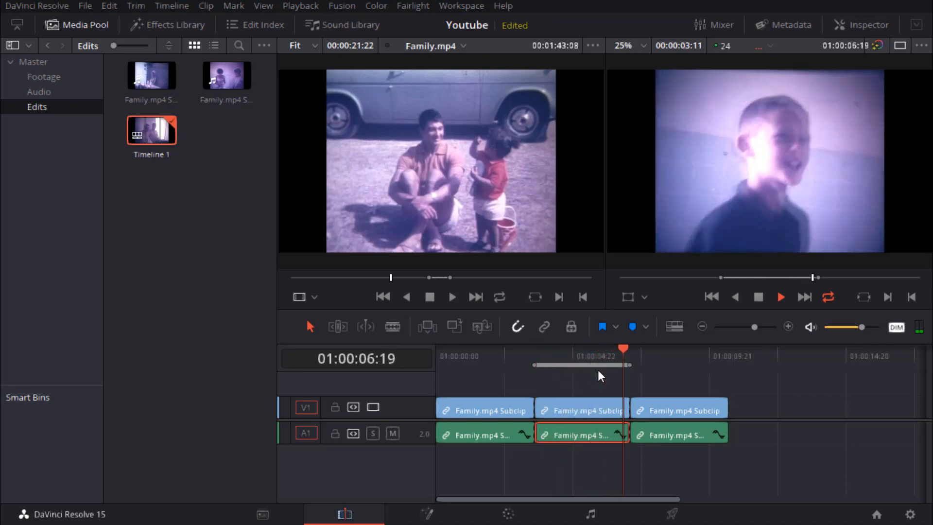
pyautogui.press('space')
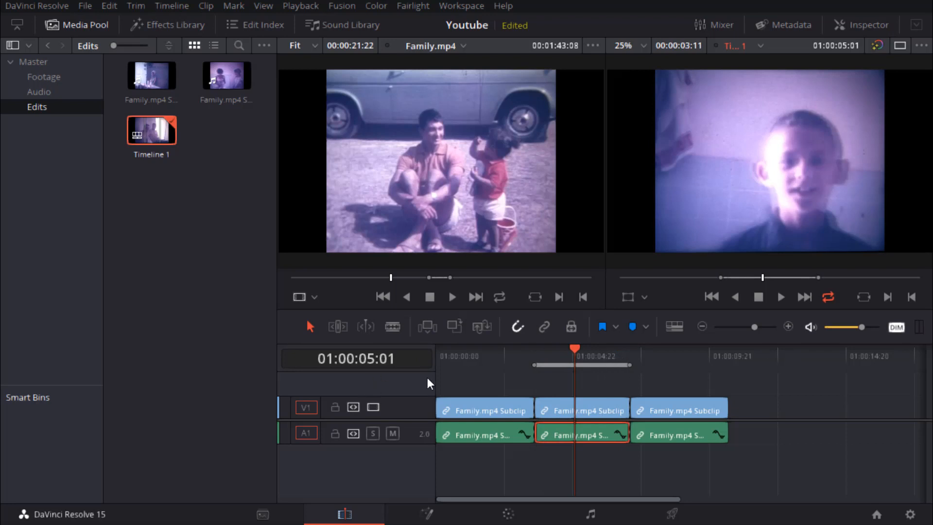
pyautogui.press('space')
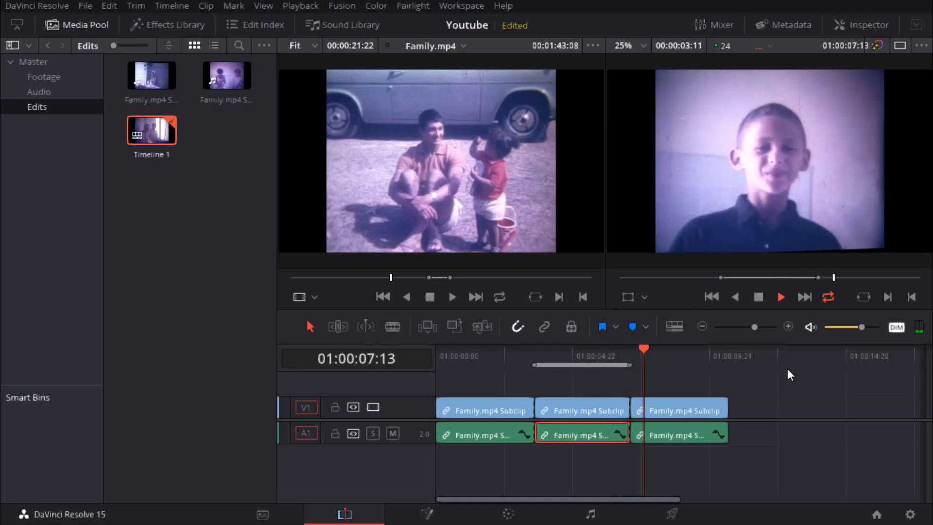
pyautogui.press('space')
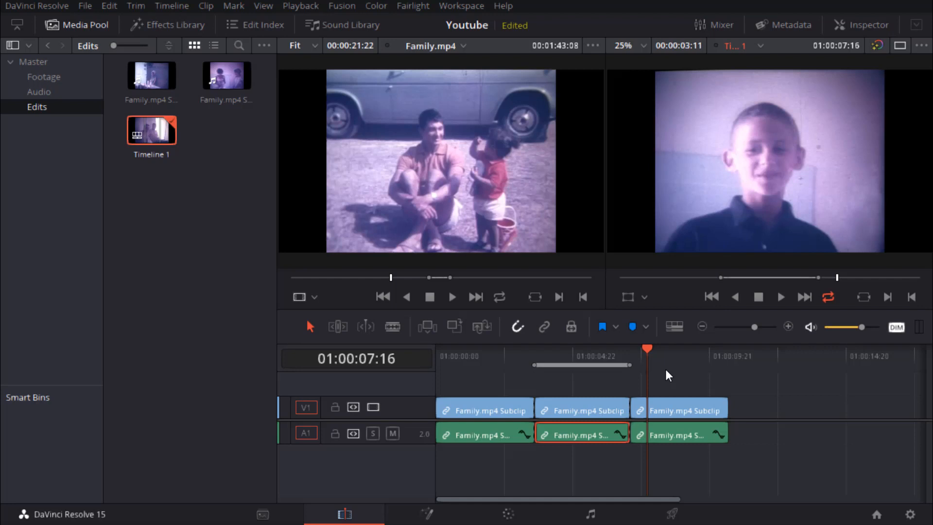
# - Shuttle playback forward and in reverse, stop at 01:00:07:19, and step back seven frames to 01:00:07:12
pyautogui.press('l')
pyautogui.press('j')
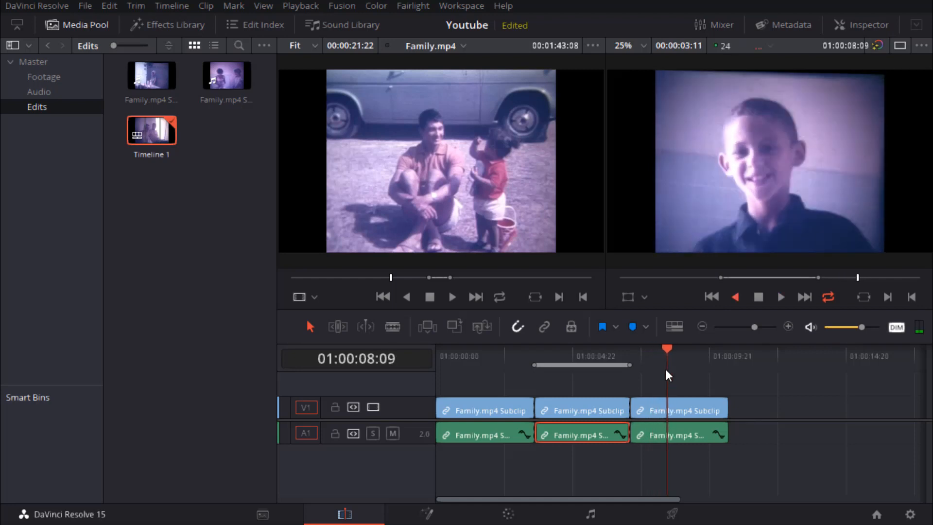
pyautogui.press('k')
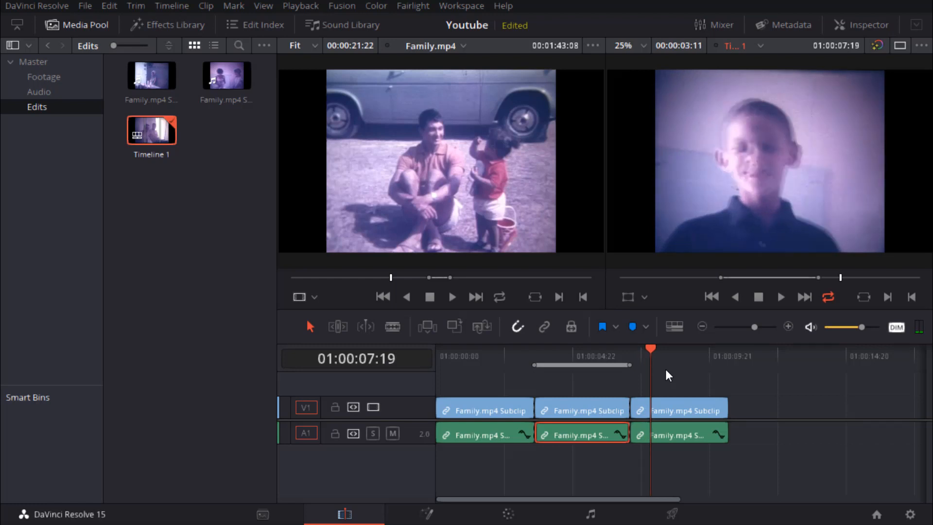
pyautogui.press('Left')
pyautogui.press('Left')
pyautogui.press('Left')
pyautogui.press('Left')
pyautogui.press('Left')
pyautogui.press('Left')
pyautogui.press('Left')
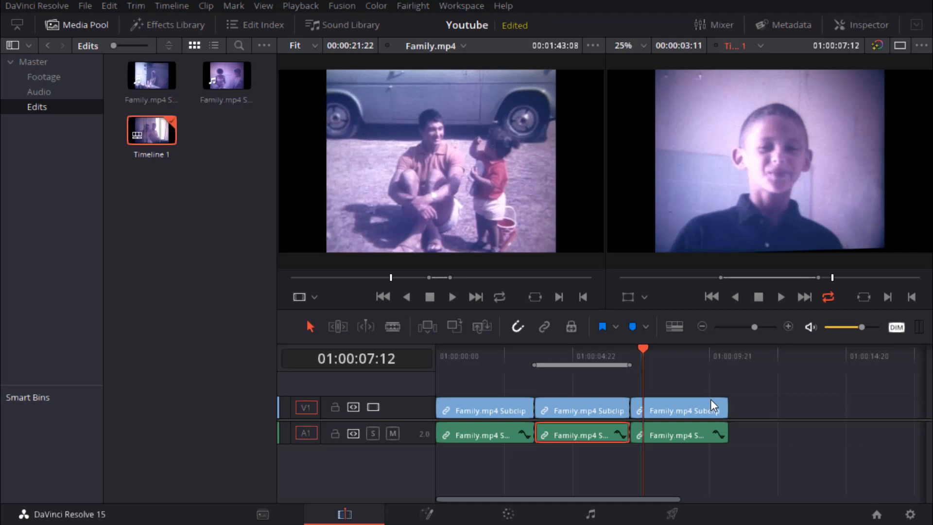
# - Select the first and middle audio segments and mark in and out points around both
pyautogui.click(768, 404)
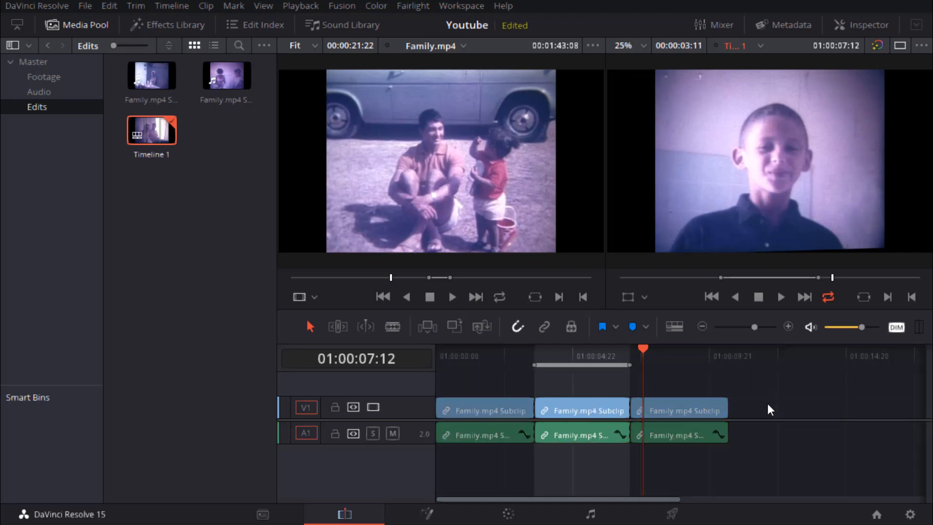
pyautogui.click(479, 434)
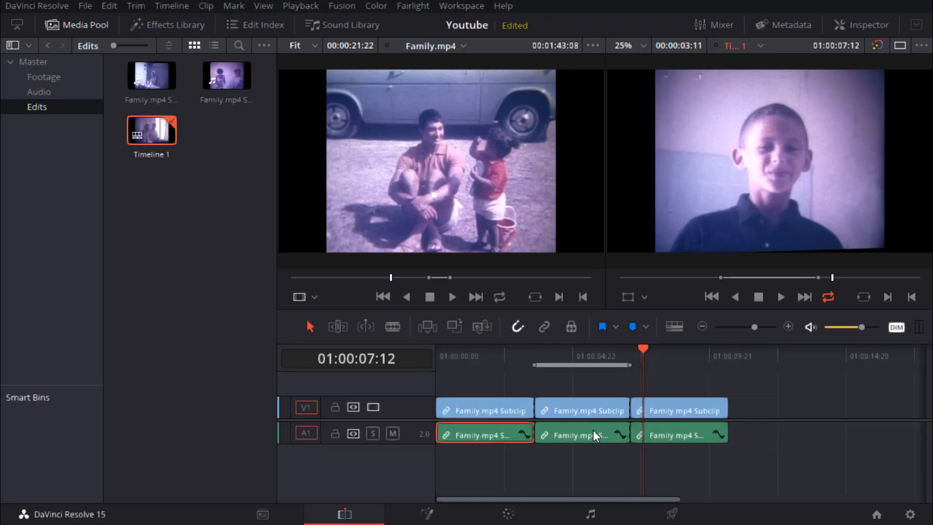
pyautogui.moveTo(574, 461); pyautogui.dragTo(508, 428)
pyautogui.click(570, 454)
pyautogui.click(489, 429)
pyautogui.keyDown('ctrl'); pyautogui.click(573, 432); pyautogui.keyUp('ctrl')
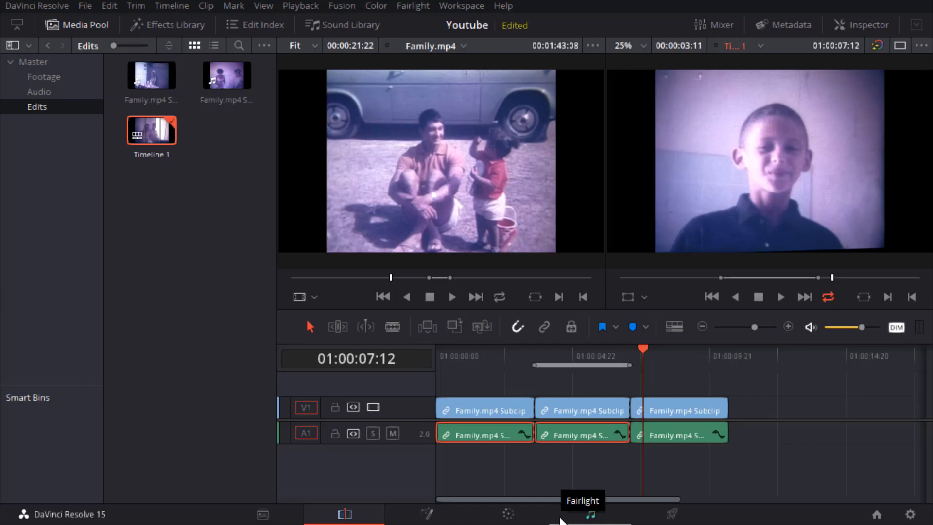
pyautogui.hotkey('alt', 'i')
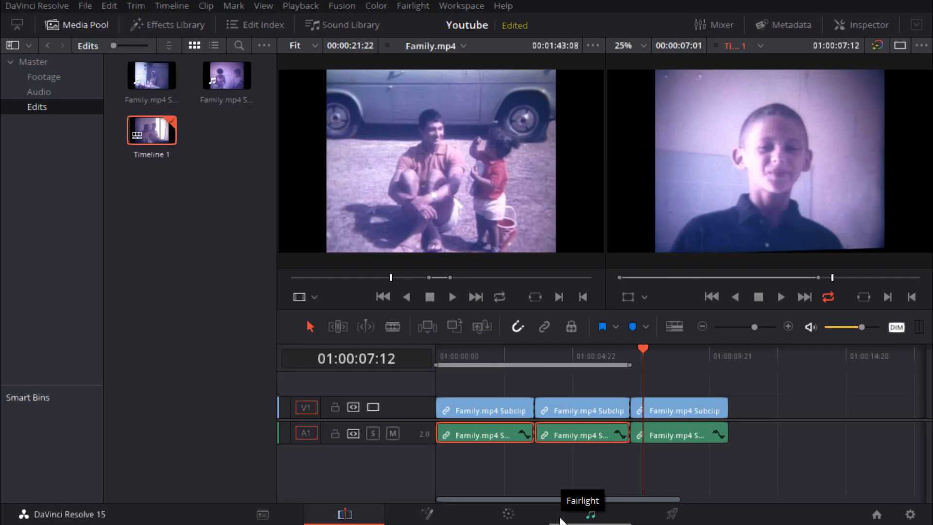
# - Clear the timeline's in and out points with the playhead at 01:00:03:01, and mark the range of the middle video segment
pyautogui.click(520, 352)
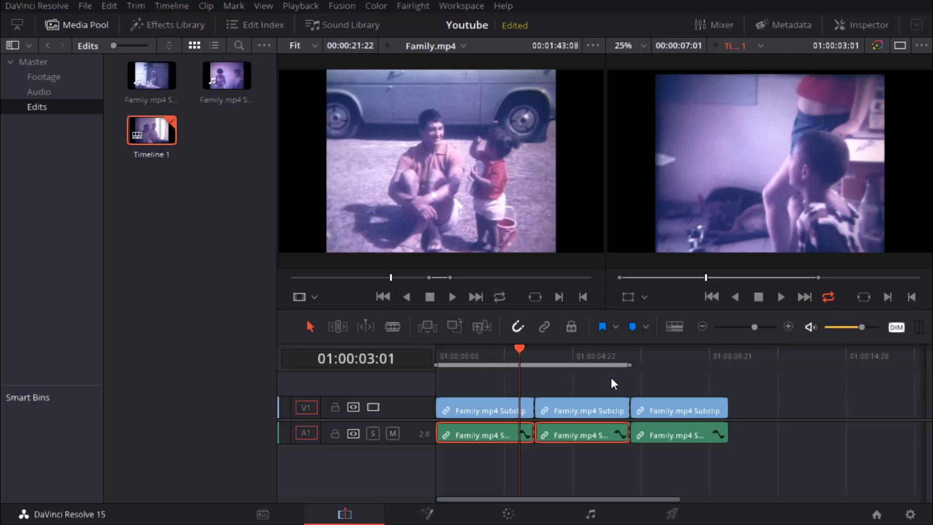
pyautogui.hotkey('alt', 'x')
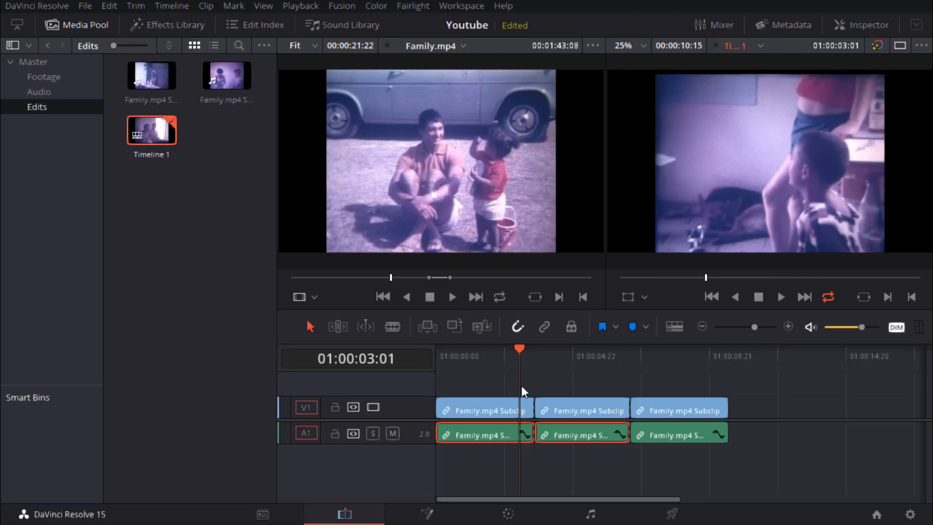
pyautogui.click(582, 413)
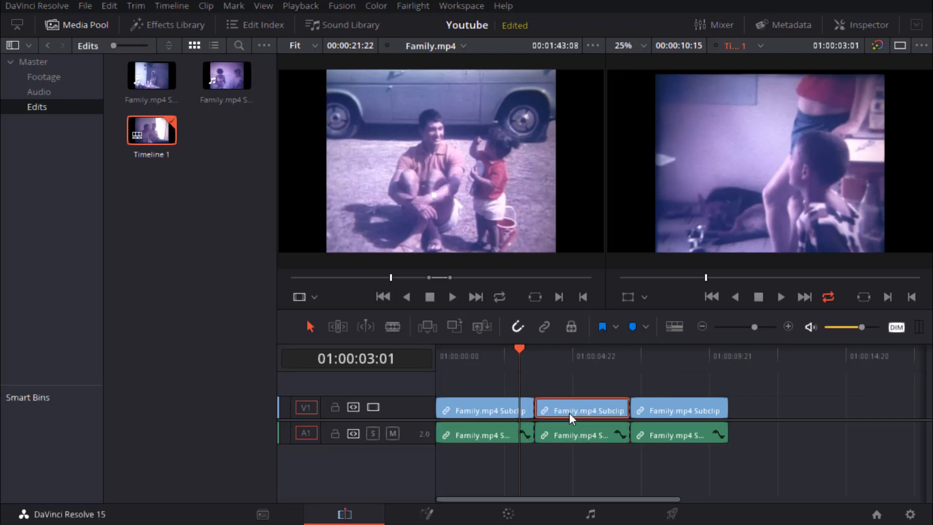
pyautogui.hotkey('shift', 'a')
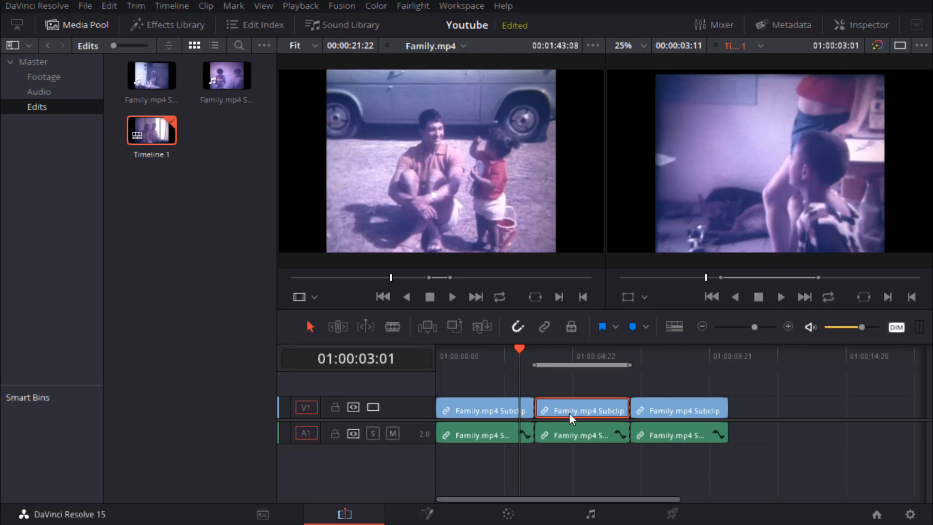
# - Play the middle segment's marked range from in to out, then stop playback
pyautogui.hotkey('ctrl', '/')
pyautogui.press('space')
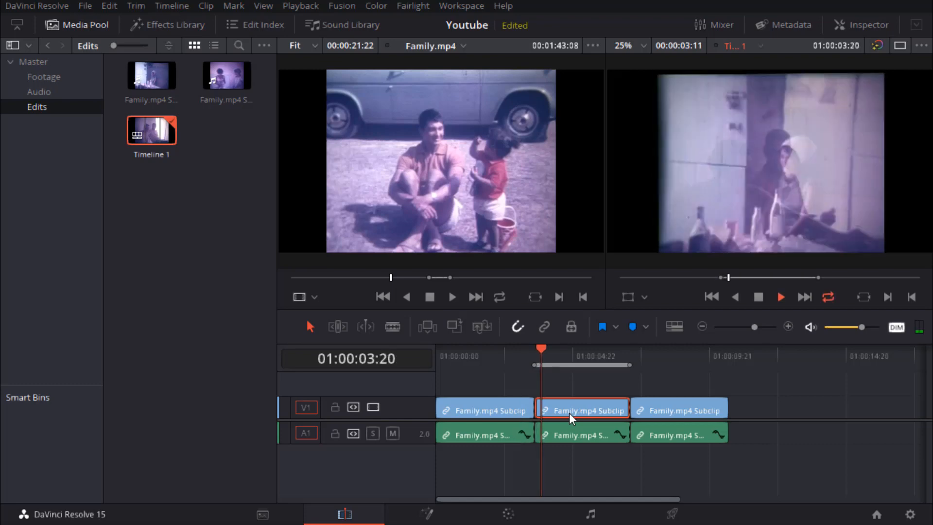
pyautogui.press('space')
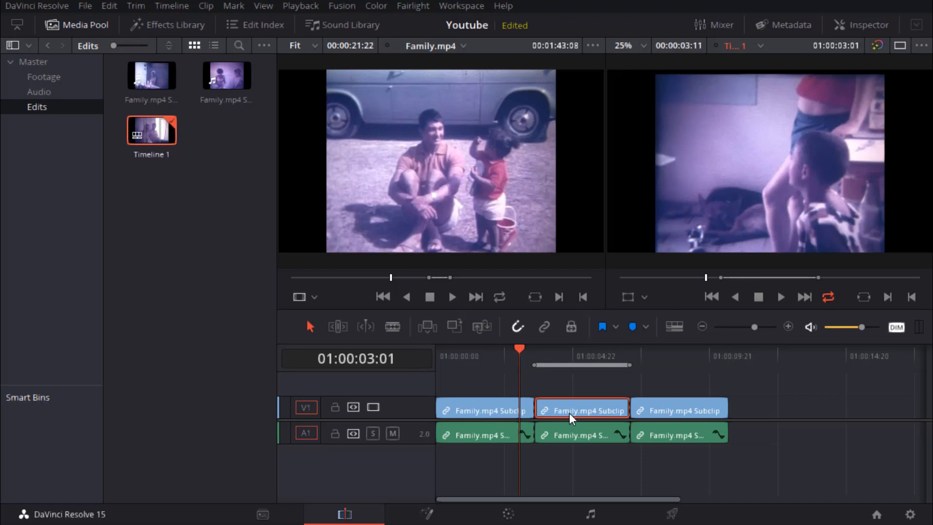
# - Watch the middle segment play full screen, return to the Edit page, and stop playback
pyautogui.hotkey('ctrl', 'f')
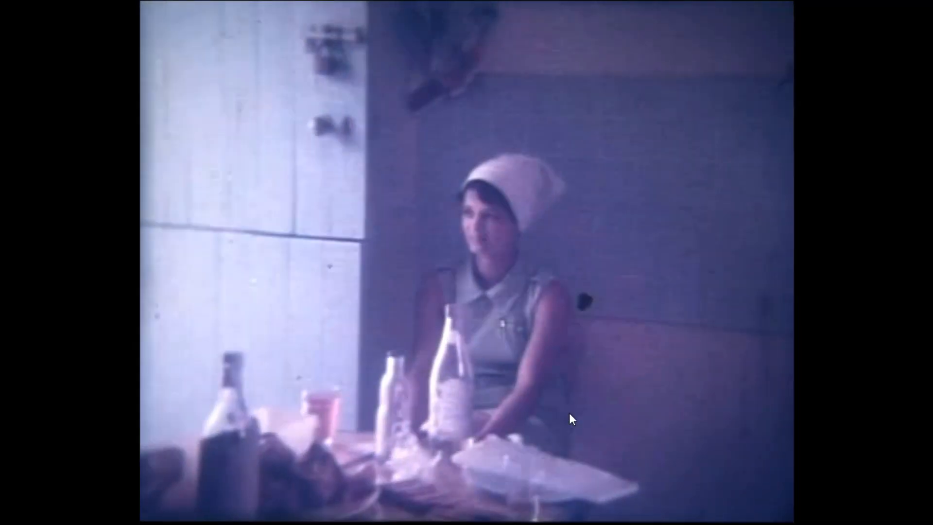
pyautogui.press('Escape')
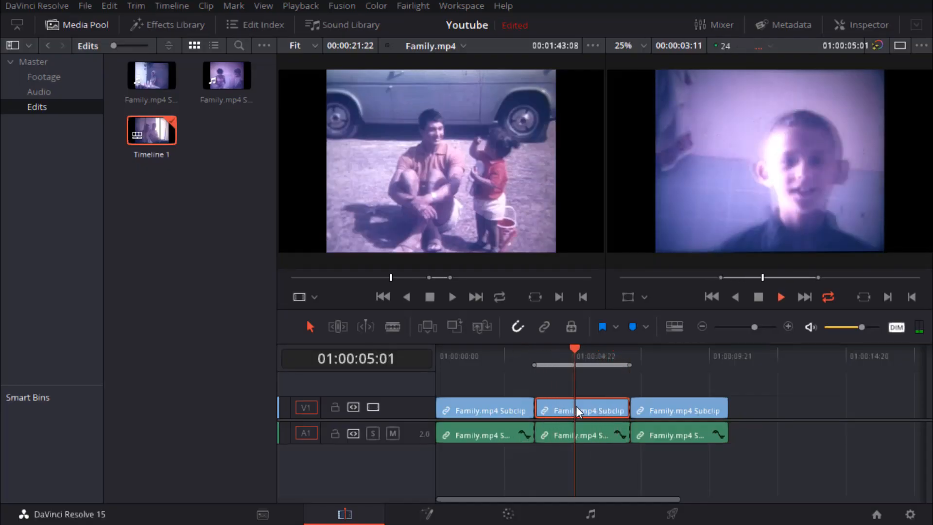
pyautogui.press('space')
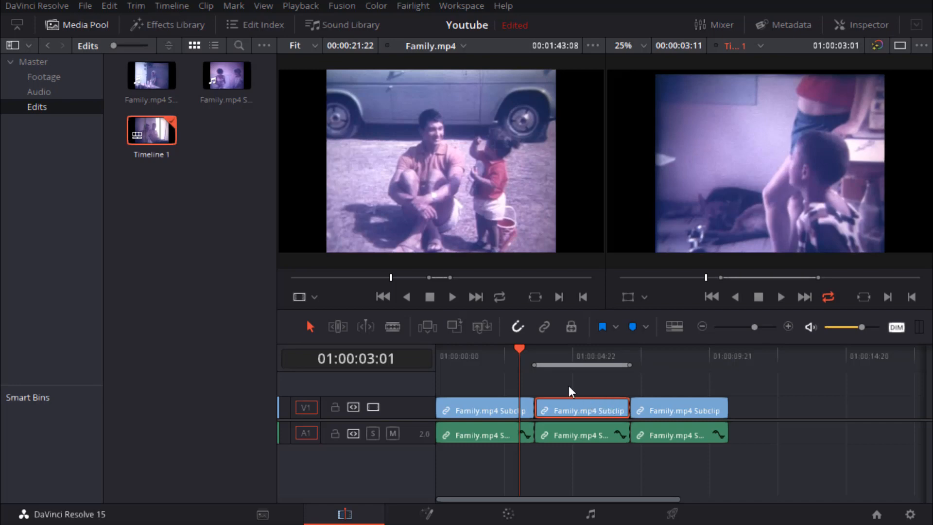
# - Place the playhead at 01:00:05:06 in the middle segment and zoom the timeline in and out around it
pyautogui.scroll(3, 572, 392)
pyautogui.scroll(-4, 585, 395)
pyautogui.scroll(2, 586, 397)
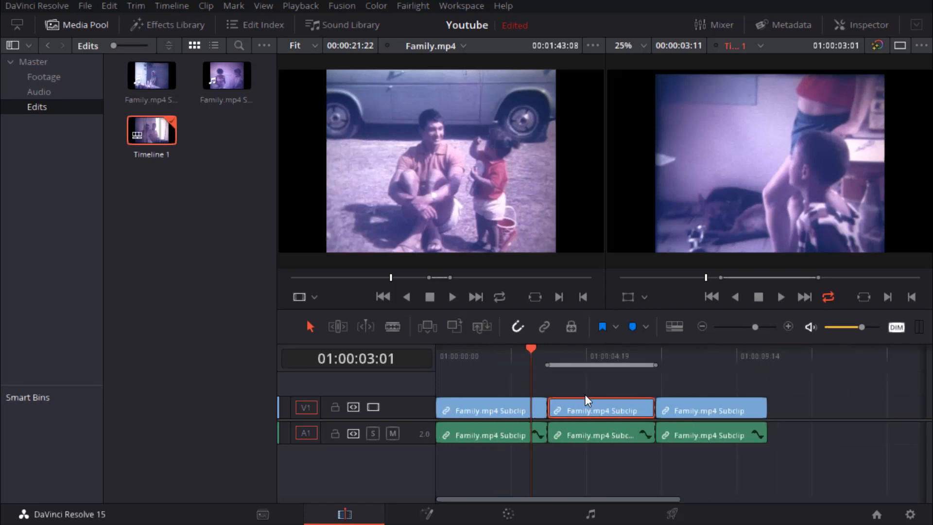
pyautogui.click(601, 351)
pyautogui.scroll(3, 614, 394)
pyautogui.scroll(3, 615, 395)
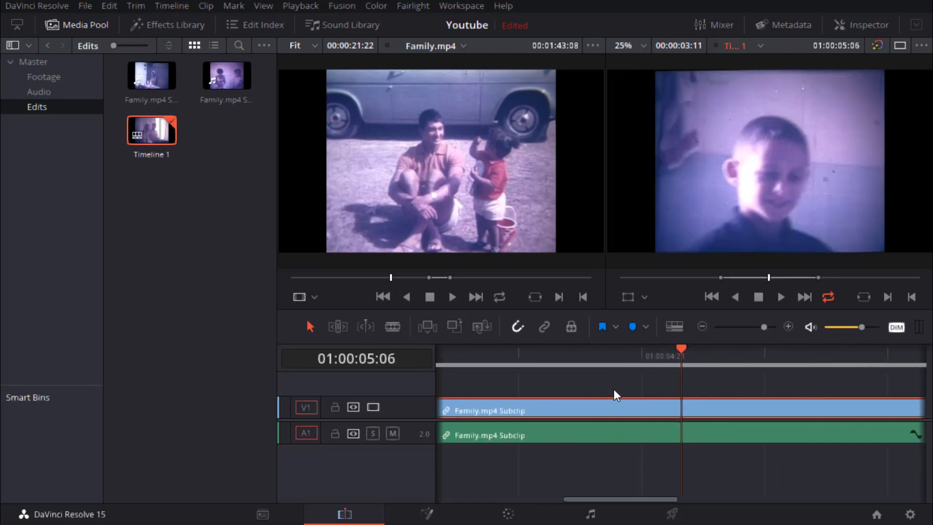
pyautogui.scroll(-5, 614, 395)
pyautogui.scroll(2, 614, 396)
pyautogui.scroll(-4, 614, 396)
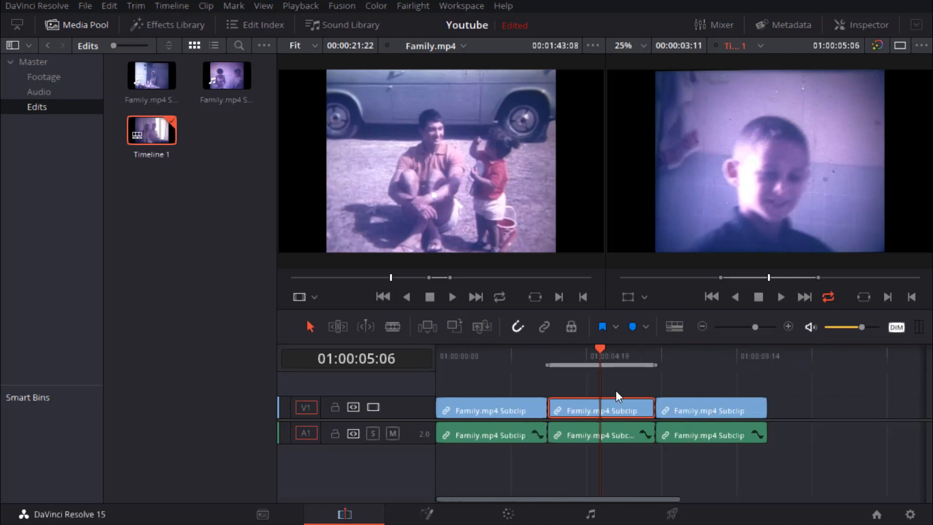
pyautogui.scroll(2, 614, 396)
pyautogui.scroll(-1, 616, 395)
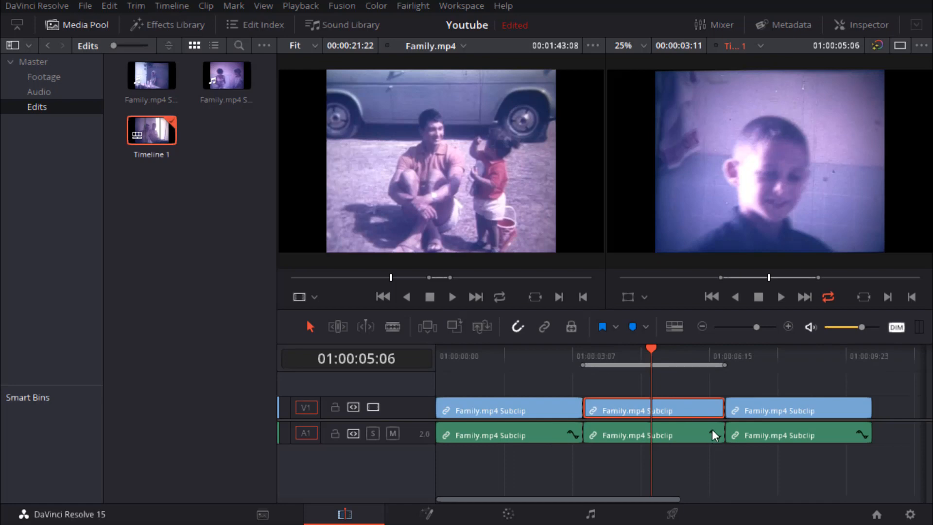
# - Expand the middle audio segment's volume curve and enlarge the timeline area until the full curve fits
pyautogui.click(703, 429)
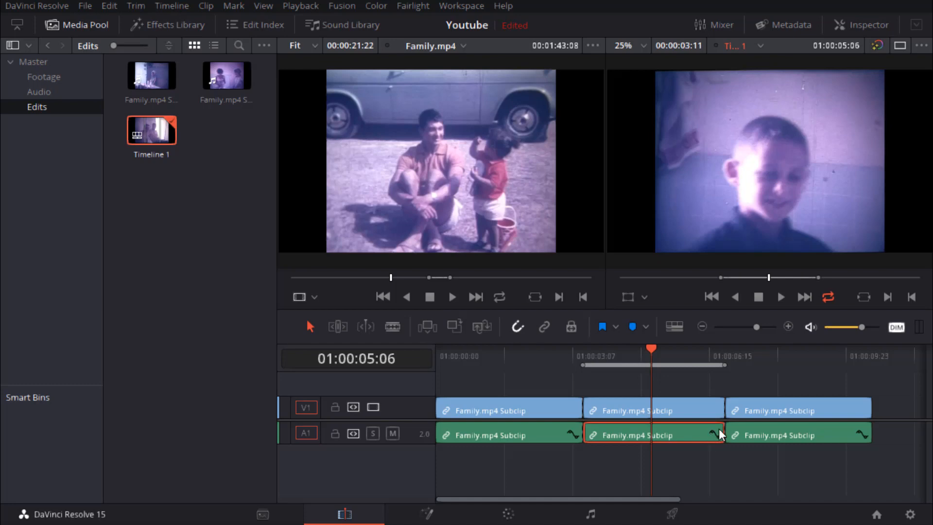
pyautogui.click(713, 406)
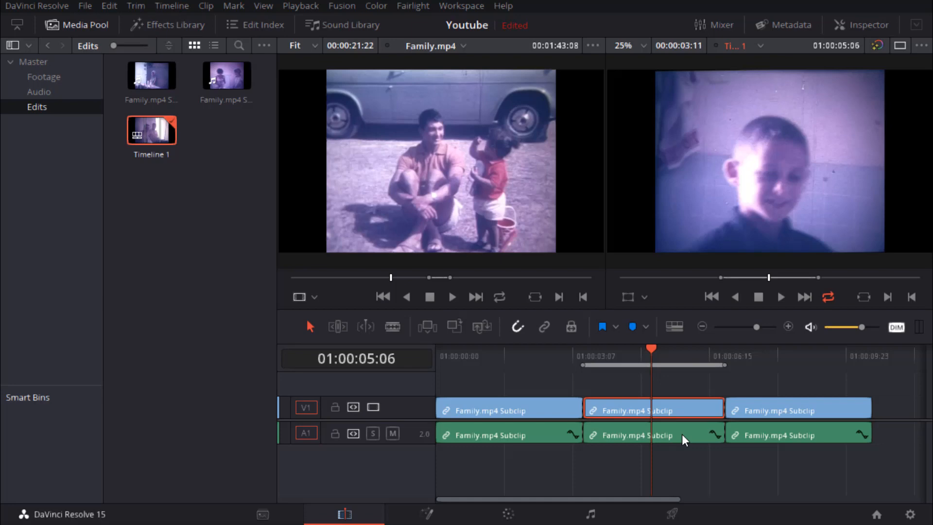
pyautogui.click(713, 433)
pyautogui.scroll(-2, 729, 461)
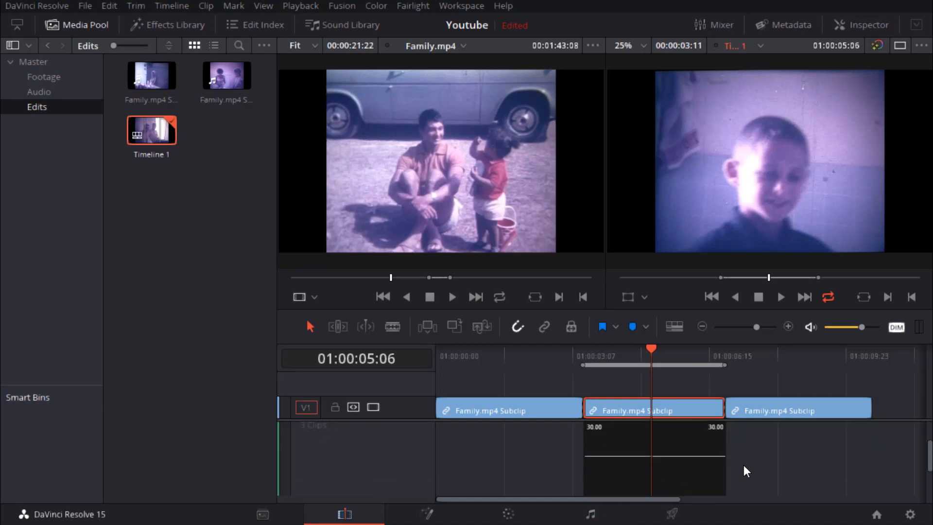
pyautogui.scroll(1, 718, 463)
pyautogui.click(704, 465)
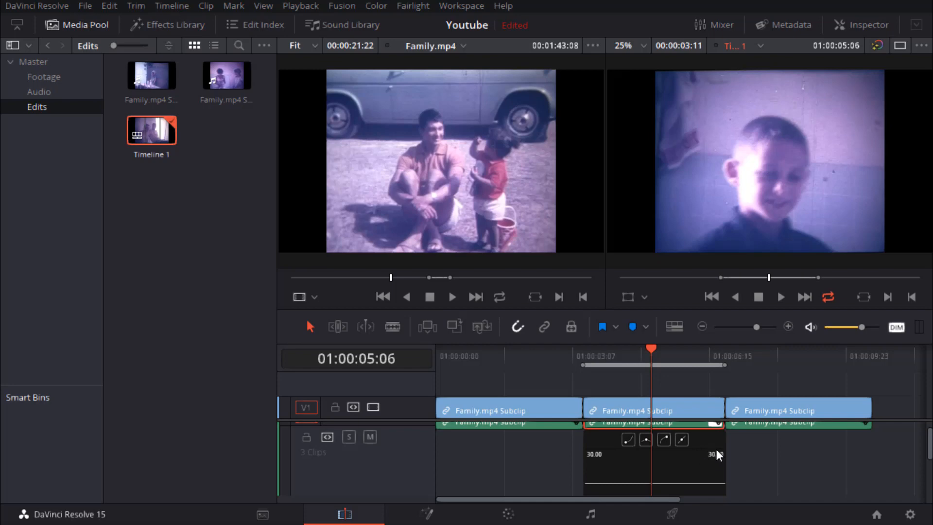
pyautogui.scroll(1, 716, 453)
pyautogui.scroll(-1, 688, 394)
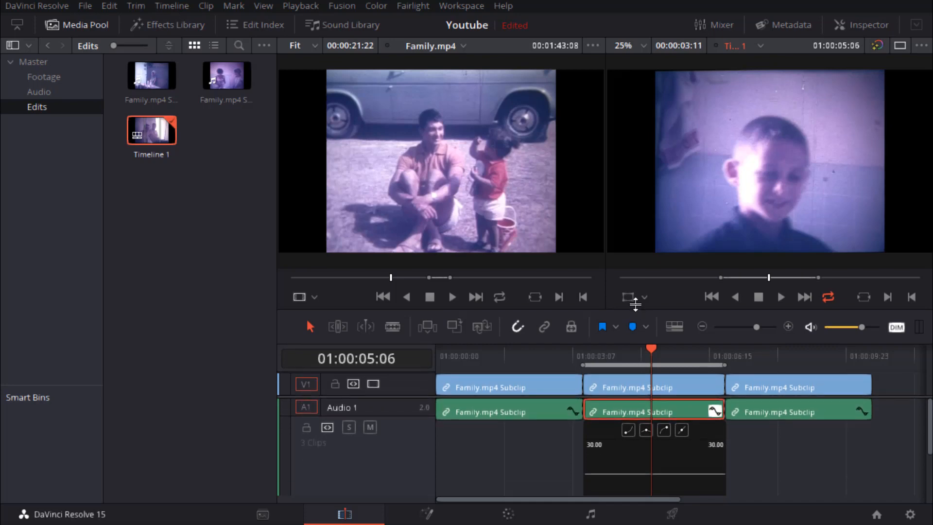
pyautogui.moveTo(635, 305); pyautogui.dragTo(629, 209)
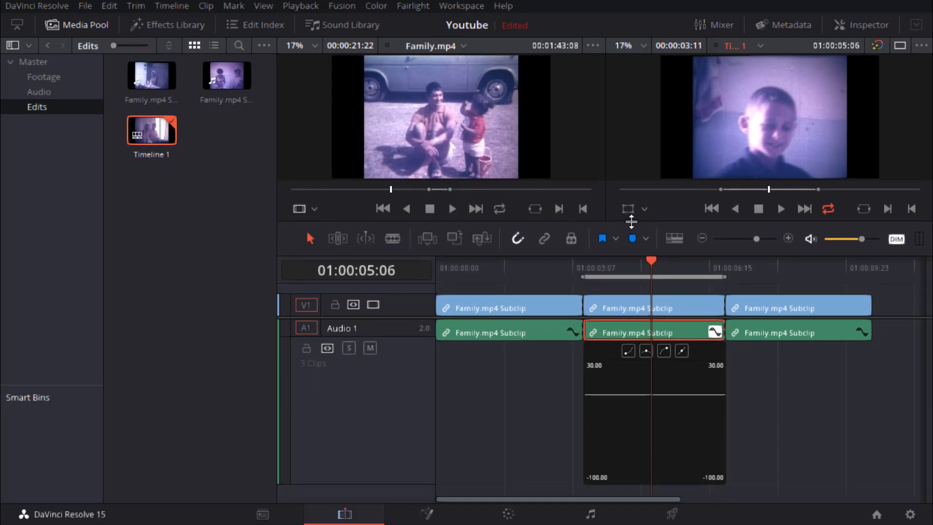
pyautogui.moveTo(645, 247); pyautogui.dragTo(645, 249)
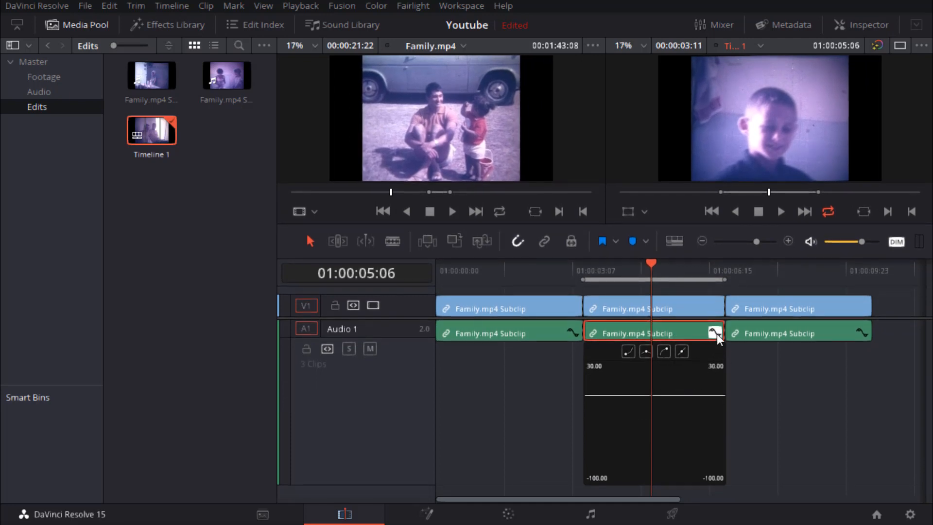
# - Add three keyframes to the middle audio segment's volume curve, lowering the second to -24.27 and raising the third to 4.33
pyautogui.moveTo(617, 393)
pyautogui.click(614, 395)
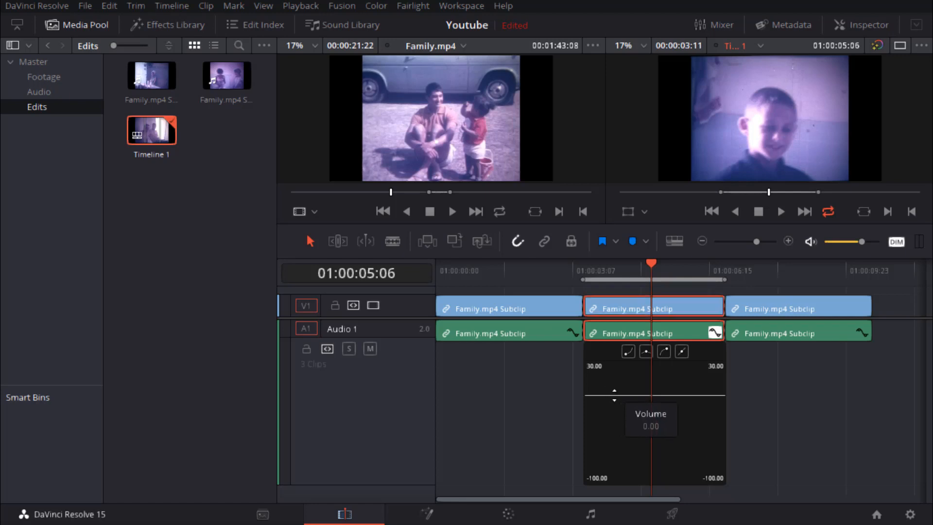
pyautogui.keyDown('alt'); pyautogui.click(614, 394); pyautogui.keyUp('alt')
pyautogui.keyDown('alt'); pyautogui.click(658, 394); pyautogui.keyUp('alt')
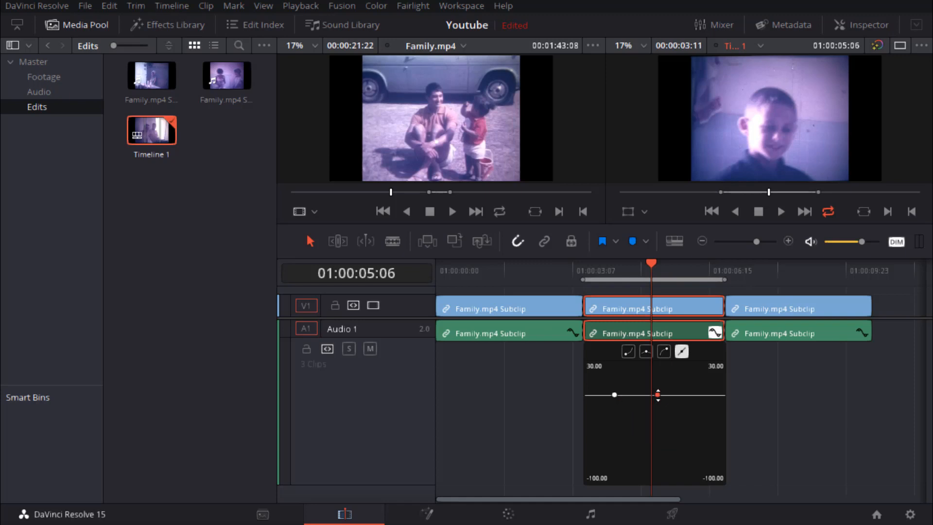
pyautogui.moveTo(665, 395)
pyautogui.moveTo(657, 394); pyautogui.dragTo(693, 391)
pyautogui.keyDown('alt'); pyautogui.click(693, 414); pyautogui.keyUp('alt')
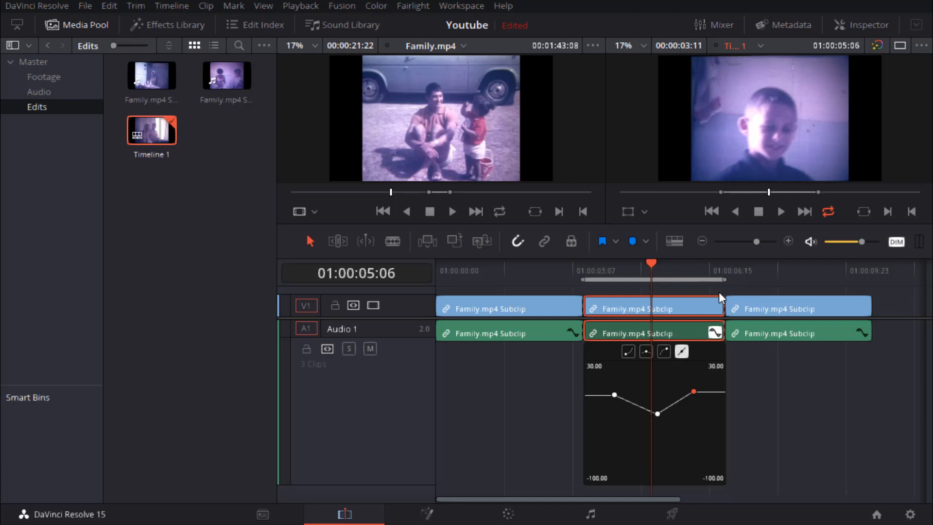
pyautogui.click(686, 383)
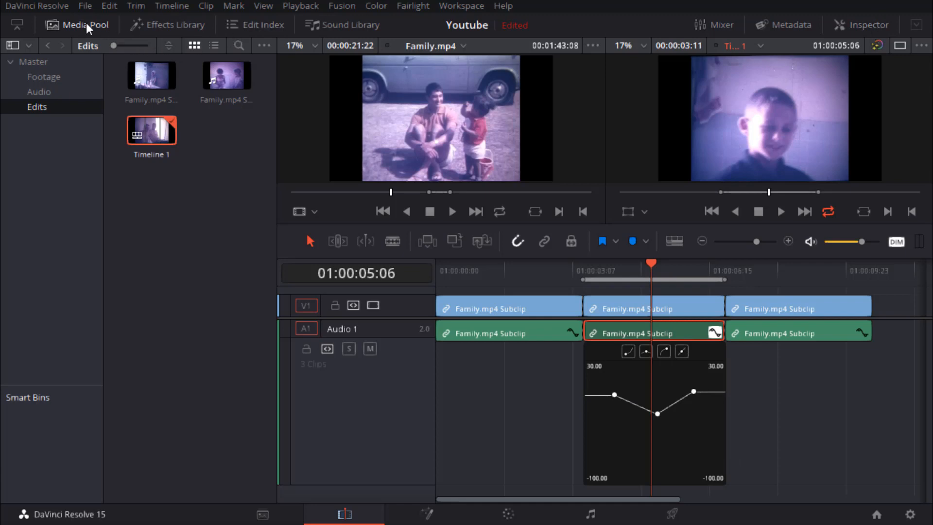
# - Arrange the workspace with a full-width timeline, a single timeline viewer, and a full-height Inspector for the selected audio clip
pyautogui.click(17, 27)
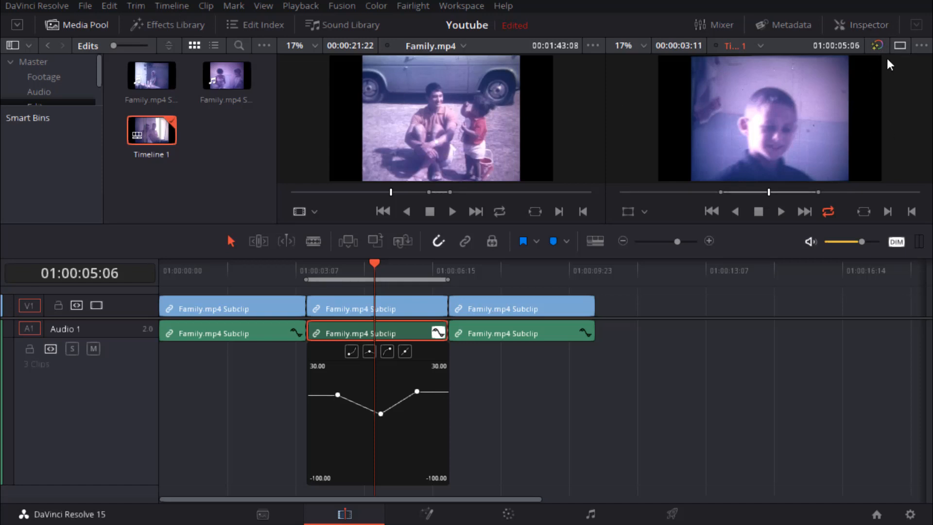
pyautogui.click(900, 46)
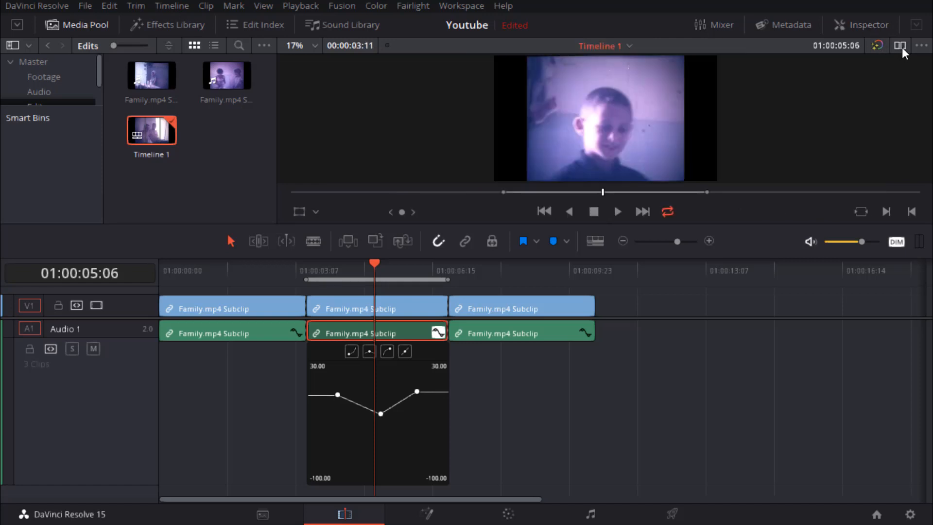
pyautogui.click(870, 24)
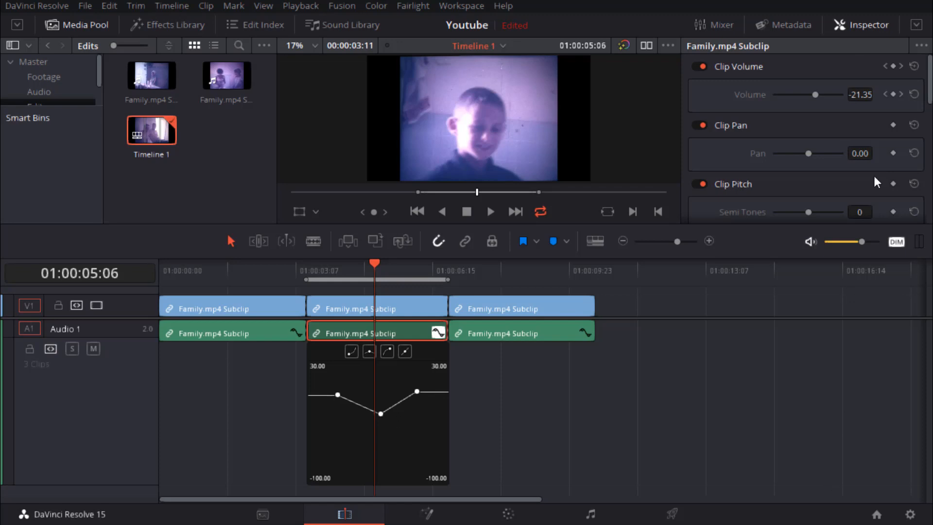
pyautogui.click(917, 25)
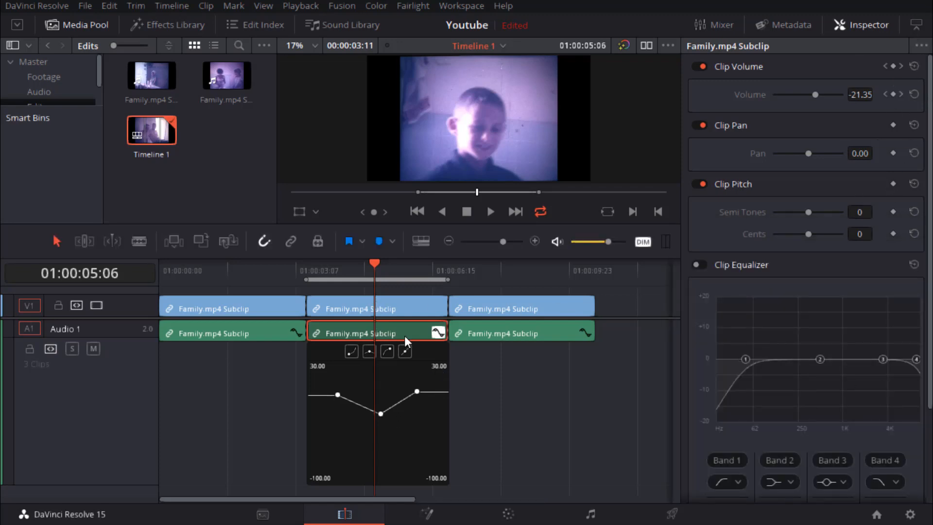
pyautogui.scroll(-3, 809, 326)
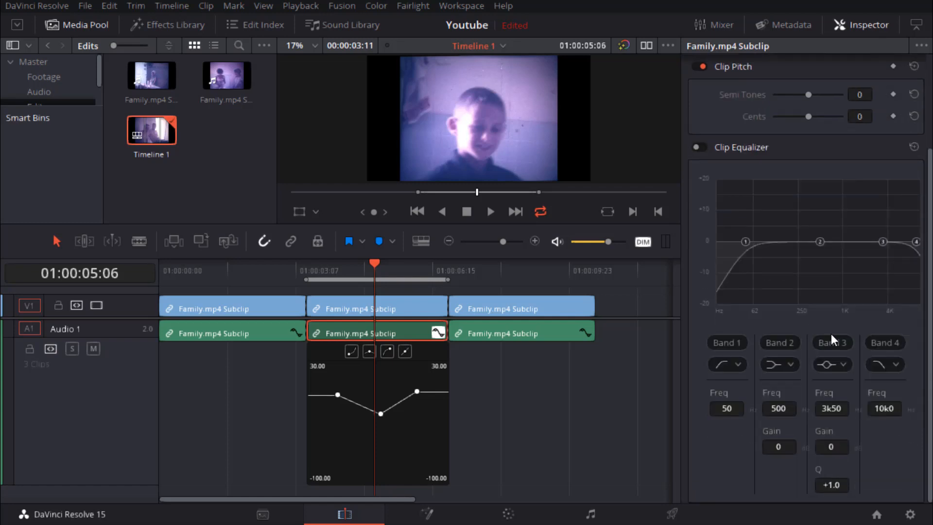
pyautogui.scroll(3, 826, 343)
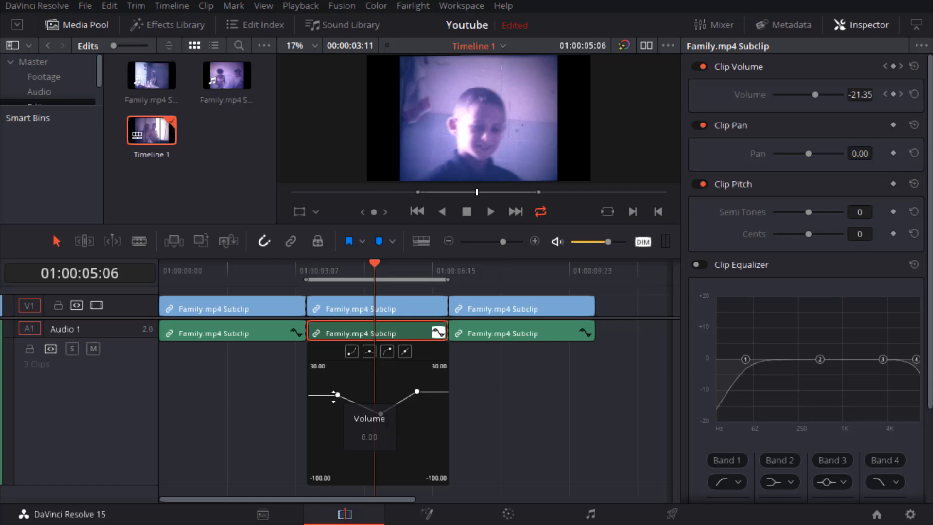
# - Place the playhead on the first volume keyframe at 01:00:04:08, select that keyframe, and compare it with frame 01:00:04:07
pyautogui.click(381, 270)
pyautogui.click(339, 267)
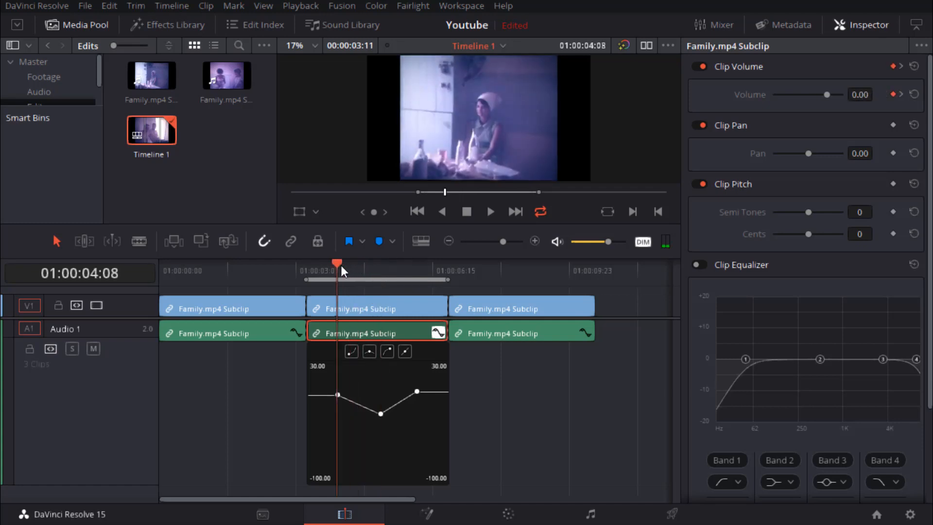
pyautogui.moveTo(337, 396)
pyautogui.click(338, 395)
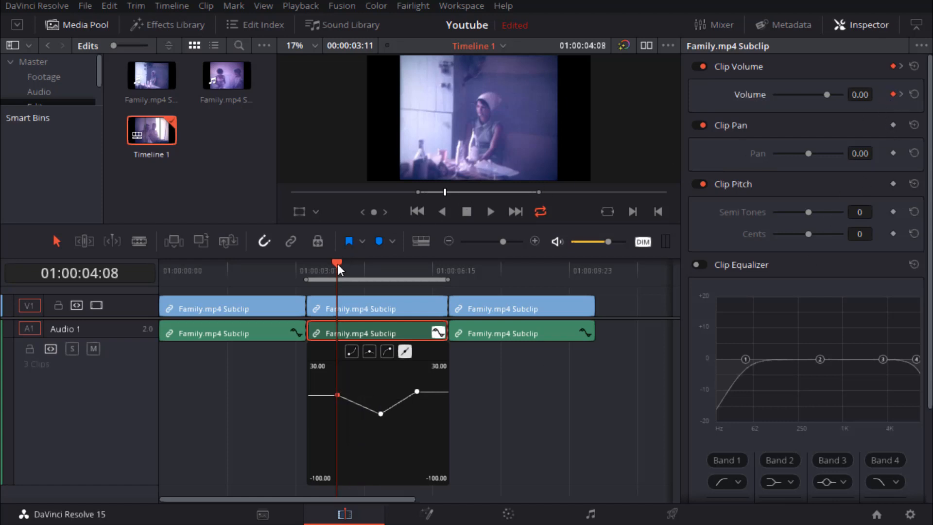
pyautogui.moveTo(337, 264)
pyautogui.mouseDown()
pyautogui.moveTo(357, 268)
pyautogui.moveTo(343, 267)
pyautogui.mouseUp()
pyautogui.moveTo(370, 409)
pyautogui.moveTo(340, 395)
pyautogui.press('Left')
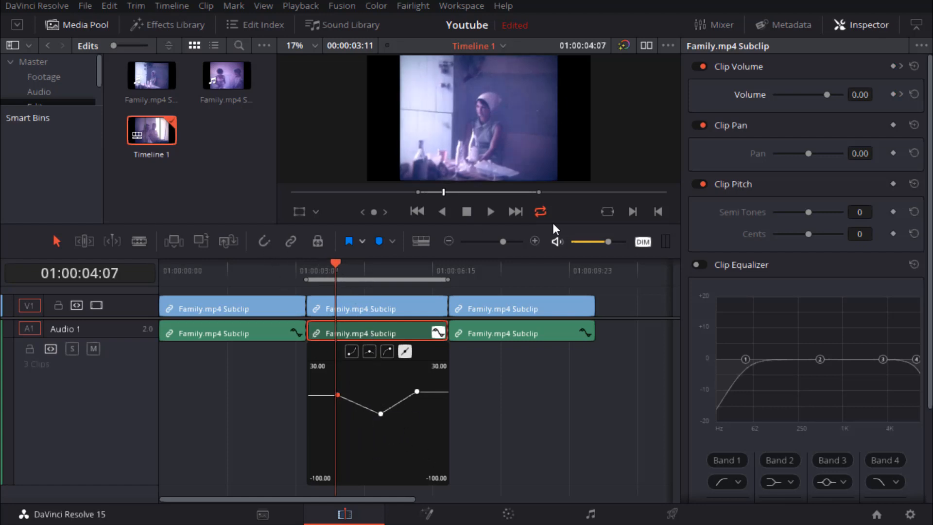
# - Inspect the second and third volume keyframes with the playhead at 01:00:05:09 and 01:00:06:06
pyautogui.moveTo(333, 261); pyautogui.dragTo(380, 279)
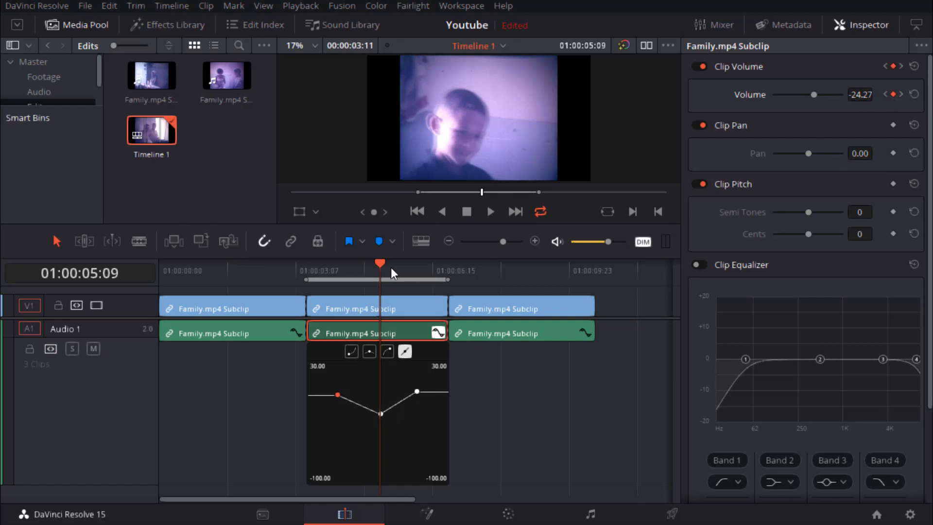
pyautogui.moveTo(382, 266)
pyautogui.mouseDown()
pyautogui.moveTo(360, 272)
pyautogui.moveTo(381, 275)
pyautogui.mouseUp()
pyautogui.press('space')
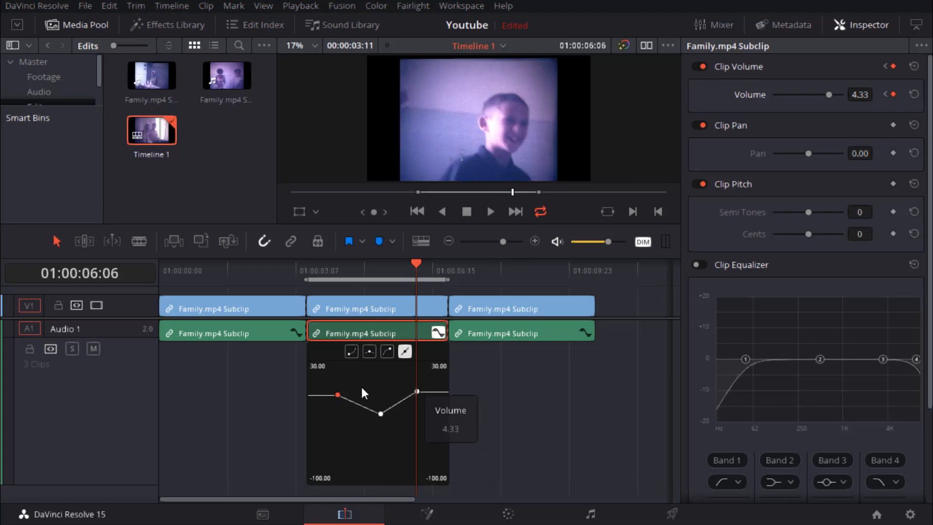
# - Reset the middle audio segment's volume keyframes and add a new volume keyframe at 01:00:04:11
pyautogui.click(914, 96)
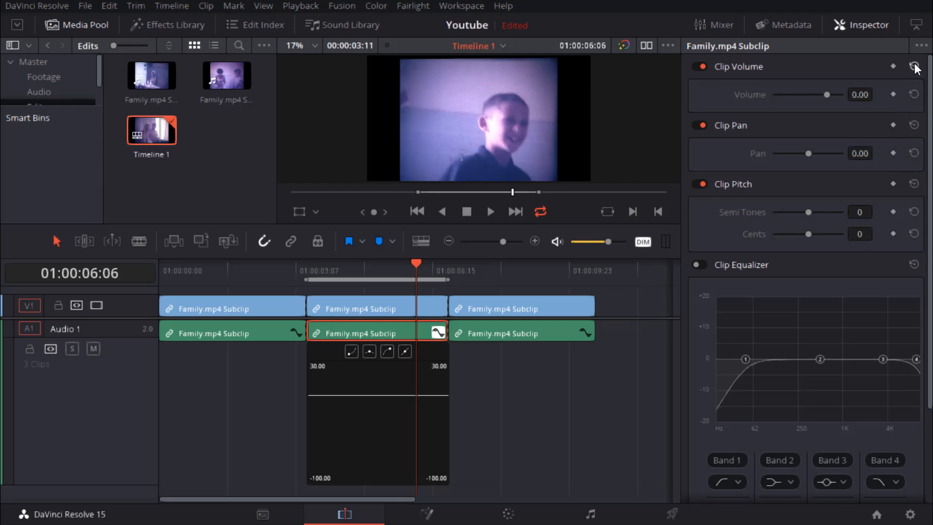
pyautogui.moveTo(411, 261); pyautogui.dragTo(342, 275)
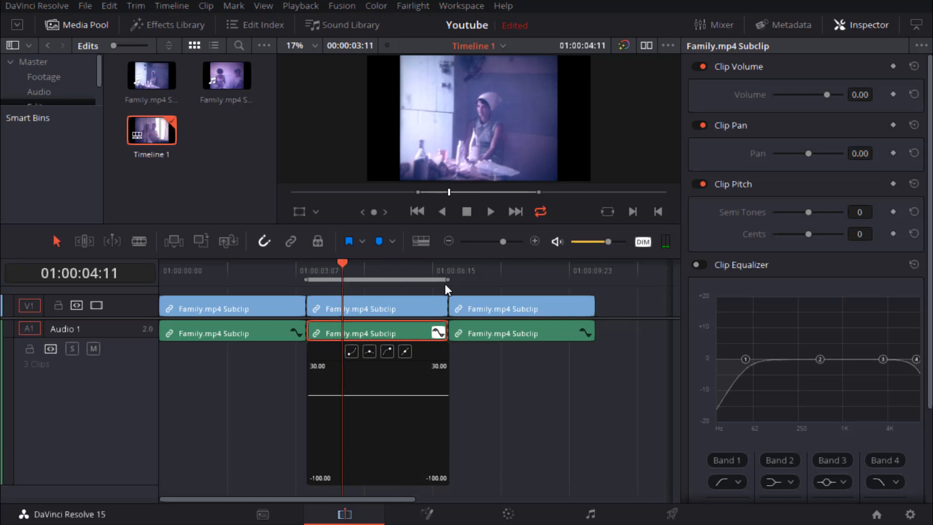
pyautogui.click(893, 95)
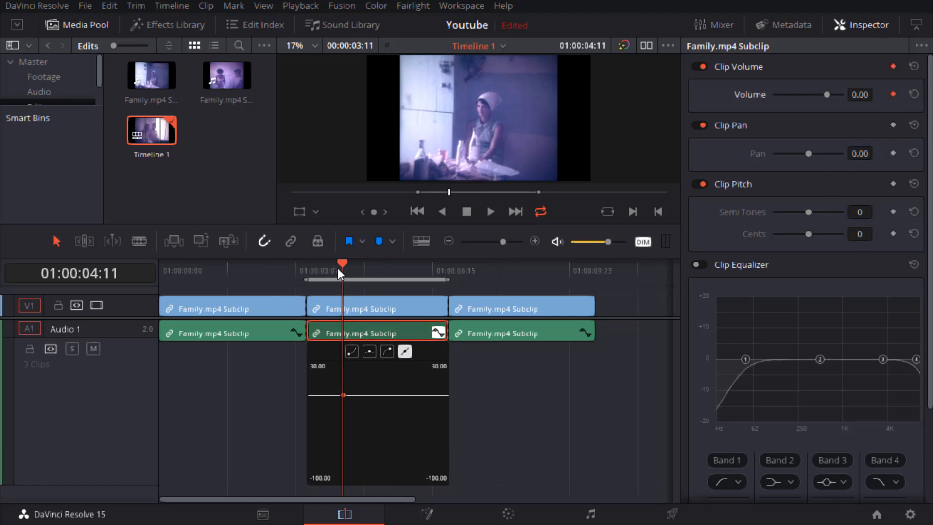
# - Set the clip volume to -38.20 at 01:00:05:06, and move the playhead to 01:00:06:07
pyautogui.moveTo(347, 265); pyautogui.dragTo(375, 278)
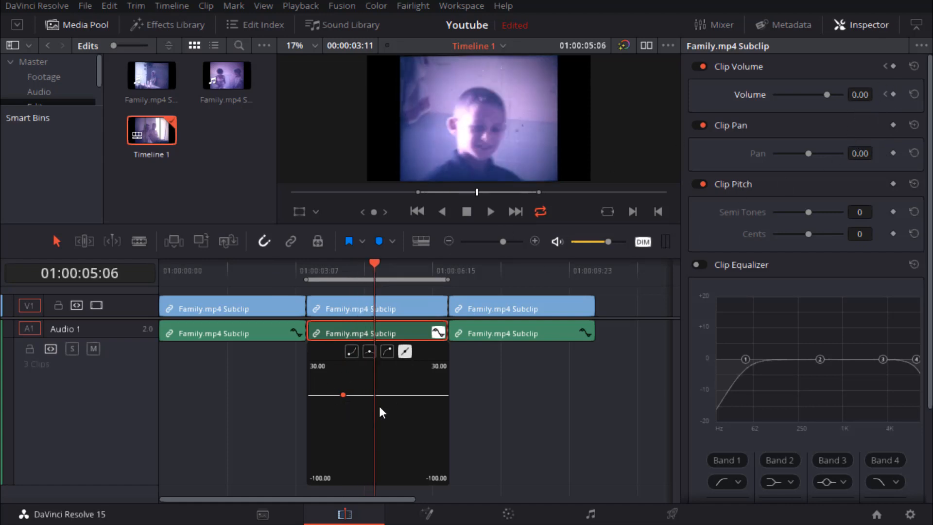
pyautogui.click(860, 95)
pyautogui.write('-7.2')
pyautogui.press('Return')
pyautogui.moveTo(860, 95); pyautogui.dragTo(787, 95)
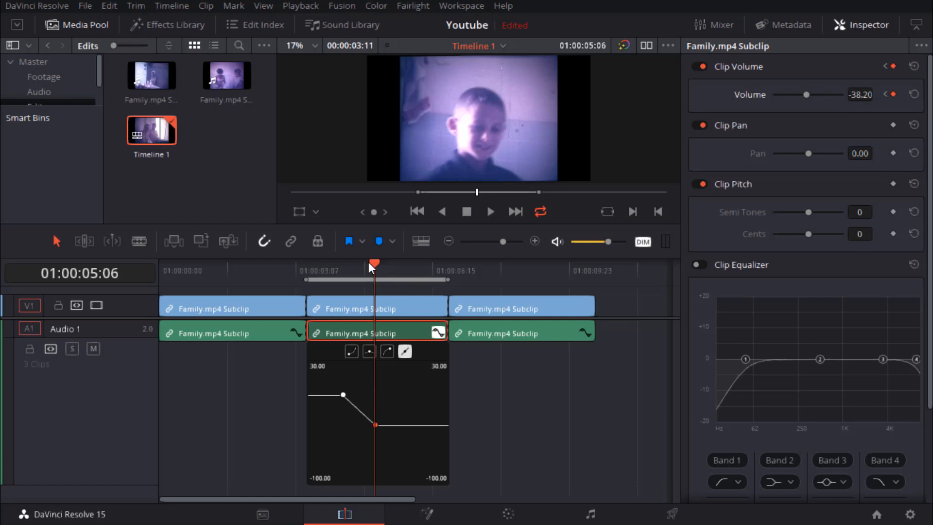
pyautogui.moveTo(370, 263); pyautogui.dragTo(418, 273)
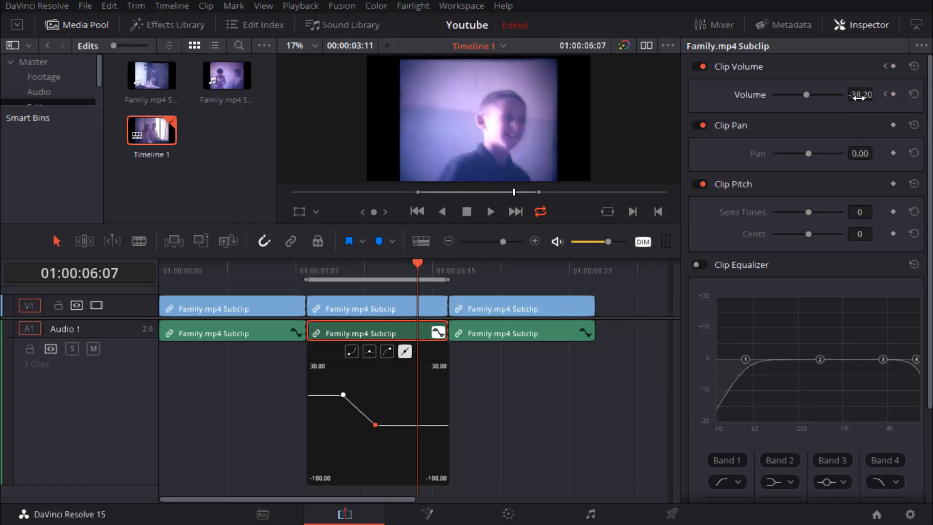
# - Set the middle audio segment's clip volume to -6.20 at 01:00:06:07, and review the Clip Equalizer bands with the equalizer enabled, leaving it disabled
pyautogui.moveTo(859, 97); pyautogui.dragTo(876, 93)
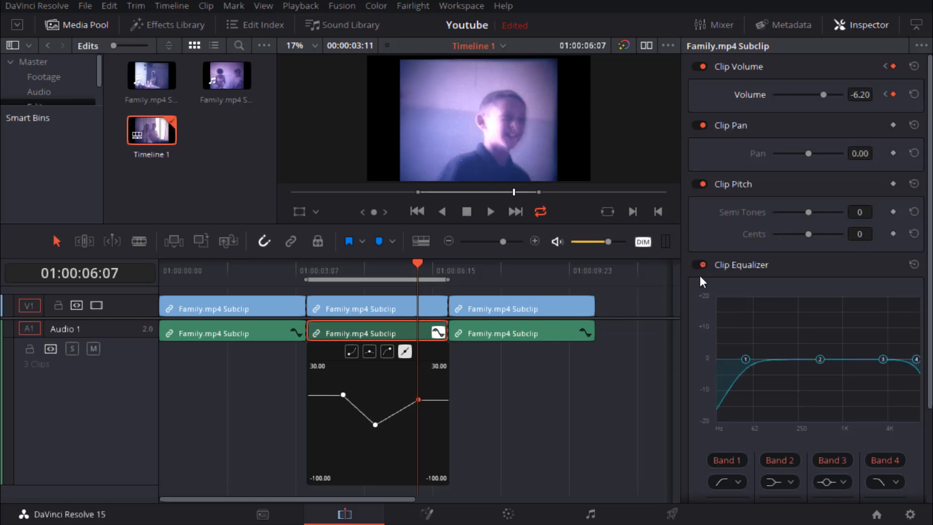
pyautogui.scroll(-3, 838, 355)
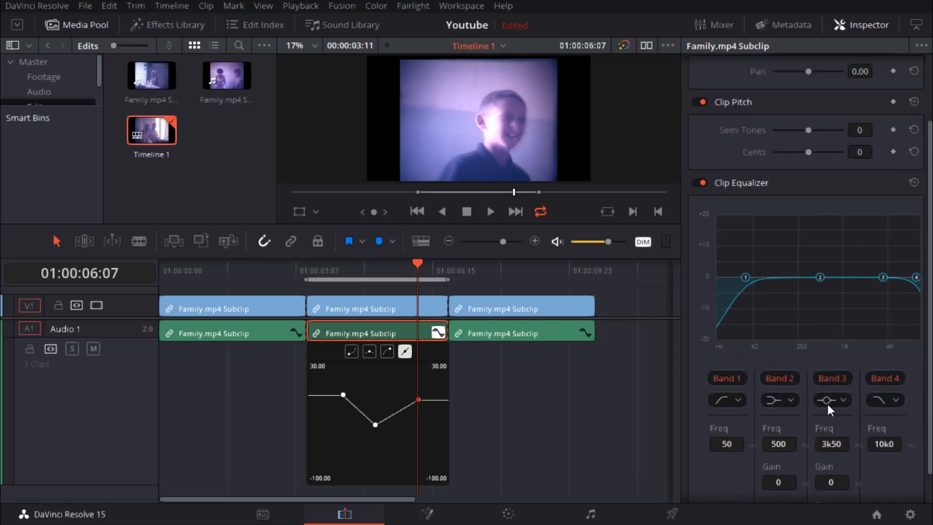
pyautogui.scroll(-1, 827, 404)
pyautogui.scroll(2, 827, 404)
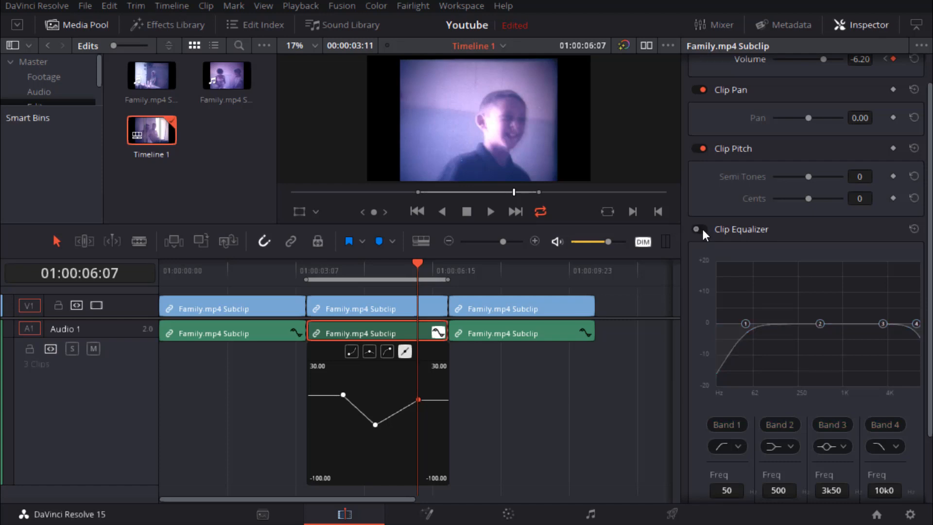
pyautogui.scroll(1, 846, 231)
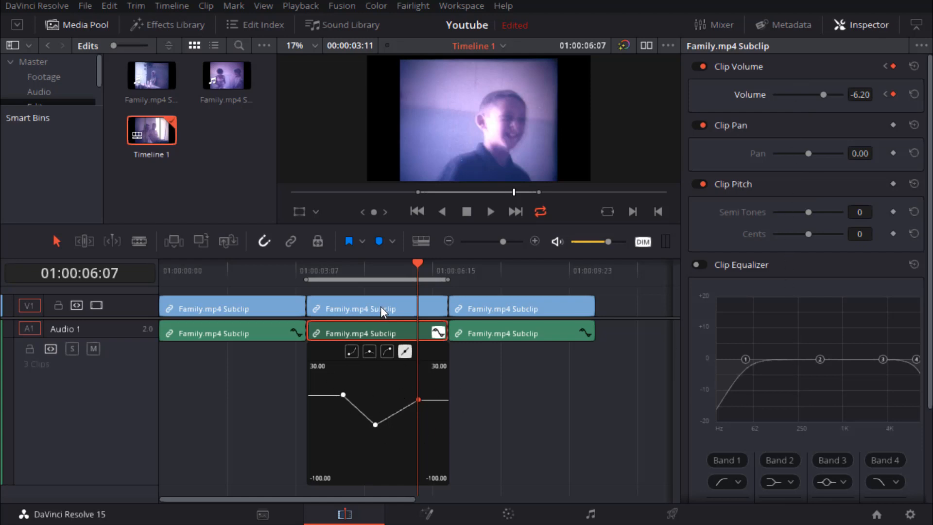
# - Reset the middle audio segment's Clip Volume with all its keyframes and hide its curve editor
pyautogui.click(913, 66)
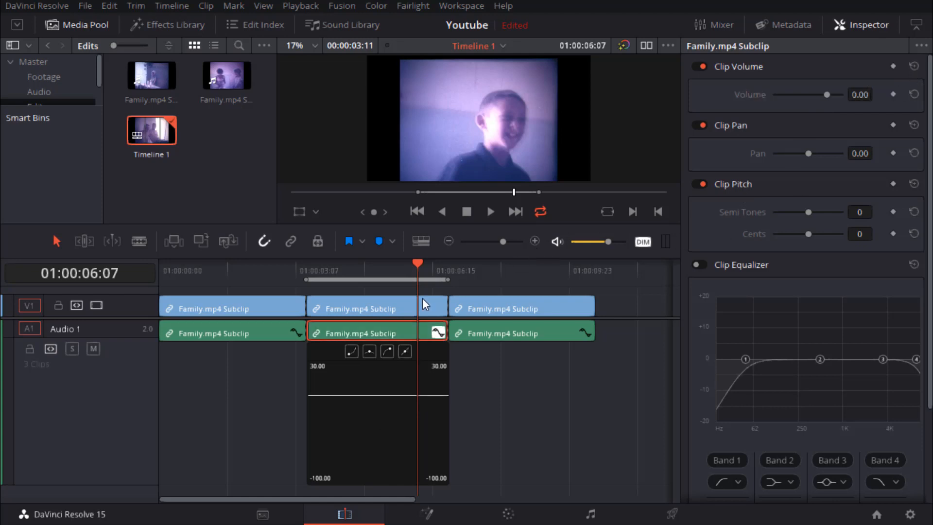
pyautogui.click(441, 333)
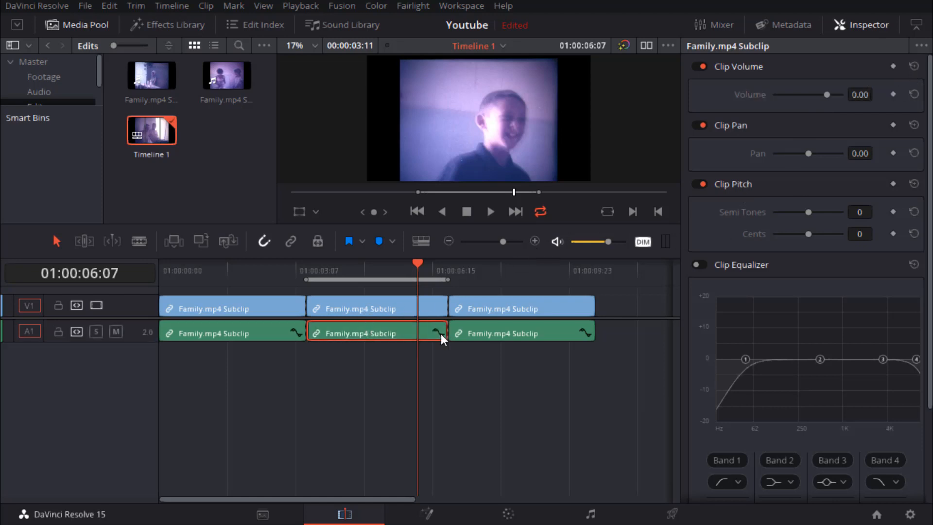
# - Add an opacity keyframe of 0.00 to the middle video segment at its start, 01:00:03:14
pyautogui.click(381, 302)
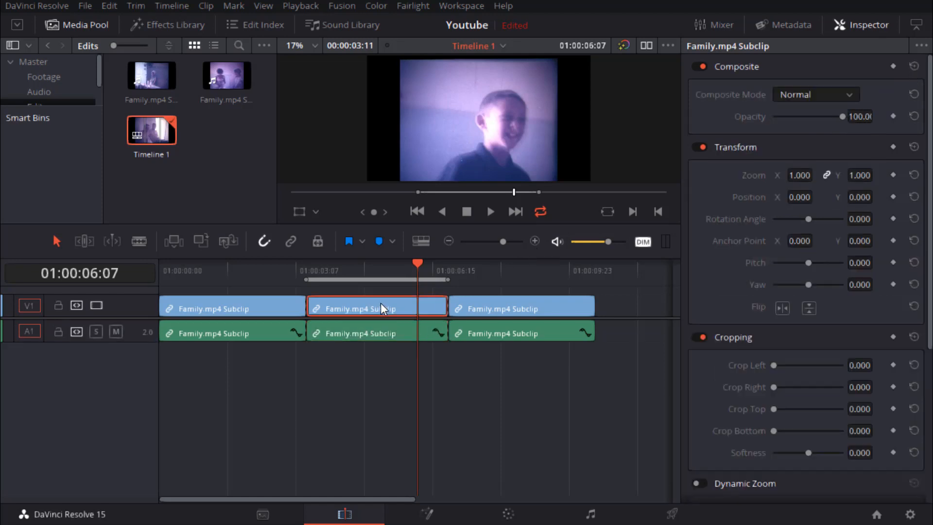
pyautogui.moveTo(930, 70); pyautogui.dragTo(929, 71)
pyautogui.moveTo(418, 262); pyautogui.dragTo(337, 276)
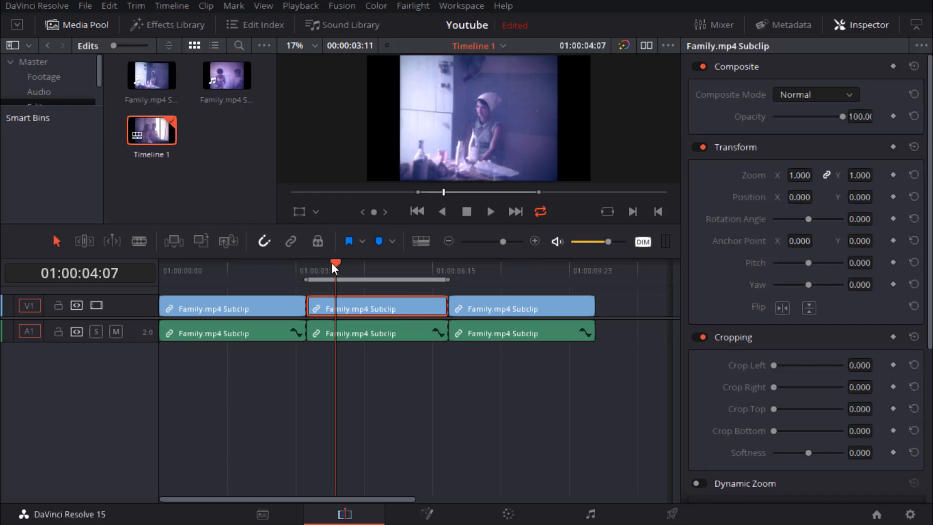
pyautogui.moveTo(332, 262); pyautogui.dragTo(314, 265)
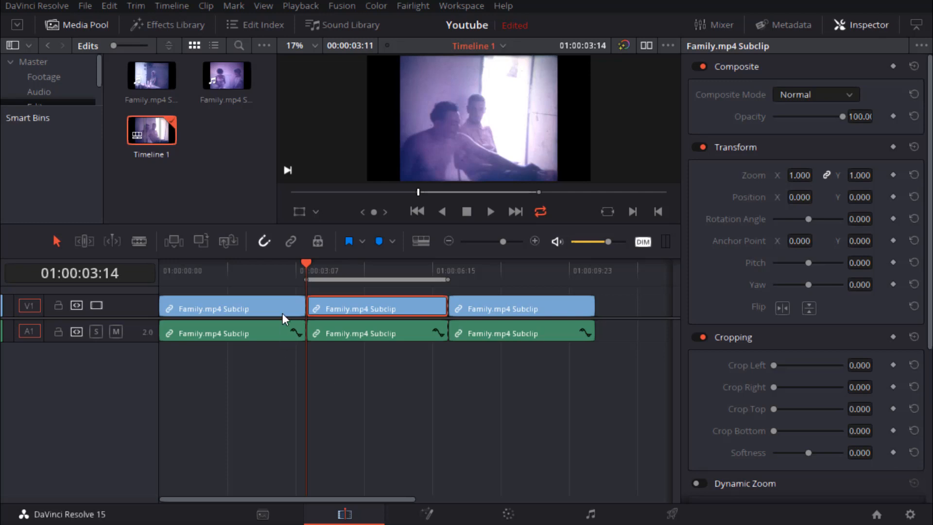
pyautogui.scroll(3, 282, 321)
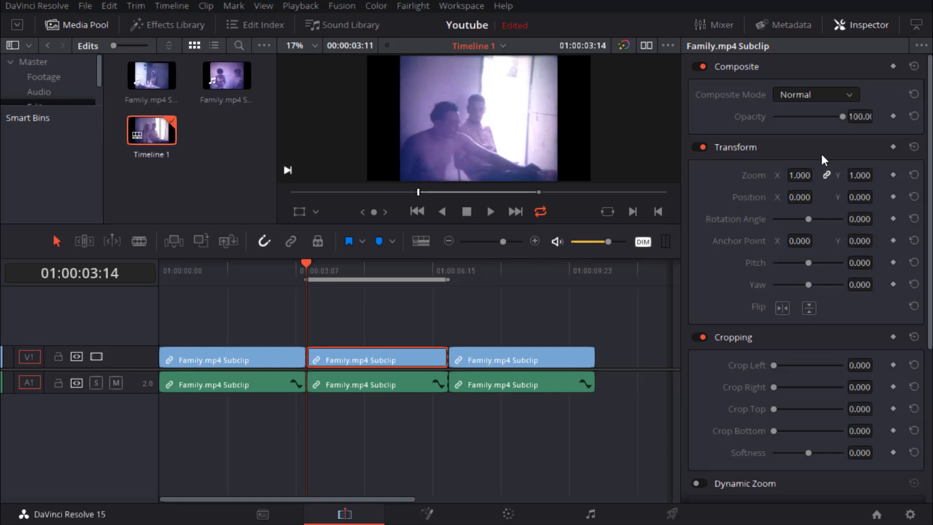
pyautogui.click(893, 116)
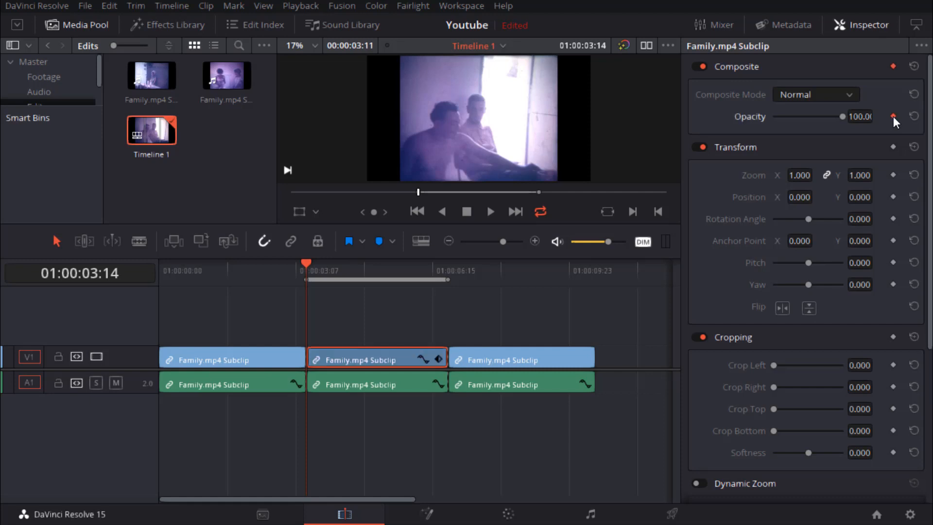
pyautogui.moveTo(843, 117); pyautogui.dragTo(729, 119)
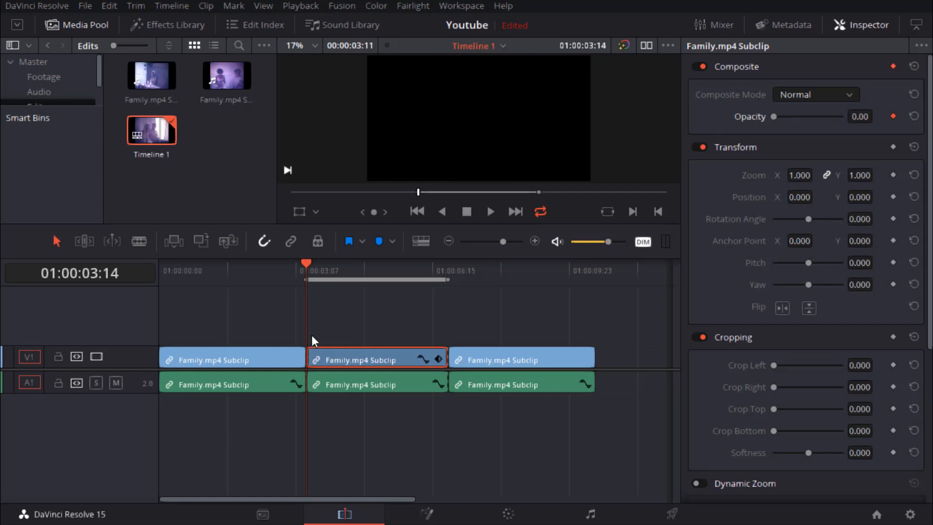
# - Set the middle video segment's opacity to 100 at 01:00:04:11 to complete a fade-in
pyautogui.moveTo(314, 263); pyautogui.dragTo(341, 270)
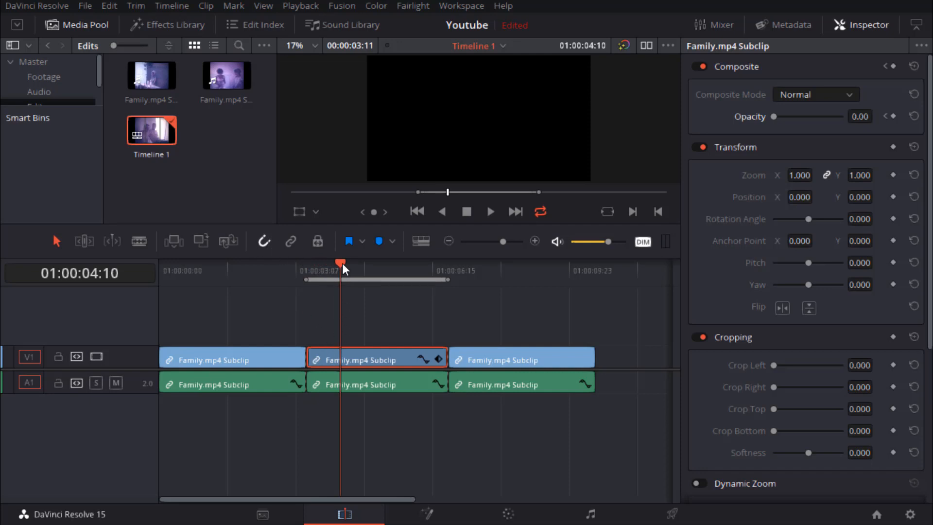
pyautogui.moveTo(341, 263)
pyautogui.mouseDown()
pyautogui.moveTo(309, 266)
pyautogui.moveTo(343, 270)
pyautogui.mouseUp()
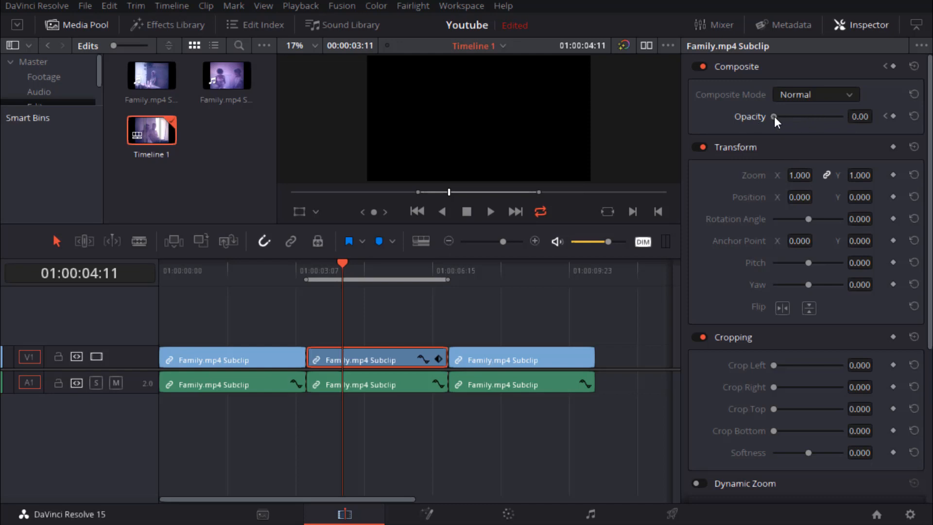
pyautogui.moveTo(774, 115); pyautogui.dragTo(870, 130)
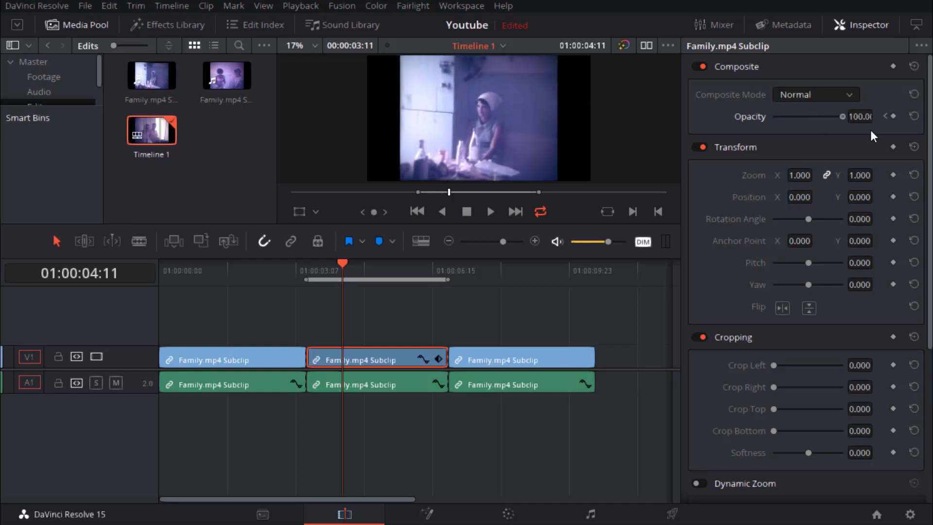
# - Inspect the middle video segment's opacity curve and Composite keyframe track, and hide the curve
pyautogui.click(425, 360)
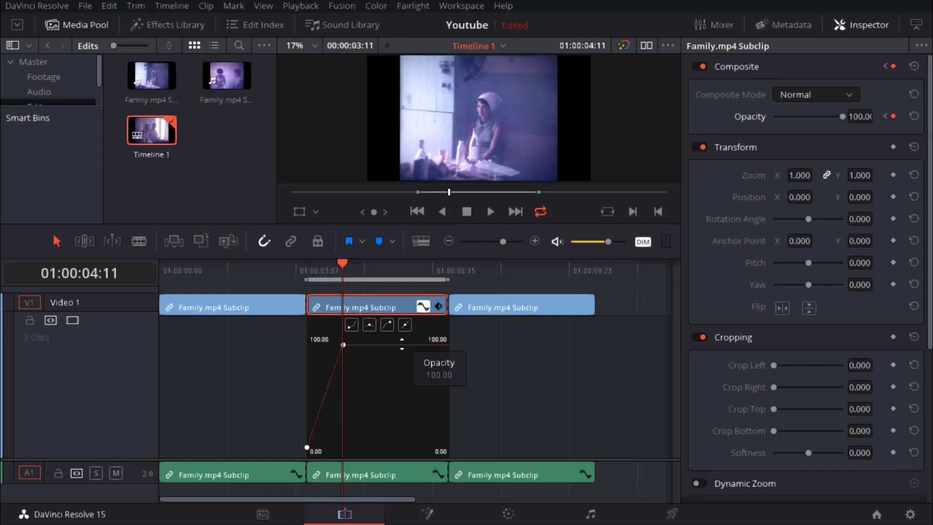
pyautogui.click(440, 306)
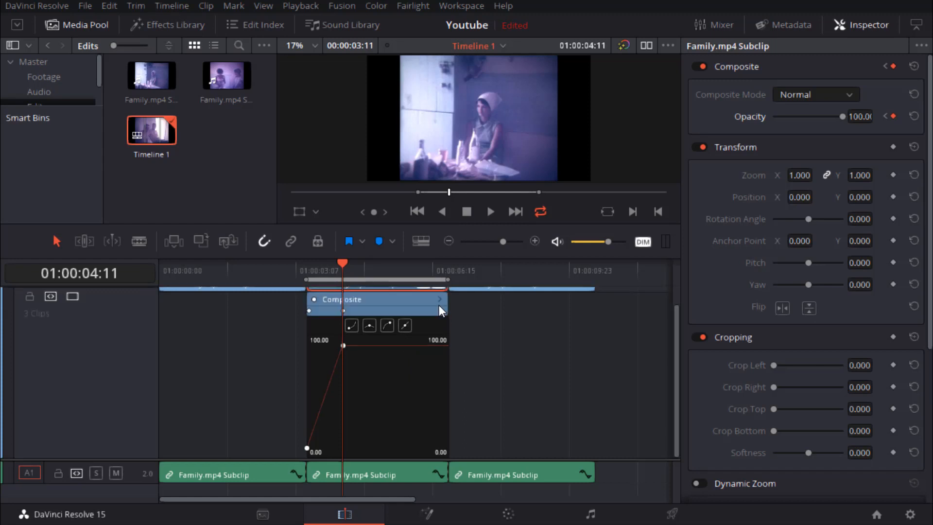
pyautogui.scroll(2, 434, 311)
pyautogui.click(426, 303)
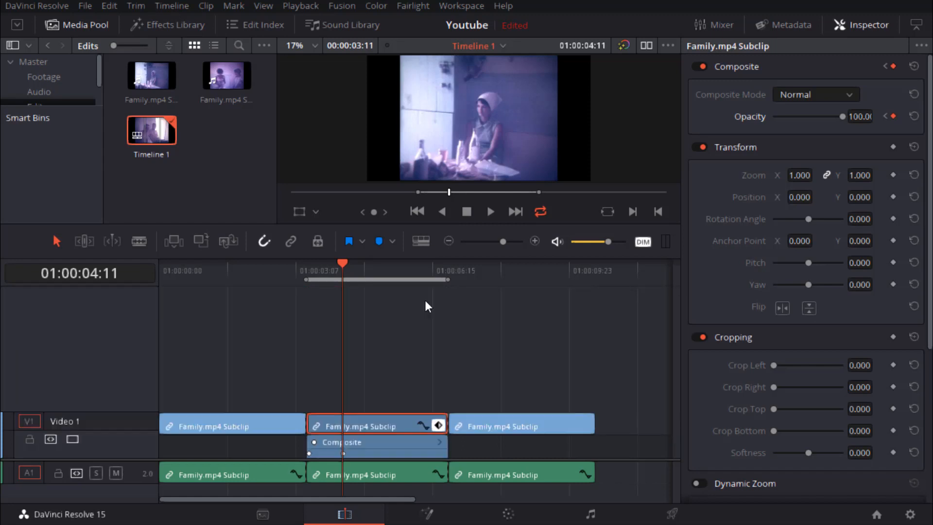
# - Raise the divider between the video and audio tracks, and reopen the middle video segment's Composite keyframe track
pyautogui.click(439, 425)
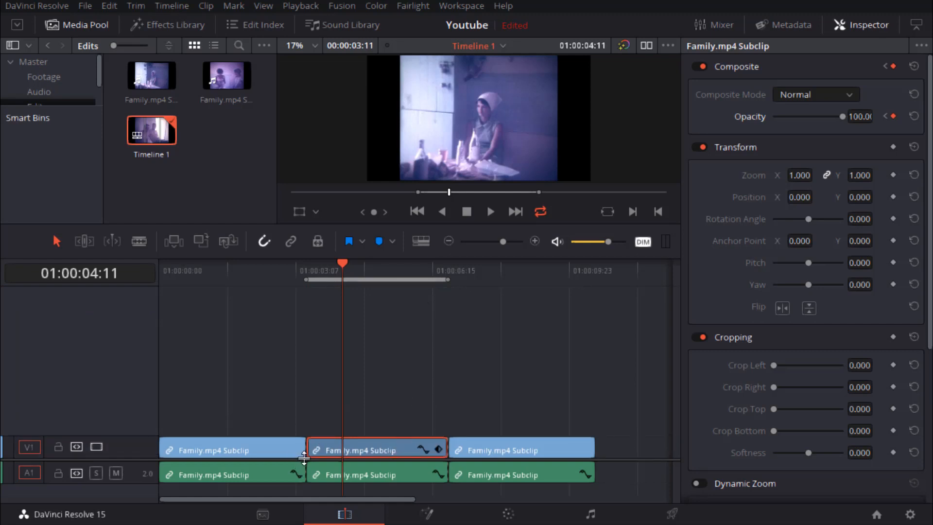
pyautogui.moveTo(304, 460); pyautogui.dragTo(327, 306)
pyautogui.click(438, 320)
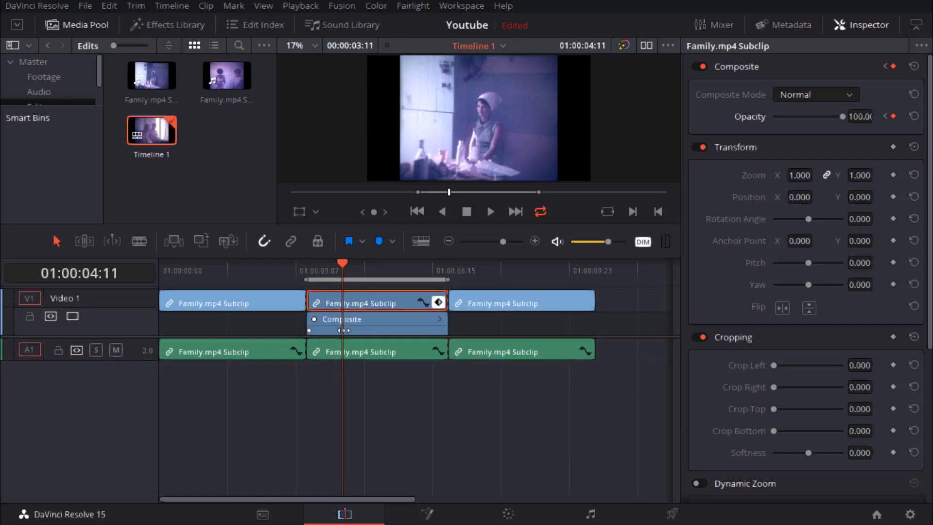
# - Retime the middle clip's second opacity keyframe by sliding it later, then slightly earlier, along the clip's keyframe track
pyautogui.moveTo(341, 264)
pyautogui.mouseDown()
pyautogui.moveTo(314, 262)
pyautogui.moveTo(339, 266)
pyautogui.mouseUp()
pyautogui.moveTo(344, 329); pyautogui.dragTo(370, 331)
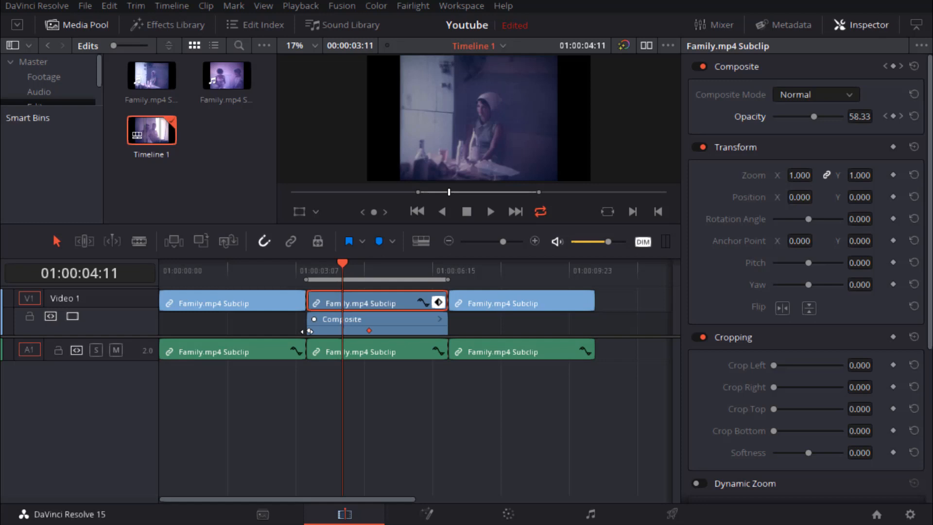
pyautogui.moveTo(341, 256)
pyautogui.mouseDown()
pyautogui.moveTo(314, 259)
pyautogui.moveTo(360, 269)
pyautogui.moveTo(338, 270)
pyautogui.mouseUp()
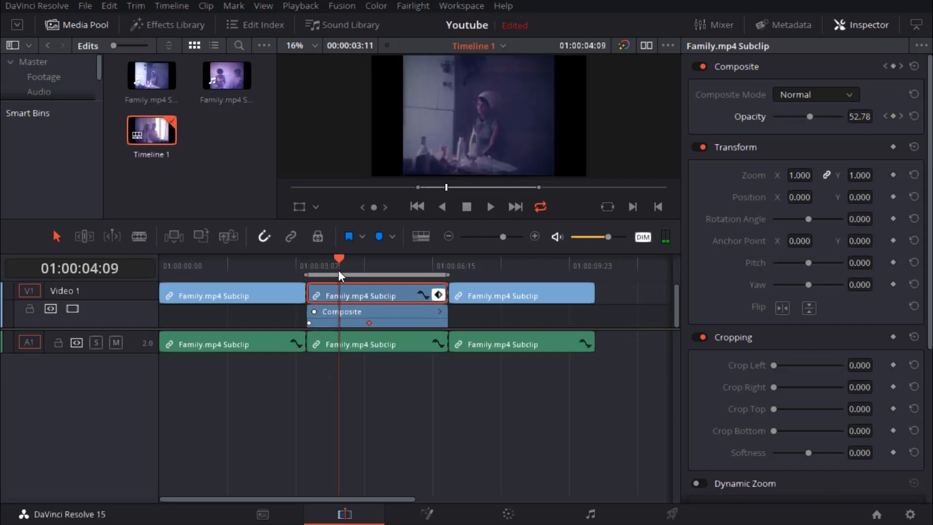
pyautogui.moveTo(367, 324)
pyautogui.mouseDown()
pyautogui.moveTo(338, 324)
pyautogui.moveTo(356, 323)
pyautogui.mouseUp()
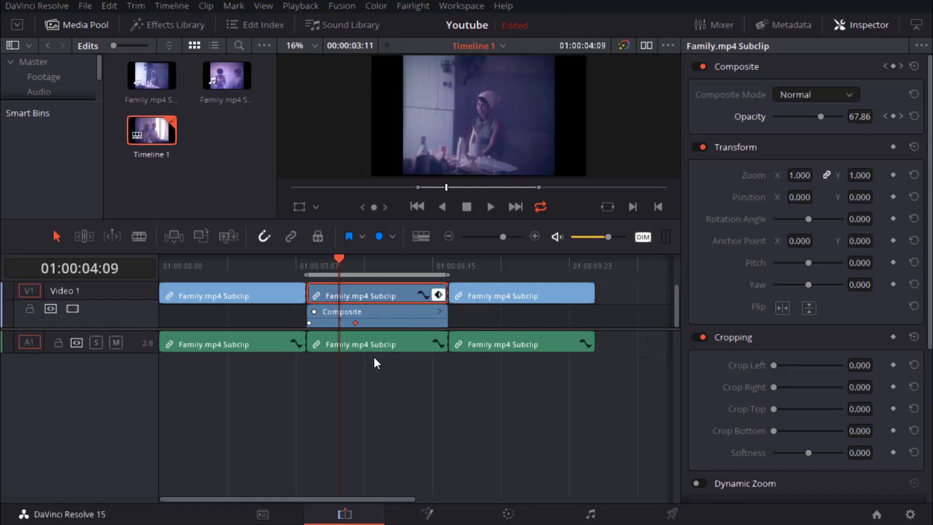
# - Play the fade-in from the middle clip's start and move its second opacity keyframe close to the clip's end
pyautogui.moveTo(343, 268); pyautogui.dragTo(308, 261)
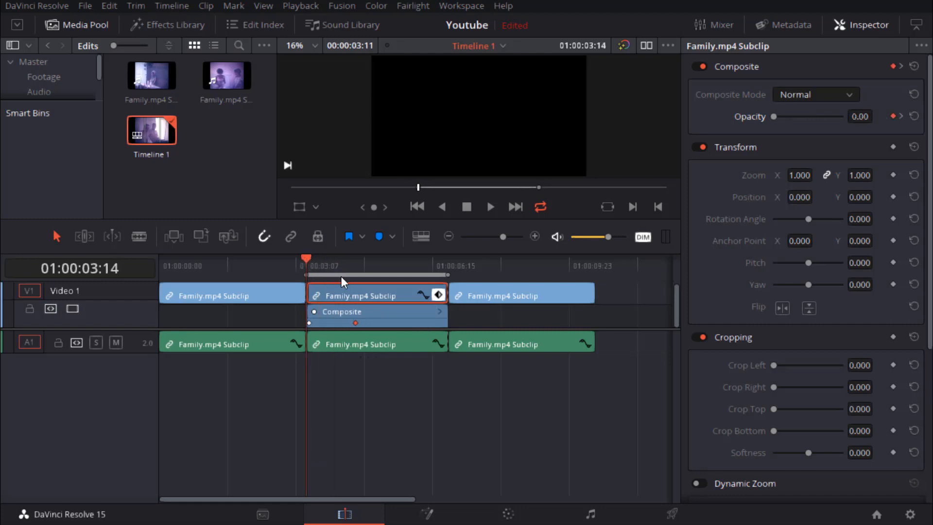
pyautogui.press('space')
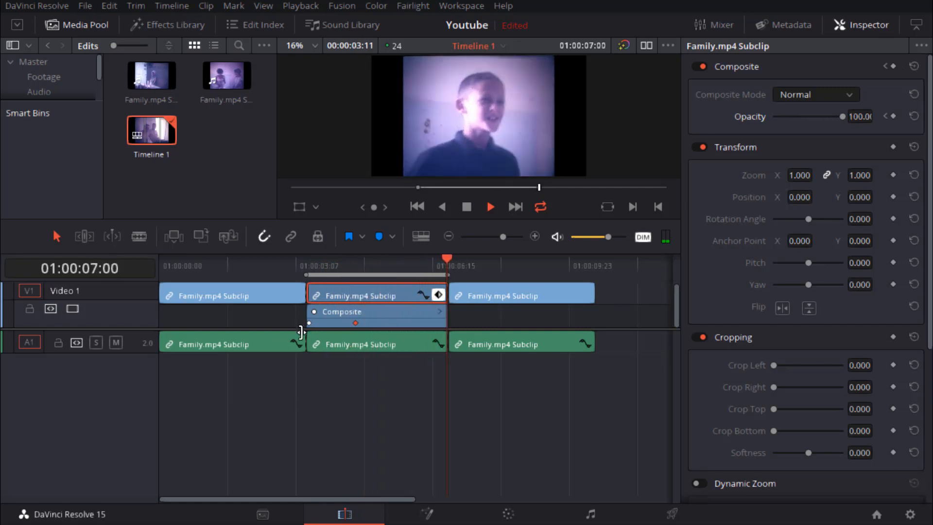
pyautogui.moveTo(316, 331); pyautogui.dragTo(420, 370)
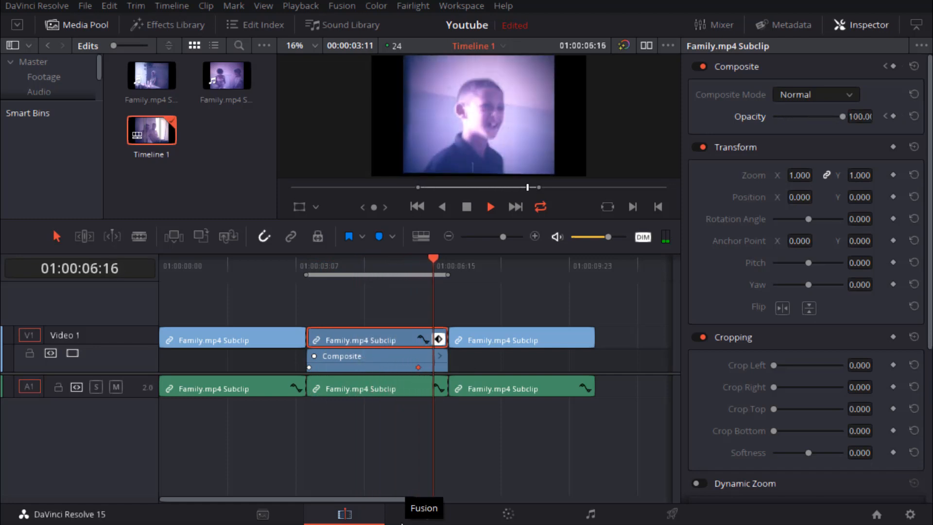
# - Hide the middle clip's keyframe track, stop playback and reset the clip's opacity
pyautogui.click(438, 339)
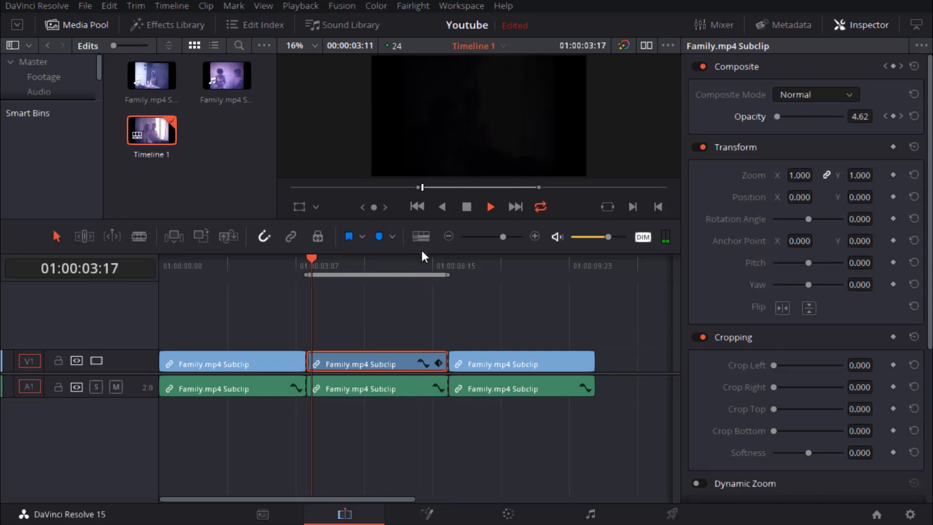
pyautogui.press('Up')
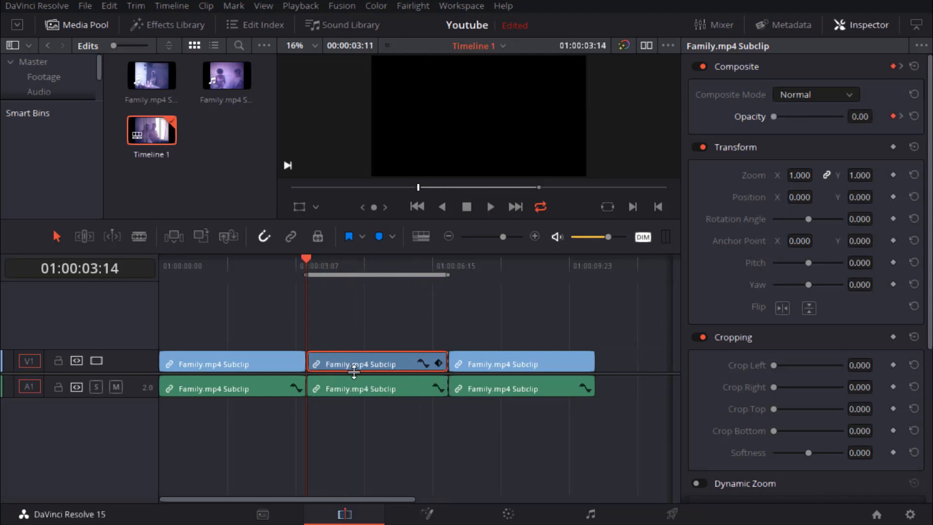
pyautogui.moveTo(354, 373); pyautogui.dragTo(354, 374)
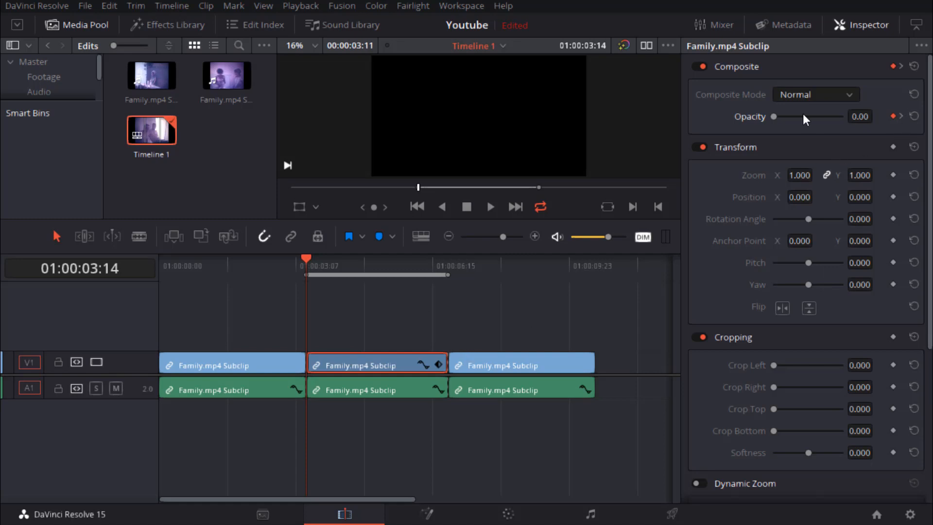
pyautogui.click(914, 117)
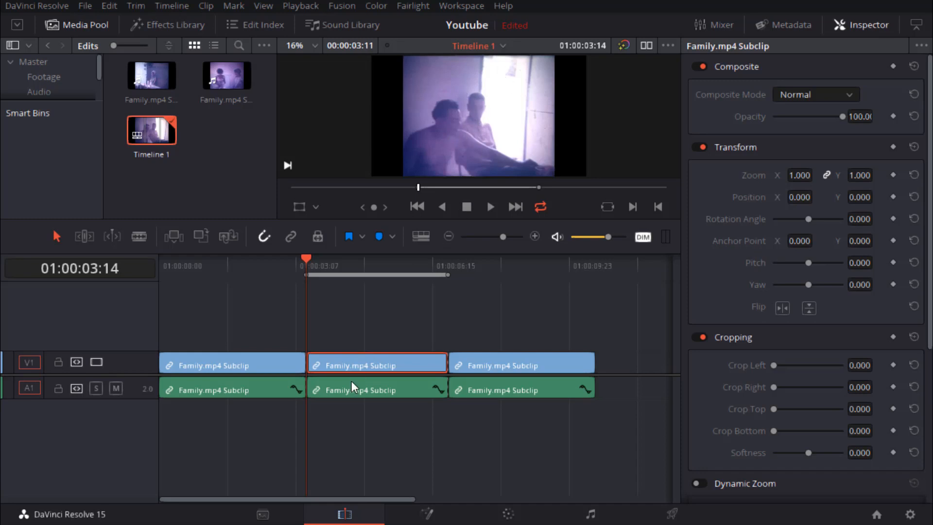
pyautogui.click(893, 174)
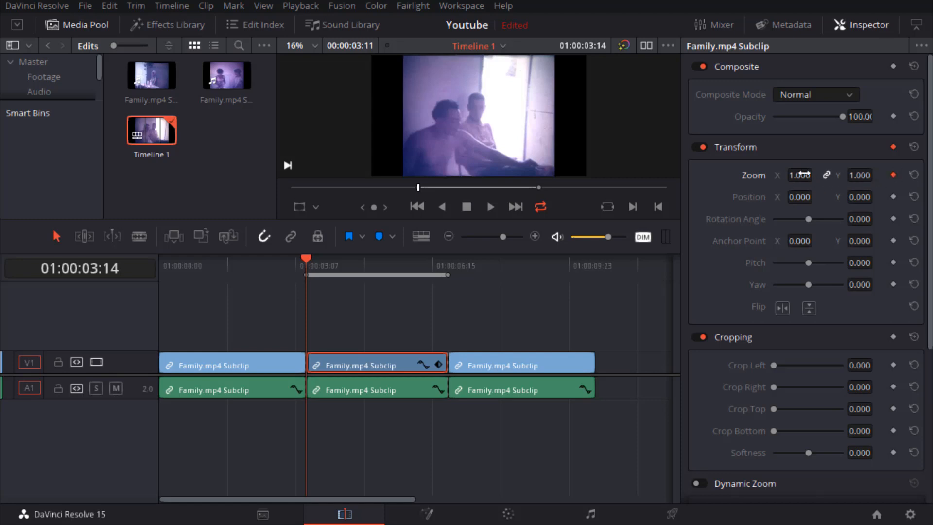
pyautogui.moveTo(860, 173); pyautogui.dragTo(882, 175)
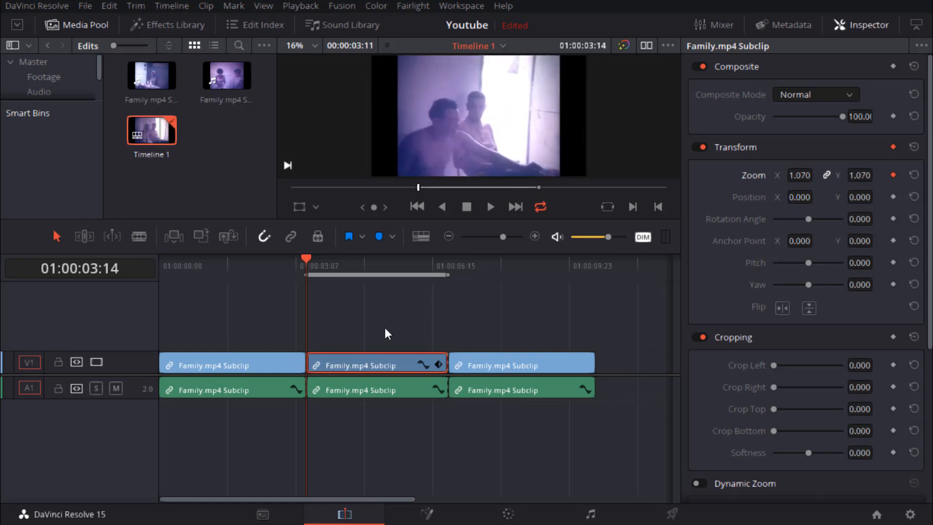
pyautogui.click(914, 177)
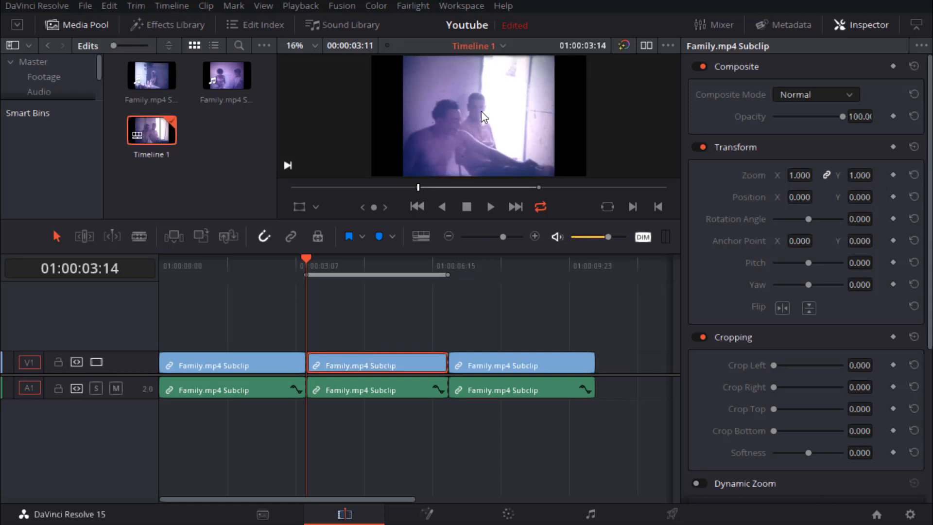
# - Show the Transform overlay in the viewer and add a zoom keyframe at the middle clip's start, 01:00:03:14
pyautogui.scroll(-3, 481, 110)
pyautogui.scroll(-2, 480, 109)
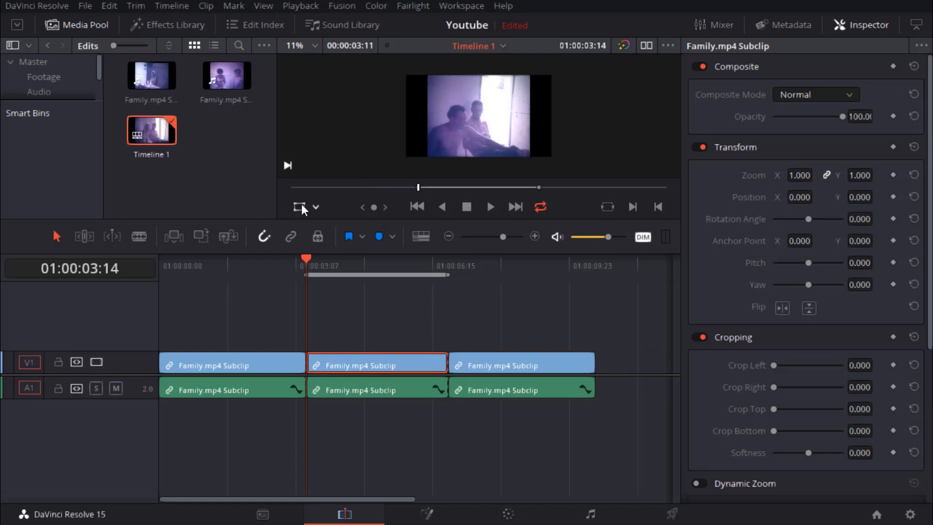
pyautogui.click(315, 206)
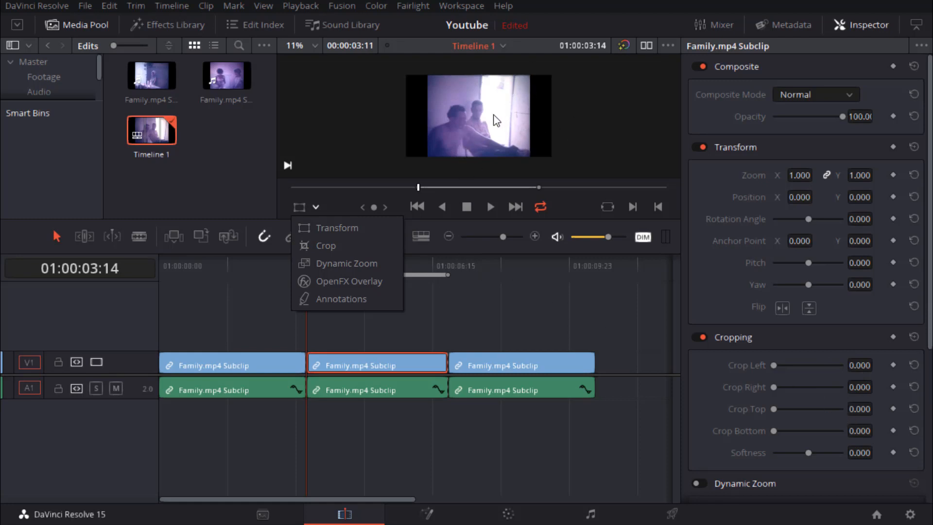
pyautogui.click(324, 227)
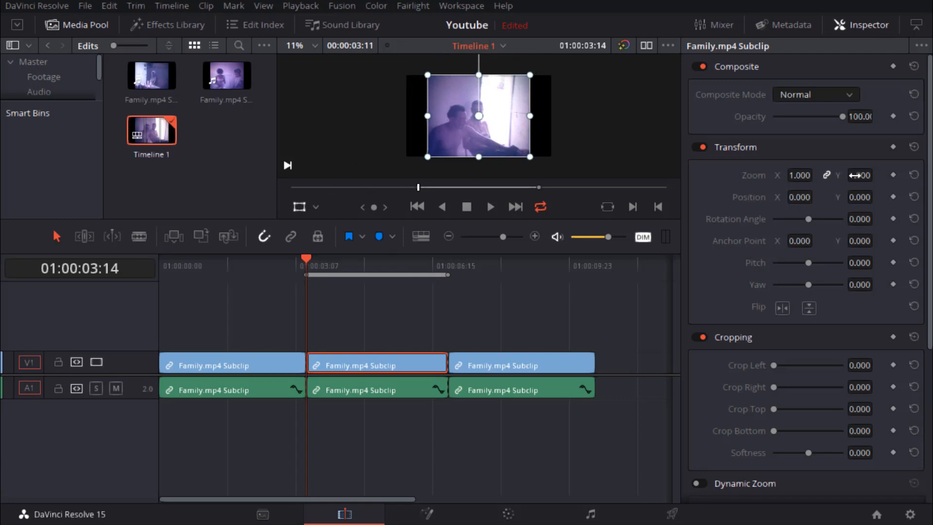
pyautogui.click(893, 175)
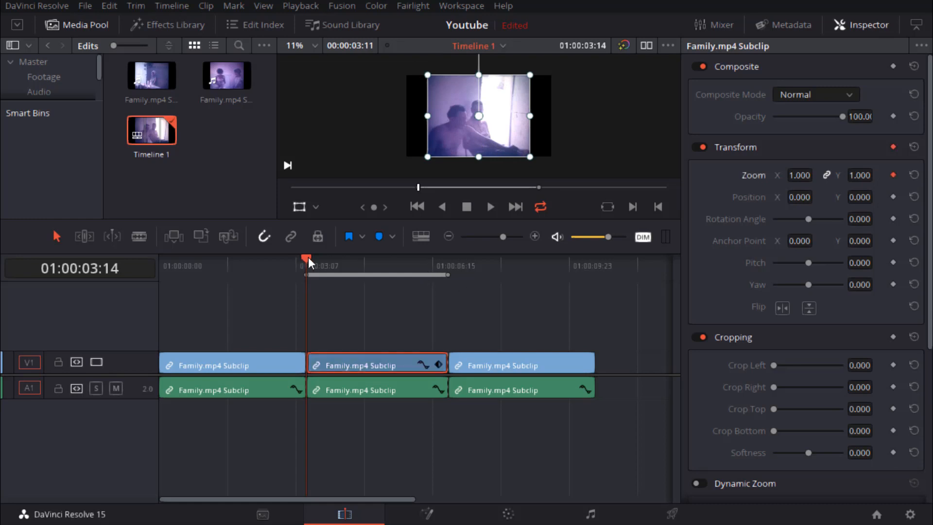
# - Enlarge the viewer area and scale the middle clip up to a zoom of 1.587 at 01:00:04:18
pyautogui.moveTo(309, 258); pyautogui.dragTo(355, 274)
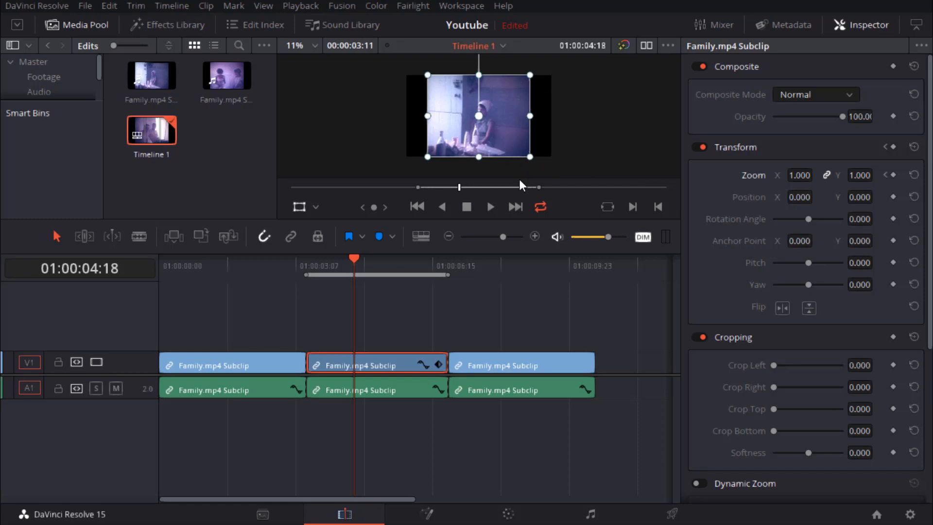
pyautogui.moveTo(519, 219); pyautogui.dragTo(521, 277)
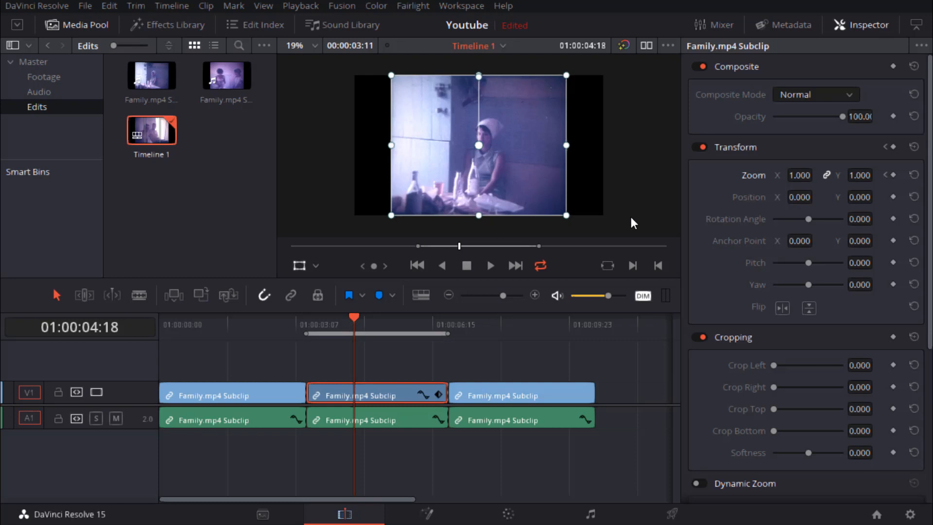
pyautogui.moveTo(631, 217)
pyautogui.mouseDown()
pyautogui.moveTo(628, 149)
pyautogui.moveTo(640, 210)
pyautogui.moveTo(657, 199)
pyautogui.moveTo(645, 185)
pyautogui.moveTo(604, 208)
pyautogui.moveTo(623, 200)
pyautogui.mouseUp()
pyautogui.scroll(1, 497, 159)
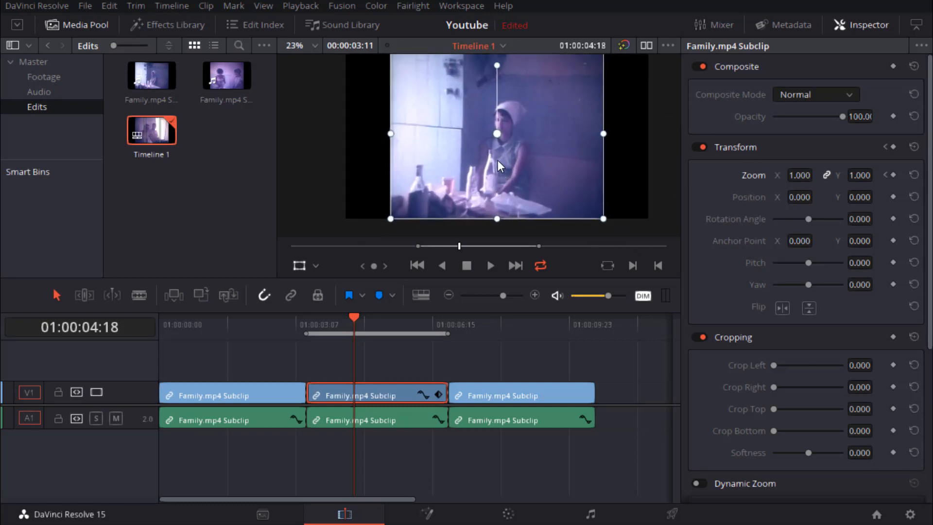
pyautogui.scroll(-1, 498, 160)
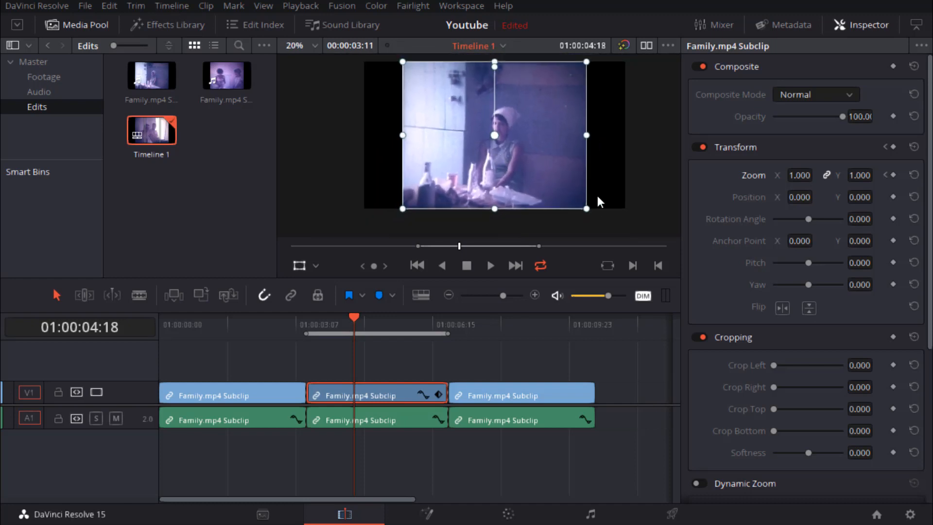
pyautogui.scroll(-1, 587, 199)
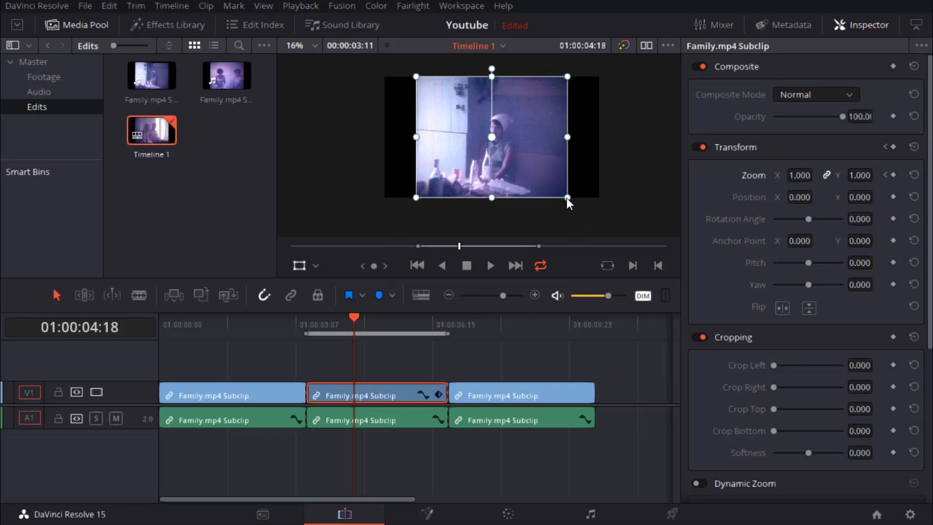
pyautogui.moveTo(567, 198); pyautogui.dragTo(610, 249)
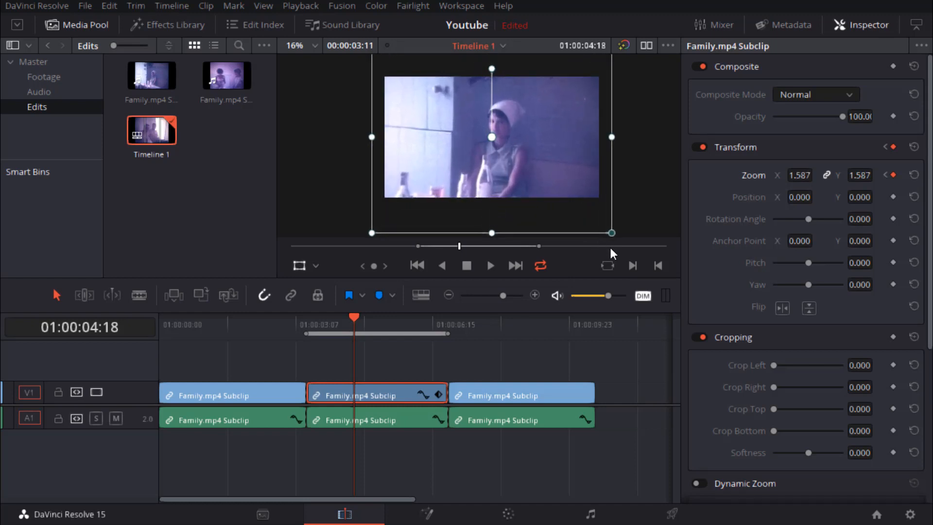
# - Scale the middle clip down to a zoom of 0.661 at 01:00:06:00 and play back the zoom animation
pyautogui.moveTo(354, 317); pyautogui.dragTo(406, 334)
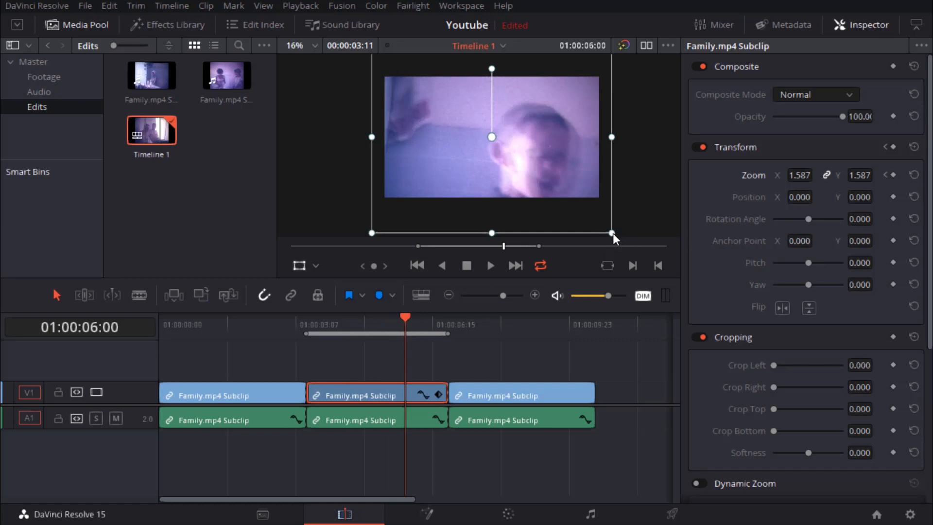
pyautogui.moveTo(612, 234); pyautogui.dragTo(563, 184)
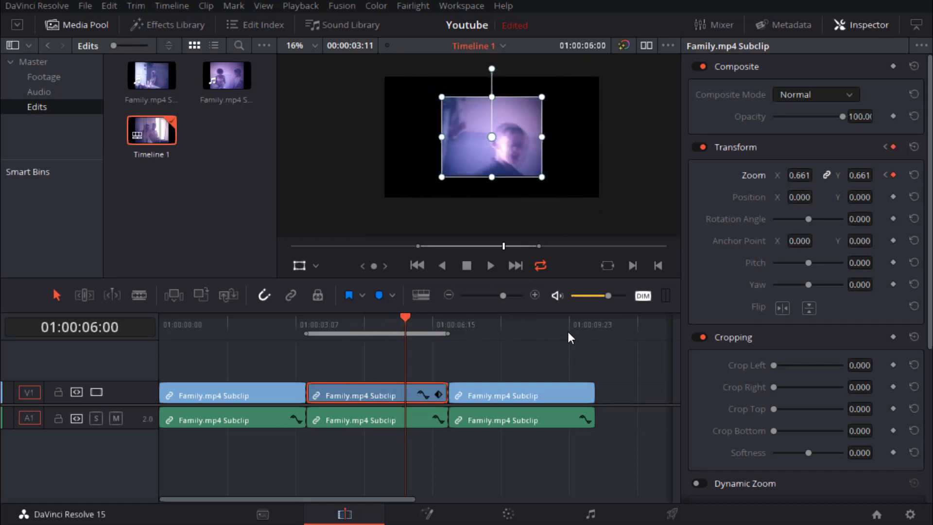
pyautogui.click(306, 267)
pyautogui.press('space')
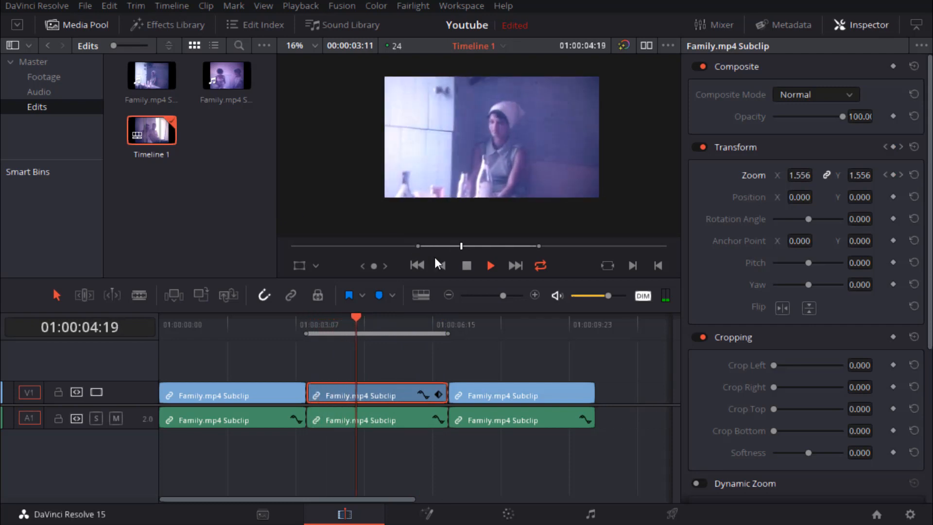
pyautogui.press('space')
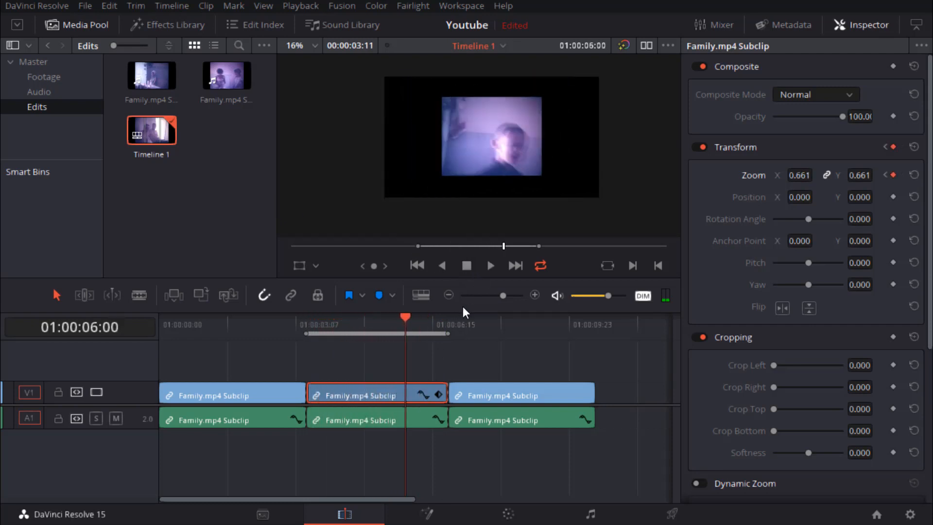
# - Keyframe the middle clip's rotation angle from 0 at 01:00:04:10 to 36.9 at 01:00:05:12 and play back the result
pyautogui.moveTo(403, 318); pyautogui.dragTo(340, 342)
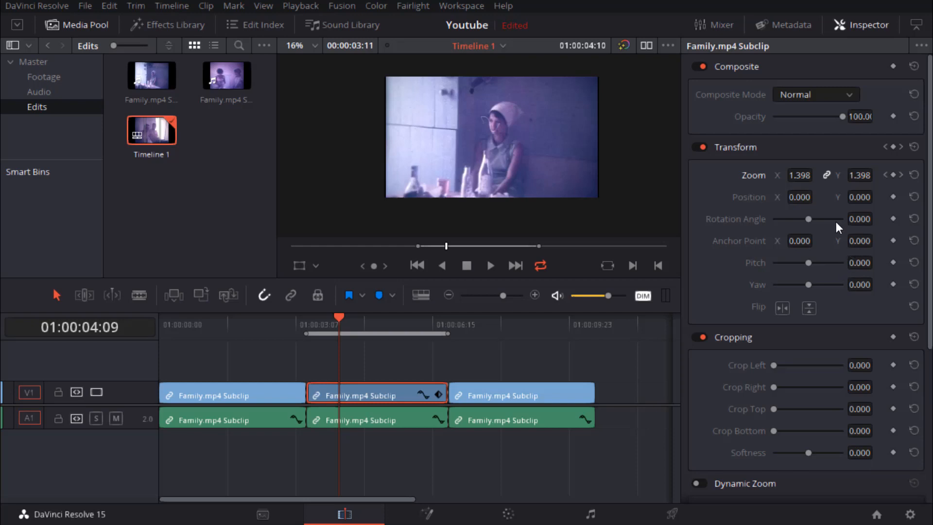
pyautogui.click(893, 219)
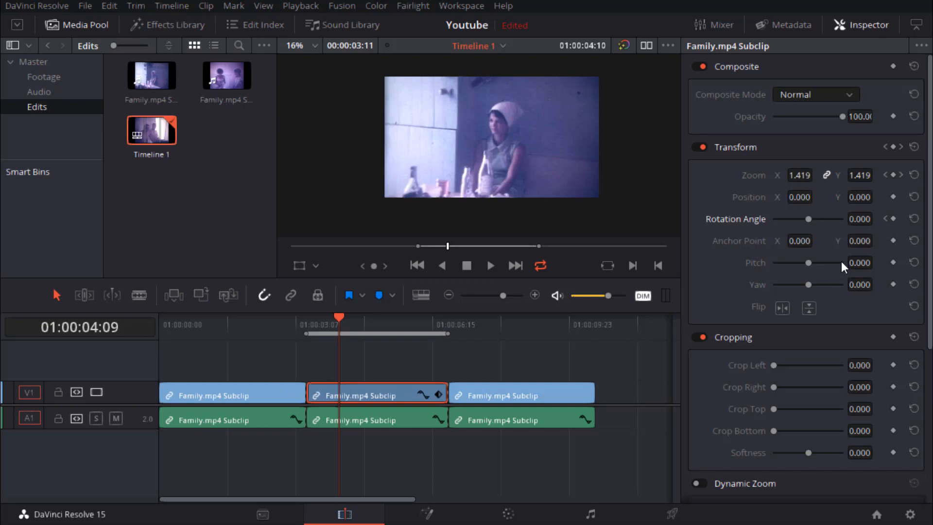
pyautogui.click(894, 218)
pyautogui.moveTo(338, 317); pyautogui.dragTo(385, 317)
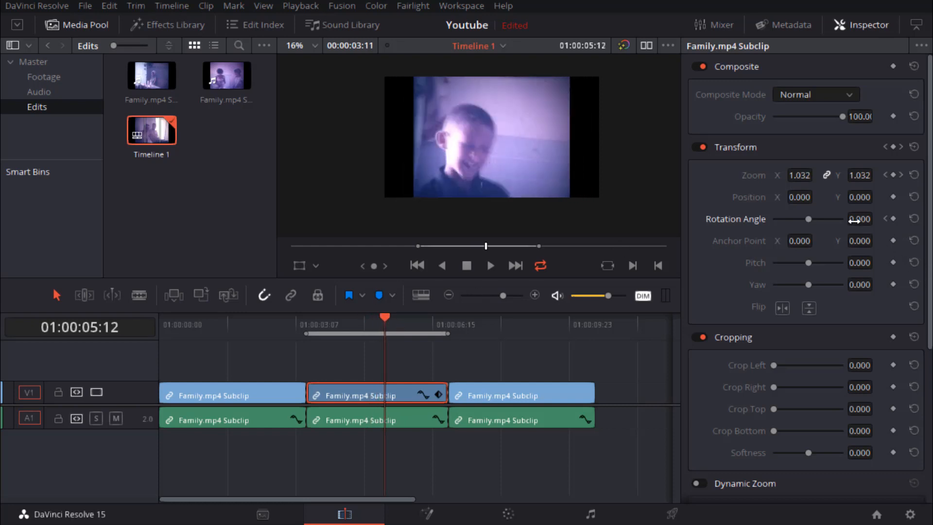
pyautogui.moveTo(854, 220)
pyautogui.mouseDown()
pyautogui.moveTo(912, 220)
pyautogui.moveTo(870, 220)
pyautogui.mouseUp()
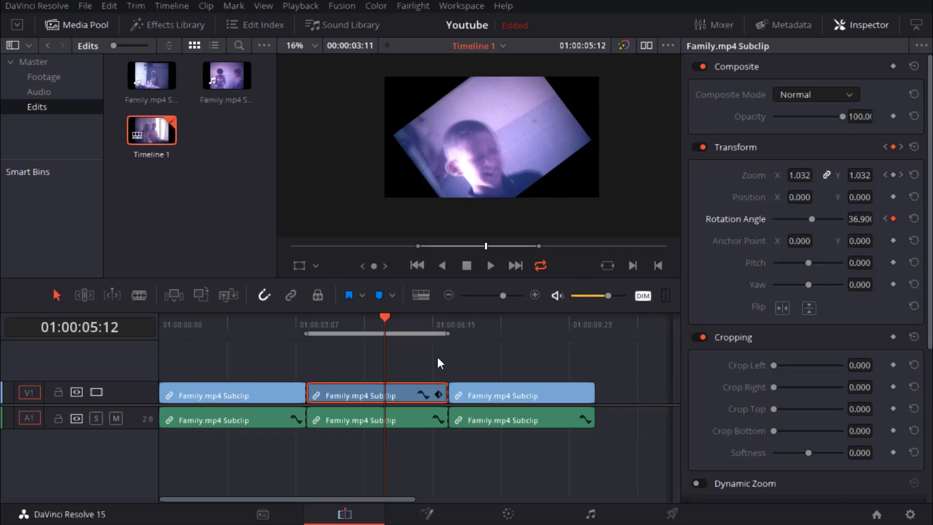
pyautogui.press('/')
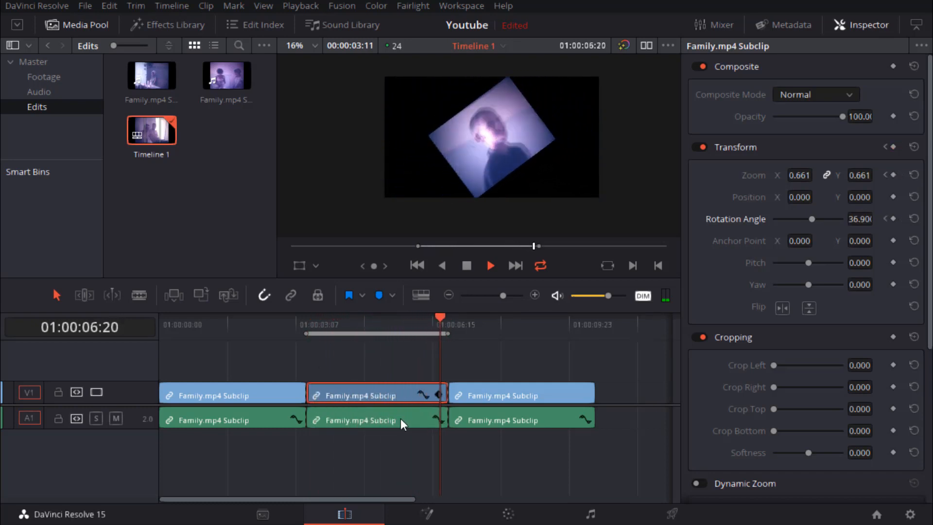
pyautogui.press('space')
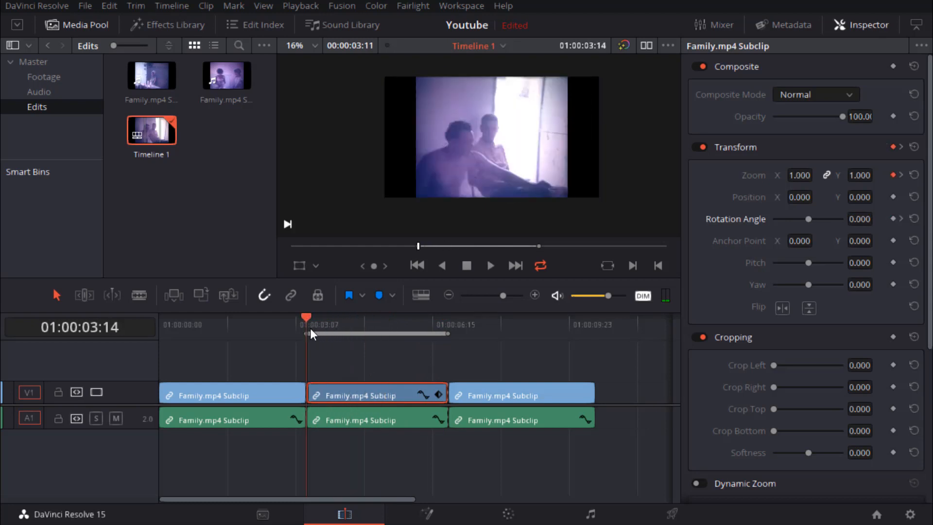
# - Add a Crop Left keyframe to the middle clip at 01:00:04:15 and set its value to about 267.3
pyautogui.moveTo(319, 330); pyautogui.dragTo(350, 335)
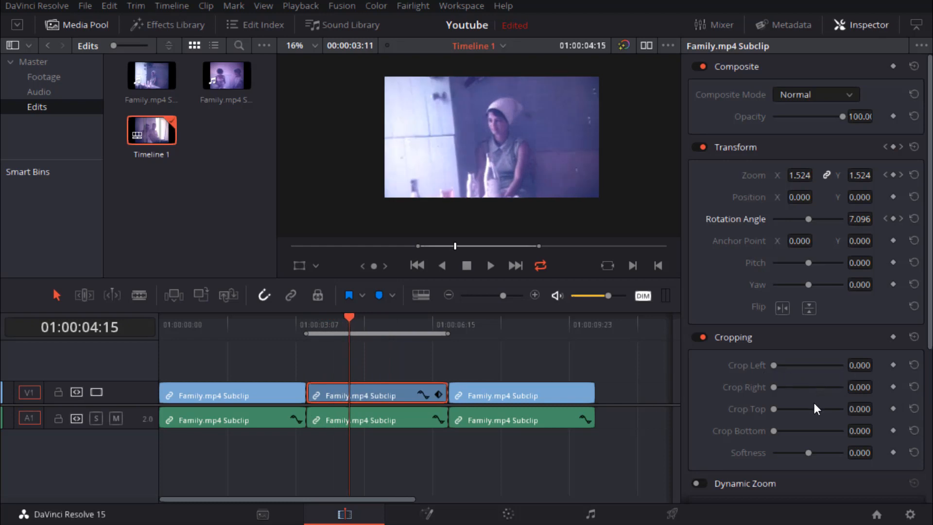
pyautogui.click(893, 365)
pyautogui.moveTo(774, 365); pyautogui.dragTo(785, 368)
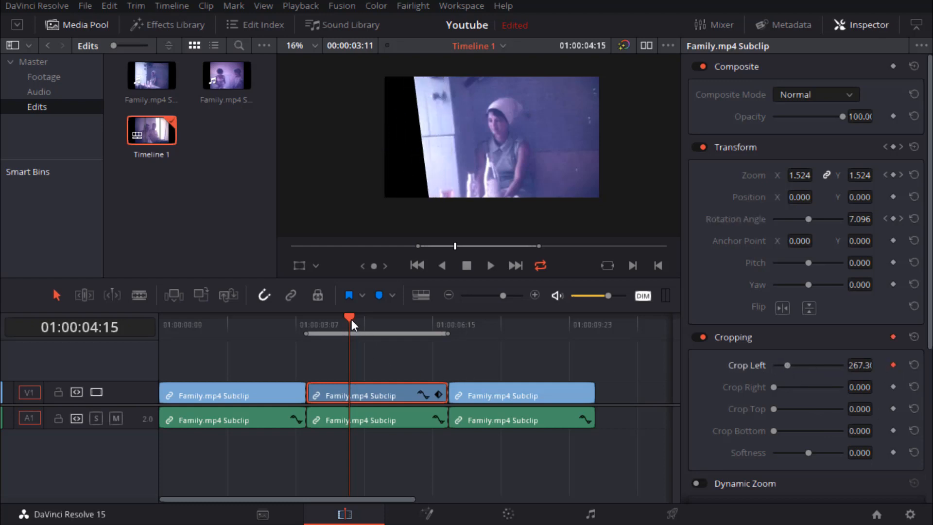
# - Set the middle clip's Crop Right to about 437 at 01:00:05:12 and play back the cropped animation
pyautogui.moveTo(352, 319); pyautogui.dragTo(386, 331)
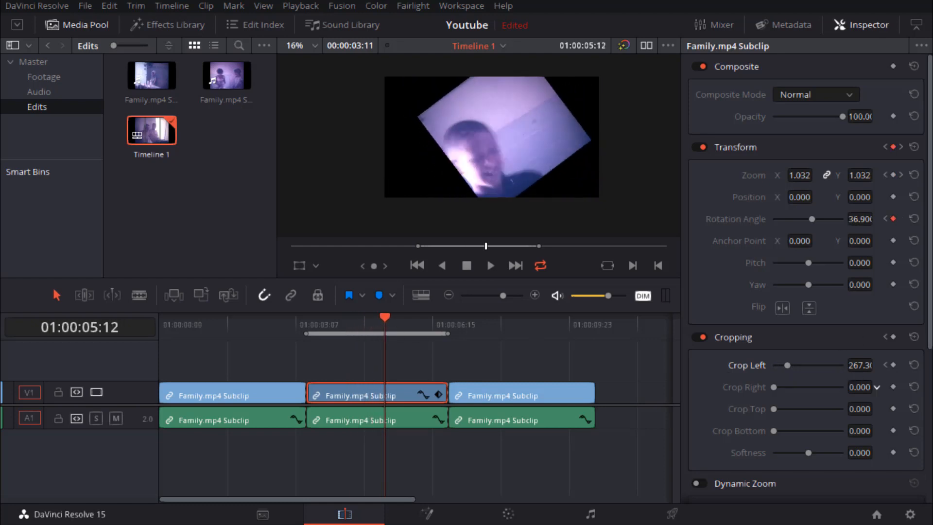
pyautogui.moveTo(877, 388); pyautogui.dragTo(877, 384)
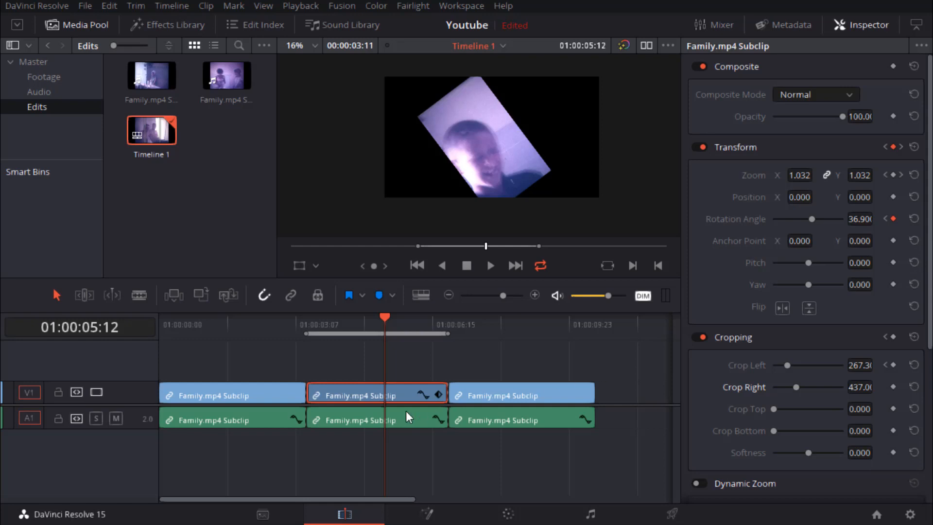
pyautogui.press('/')
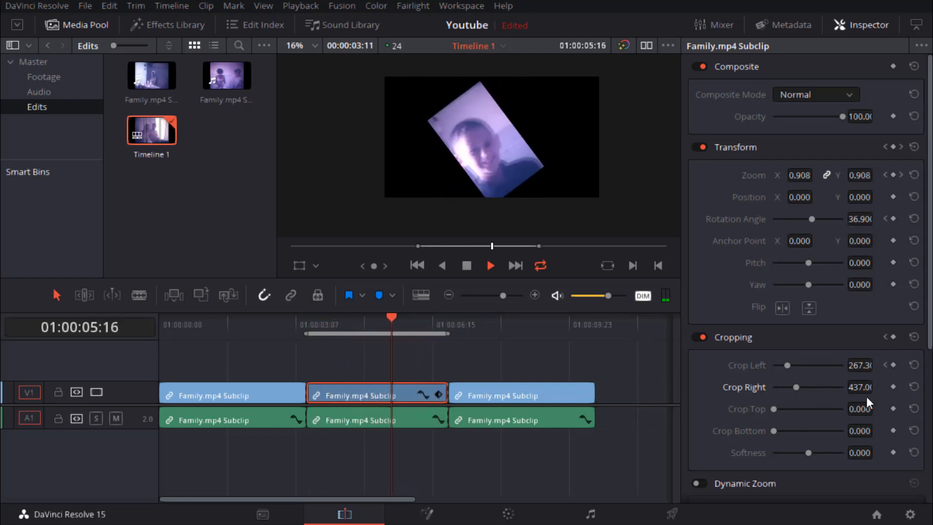
pyautogui.scroll(-4, 809, 423)
pyautogui.scroll(-2, 809, 428)
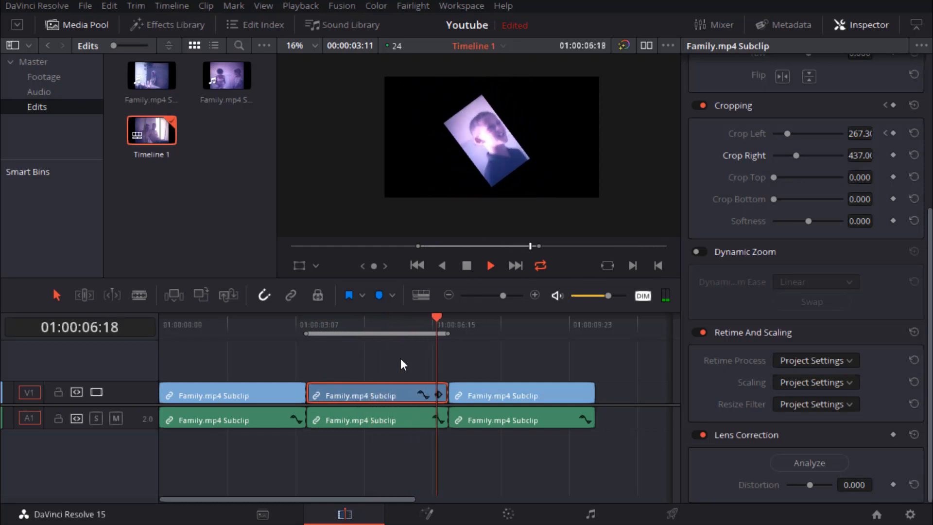
pyautogui.press('space')
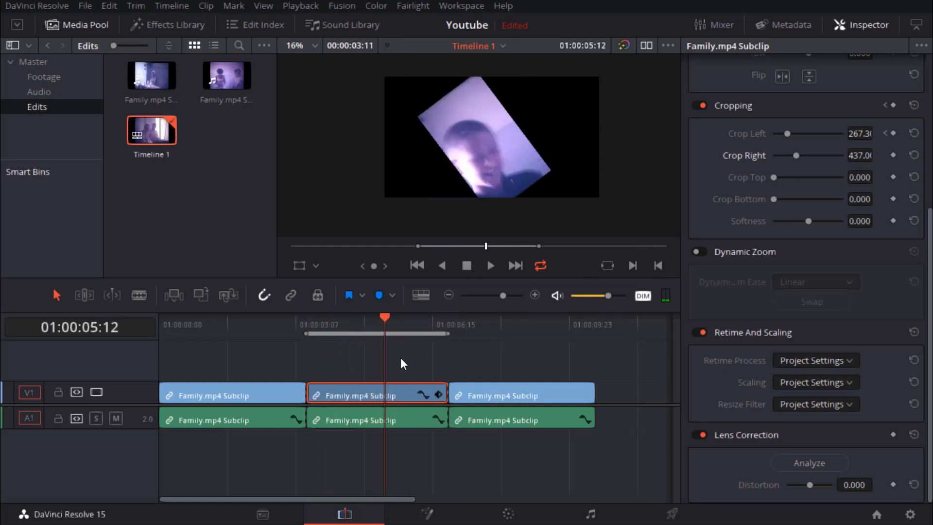
pyautogui.scroll(5, 821, 219)
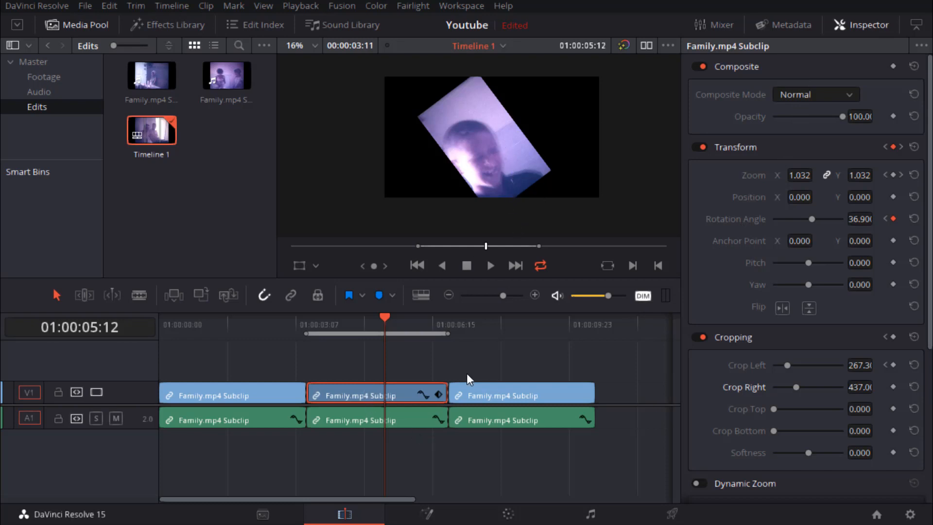
# - Look over the middle clip's node composition and available tools on the Fusion page, and return to the Edit page
pyautogui.click(430, 516)
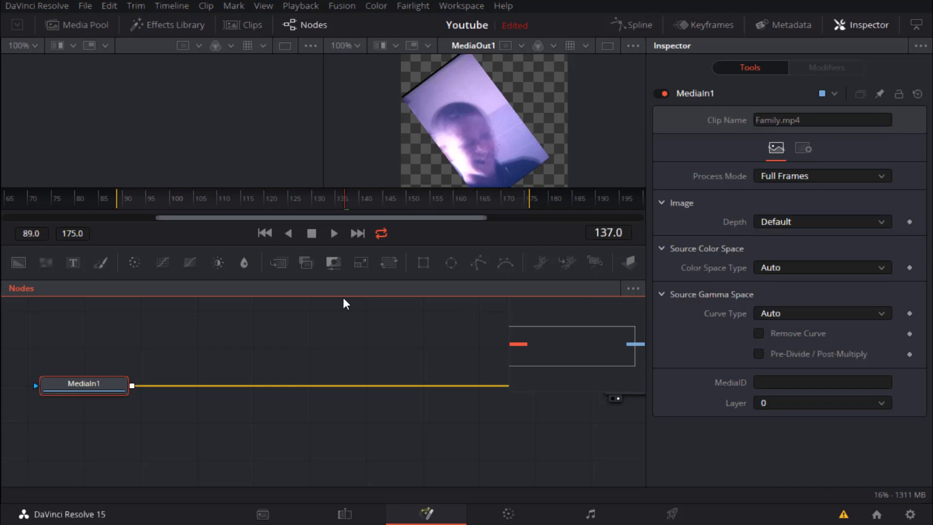
pyautogui.hotkey('shift', 'space')
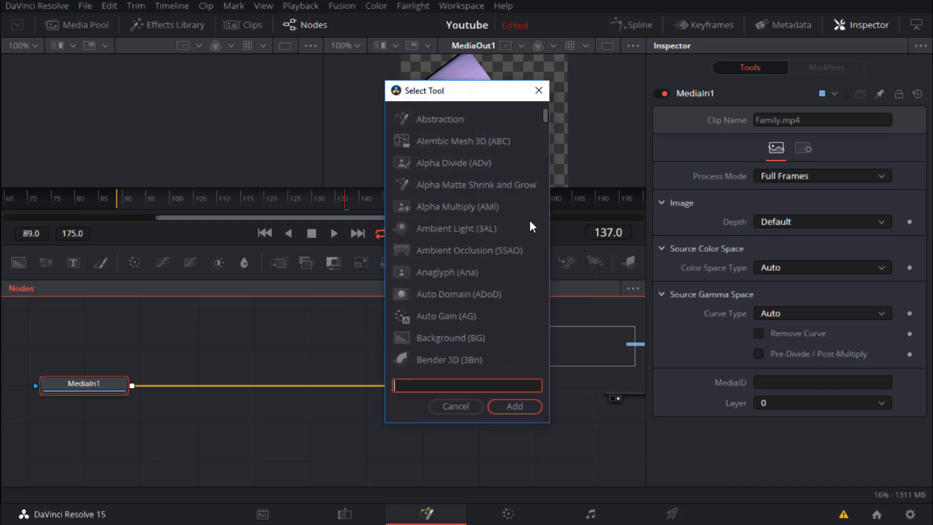
pyautogui.scroll(-20, 505, 288)
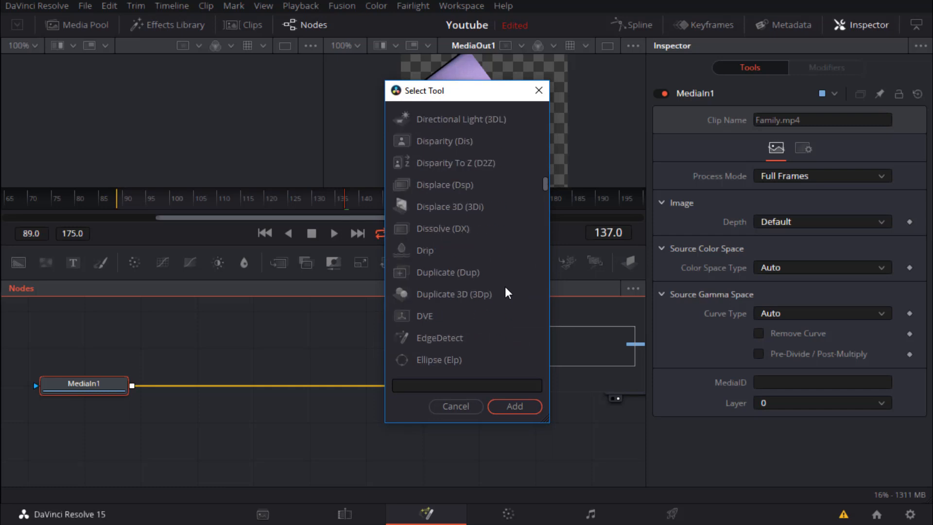
pyautogui.click(462, 407)
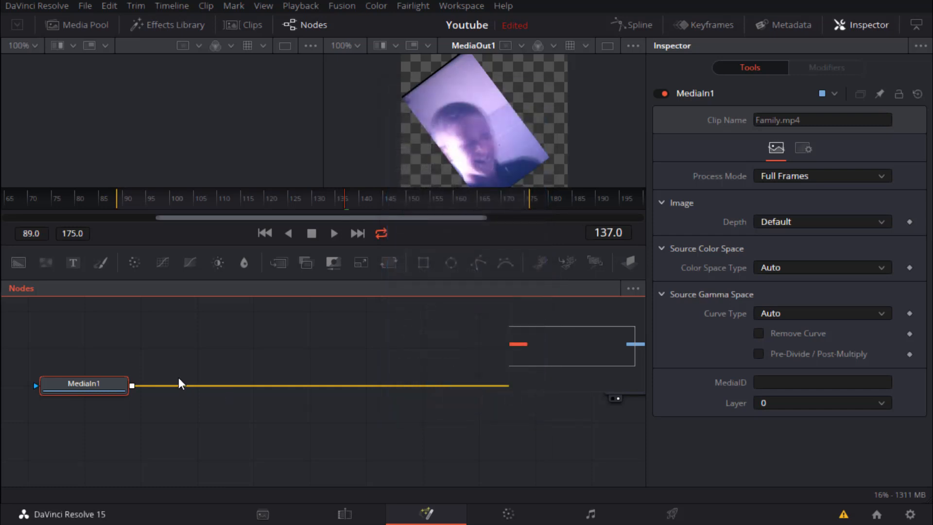
pyautogui.moveTo(105, 379); pyautogui.dragTo(156, 366)
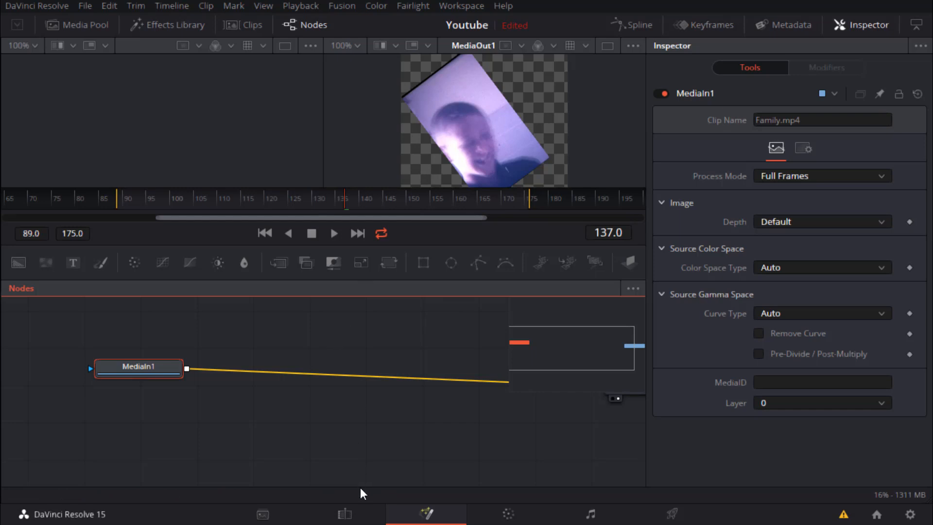
pyautogui.click(346, 516)
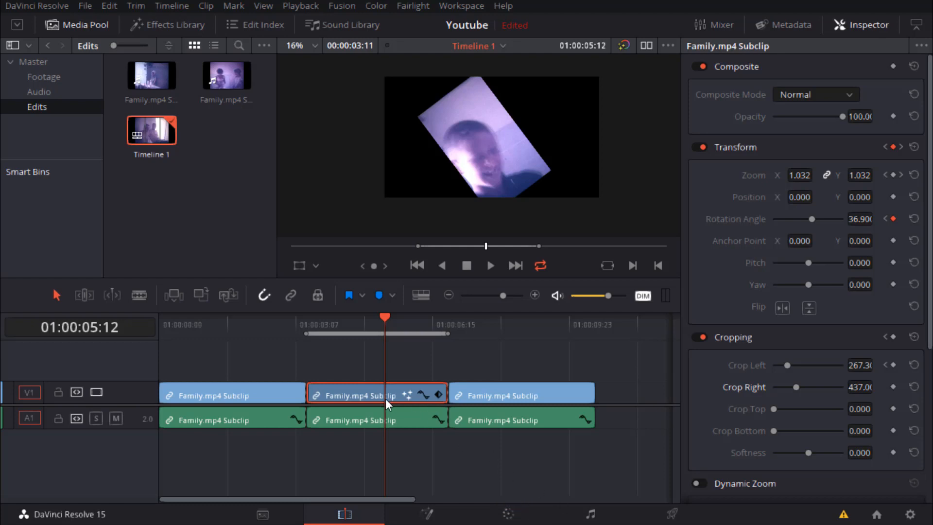
# - Add a Cross Dissolve video transition at the cut between the first and middle clips on V1
pyautogui.moveTo(383, 322); pyautogui.dragTo(356, 333)
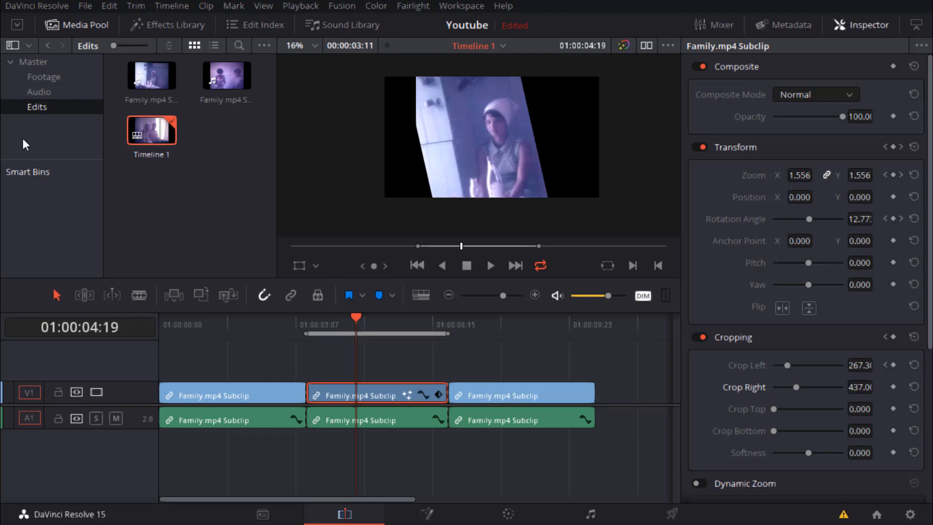
pyautogui.click(171, 25)
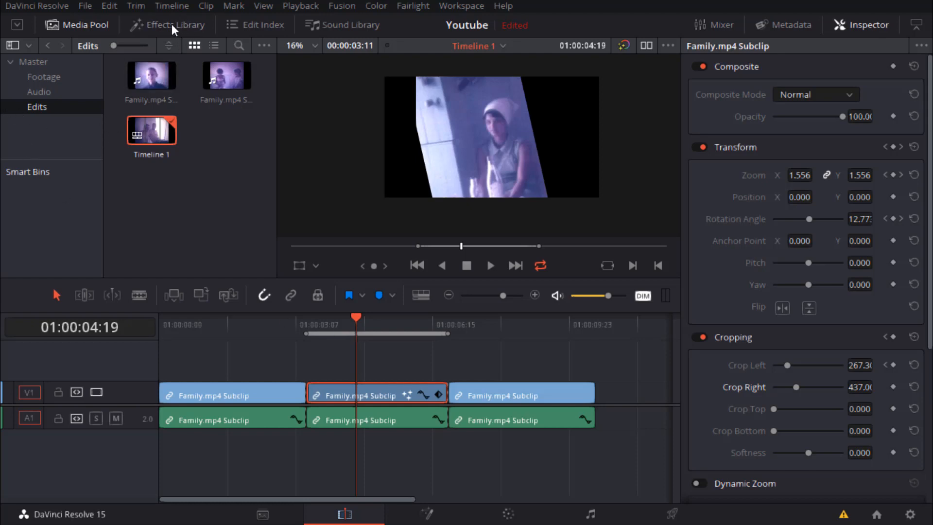
pyautogui.click(49, 84)
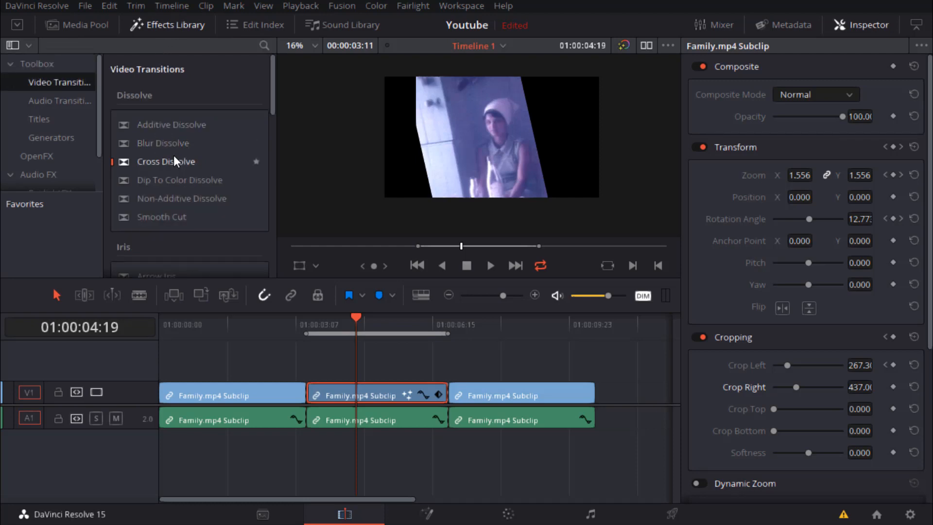
pyautogui.click(476, 393)
pyautogui.click(457, 378)
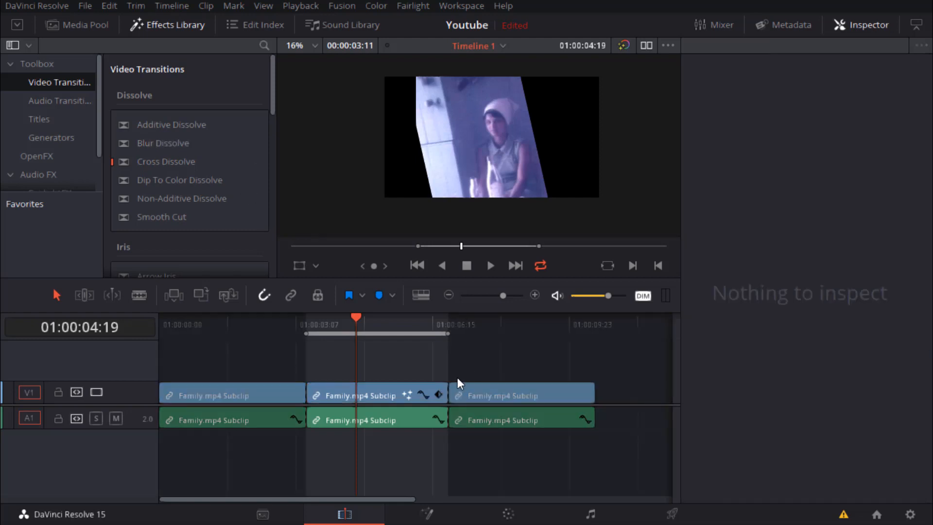
pyautogui.click(305, 387)
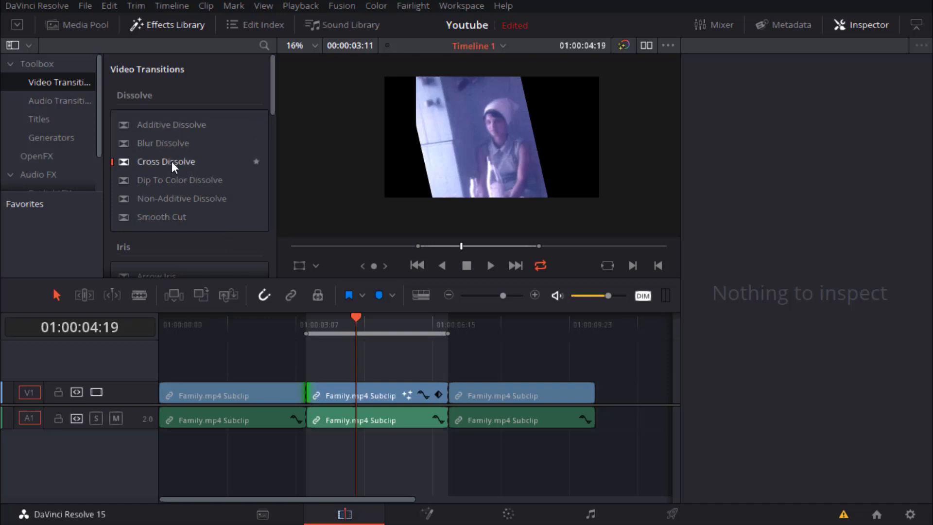
pyautogui.moveTo(171, 162); pyautogui.dragTo(307, 388)
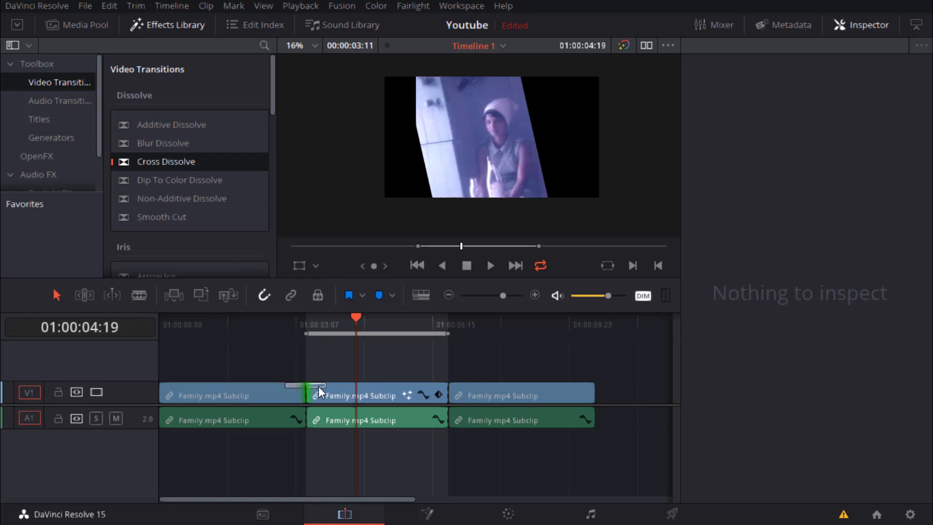
# - Try the Cross Dissolve's alignment as Start On Edit and End On Edit, and set it back to Center On Edit
pyautogui.scroll(3, 306, 391)
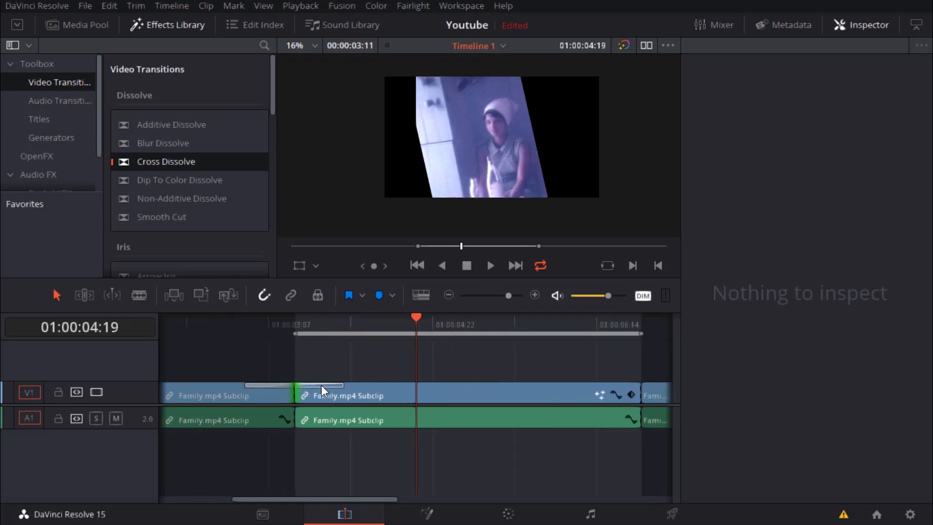
pyautogui.click(321, 385)
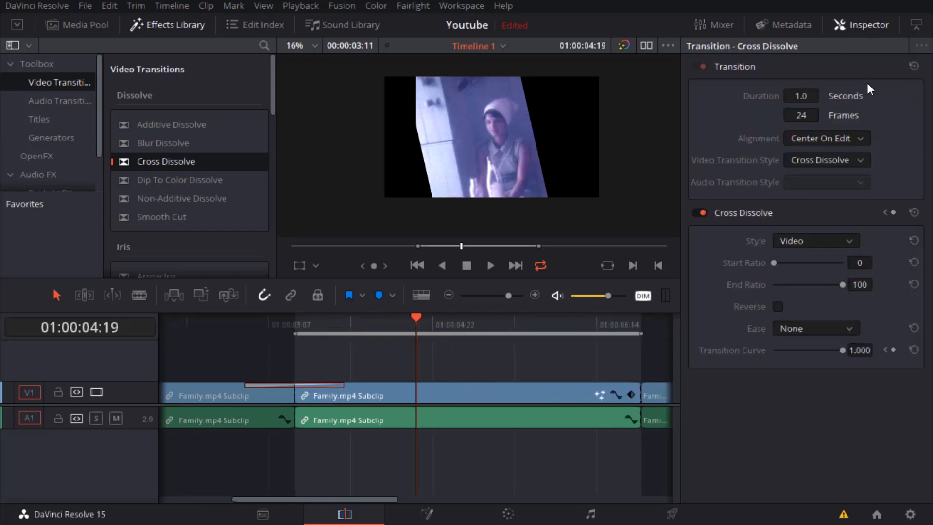
pyautogui.click(861, 140)
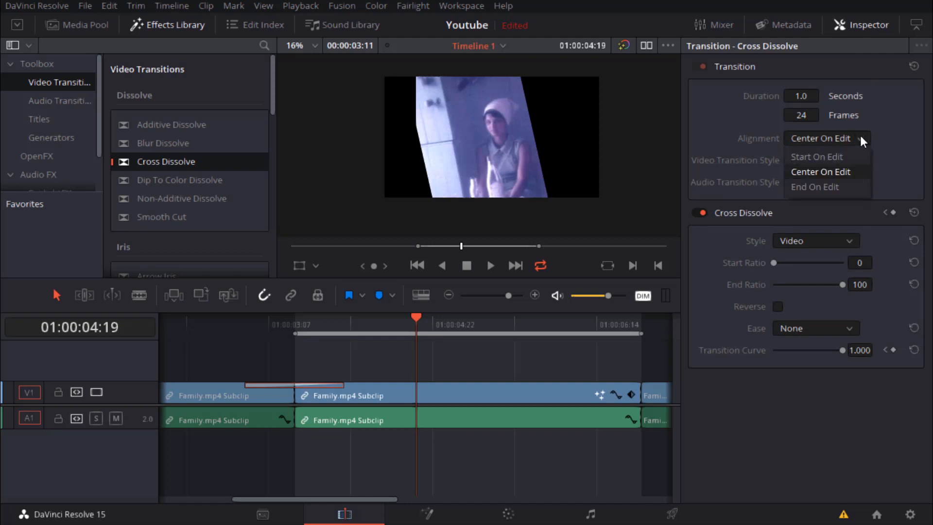
pyautogui.click(846, 157)
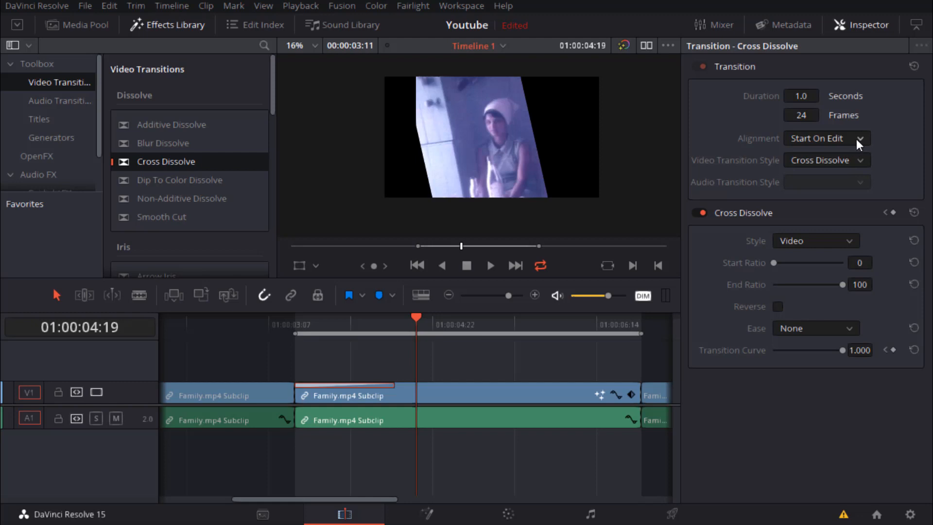
pyautogui.click(858, 139)
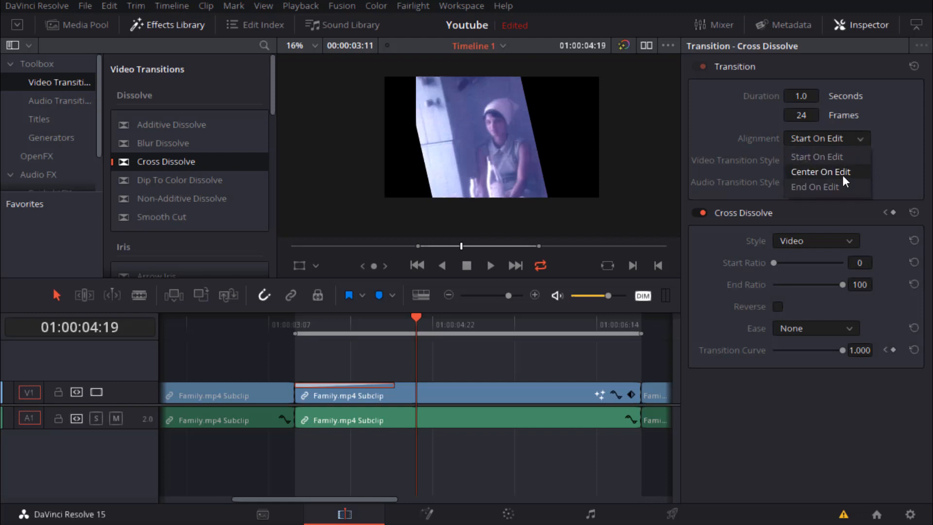
pyautogui.click(843, 174)
pyautogui.click(860, 139)
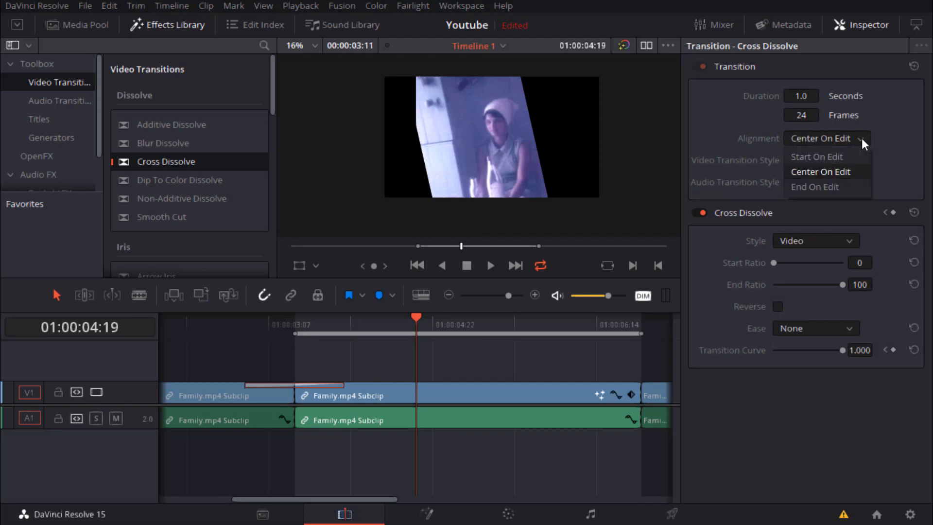
pyautogui.click(847, 192)
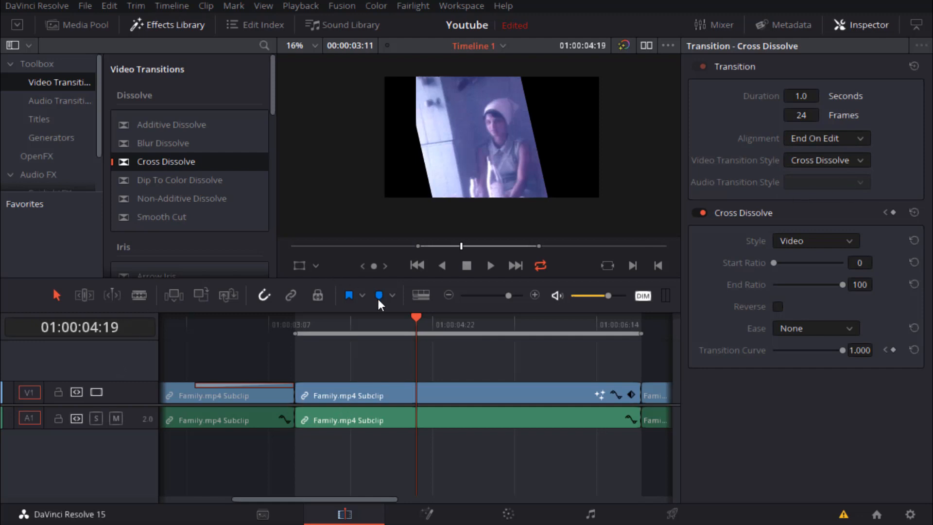
pyautogui.click(855, 141)
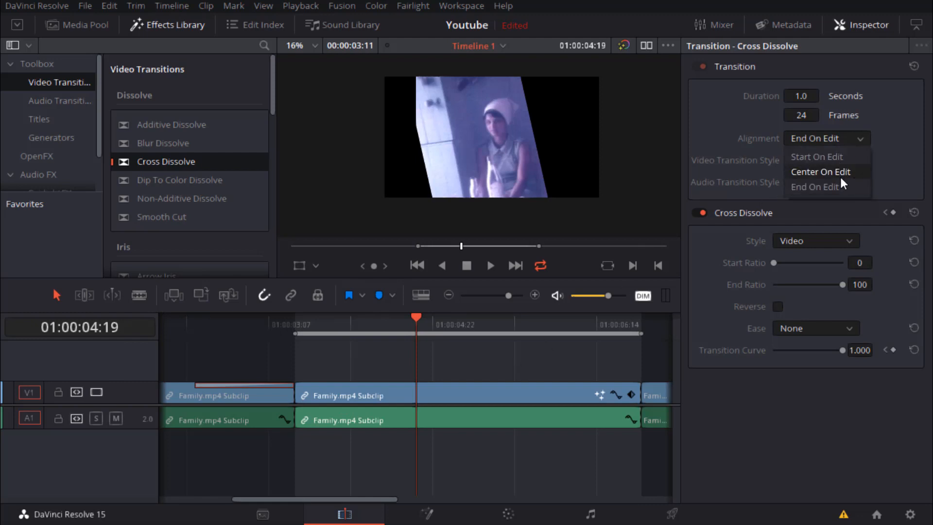
pyautogui.click(840, 175)
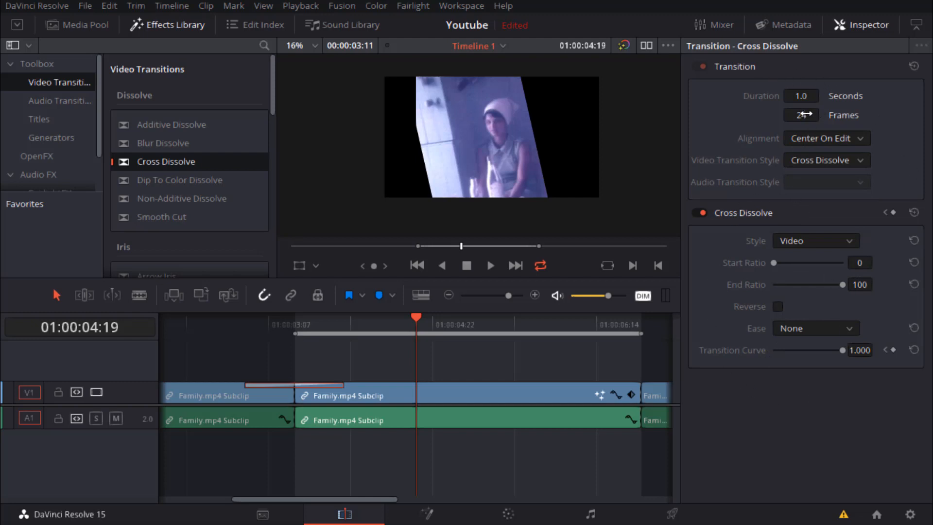
# - Shorten the Cross Dissolve to 10 frames and stretch it back to 24 frames on the timeline
pyautogui.moveTo(801, 115)
pyautogui.mouseDown()
pyautogui.moveTo(826, 115)
pyautogui.moveTo(802, 126)
pyautogui.mouseUp()
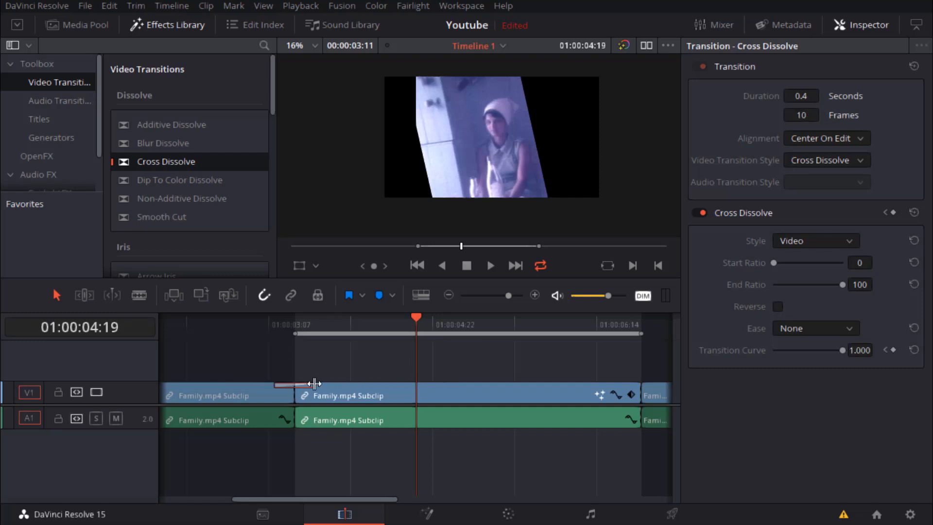
pyautogui.moveTo(321, 385); pyautogui.dragTo(344, 387)
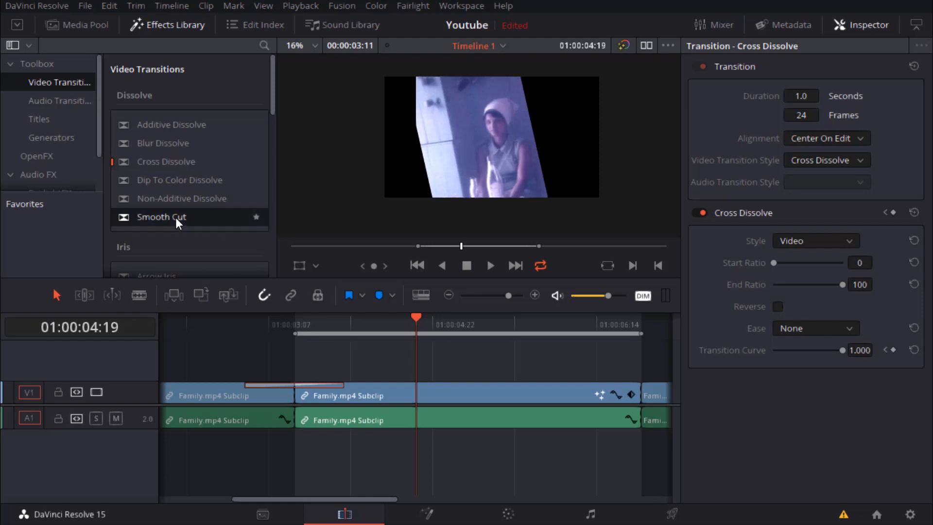
# - Replace the Cross Dissolve with a Smooth Cut transition and check its Mode options
pyautogui.moveTo(176, 217); pyautogui.dragTo(316, 385)
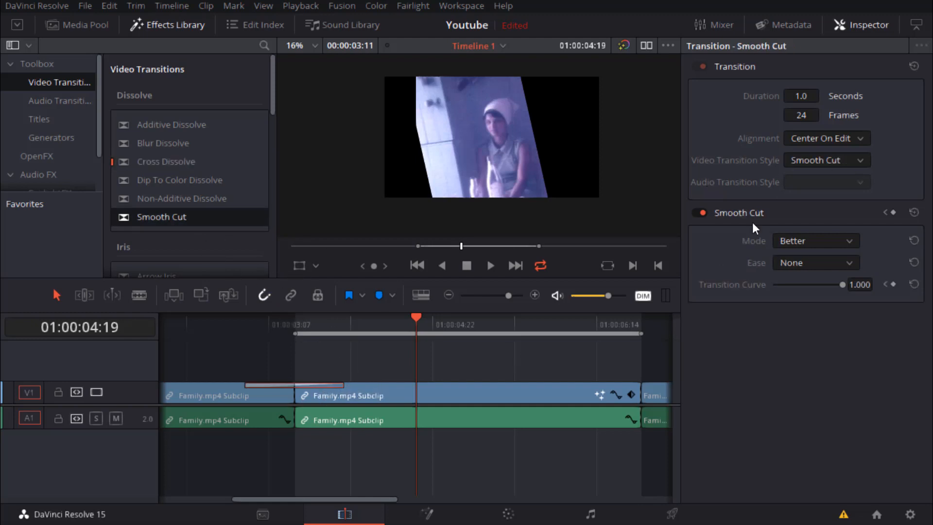
pyautogui.click(824, 240)
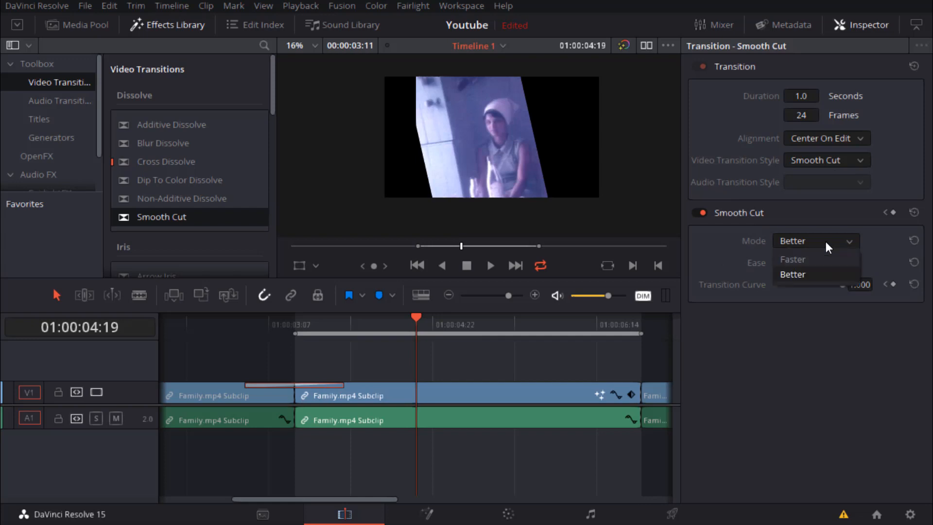
pyautogui.click(824, 239)
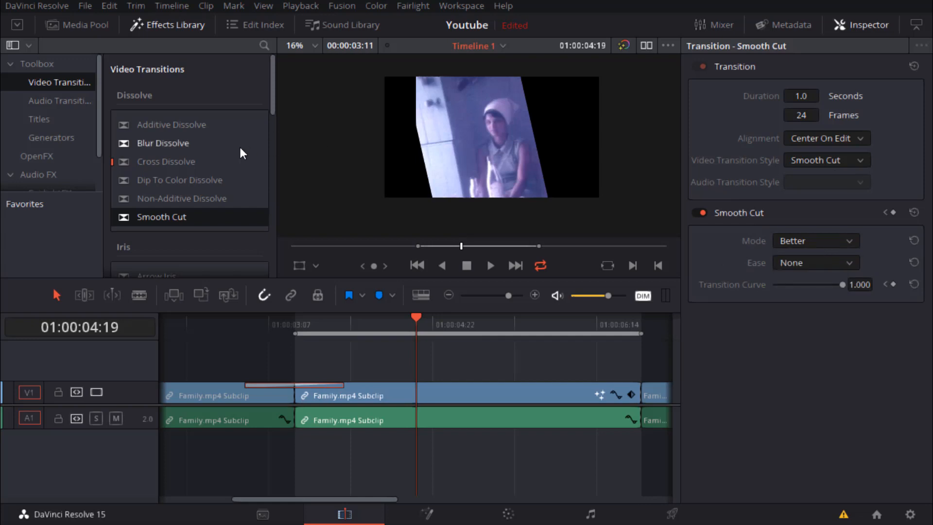
# - Replace the transition between the first and middle clips with the Slide transition from the Motion group
pyautogui.scroll(-10, 177, 176)
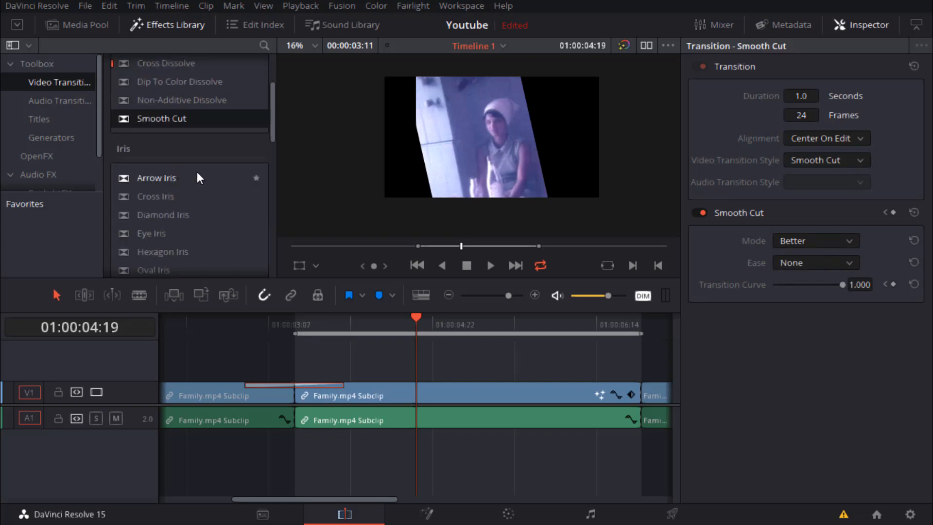
pyautogui.scroll(-2, 200, 173)
pyautogui.scroll(2, 175, 179)
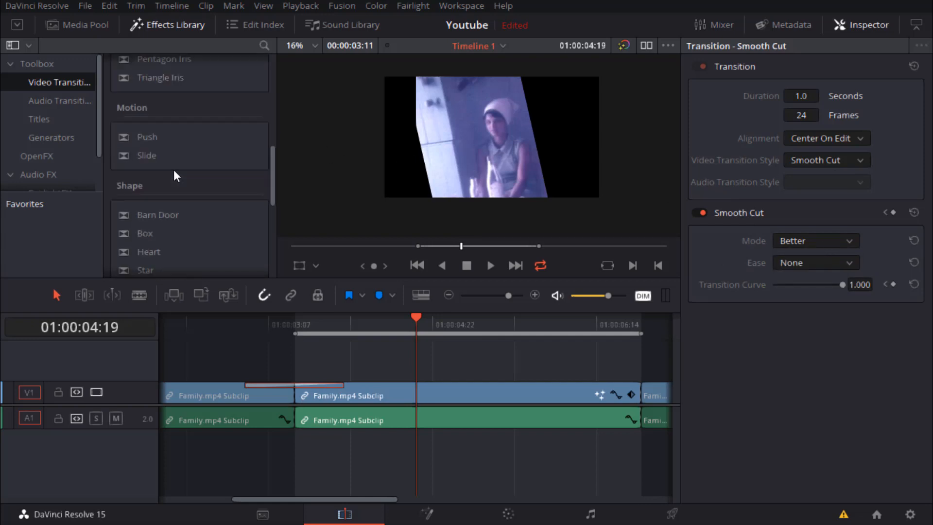
pyautogui.moveTo(134, 156); pyautogui.dragTo(325, 386)
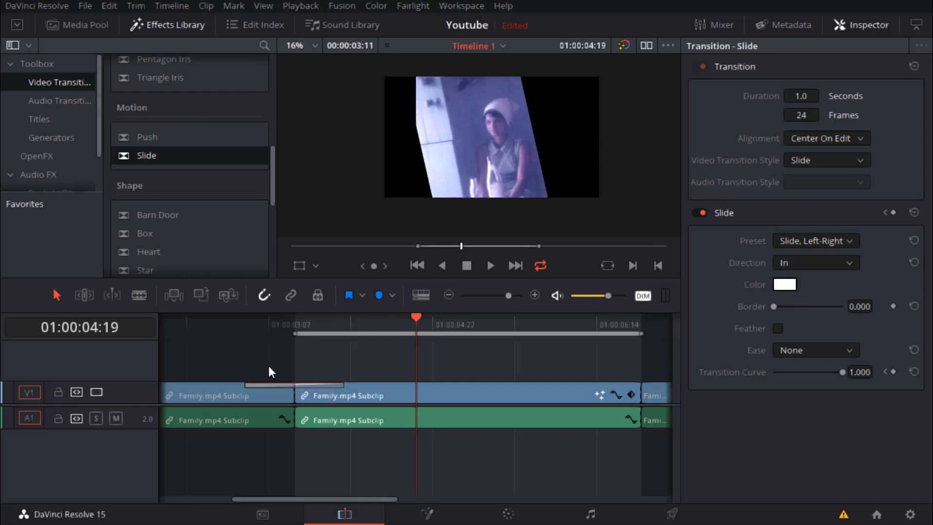
# - Preview the Slide transition at the cut, and check its preset, alignment and video transition style options
pyautogui.moveTo(226, 328); pyautogui.dragTo(284, 329)
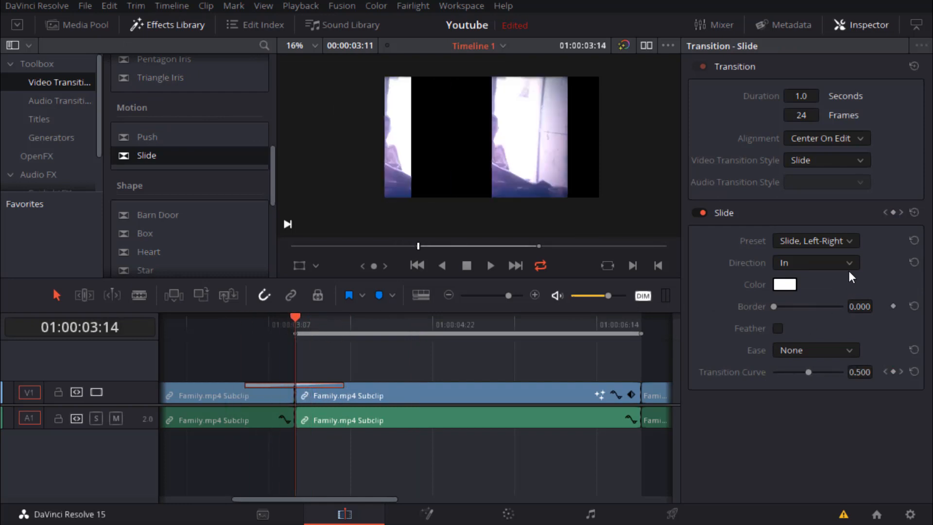
pyautogui.click(850, 239)
pyautogui.click(850, 239)
pyautogui.click(864, 139)
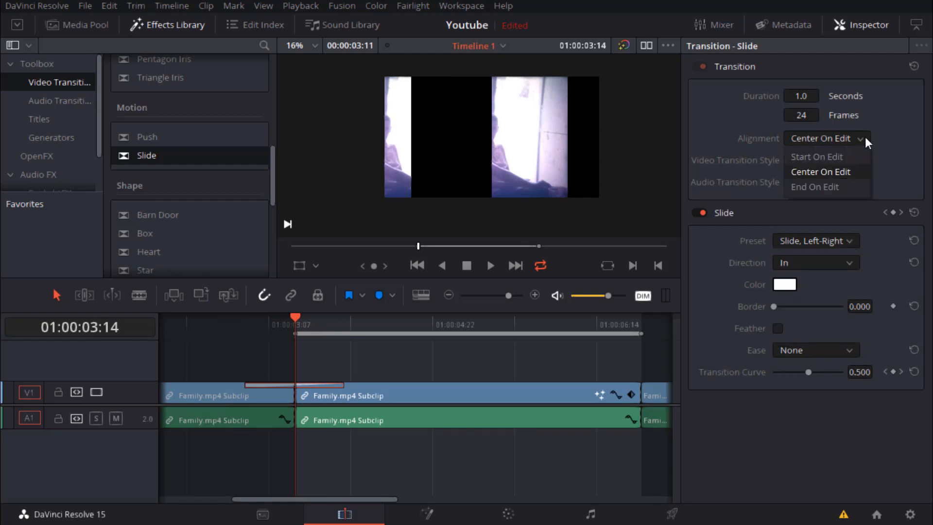
pyautogui.click(865, 139)
pyautogui.click(855, 160)
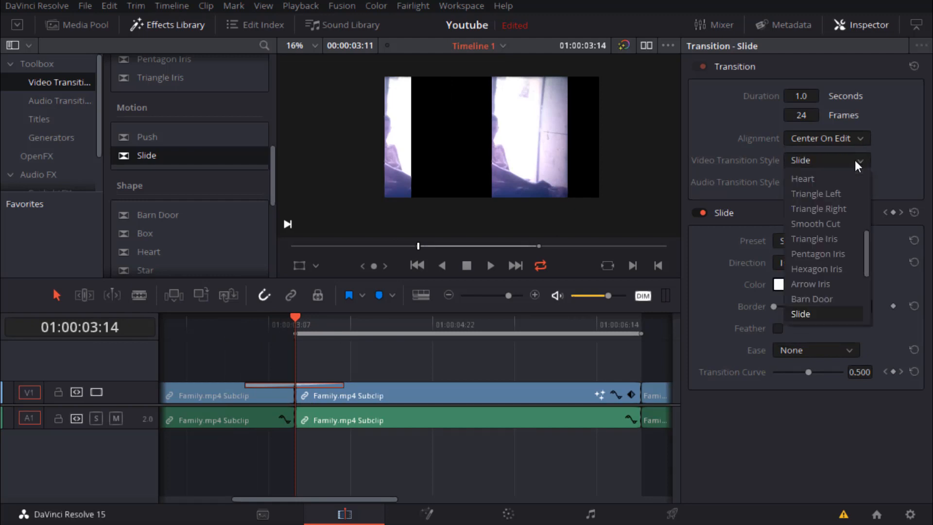
pyautogui.click(855, 161)
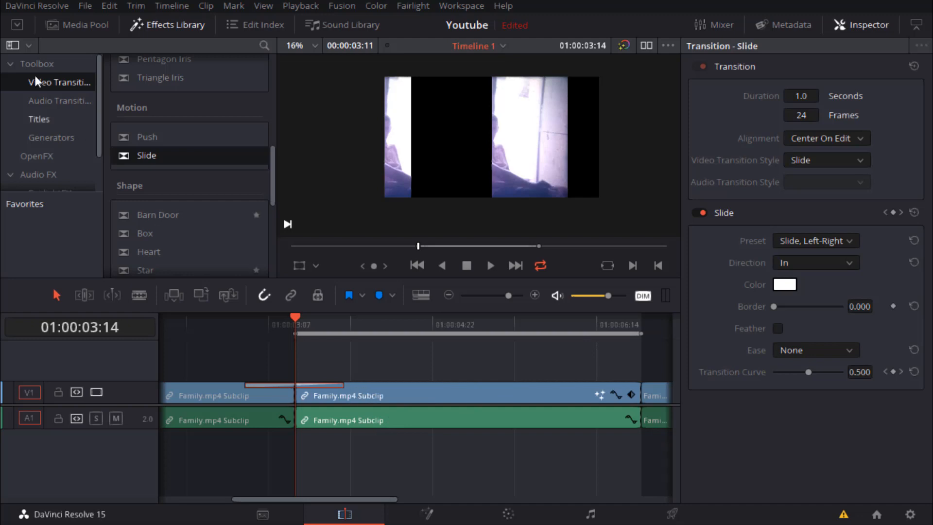
# - View the available audio transitions, and hide the meters and the mixer on the Fairlight page
pyautogui.click(53, 102)
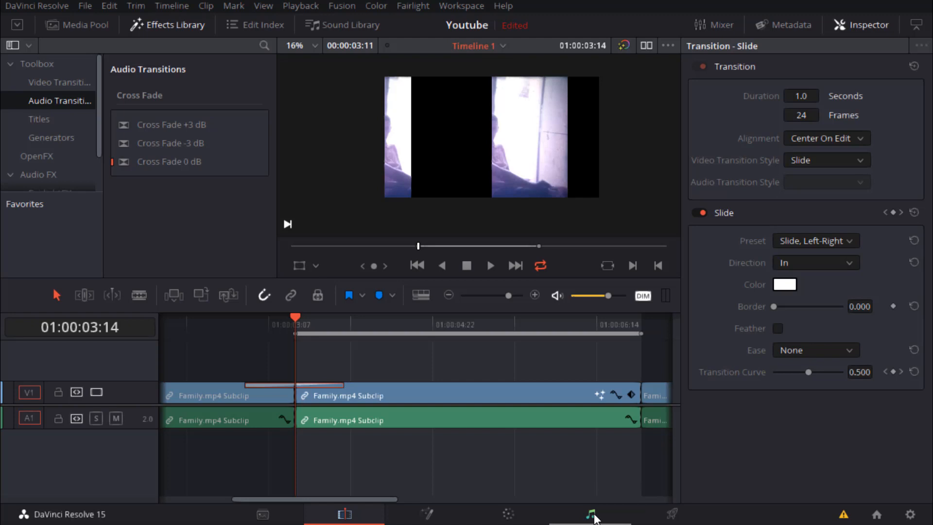
pyautogui.click(594, 517)
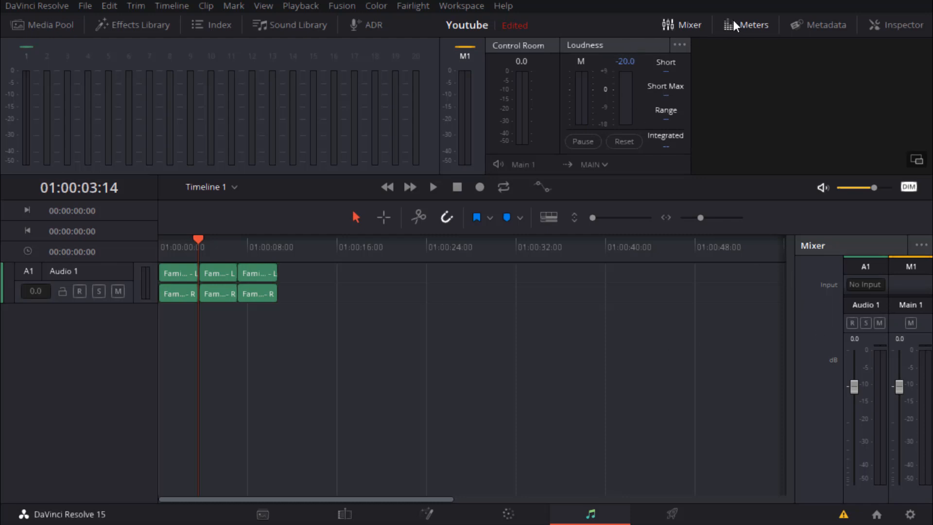
pyautogui.click(751, 27)
pyautogui.click(684, 23)
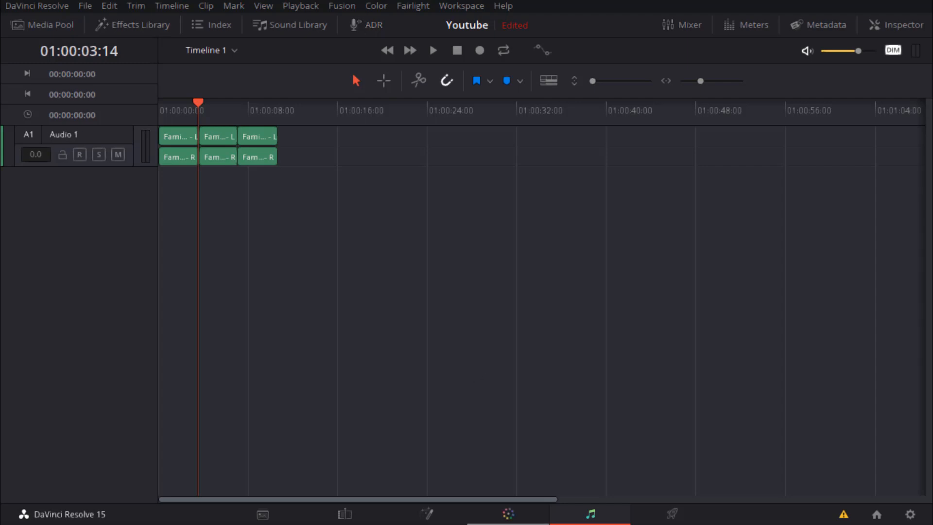
# - Return to the Edit page and delete the Slide transition between the first and middle clips
pyautogui.click(345, 521)
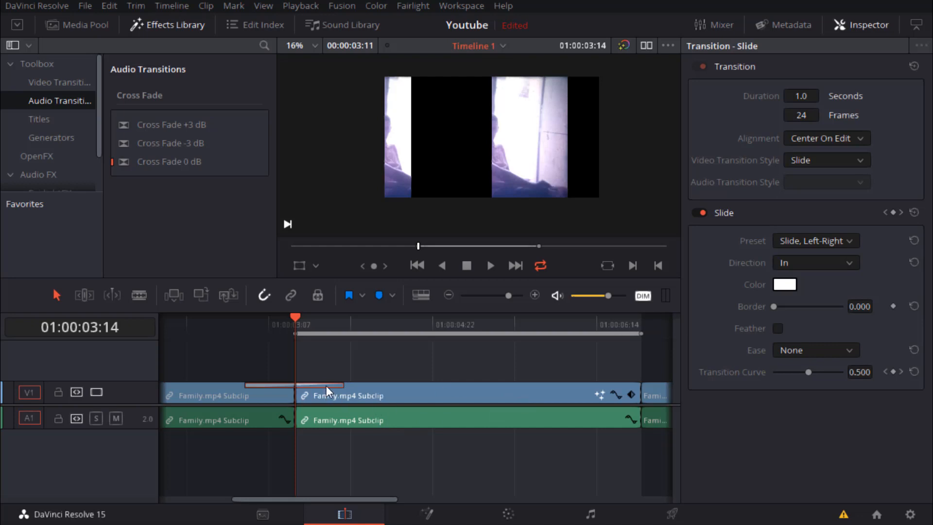
pyautogui.press('Delete')
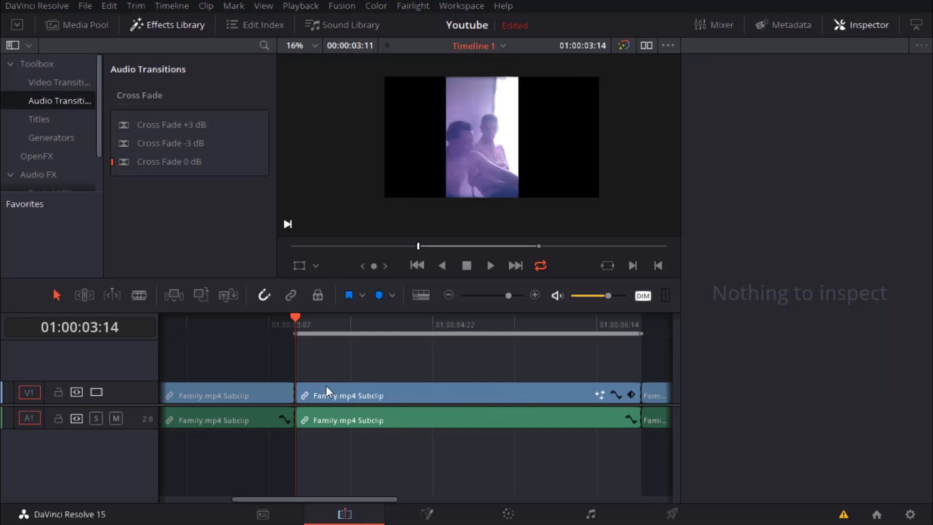
# - Add an L Lower 3rd title on track V2 above the middle clip and preview it at 01:00:04:11
pyautogui.click(59, 119)
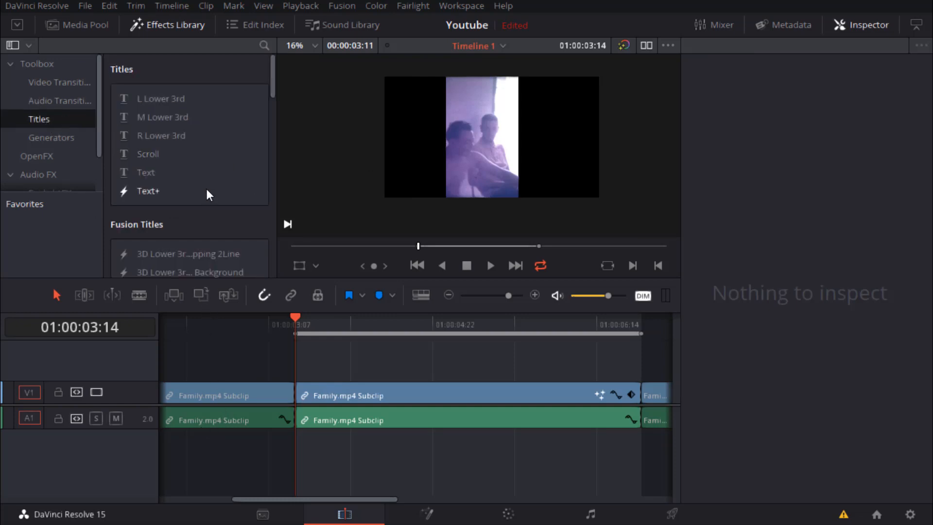
pyautogui.scroll(-2, 210, 142)
pyautogui.scroll(1, 200, 134)
pyautogui.scroll(1, 200, 129)
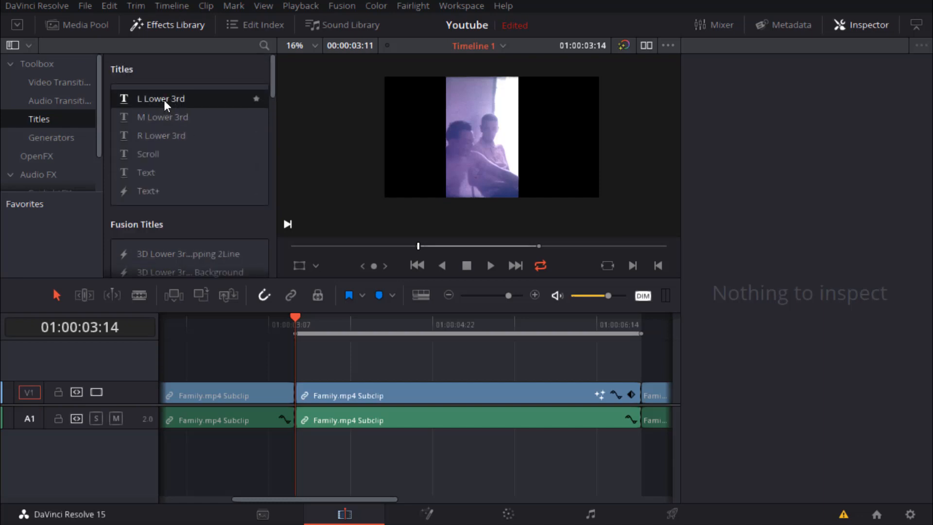
pyautogui.moveTo(163, 99); pyautogui.dragTo(328, 377)
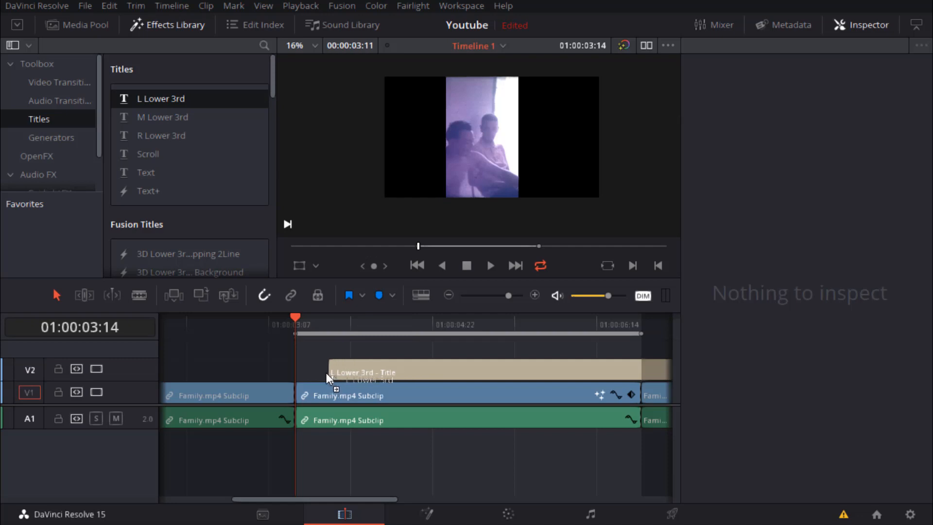
pyautogui.click(383, 325)
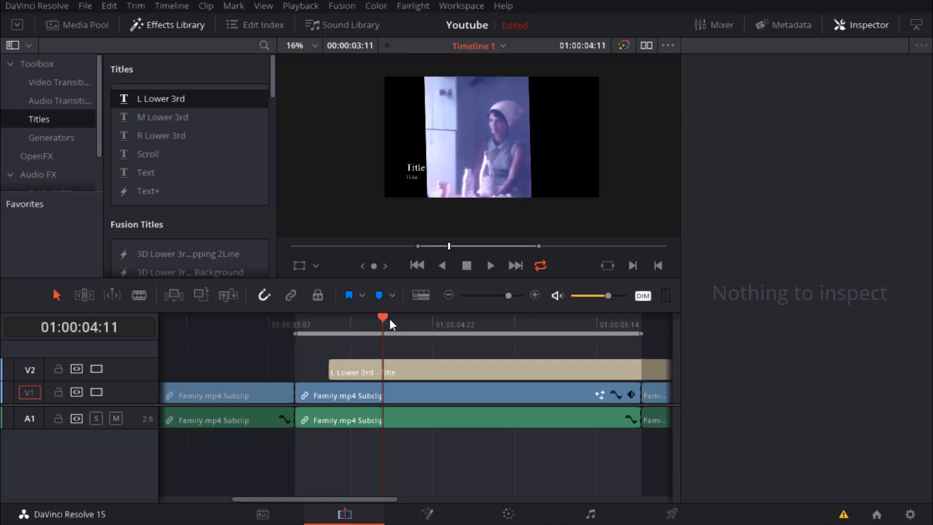
pyautogui.moveTo(387, 320)
pyautogui.mouseDown()
pyautogui.moveTo(444, 322)
pyautogui.moveTo(382, 317)
pyautogui.mouseUp()
# - Scale the L Lower 3rd title to about 0.79 and move it to about X -244, Y -140 in the viewer, and review its text settings
pyautogui.click(422, 371)
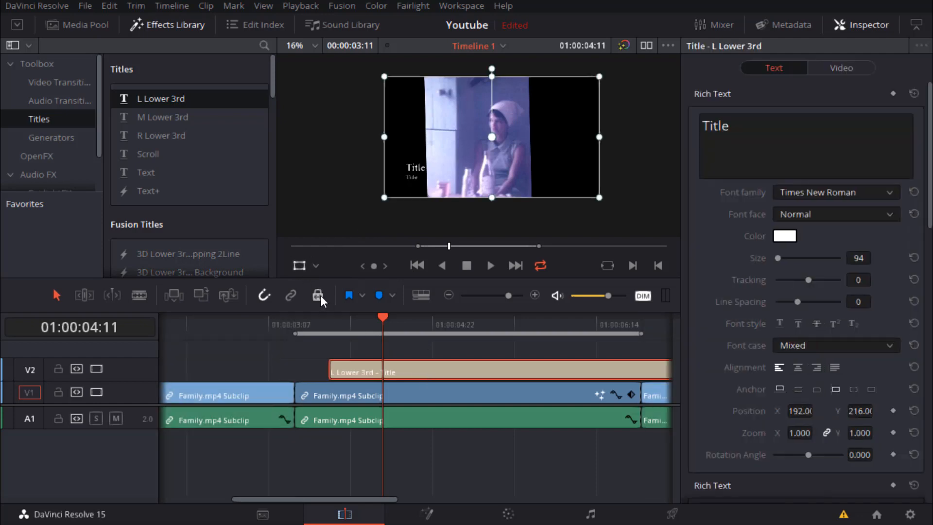
pyautogui.moveTo(426, 168)
pyautogui.mouseDown()
pyautogui.moveTo(599, 139)
pyautogui.moveTo(456, 178)
pyautogui.moveTo(419, 159)
pyautogui.mouseUp()
pyautogui.moveTo(591, 74); pyautogui.dragTo(569, 86)
pyautogui.moveTo(551, 117); pyautogui.dragTo(537, 130)
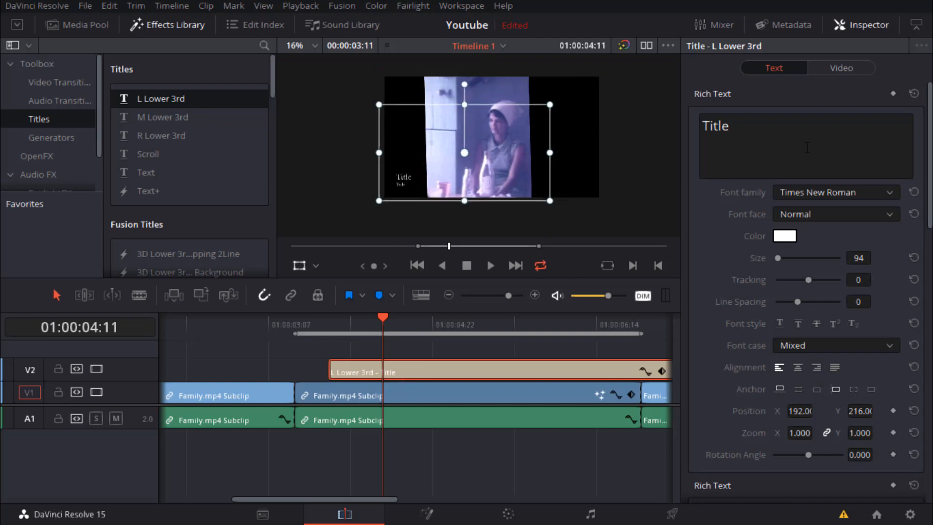
pyautogui.scroll(-3, 874, 369)
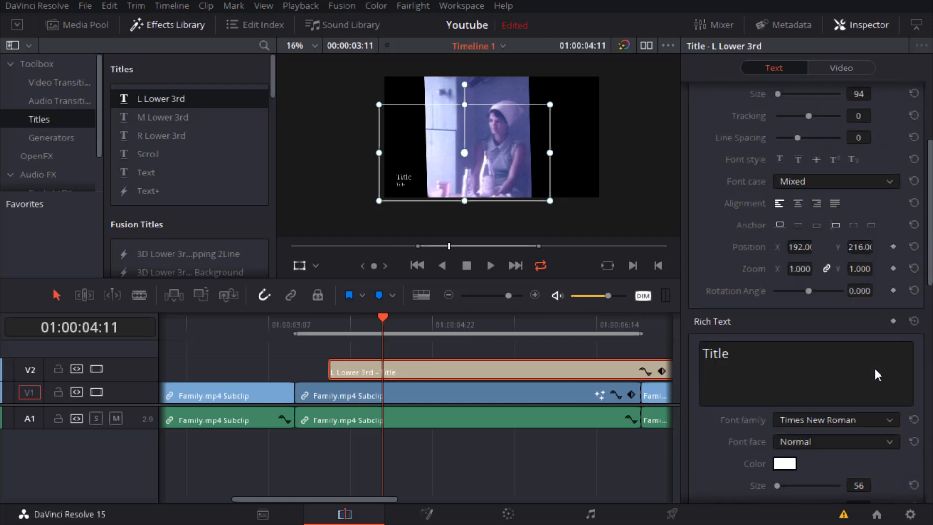
pyautogui.scroll(-11, 876, 372)
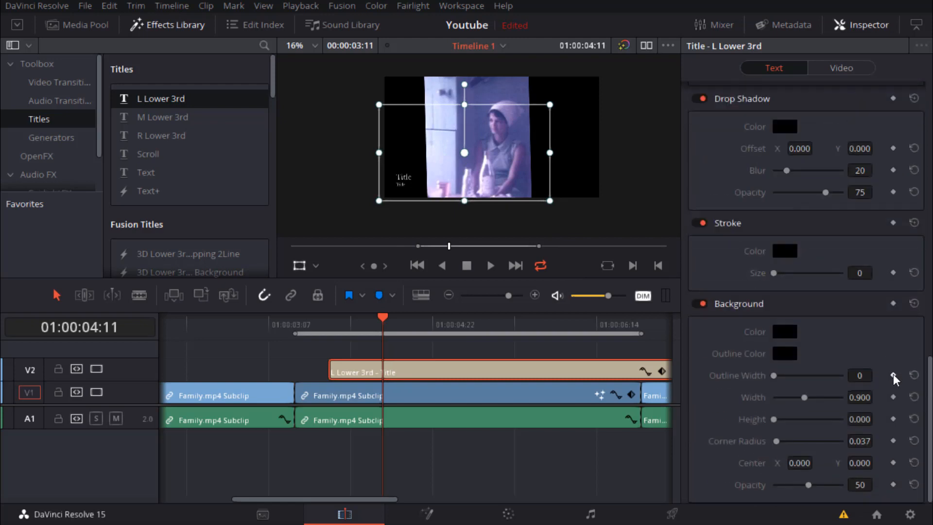
pyautogui.scroll(6, 923, 405)
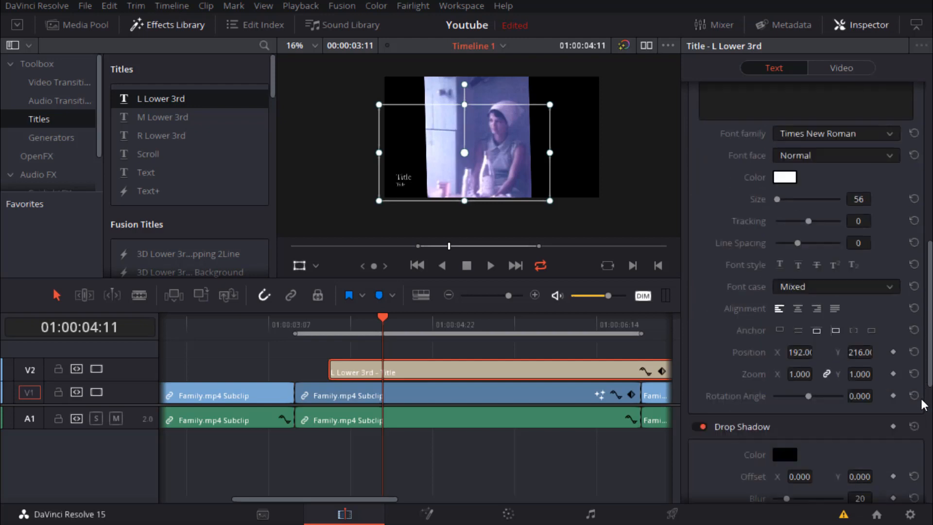
pyautogui.scroll(8, 923, 406)
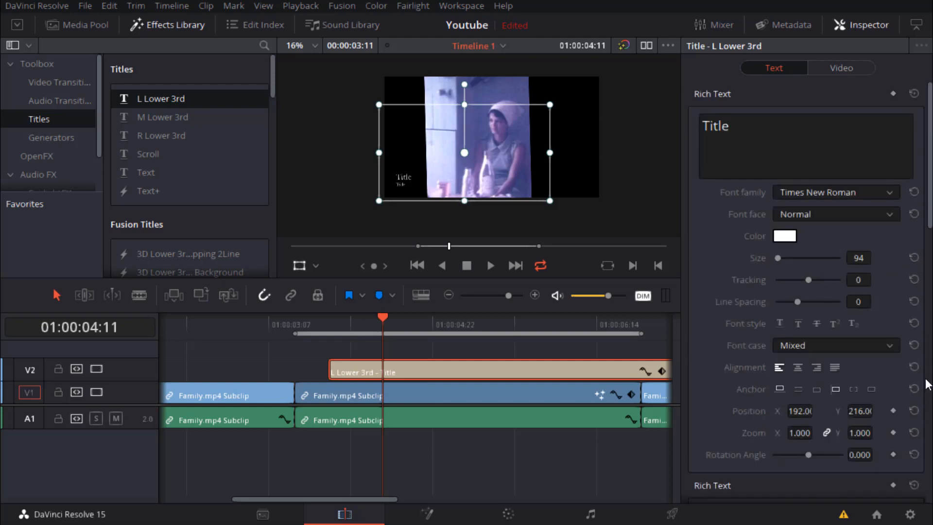
# - Set the title's video zoom to 0.714 and its Y position to -102.3, and review the cropping and Dynamic Zoom settings
pyautogui.click(845, 68)
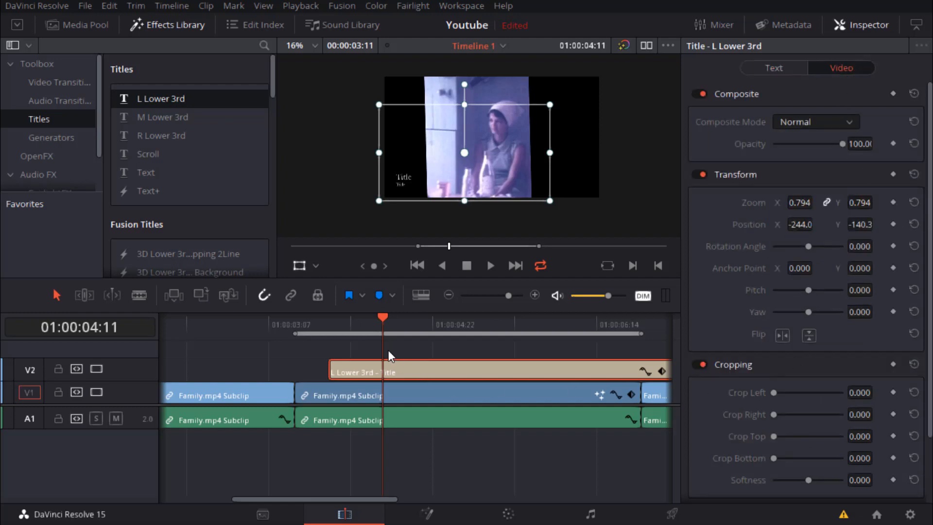
pyautogui.moveTo(800, 202)
pyautogui.mouseDown()
pyautogui.moveTo(817, 202)
pyautogui.moveTo(773, 202)
pyautogui.moveTo(798, 202)
pyautogui.mouseUp()
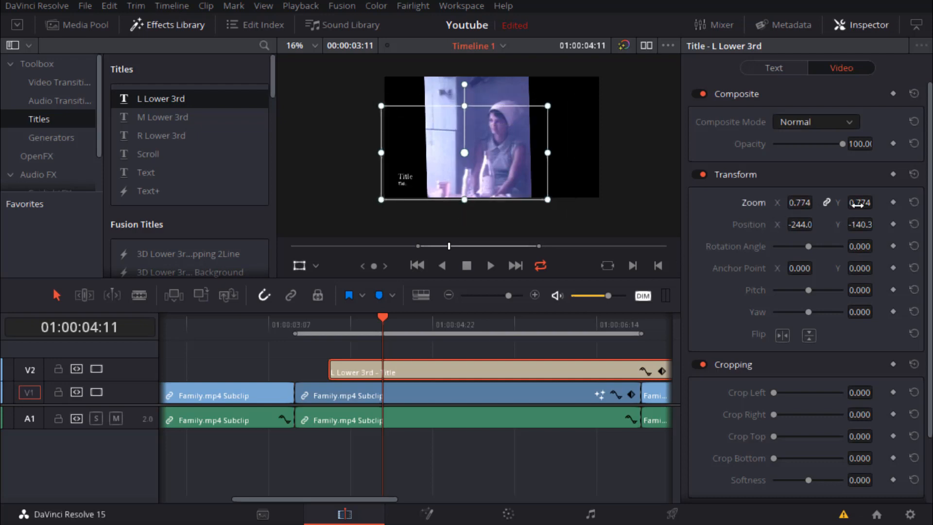
pyautogui.moveTo(858, 205); pyautogui.dragTo(876, 225)
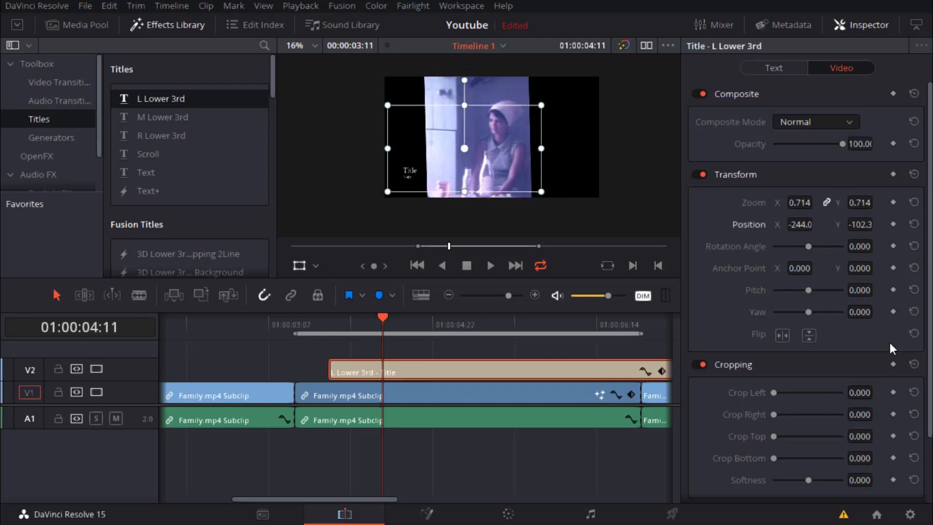
pyautogui.scroll(-3, 864, 271)
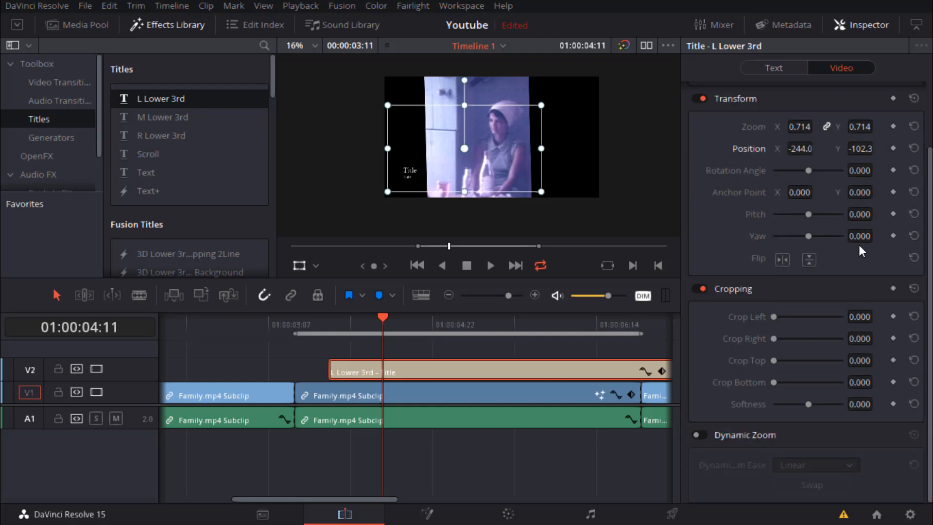
pyautogui.scroll(3, 859, 246)
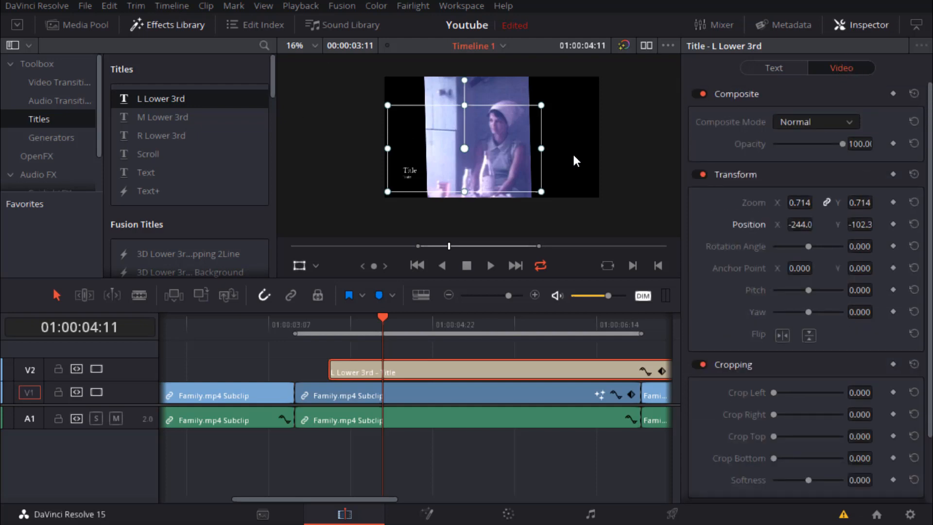
# - Examine the title's text, drop shadow, stroke and background settings, and browse the Fusion Titles in the library
pyautogui.click(780, 68)
pyautogui.scroll(-10, 893, 267)
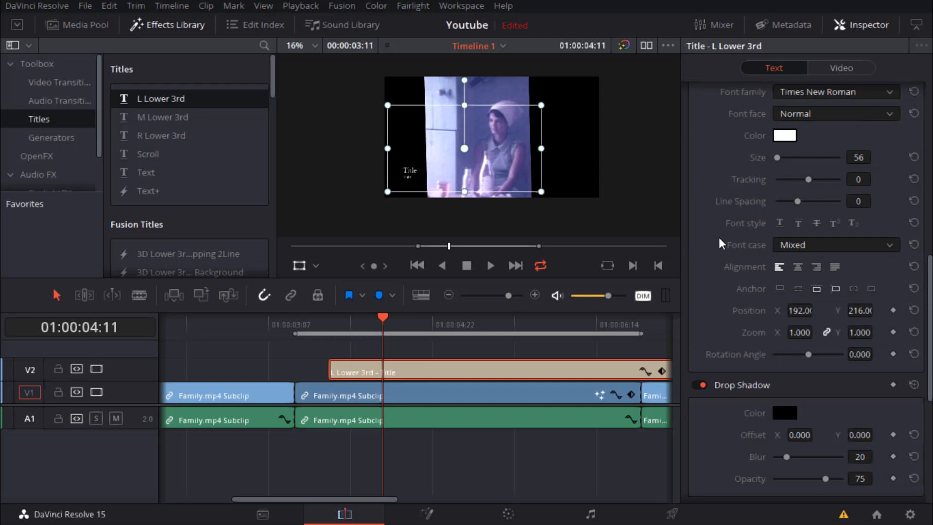
pyautogui.scroll(-7, 754, 267)
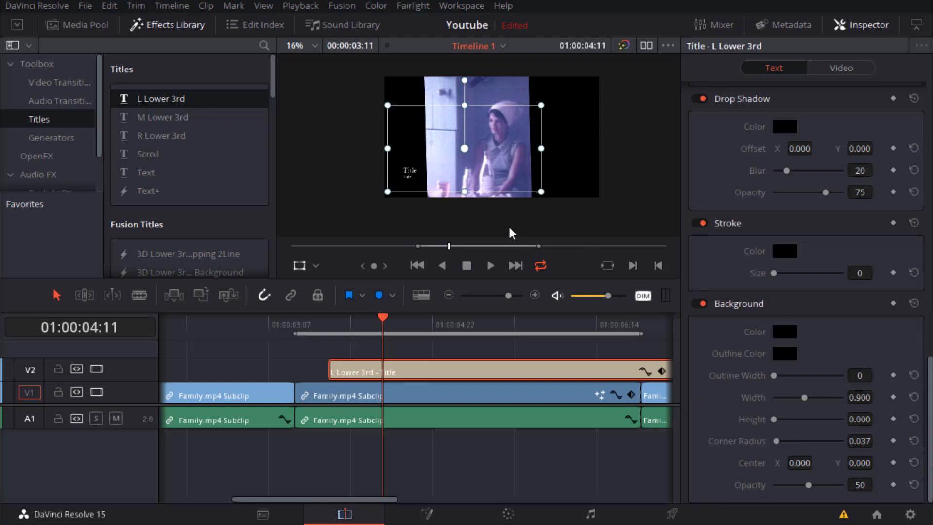
pyautogui.click(171, 120)
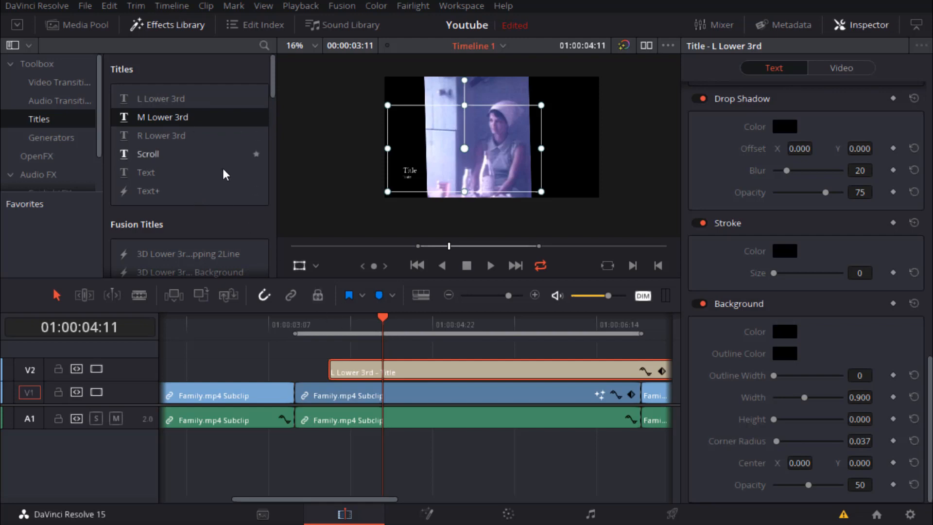
pyautogui.scroll(-5, 253, 184)
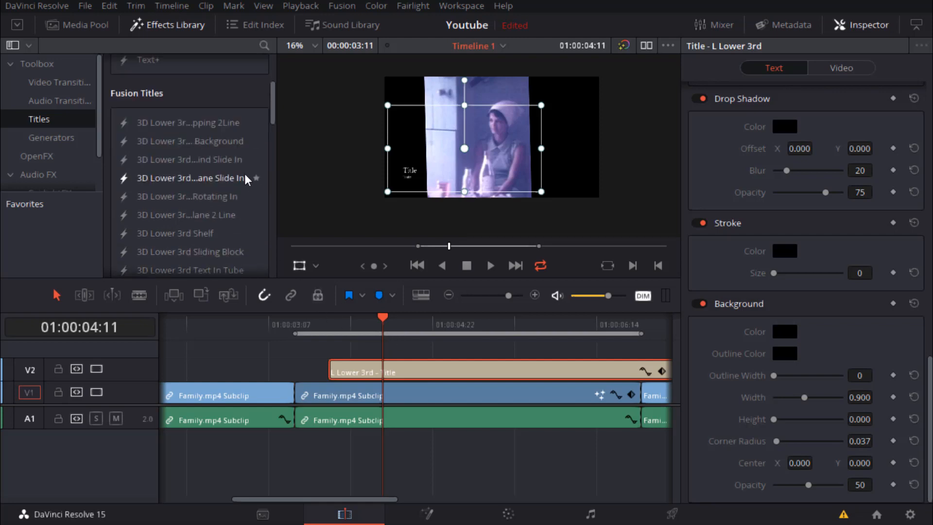
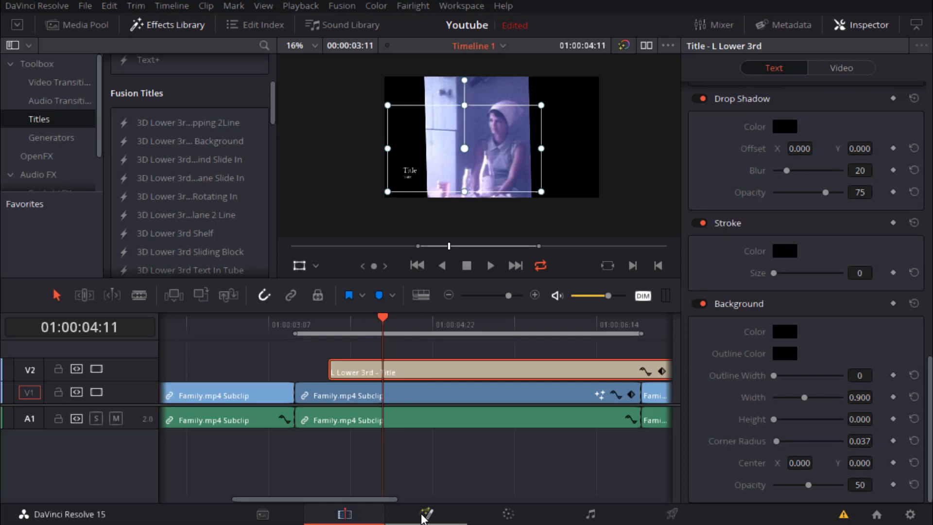
pyautogui.scroll(-10, 185, 214)
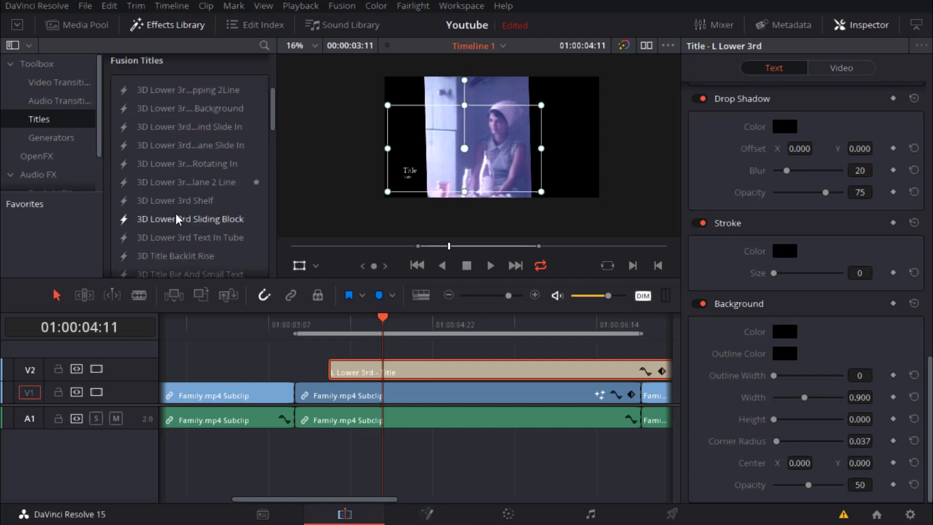
pyautogui.scroll(-3, 188, 198)
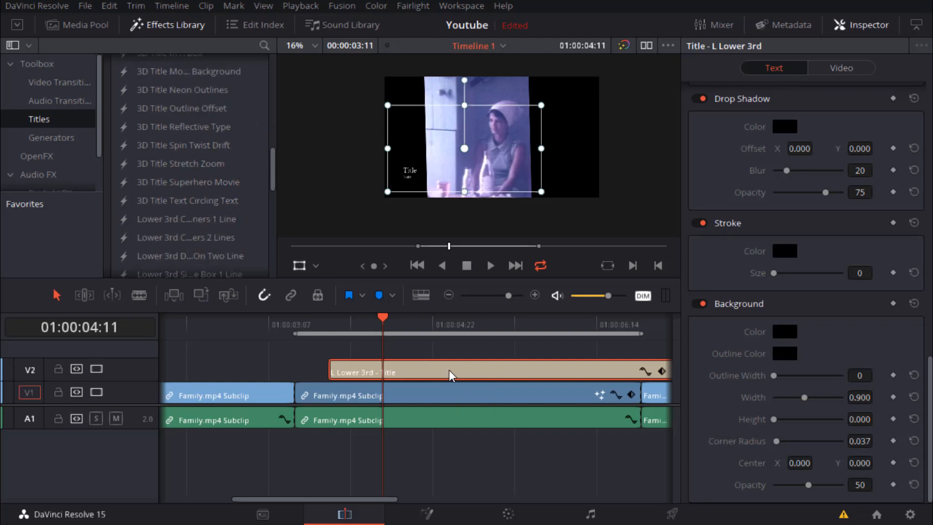
# - Replace the L Lower 3rd title on V2 with the 3D Title Text Circling Text Fusion title and preview it at 01:00:04:15
pyautogui.press('Delete')
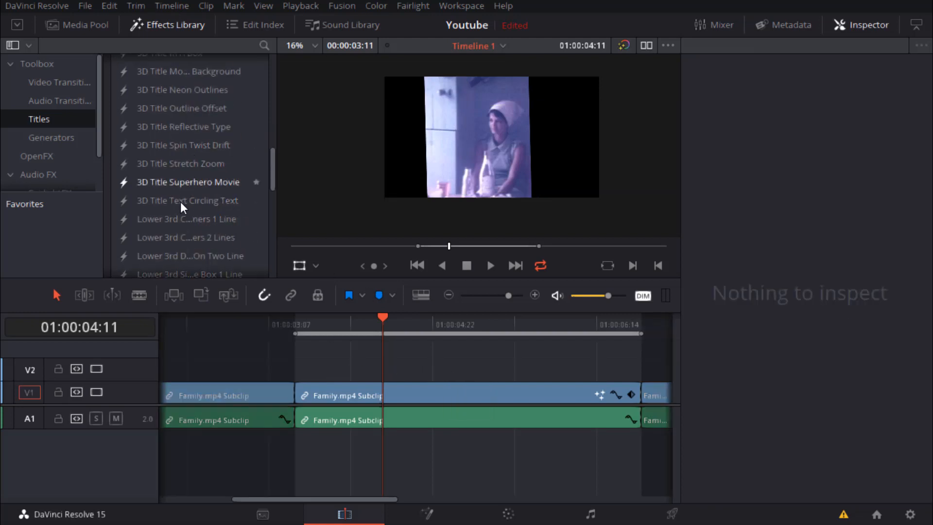
pyautogui.moveTo(180, 202); pyautogui.dragTo(326, 368)
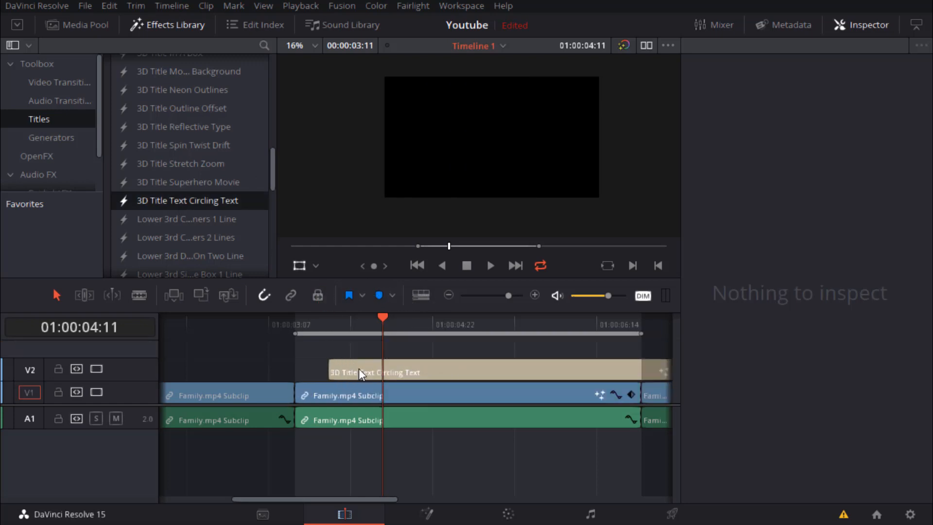
pyautogui.click(412, 373)
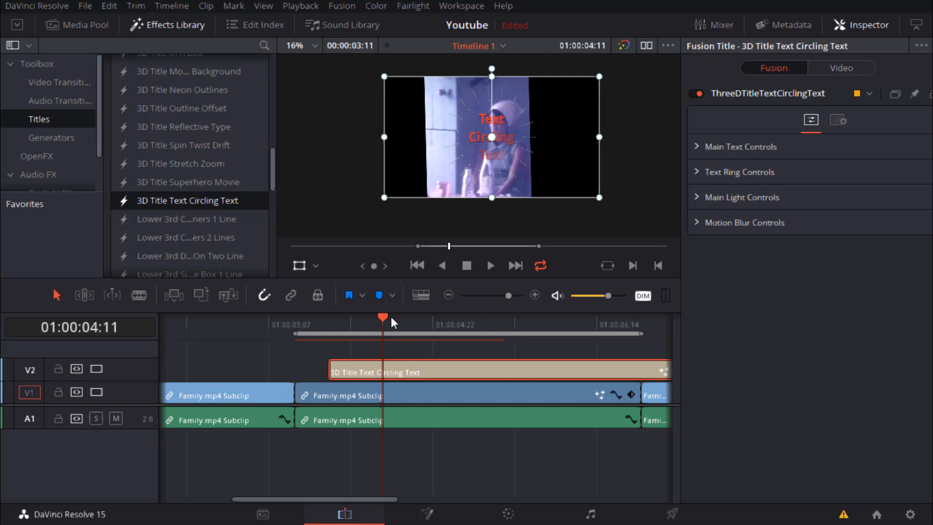
pyautogui.moveTo(387, 316)
pyautogui.mouseDown()
pyautogui.moveTo(357, 320)
pyautogui.moveTo(398, 329)
pyautogui.mouseUp()
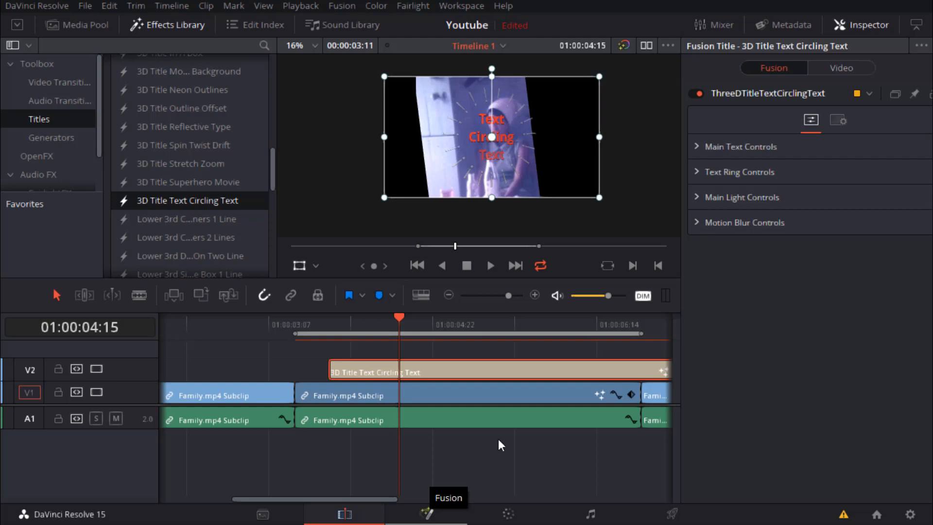
# - Examine the main text settings of the 3D Title Text Circling Text title on V2
pyautogui.click(702, 147)
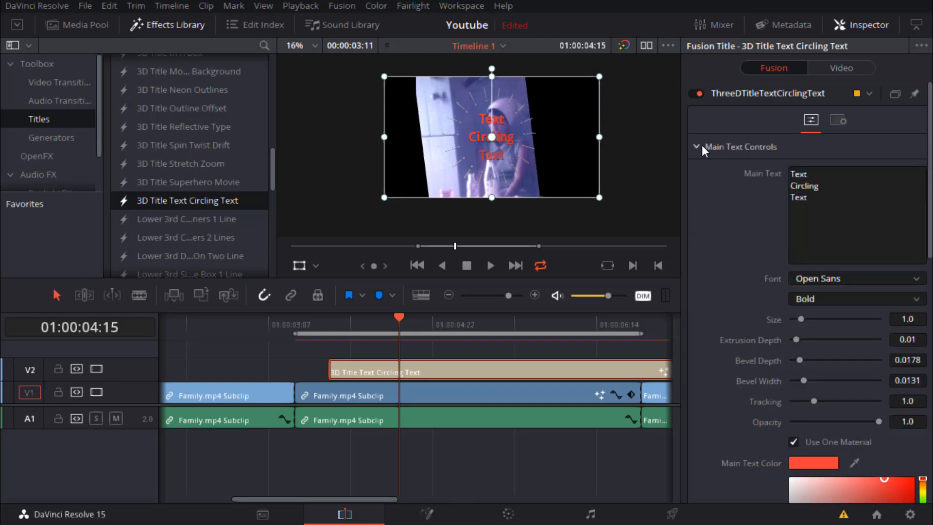
pyautogui.scroll(-5, 829, 323)
pyautogui.scroll(-4, 826, 320)
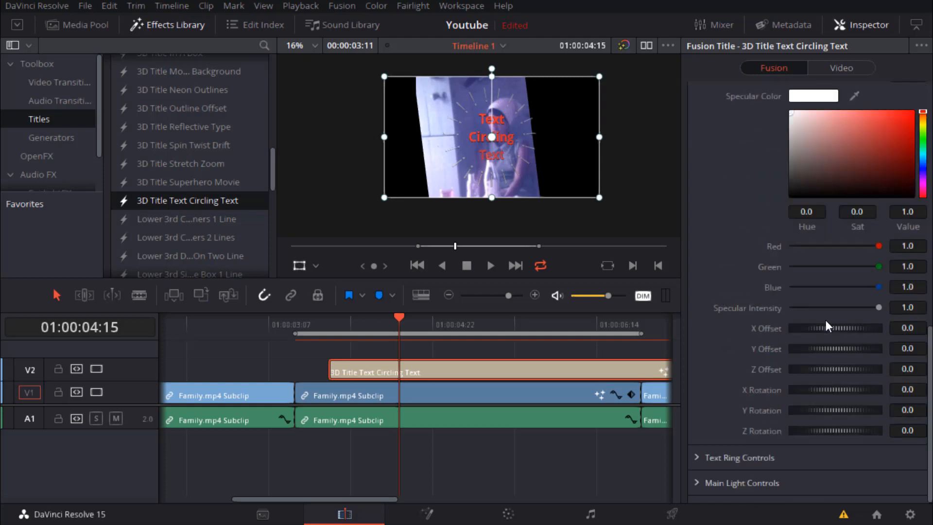
pyautogui.scroll(10, 824, 316)
pyautogui.click(695, 146)
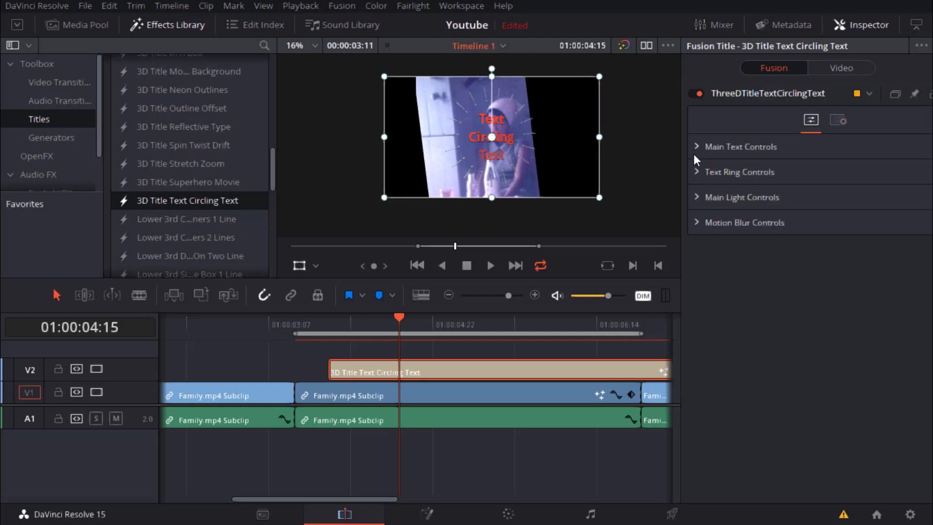
# - Change the text ring color of the 3D Title Text Circling Text title to yellow and review the remaining ring settings
pyautogui.click(697, 172)
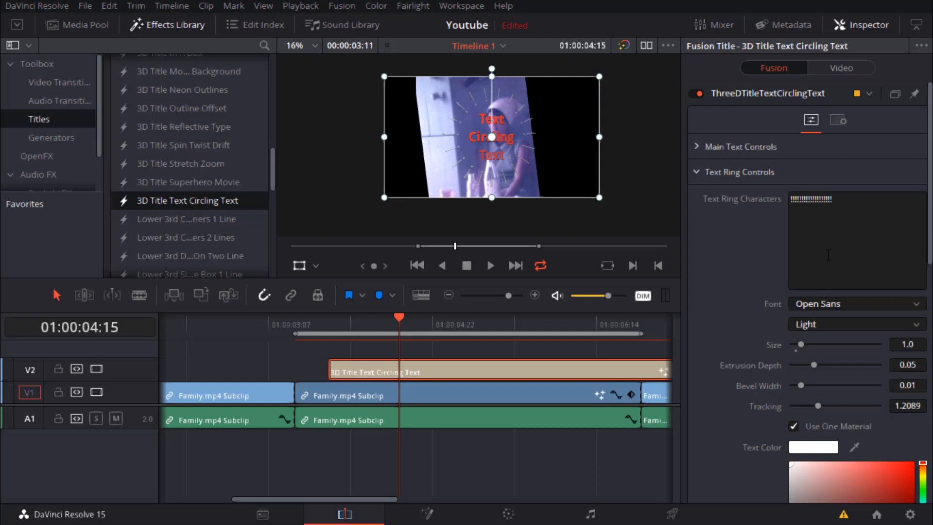
pyautogui.scroll(-3, 828, 255)
pyautogui.scroll(3, 826, 255)
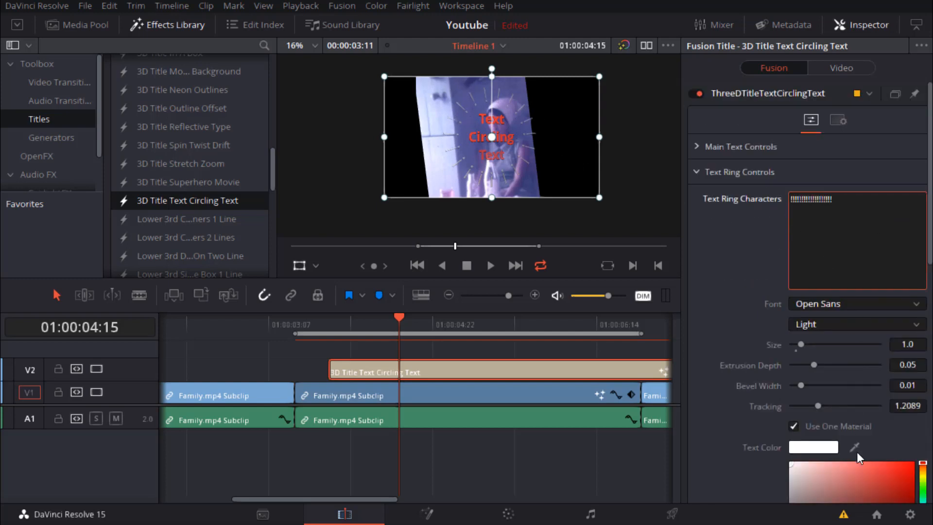
pyautogui.moveTo(861, 475)
pyautogui.mouseDown()
pyautogui.moveTo(830, 480)
pyautogui.moveTo(922, 466)
pyautogui.mouseUp()
pyautogui.click(922, 477)
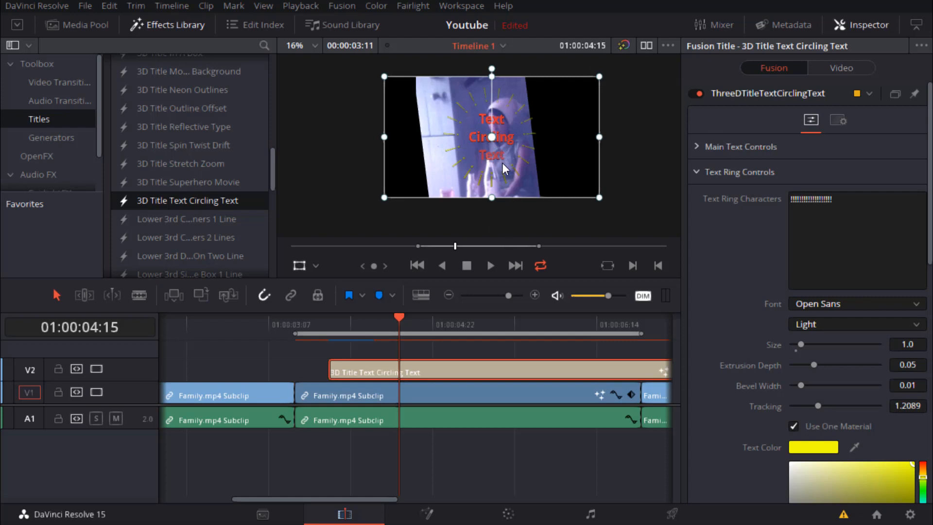
pyautogui.scroll(-1, 500, 155)
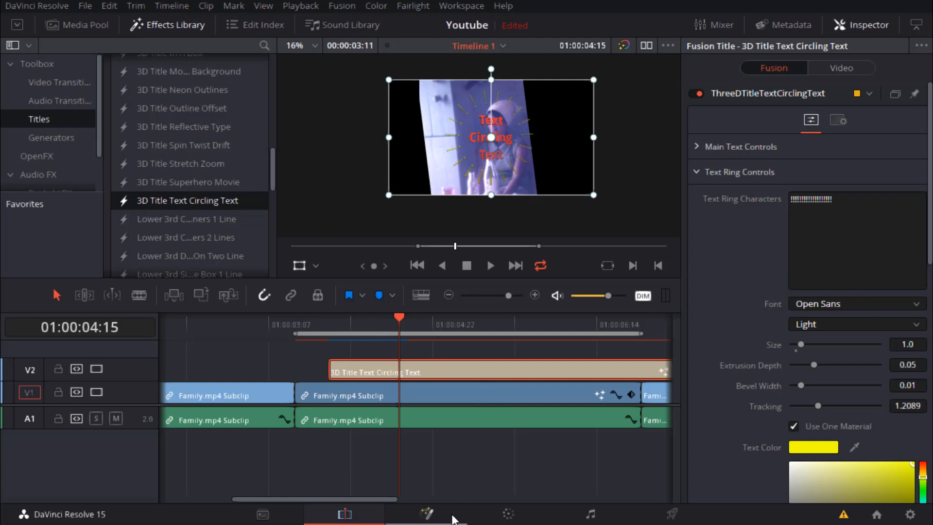
pyautogui.scroll(-6, 866, 266)
pyautogui.scroll(-5, 883, 327)
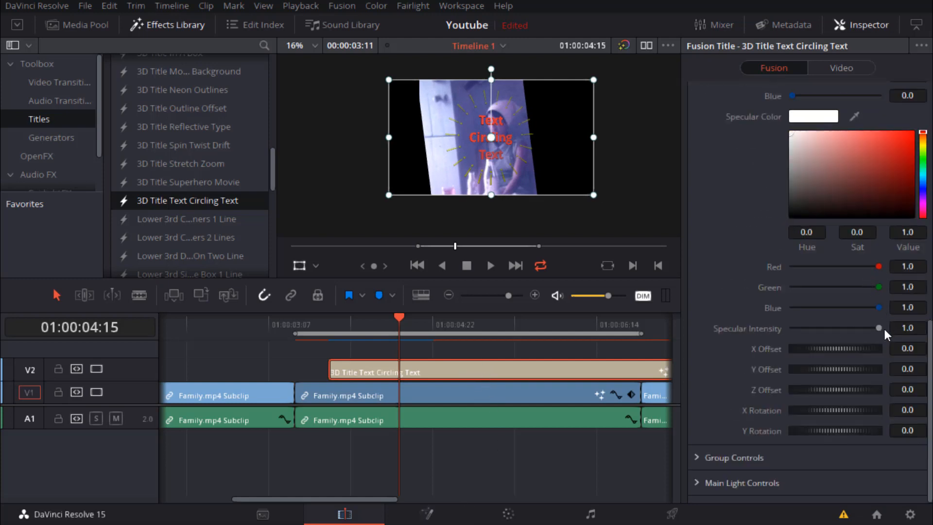
pyautogui.scroll(10, 832, 257)
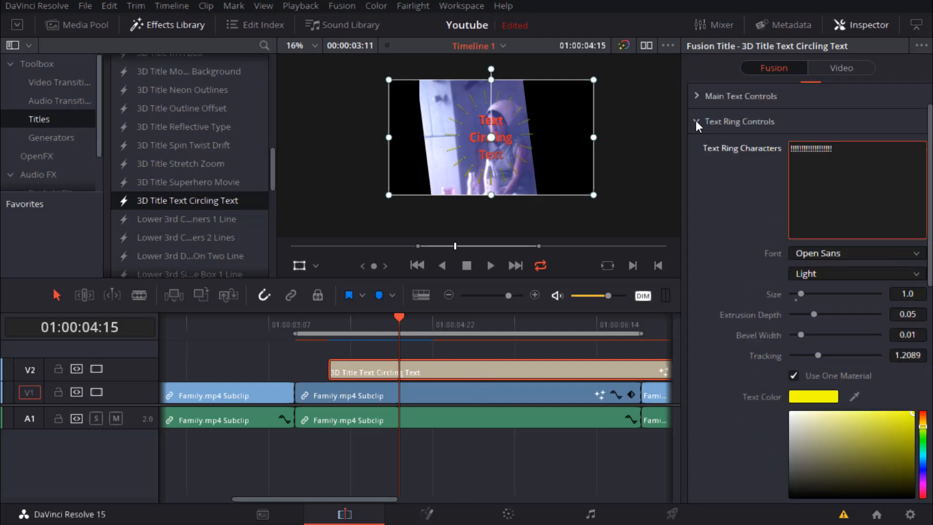
pyautogui.click(695, 121)
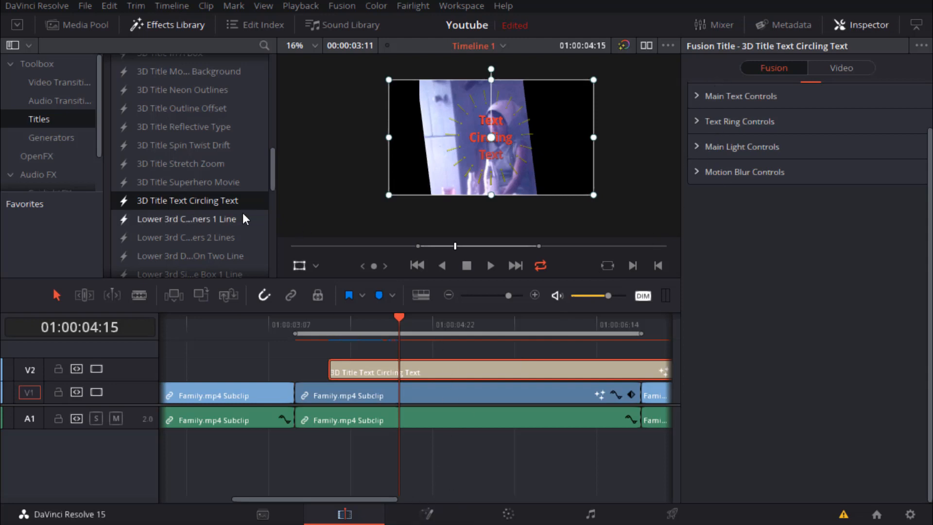
pyautogui.scroll(5, 244, 218)
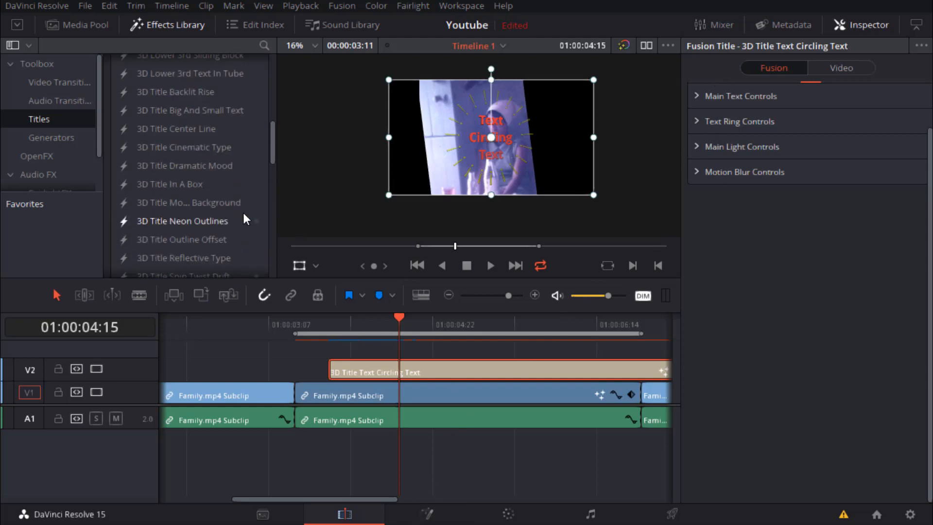
pyautogui.click(444, 357)
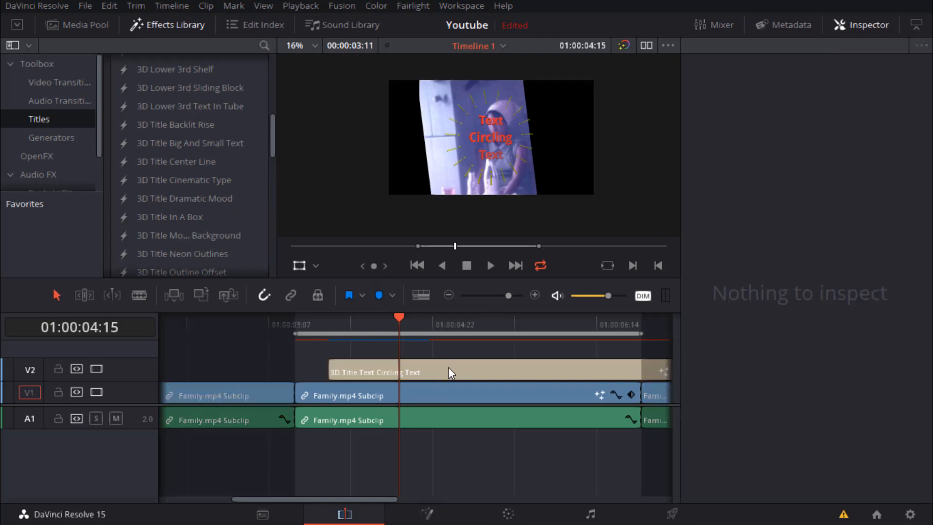
pyautogui.click(448, 373)
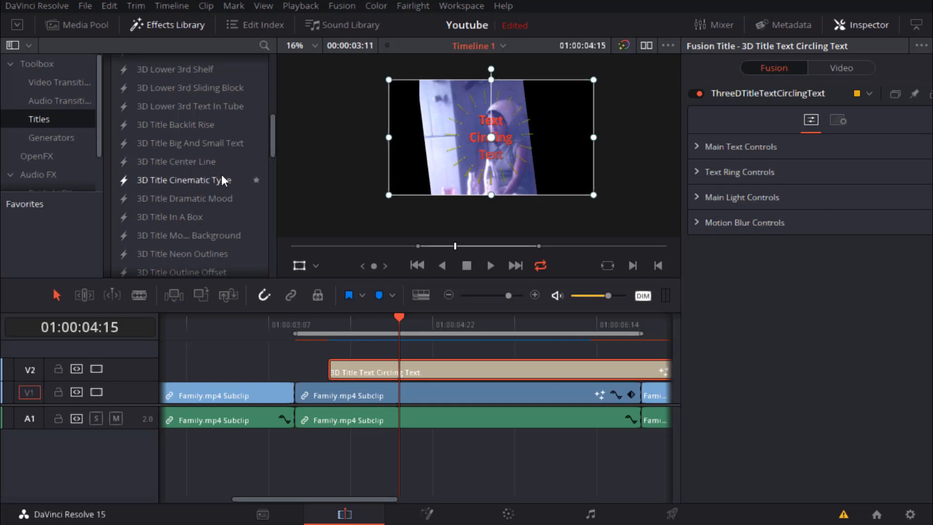
pyautogui.scroll(3, 540, 107)
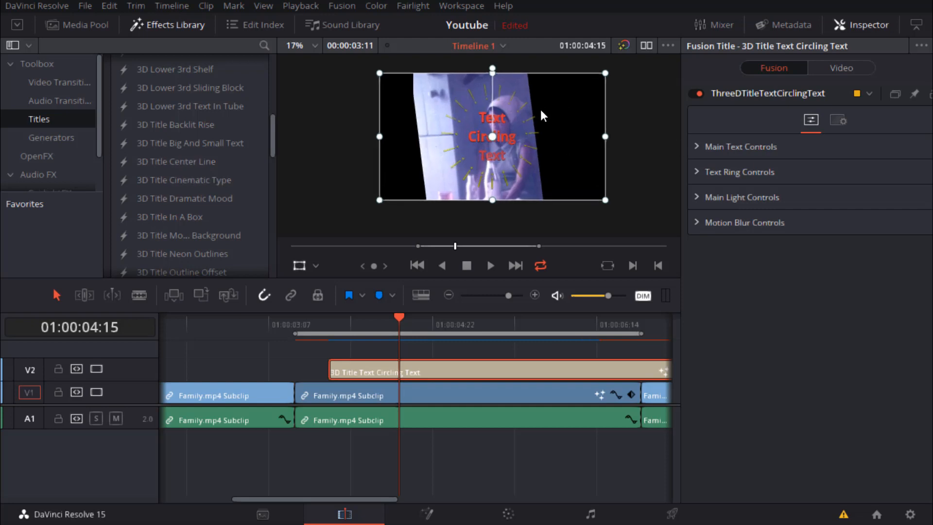
pyautogui.moveTo(541, 112); pyautogui.dragTo(504, 125)
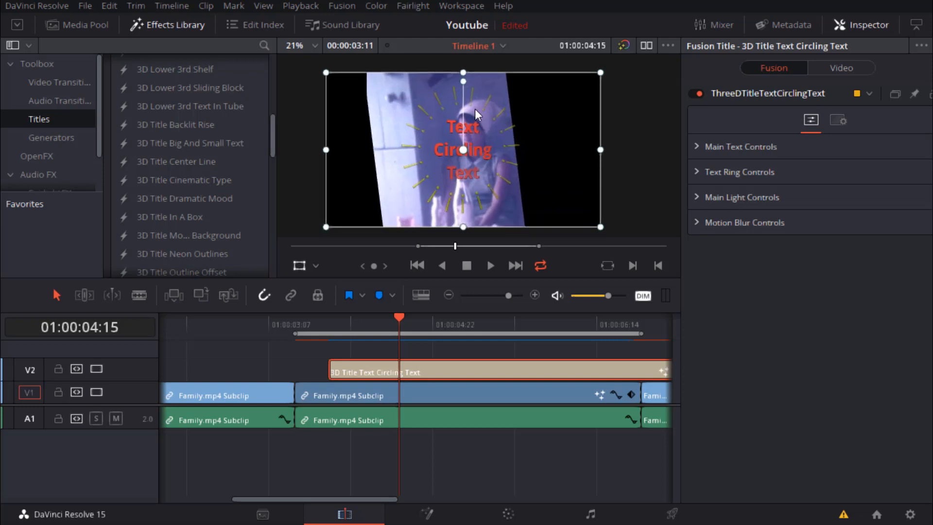
# - Set the Render Cache mode to Smart
pyautogui.click(301, 6)
pyautogui.moveTo(336, 51)
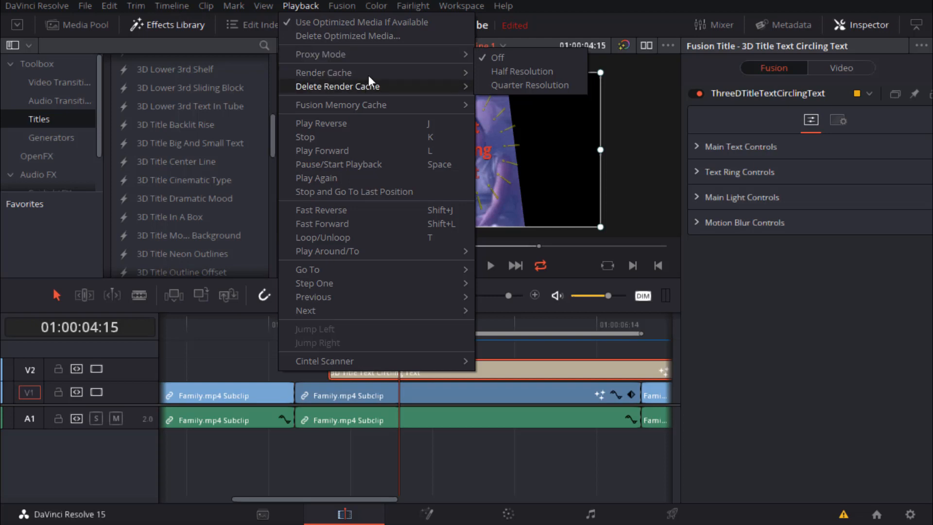
pyautogui.moveTo(367, 75)
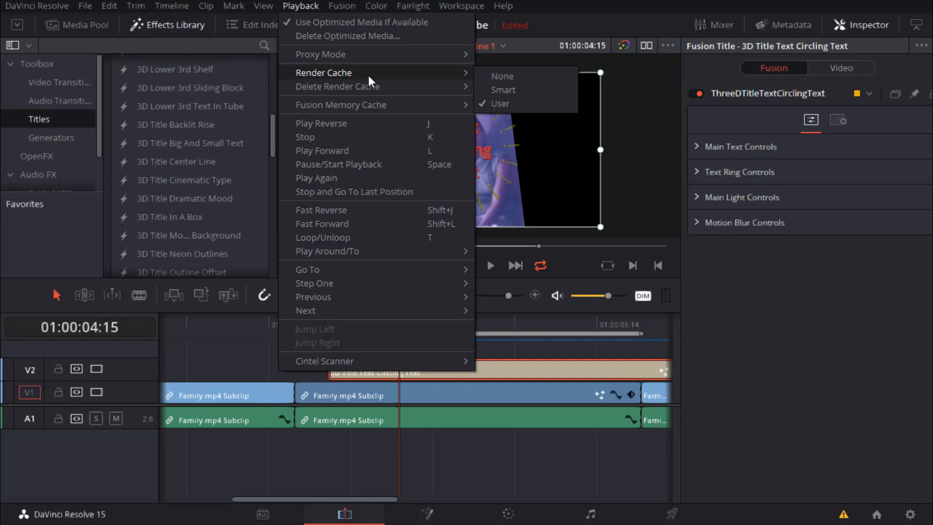
pyautogui.click(522, 89)
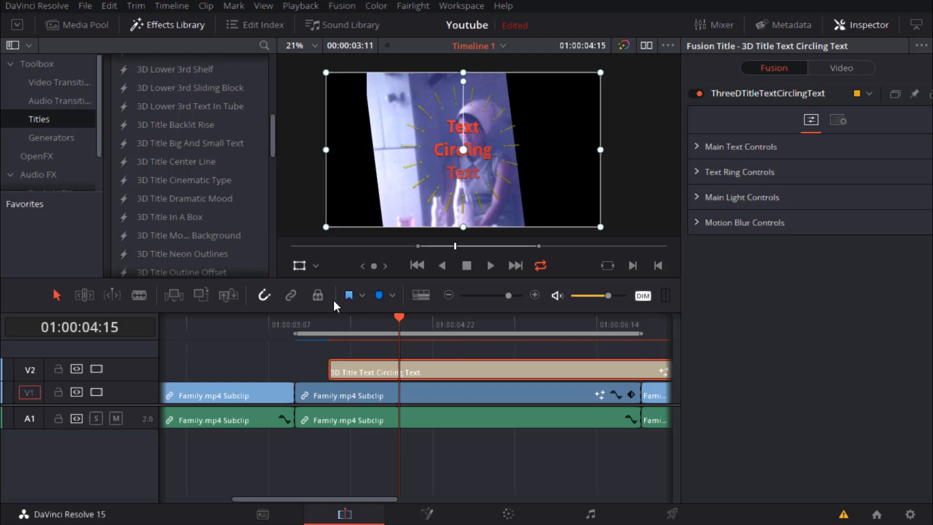
# - Play back the title section from the start of the middle clip at 01:00:03:14 and review the Render Cache options
pyautogui.moveTo(398, 321); pyautogui.dragTo(296, 329)
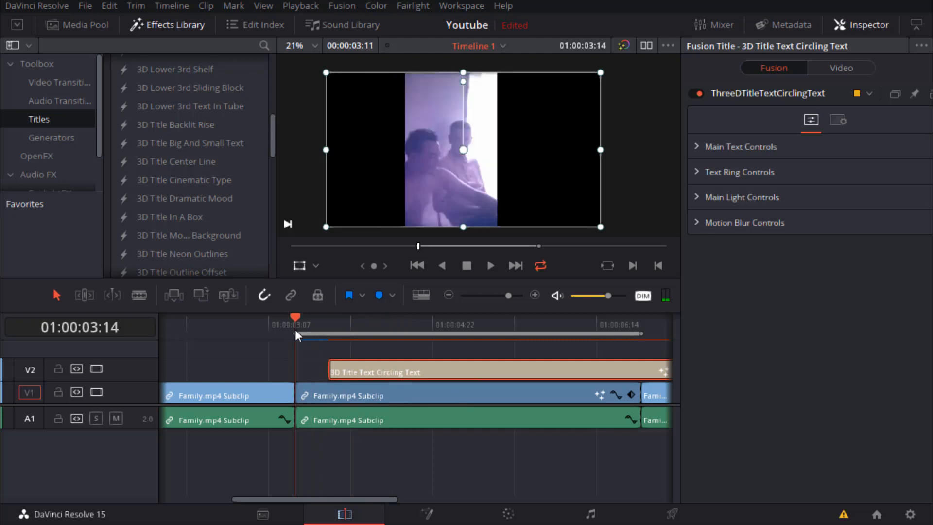
pyautogui.press('space')
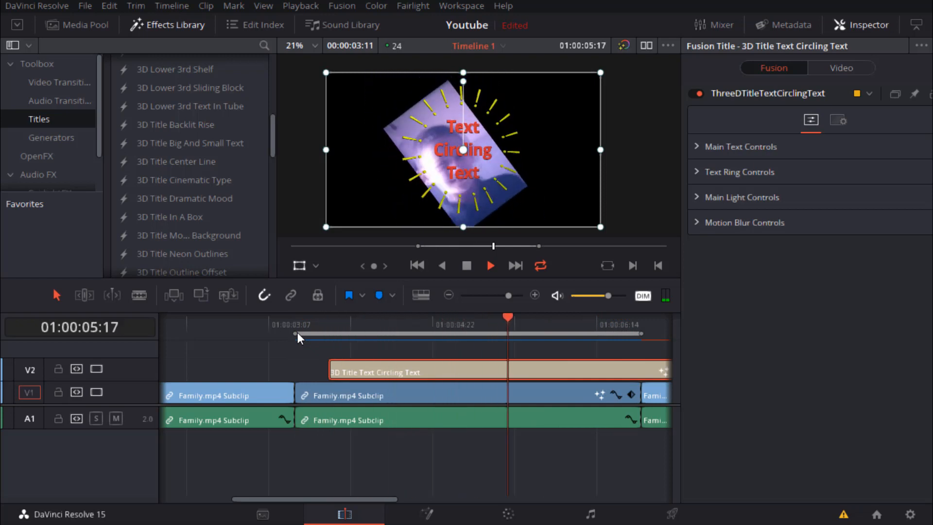
pyautogui.press('space')
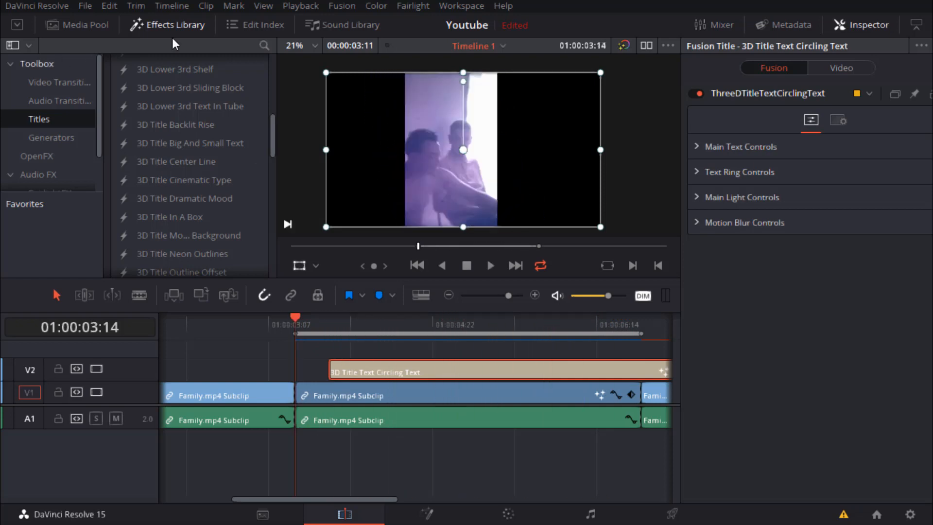
pyautogui.click(297, 6)
pyautogui.moveTo(339, 54)
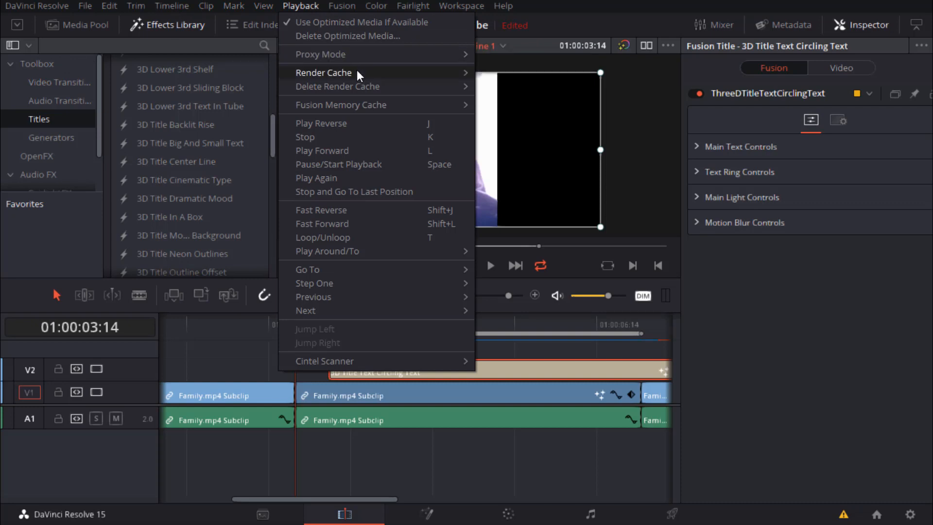
pyautogui.moveTo(355, 69)
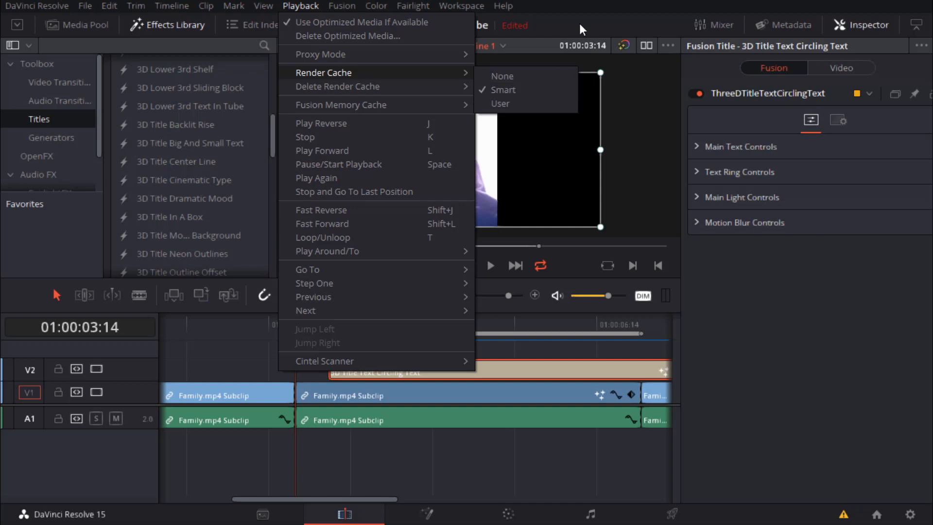
pyautogui.click(588, 4)
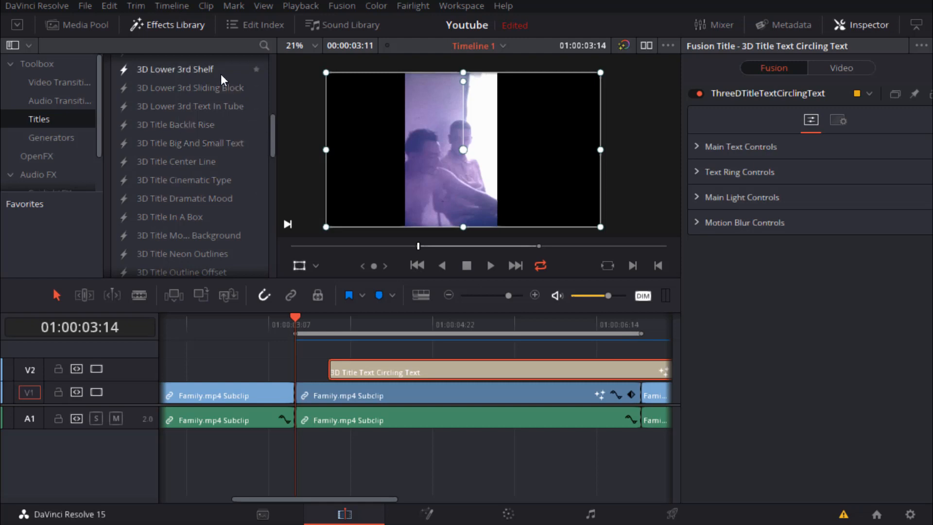
# - Replace the circling text title on V2 with a Text+ title starting at 01:00:03:14 and preview it at 01:00:04:13
pyautogui.scroll(-5, 220, 93)
pyautogui.scroll(-6, 237, 146)
pyautogui.scroll(12, 252, 146)
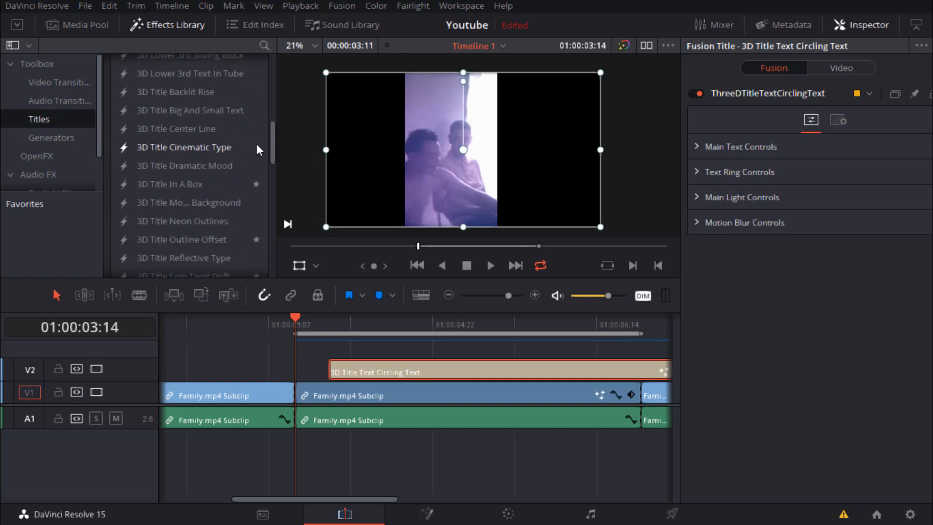
pyautogui.scroll(4, 255, 142)
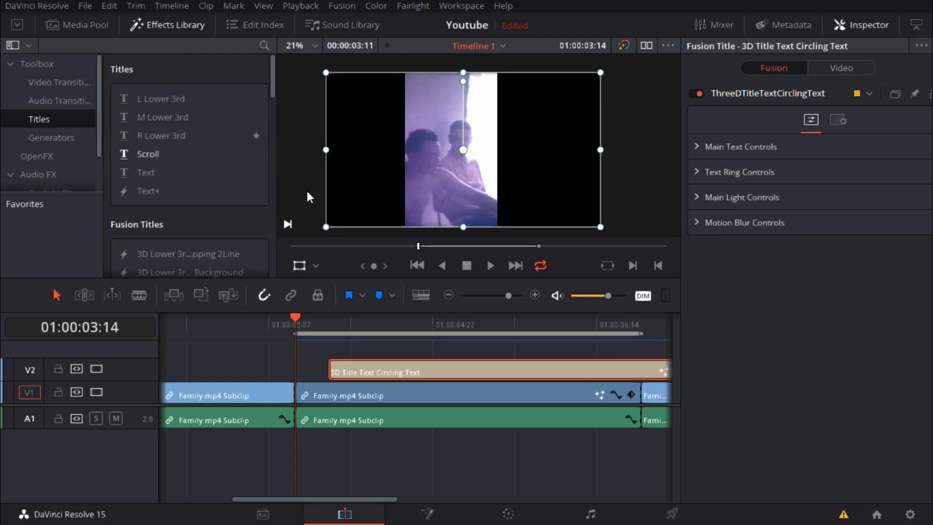
pyautogui.click(480, 351)
pyautogui.click(478, 368)
pyautogui.press('Delete')
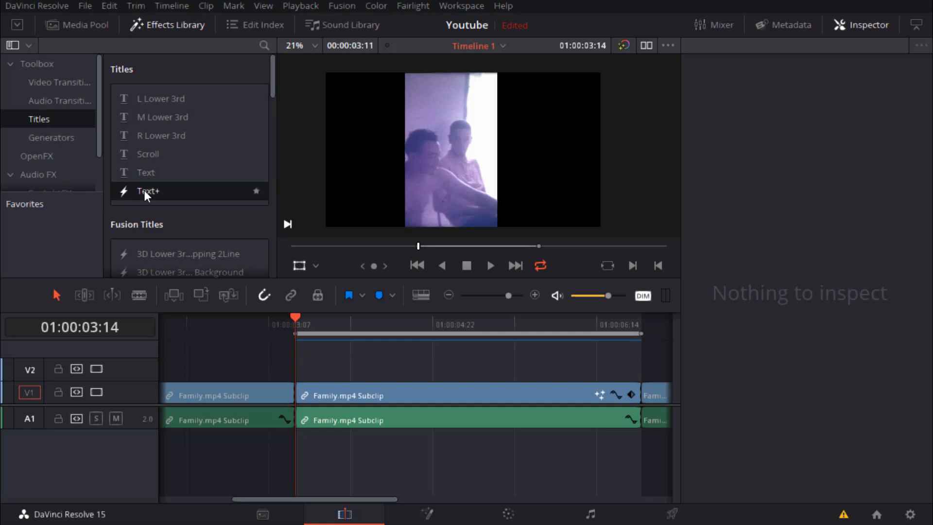
pyautogui.moveTo(145, 190); pyautogui.dragTo(301, 377)
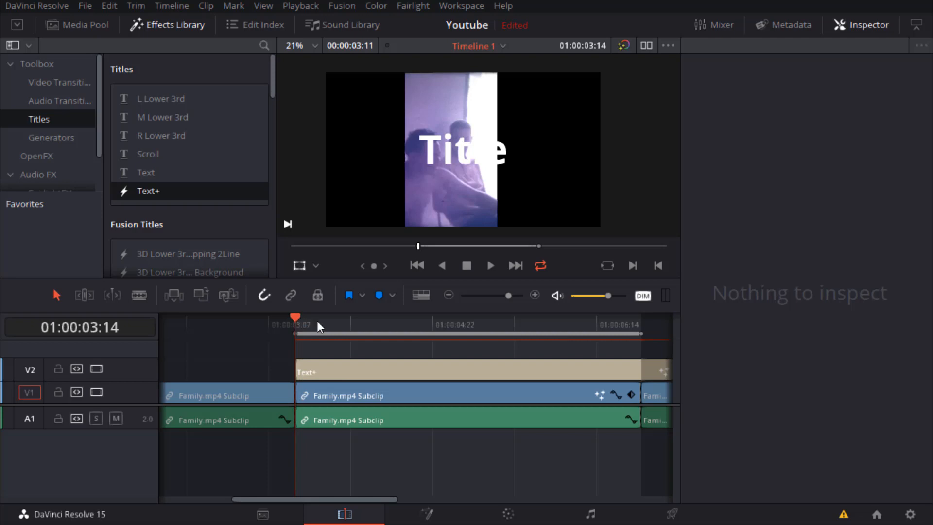
pyautogui.moveTo(335, 321); pyautogui.dragTo(390, 327)
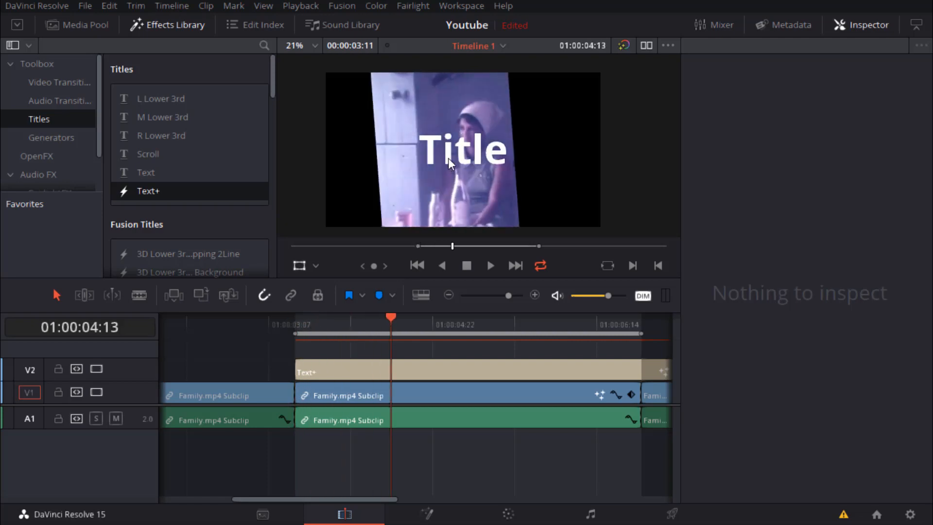
# - Set the Text+ title's Write On end to 0.0 with the playhead at 01:00:03:14, after reviewing its text settings
pyautogui.click(443, 373)
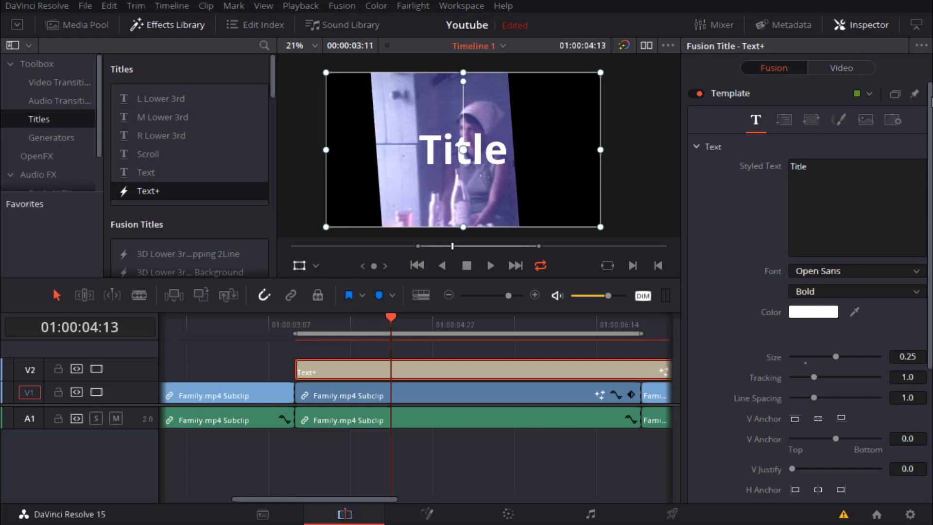
pyautogui.moveTo(929, 102)
pyautogui.mouseDown()
pyautogui.moveTo(929, 243)
pyautogui.moveTo(930, 87)
pyautogui.mouseUp()
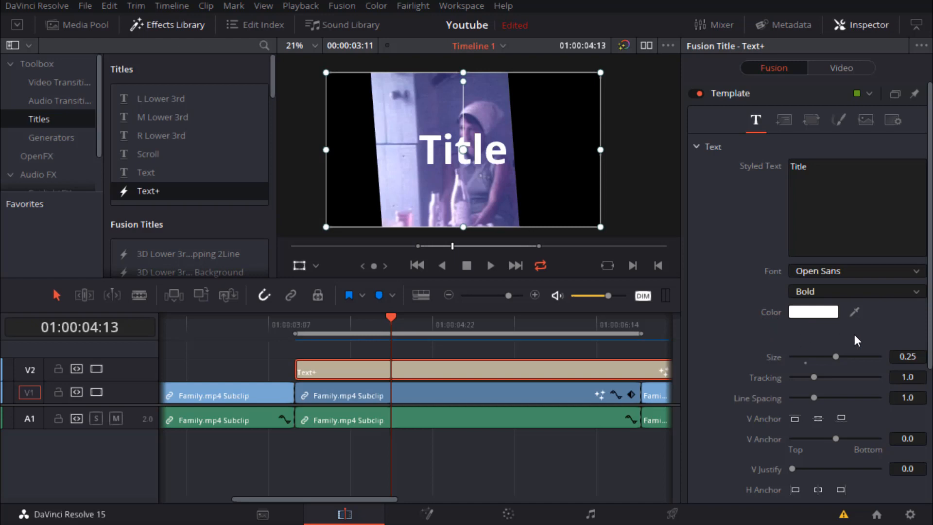
pyautogui.scroll(-3, 929, 263)
pyautogui.scroll(-3, 931, 303)
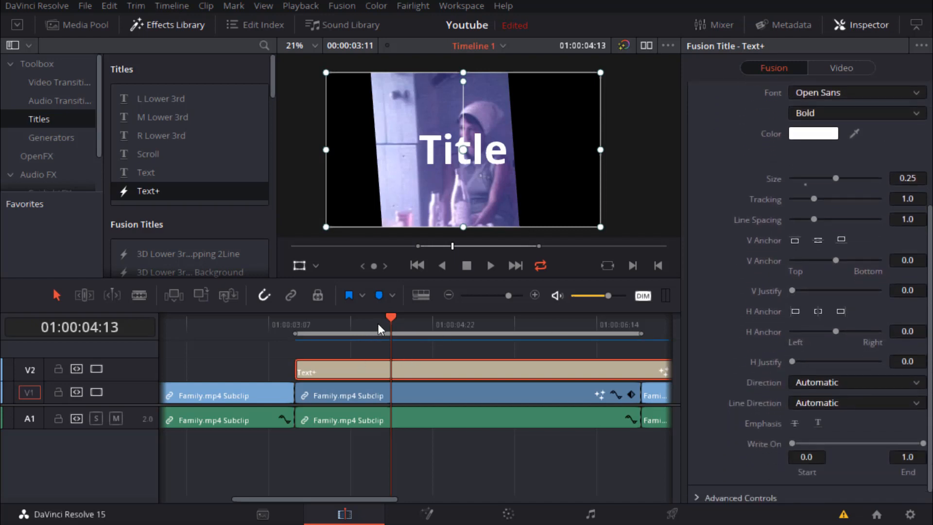
pyautogui.moveTo(378, 323); pyautogui.dragTo(299, 326)
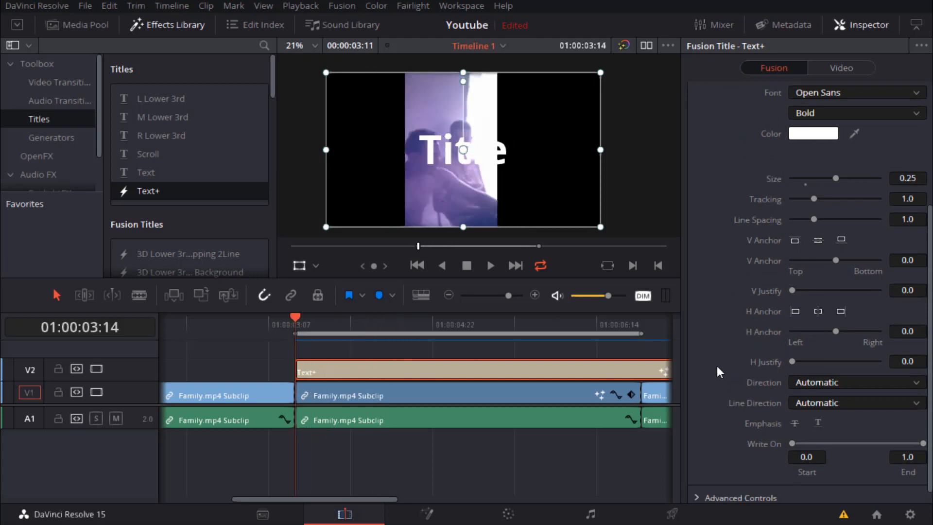
pyautogui.scroll(-1, 742, 450)
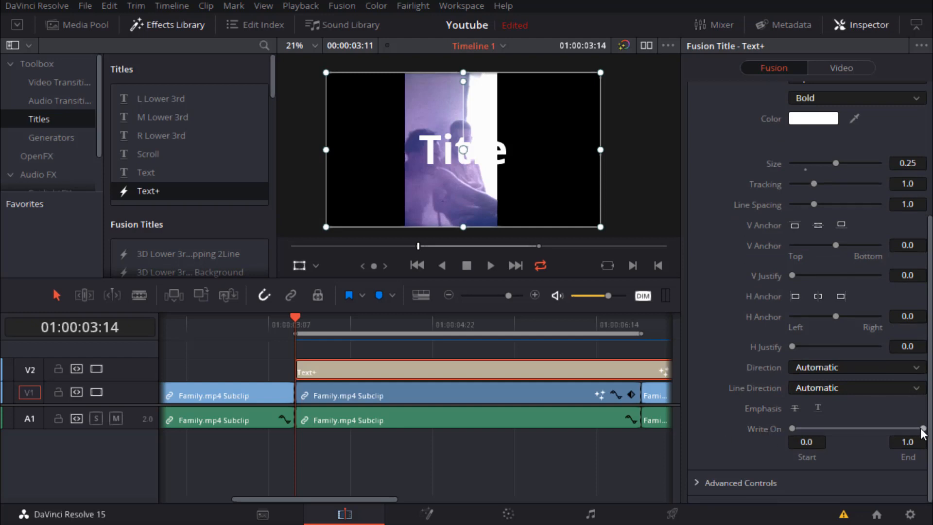
pyautogui.moveTo(923, 428); pyautogui.dragTo(789, 430)
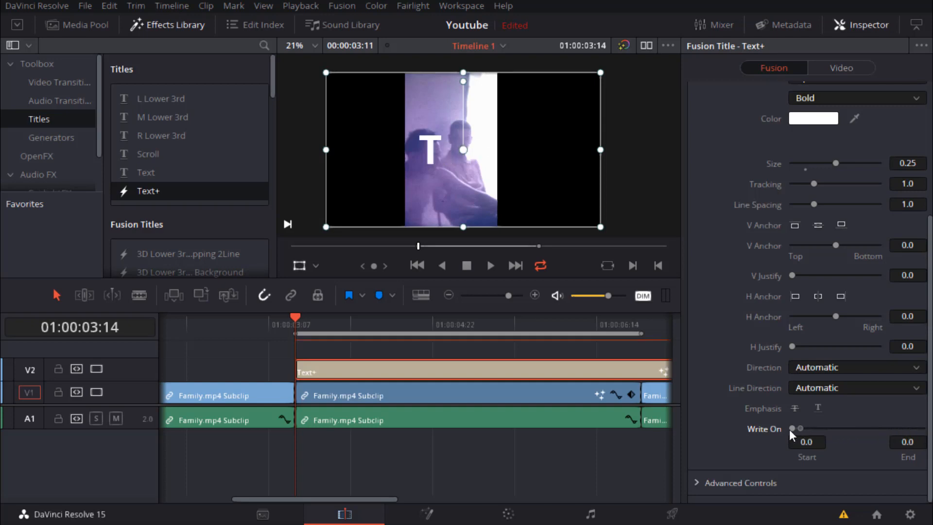
# - Animate the Text+ title's Write On and set a key for its 0.0 end value at 01:00:03:14
pyautogui.rightClick(760, 429)
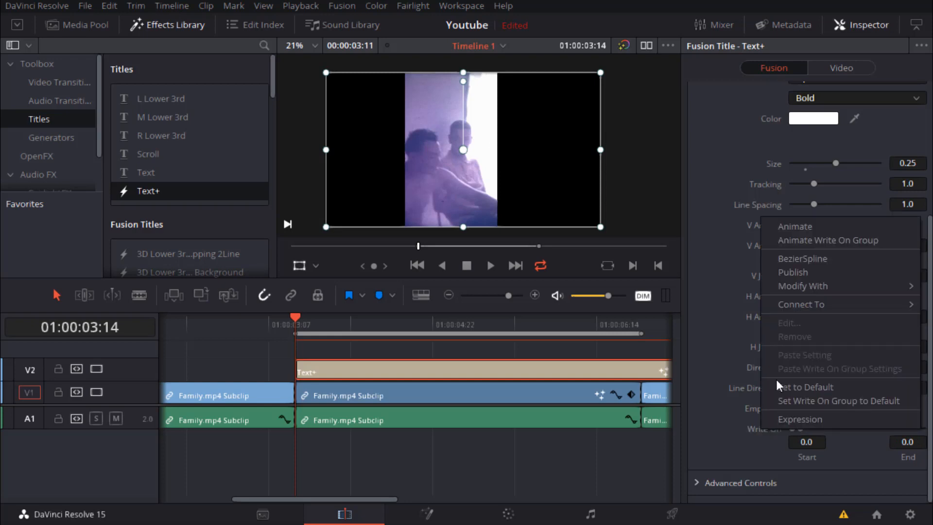
pyautogui.click(823, 227)
pyautogui.rightClick(768, 427)
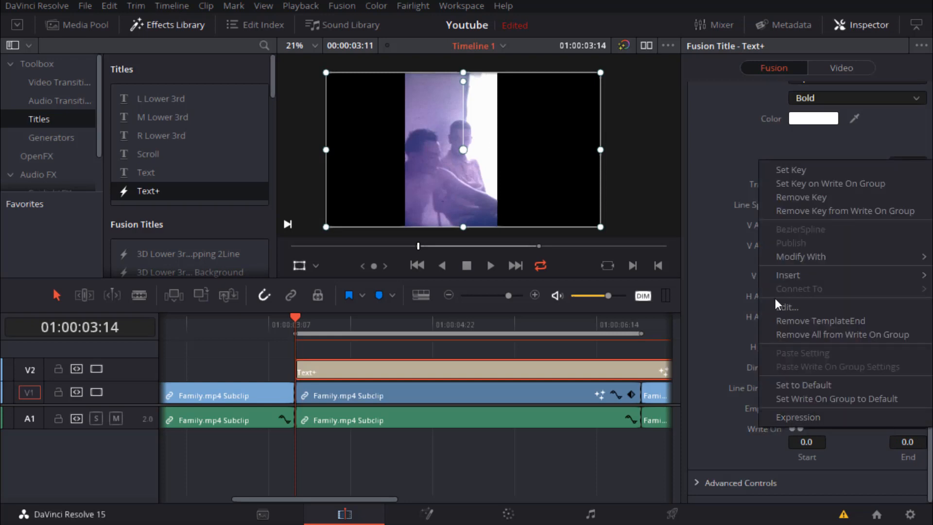
pyautogui.click(778, 170)
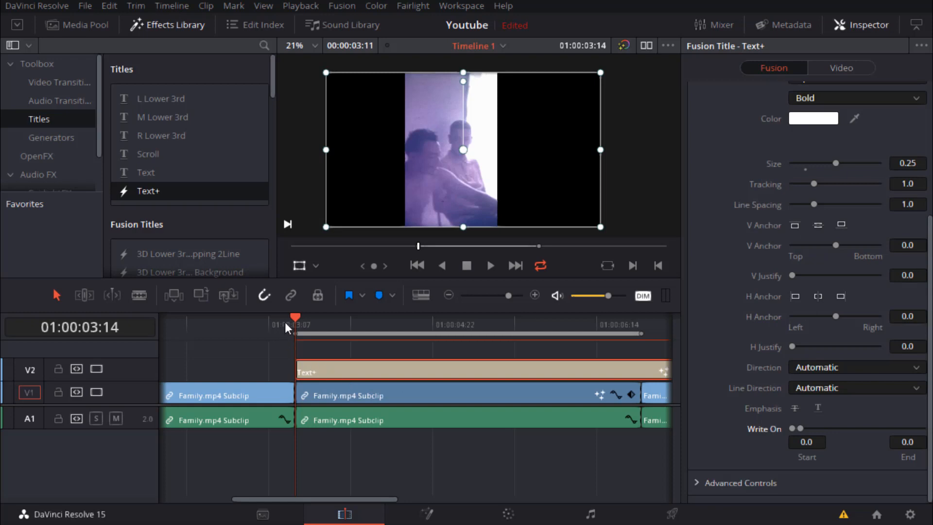
# - Set the title's Write On end to 1.0 at 01:00:04:22 and set a key there
pyautogui.moveTo(297, 312); pyautogui.dragTo(429, 310)
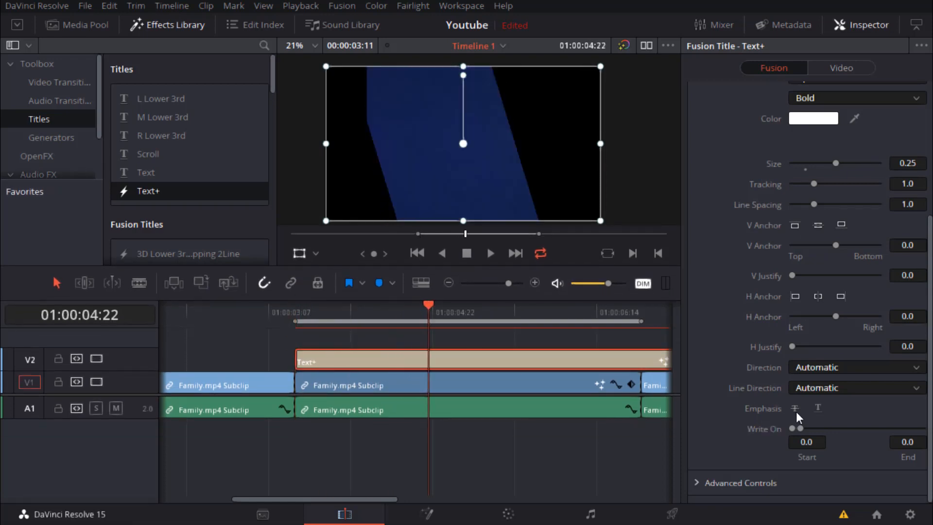
pyautogui.moveTo(803, 427); pyautogui.dragTo(923, 428)
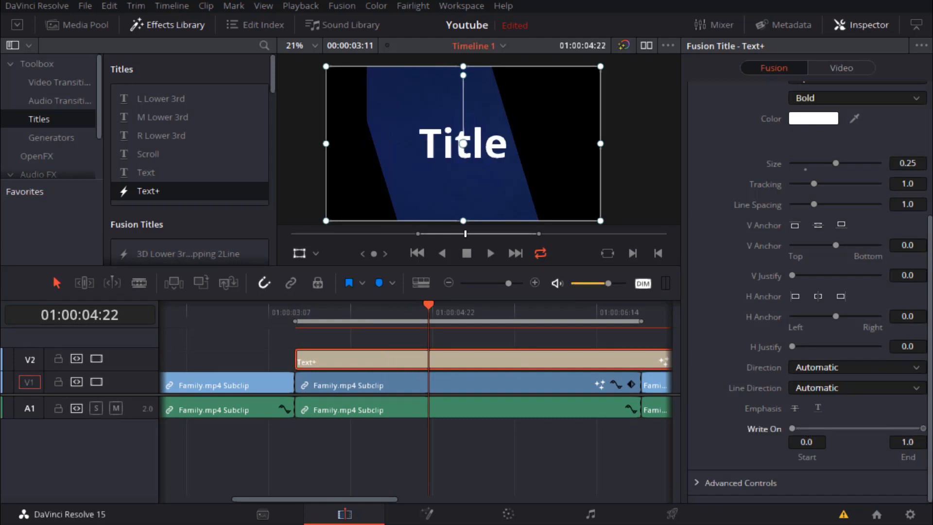
pyautogui.rightClick(762, 427)
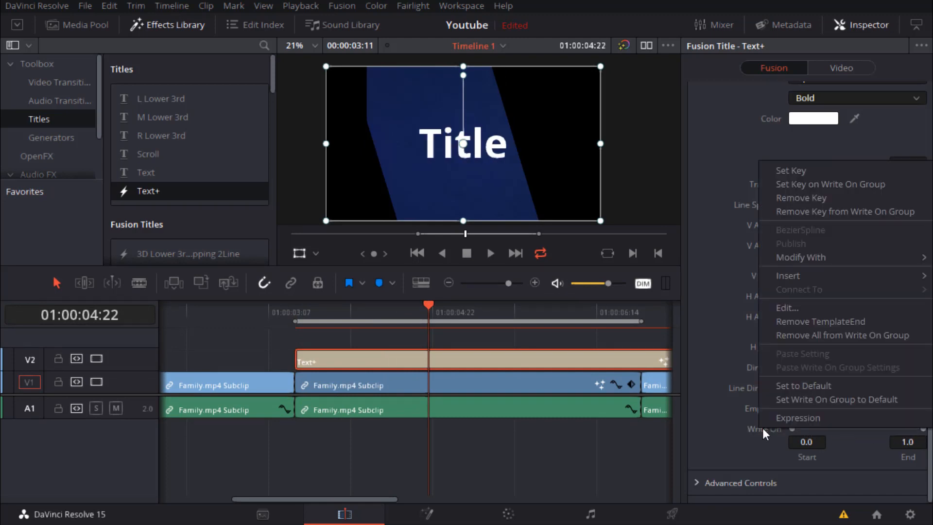
pyautogui.click(796, 170)
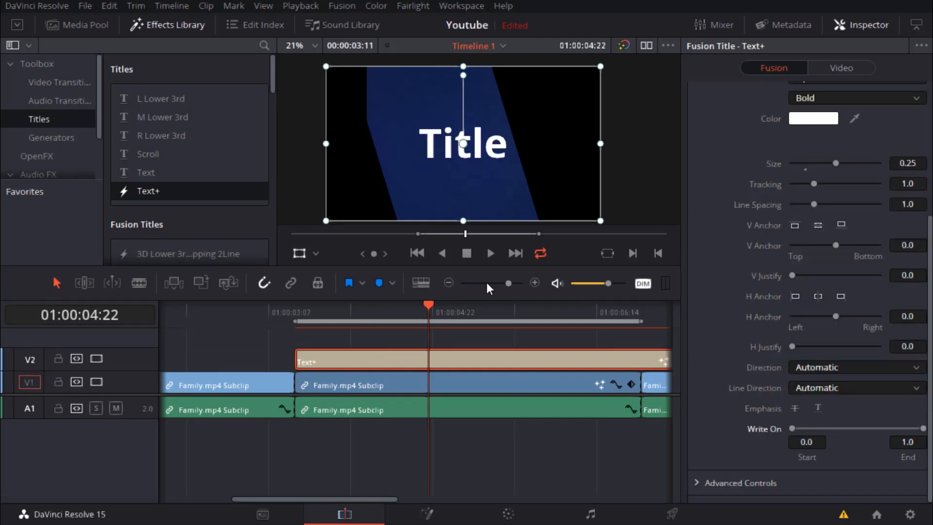
# - Return to 01:00:03:14, reduce the Text+ size to 0.0984 and change the styled text to "Hello this is Youtuber"
pyautogui.moveTo(427, 307); pyautogui.dragTo(281, 304)
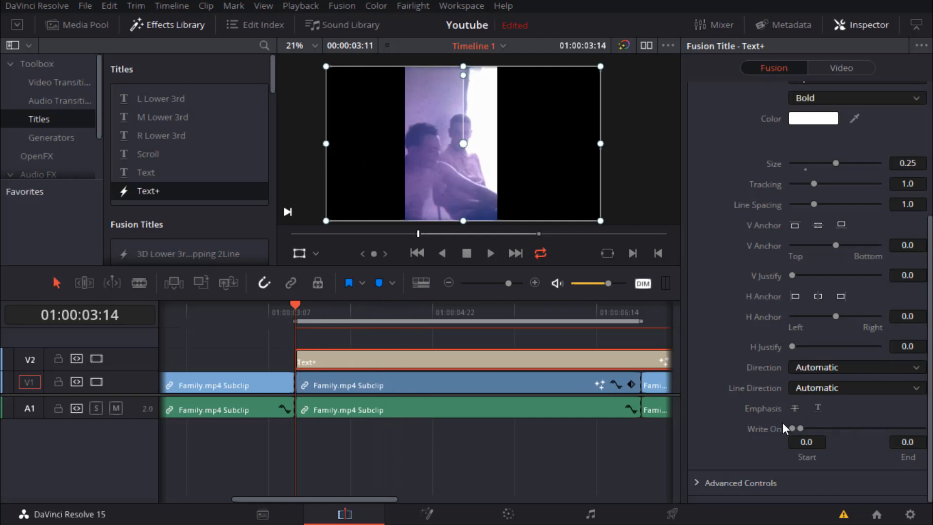
pyautogui.moveTo(293, 306)
pyautogui.mouseDown()
pyautogui.moveTo(407, 315)
pyautogui.moveTo(403, 301)
pyautogui.moveTo(301, 302)
pyautogui.mouseUp()
pyautogui.moveTo(835, 164); pyautogui.dragTo(698, 159)
pyautogui.scroll(4, 867, 131)
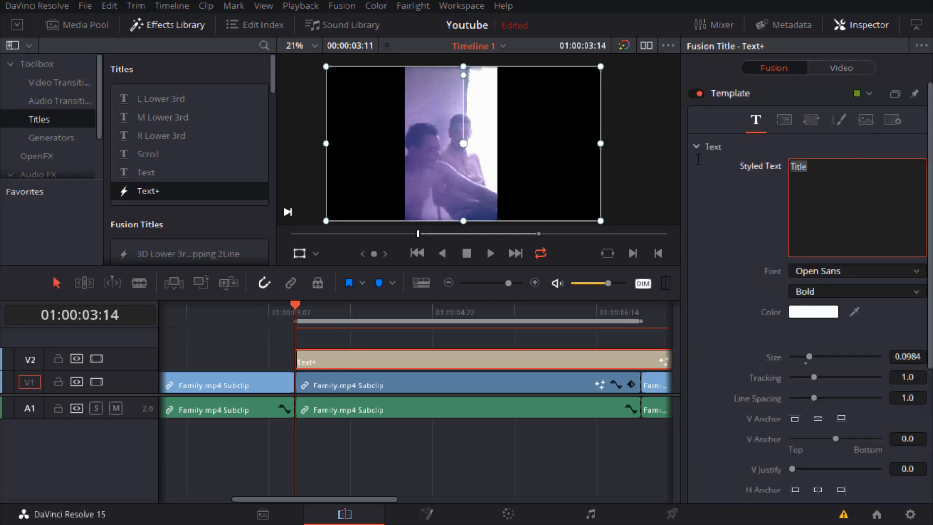
pyautogui.write('Hello this is Youtube')
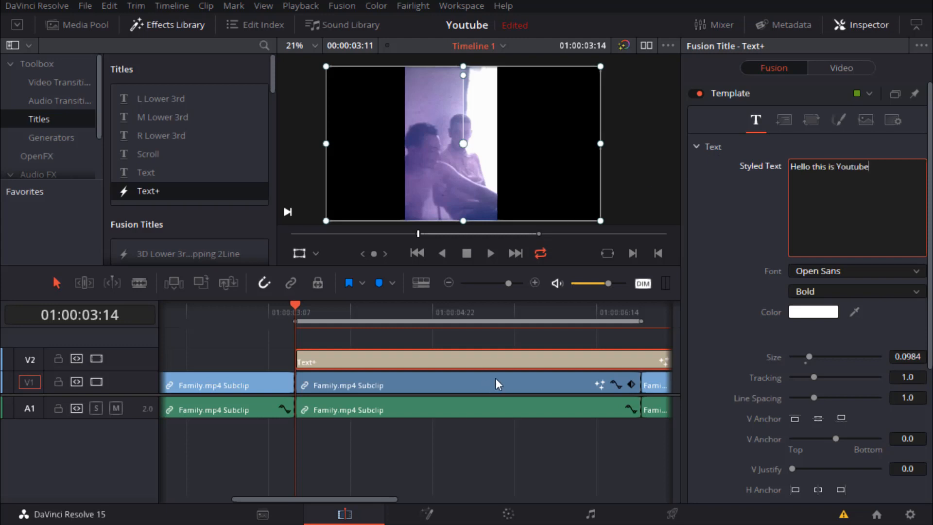
pyautogui.write('r')
# - Play back the title's Write On animation and place the playhead at 01:00:04:06
pyautogui.click(362, 311)
pyautogui.press('space')
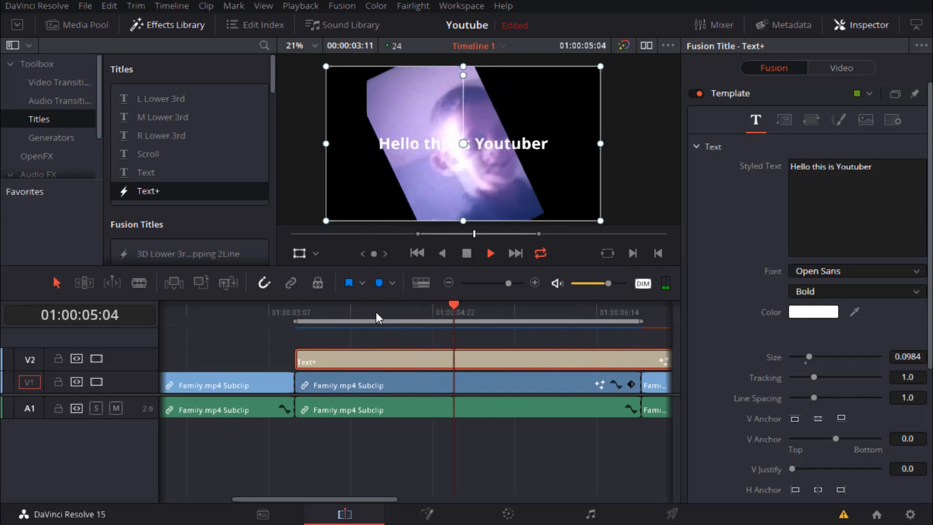
pyautogui.click(362, 312)
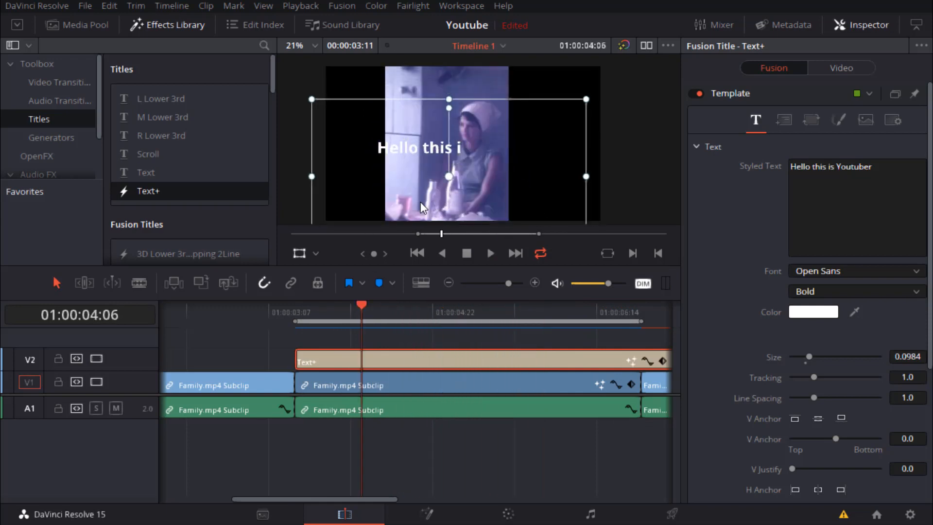
# - Move the title down to about X -57, Y -425 in the frame and play back the section around the playhead
pyautogui.moveTo(420, 198); pyautogui.dragTo(441, 228)
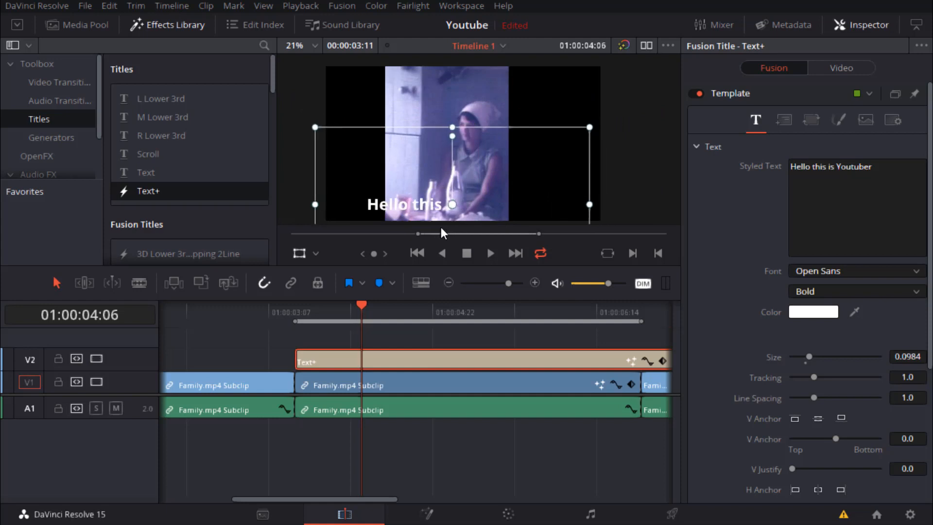
pyautogui.hotkey('alt', '/')
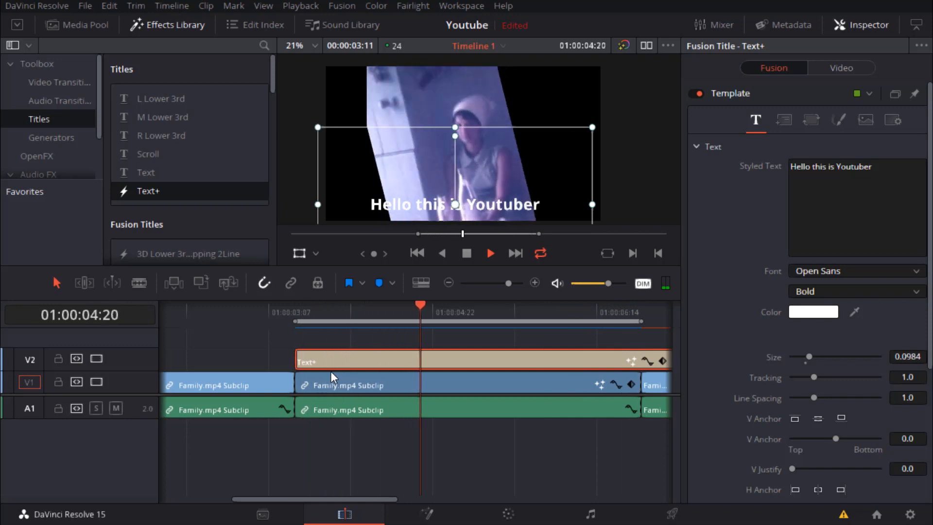
pyautogui.press('space')
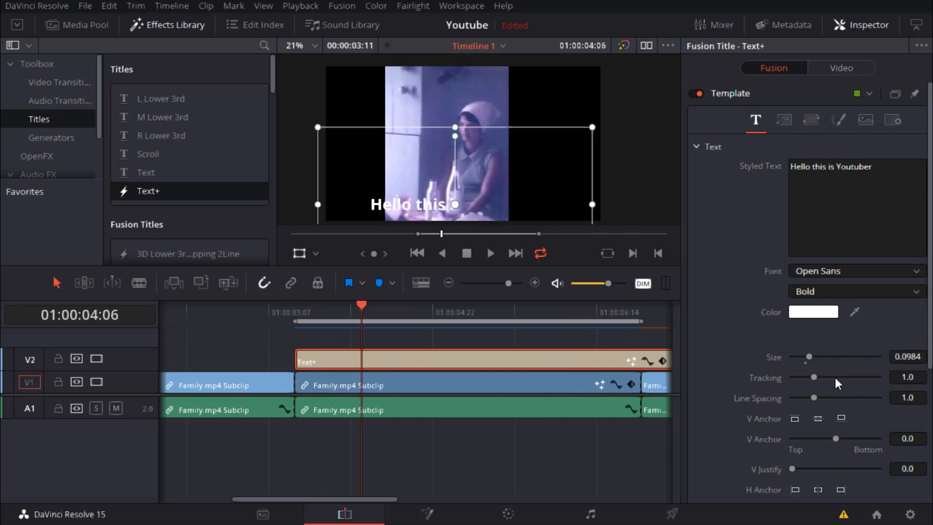
# - Review the Text+ title's advanced, layout, transform, shading, image and general settings, its video properties and the available Fusion titles
pyautogui.scroll(-6, 836, 378)
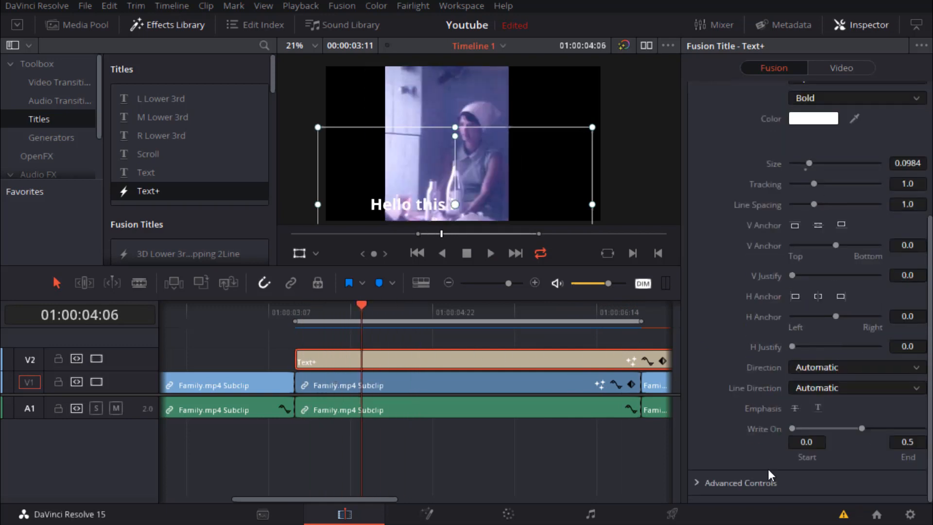
pyautogui.click(701, 483)
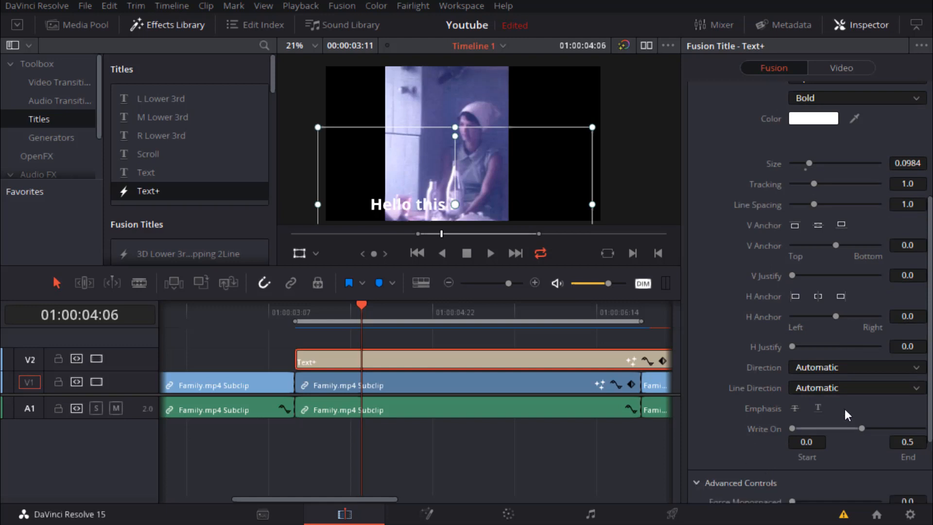
pyautogui.scroll(-3, 845, 409)
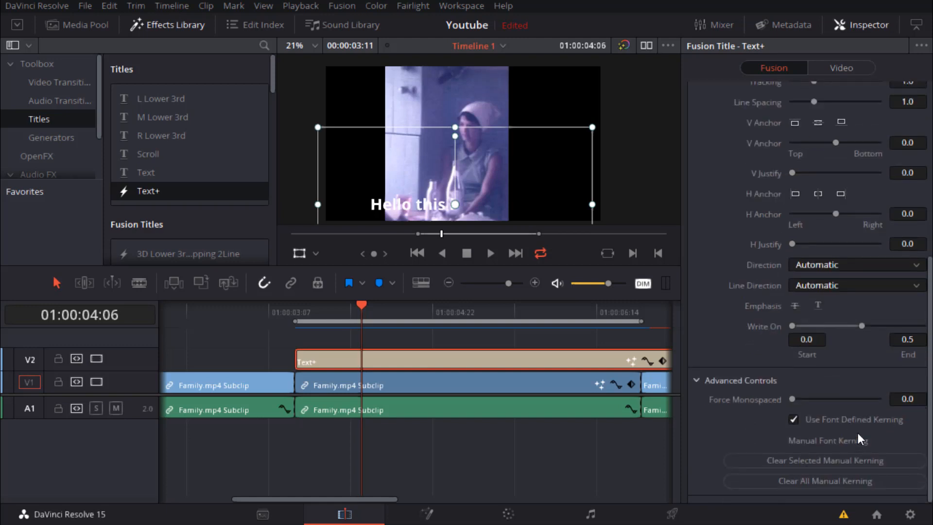
pyautogui.scroll(9, 826, 336)
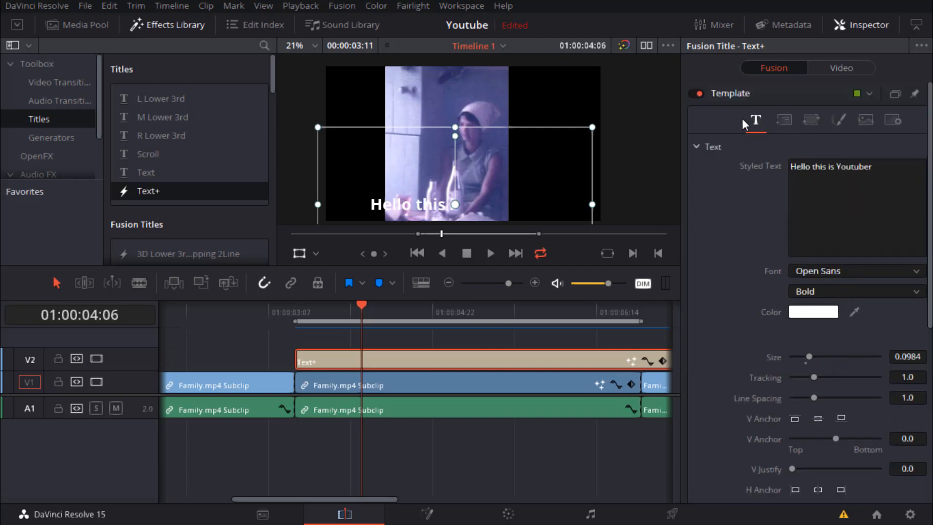
pyautogui.click(784, 120)
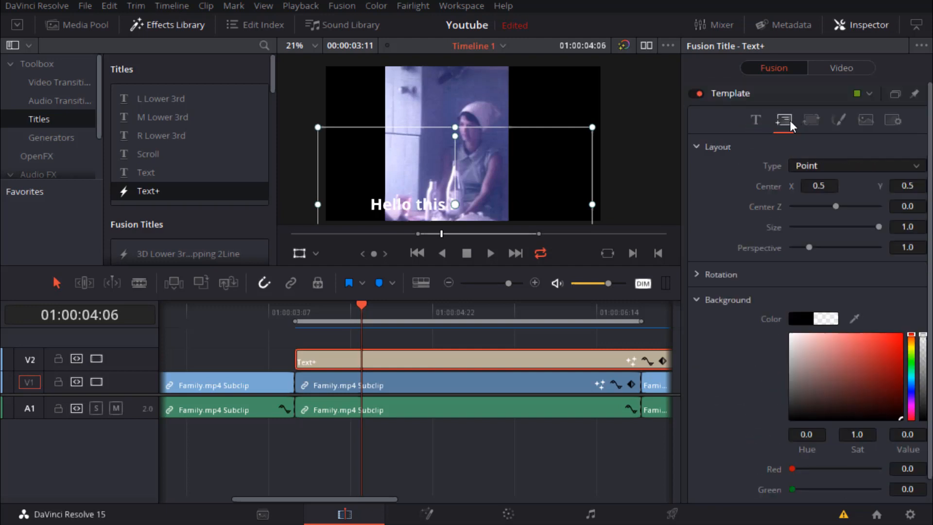
pyautogui.scroll(-1, 822, 252)
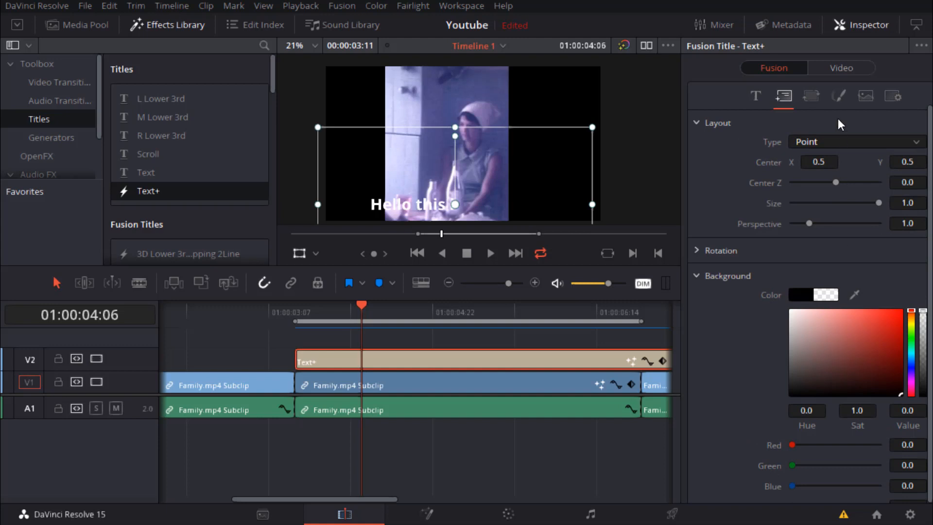
pyautogui.click(813, 96)
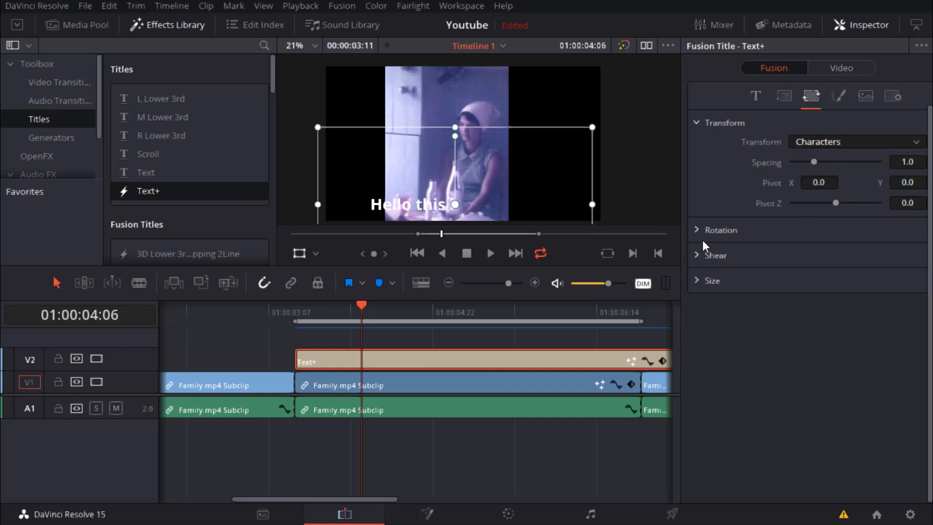
pyautogui.click(842, 96)
pyautogui.scroll(-3, 725, 288)
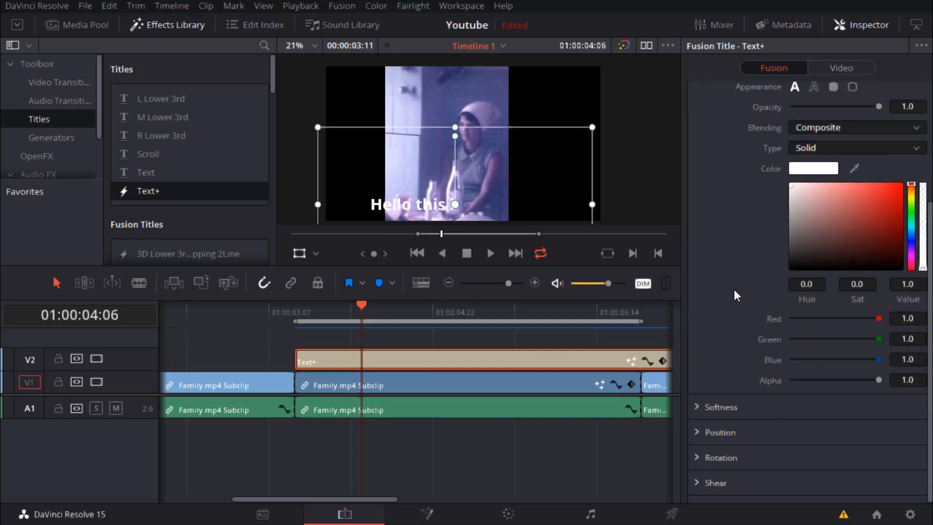
pyautogui.scroll(3, 731, 417)
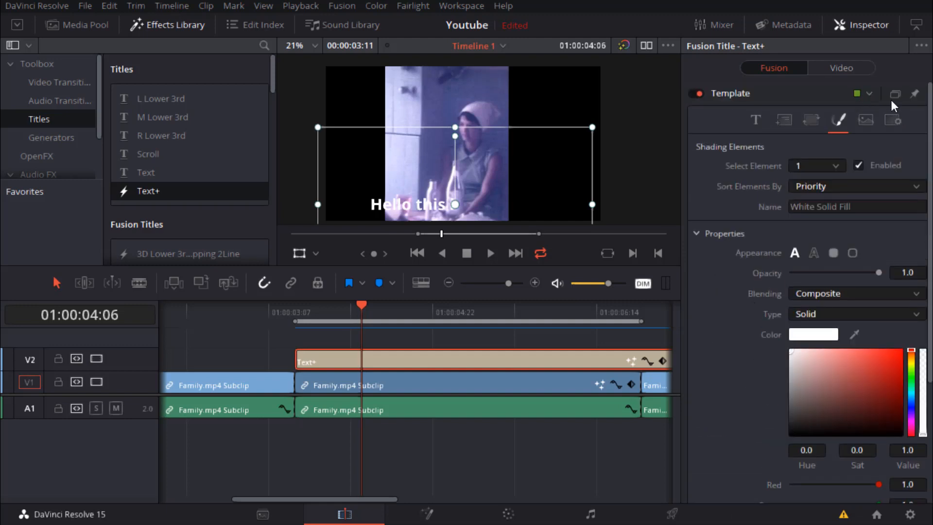
pyautogui.click(867, 120)
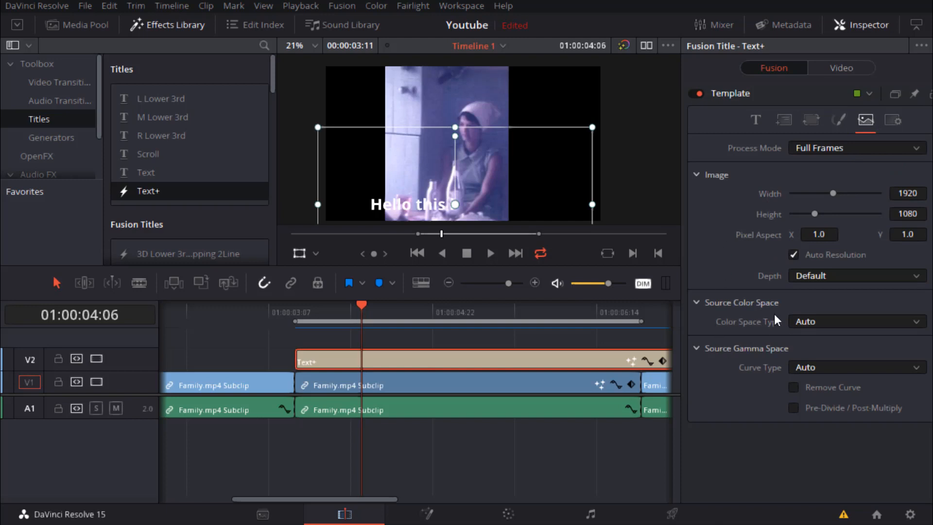
pyautogui.click(895, 120)
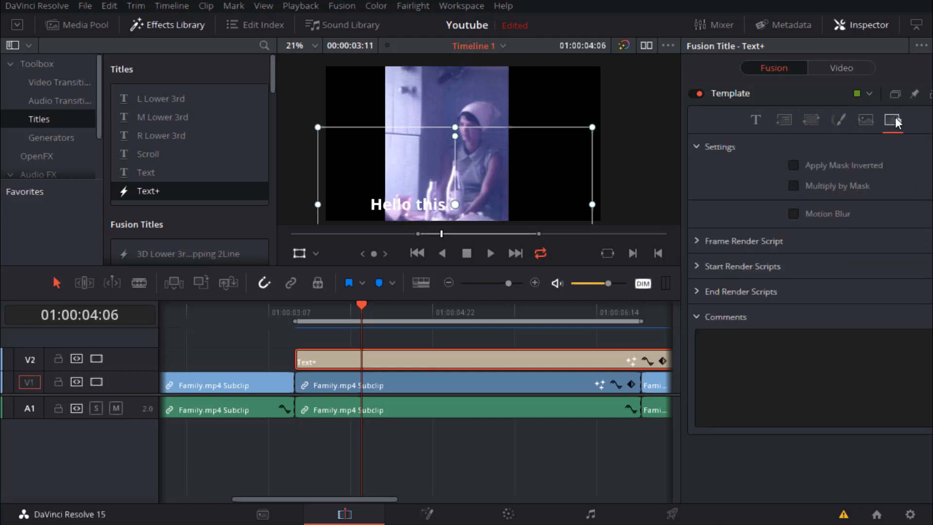
pyautogui.click(756, 120)
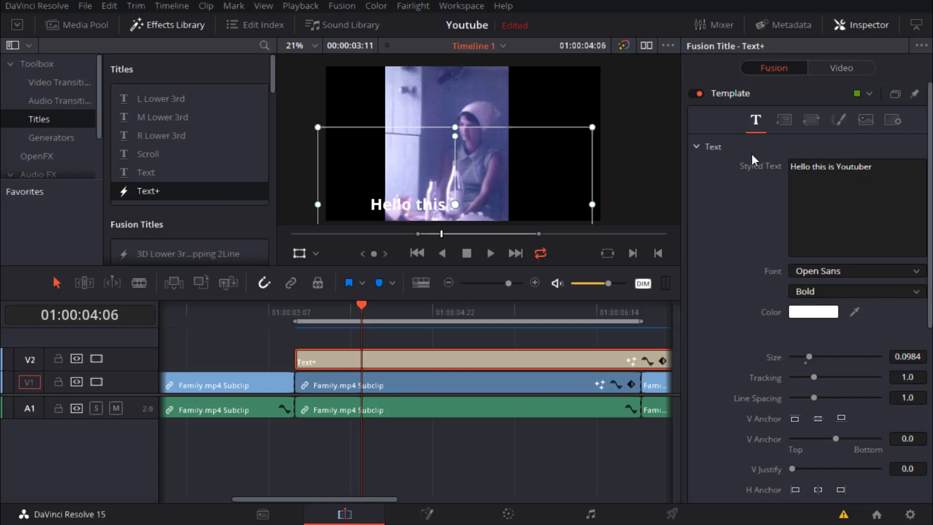
pyautogui.click(846, 69)
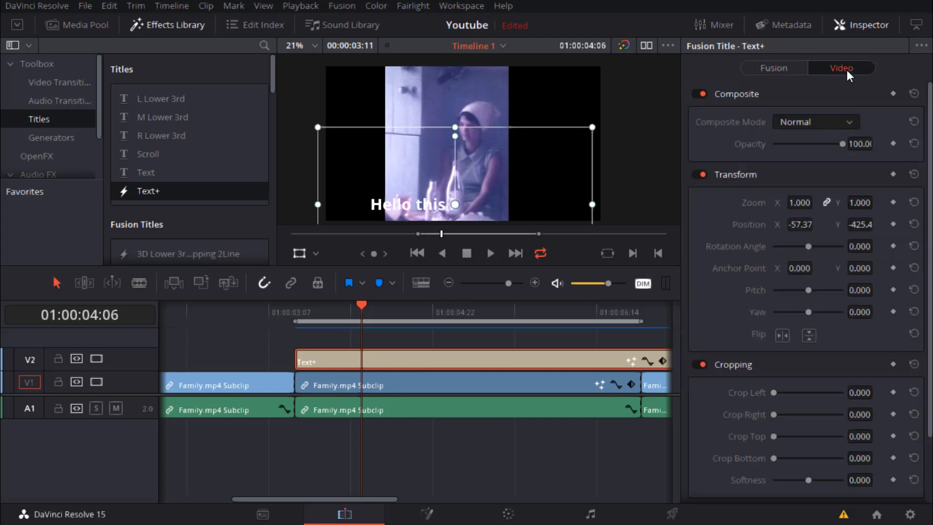
pyautogui.scroll(-2, 913, 196)
pyautogui.scroll(2, 909, 301)
pyautogui.scroll(-4, 163, 164)
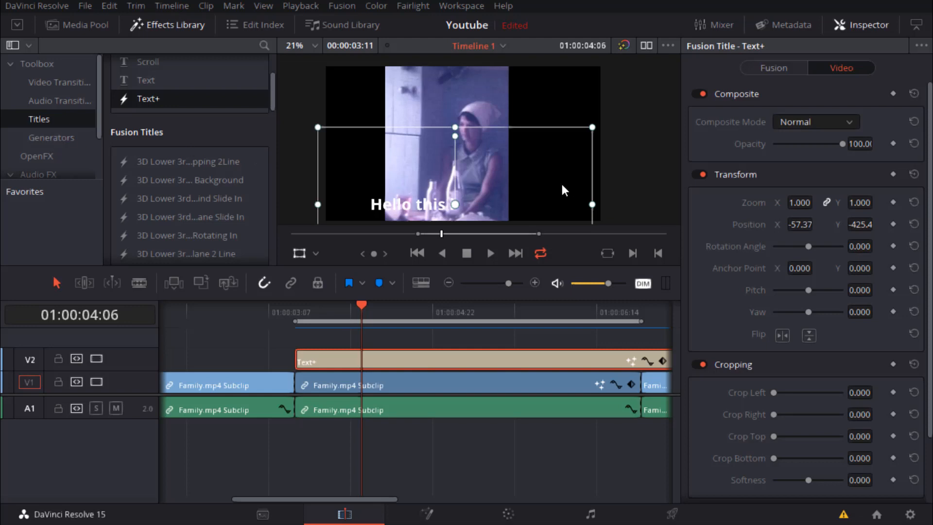
# - Move the Text+ title up to V3 and place a Solid Color generator on V2 beneath it, starting at 01:00:03:14
pyautogui.click(44, 139)
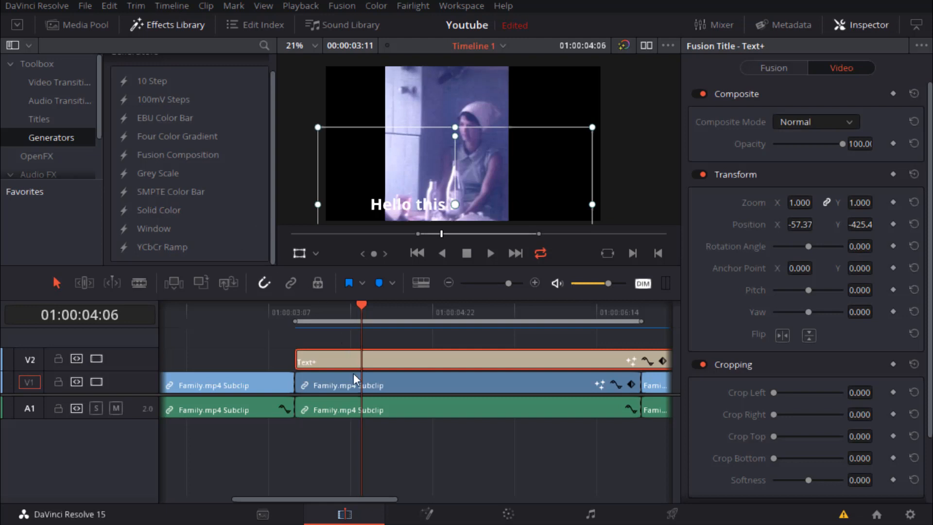
pyautogui.moveTo(347, 357); pyautogui.dragTo(345, 338)
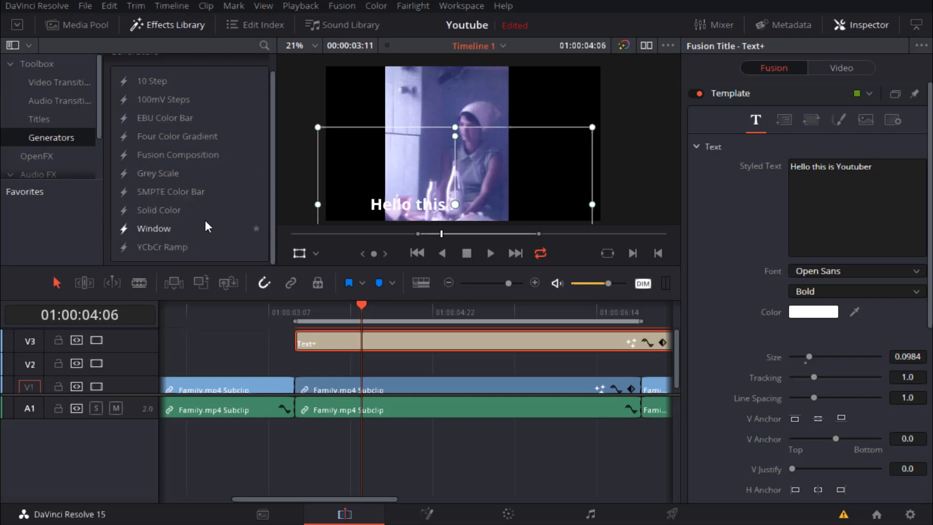
pyautogui.moveTo(164, 209); pyautogui.dragTo(293, 365)
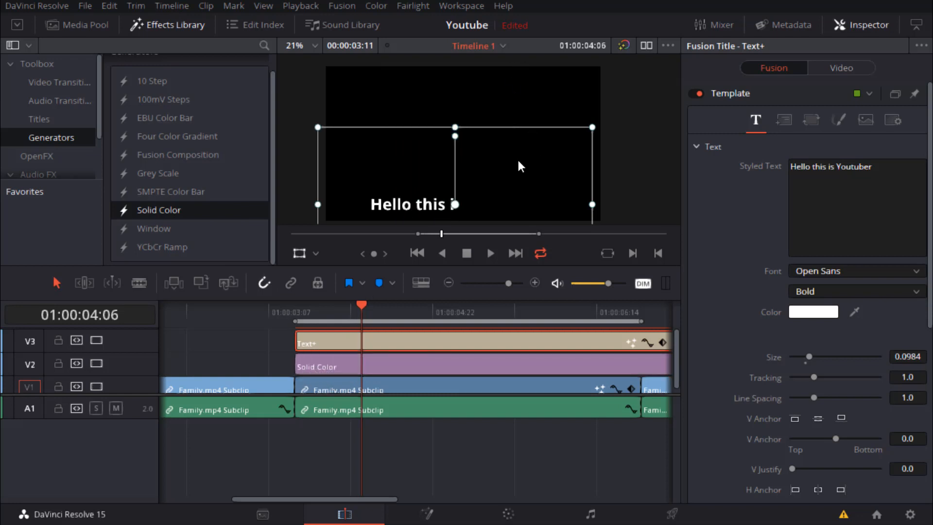
# - Select the Solid Color generator on V2 and set its colour to dark orange #866008
pyautogui.click(561, 371)
pyautogui.scroll(-4, 779, 241)
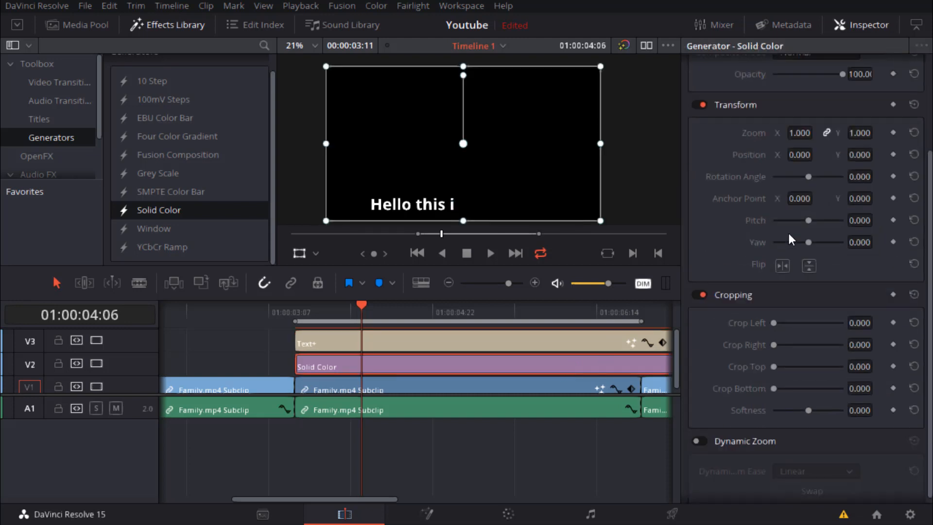
pyautogui.scroll(4, 789, 233)
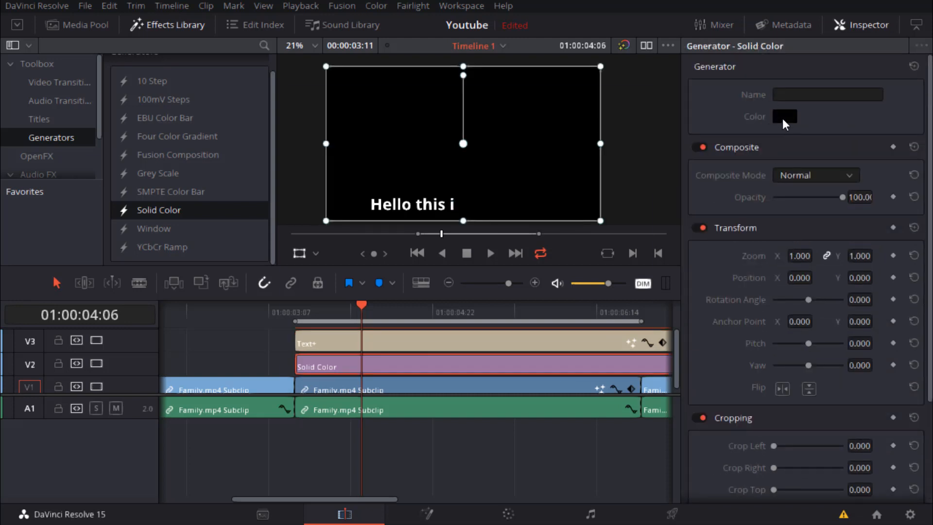
pyautogui.click(784, 117)
pyautogui.moveTo(559, 190); pyautogui.dragTo(578, 128)
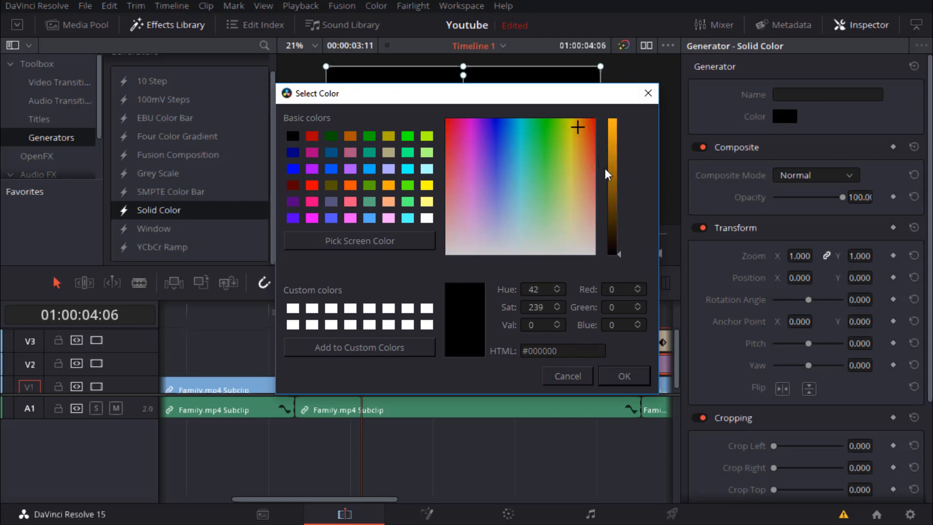
pyautogui.click(612, 183)
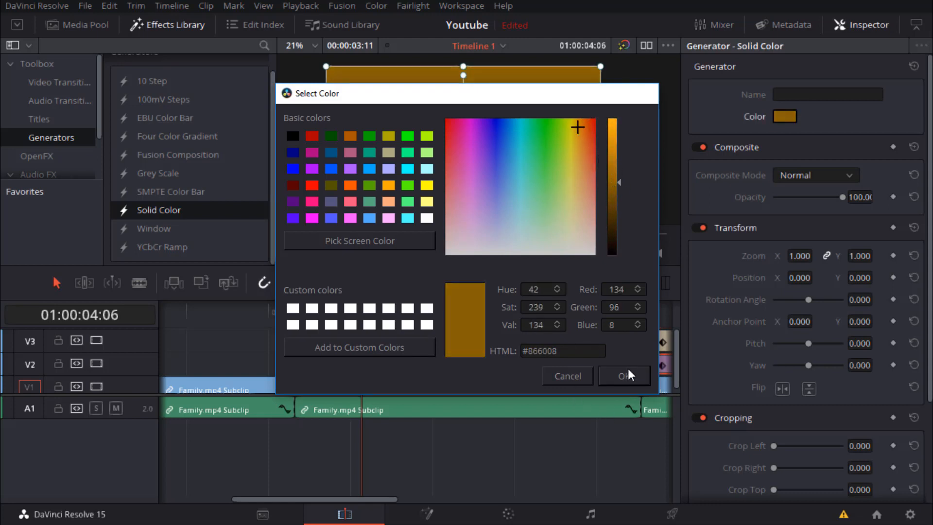
pyautogui.click(628, 370)
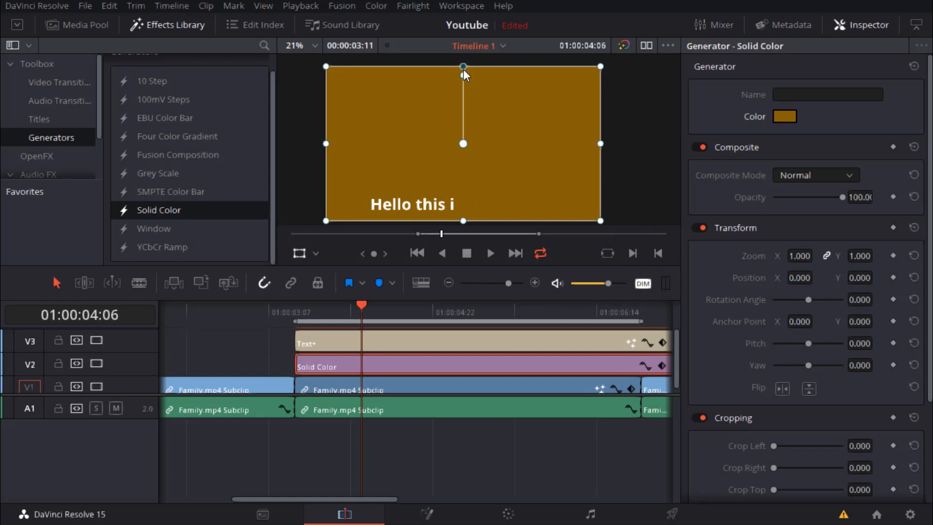
# - Shape the Solid Color into a thin bar behind the title with zoom Y 0.120 and position X -16, Y -426
pyautogui.moveTo(462, 68); pyautogui.dragTo(463, 122)
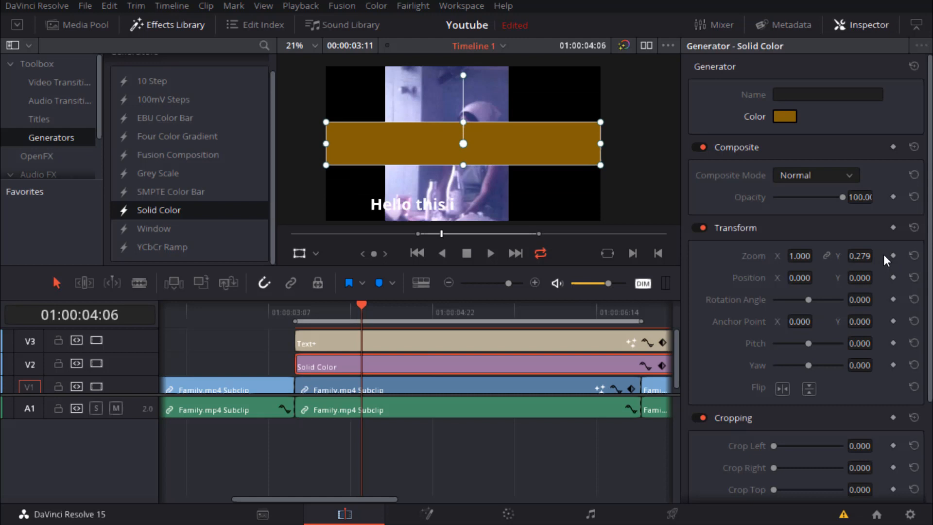
pyautogui.moveTo(864, 265); pyautogui.dragTo(841, 256)
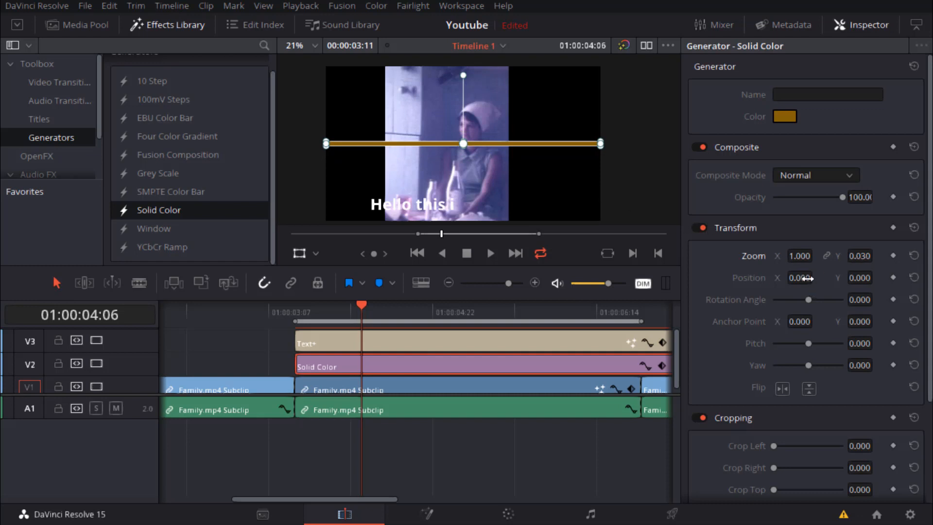
pyautogui.moveTo(808, 278); pyautogui.dragTo(876, 277)
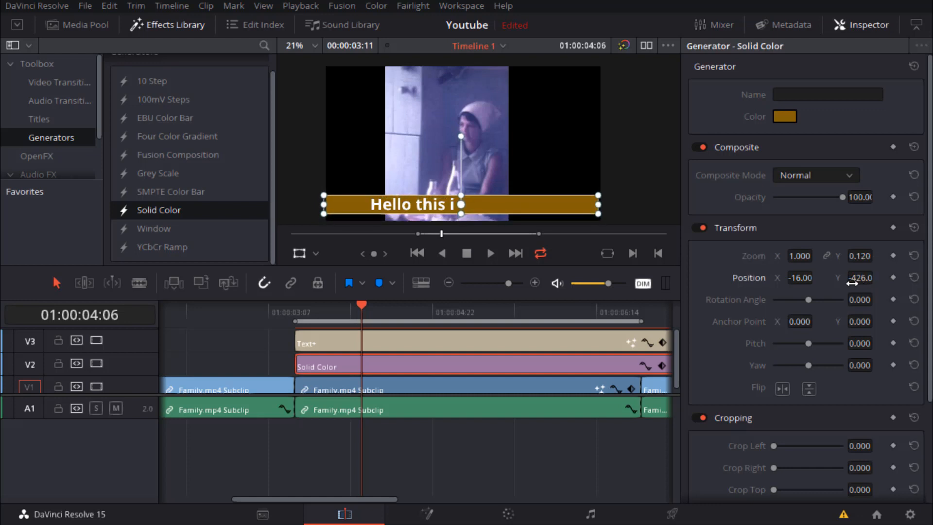
# - Shift the Text+ title on V3 to start at 01:00:04:10 and park the playhead on its first frame
pyautogui.moveTo(360, 300)
pyautogui.mouseDown()
pyautogui.moveTo(358, 311)
pyautogui.moveTo(360, 267)
pyautogui.moveTo(375, 263)
pyautogui.moveTo(365, 290)
pyautogui.mouseUp()
pyautogui.click(294, 299)
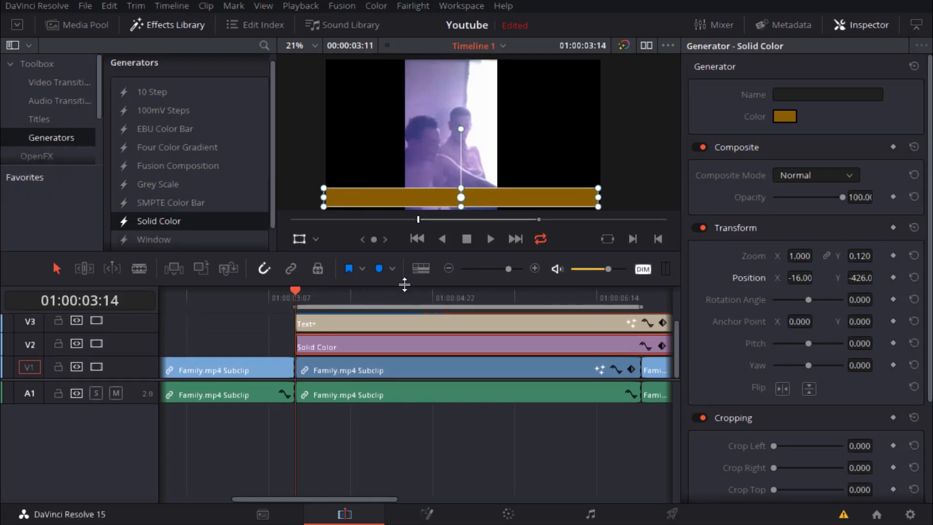
pyautogui.moveTo(295, 291); pyautogui.dragTo(409, 292)
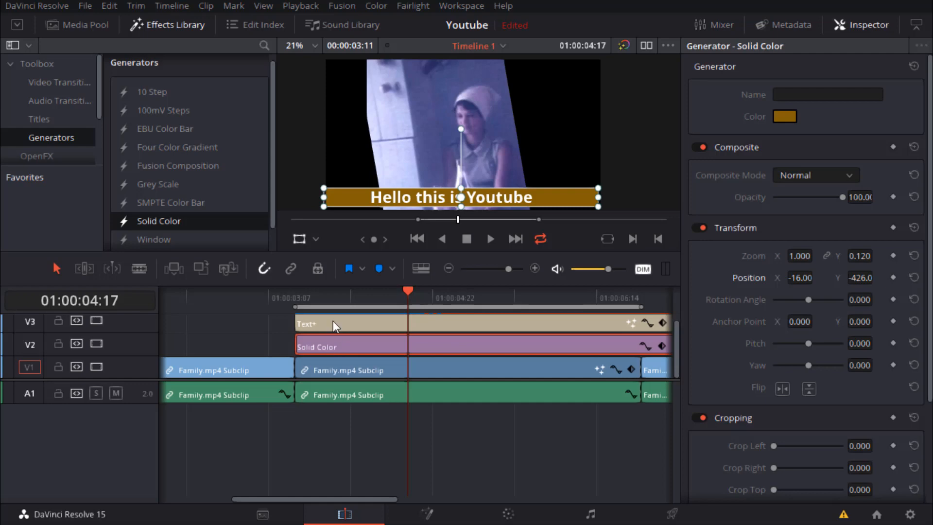
pyautogui.moveTo(333, 321); pyautogui.dragTo(389, 321)
pyautogui.moveTo(341, 289); pyautogui.dragTo(392, 299)
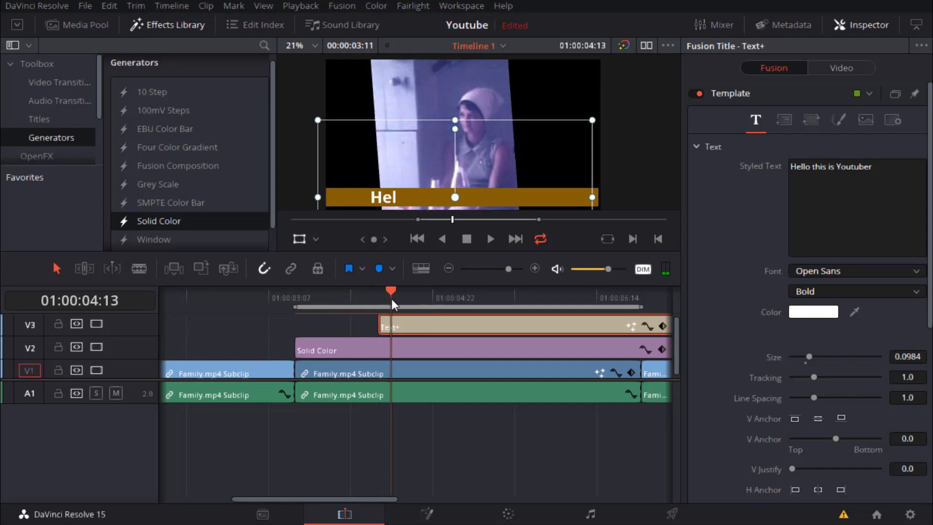
pyautogui.press('Left')
pyautogui.press('Left')
pyautogui.press('Left')
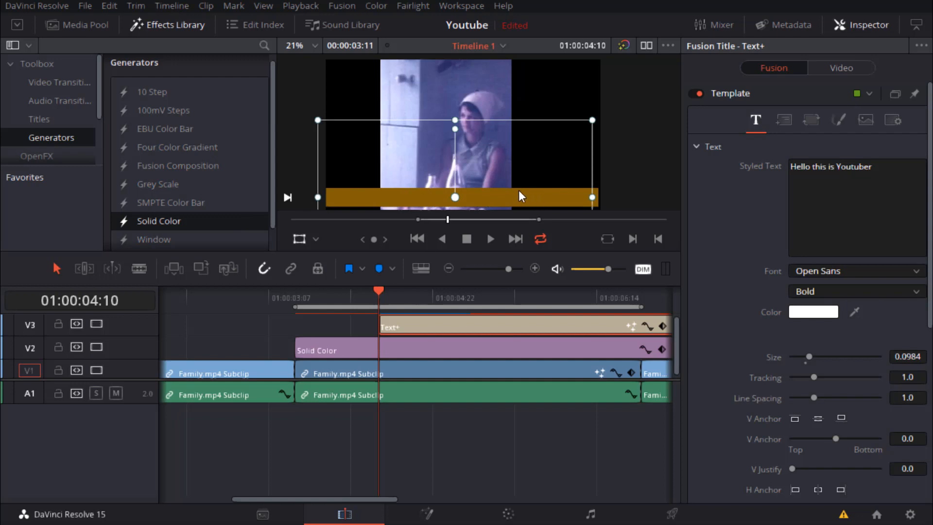
# - Move the Solid Color bar out of the frame to X -1920 and keyframe its position at 01:00:03:14
pyautogui.click(409, 346)
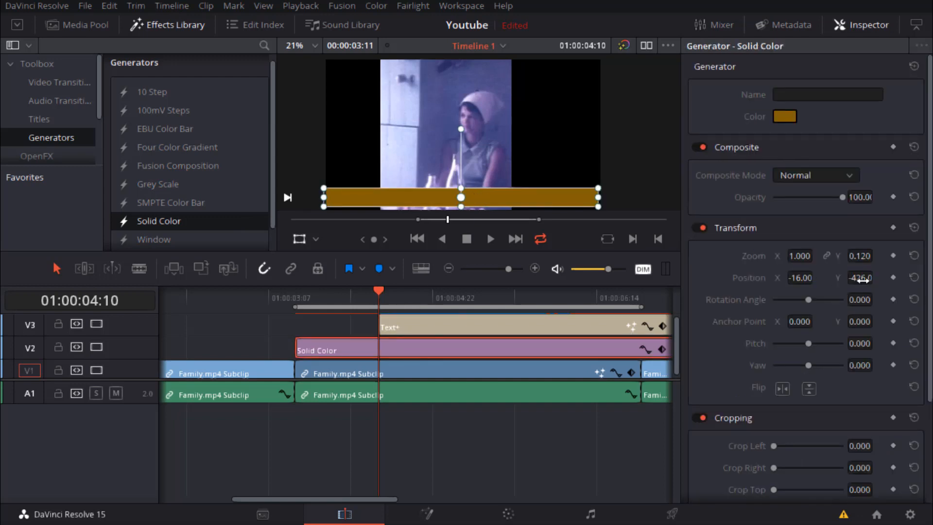
pyautogui.moveTo(863, 280)
pyautogui.mouseDown()
pyautogui.moveTo(855, 279)
pyautogui.moveTo(877, 276)
pyautogui.moveTo(854, 278)
pyautogui.mouseUp()
pyautogui.hotkey('ctrl', 'z')
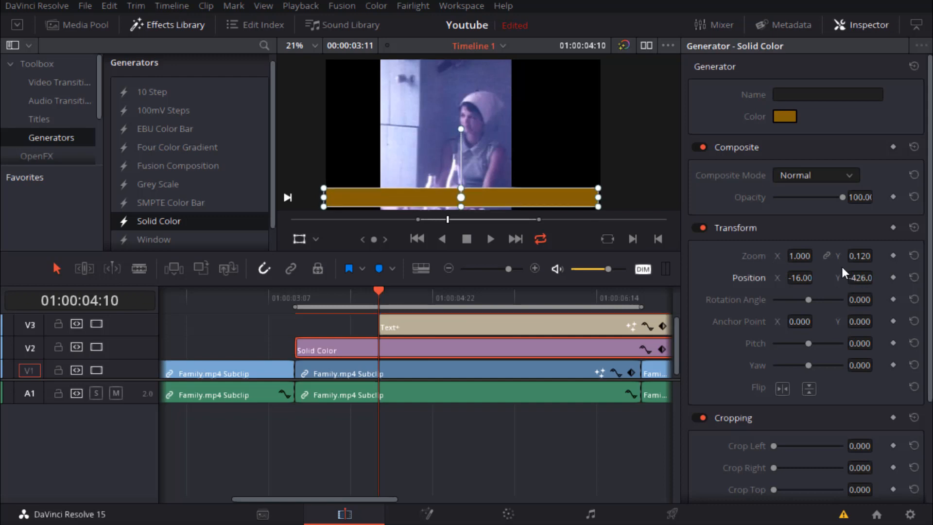
pyautogui.moveTo(797, 278); pyautogui.dragTo(817, 278)
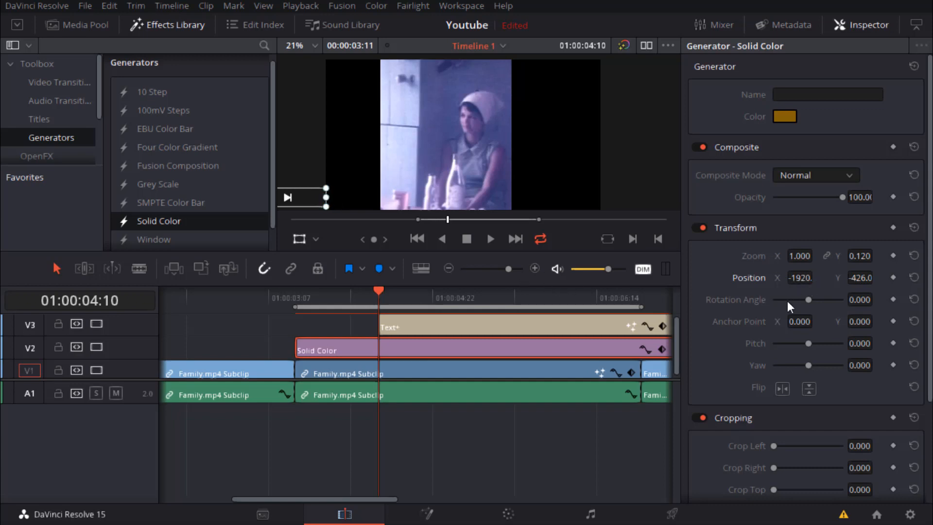
pyautogui.moveTo(380, 292); pyautogui.dragTo(294, 295)
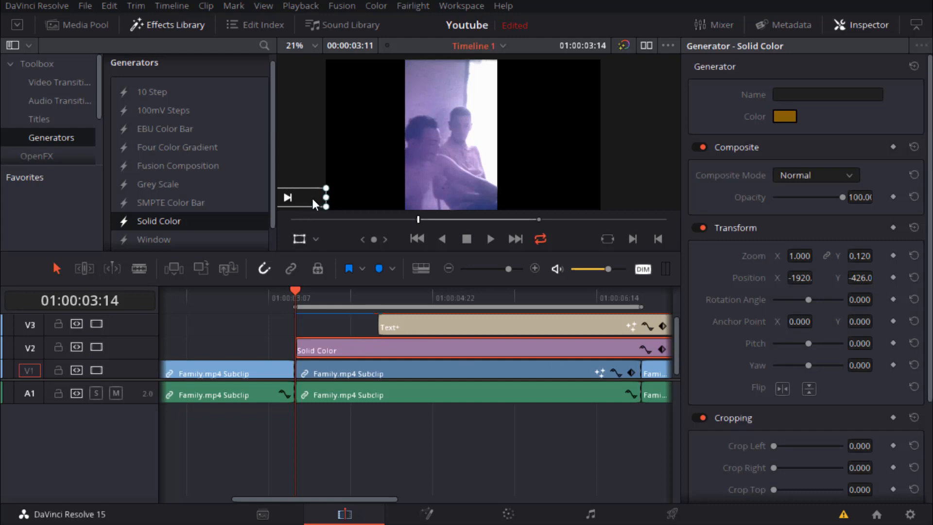
pyautogui.click(893, 278)
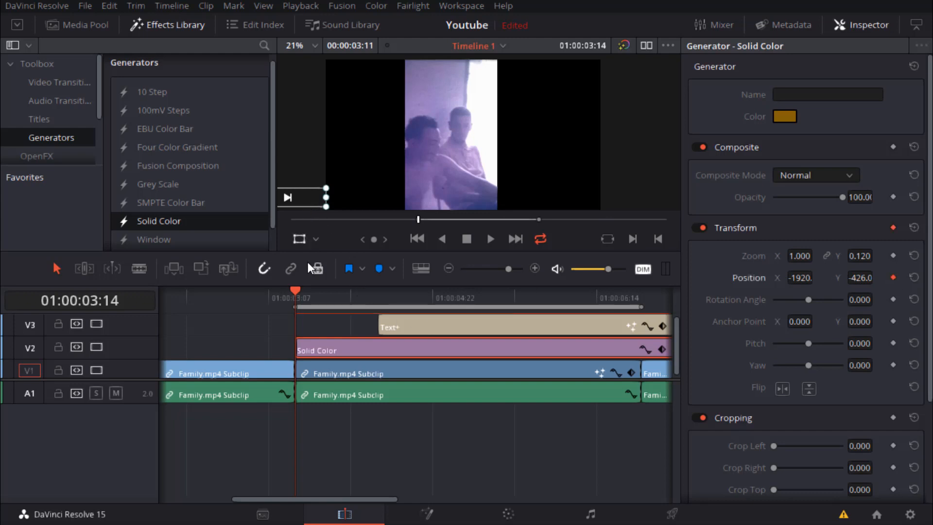
# - At 01:00:04:10, slide the Solid Color bar back into the frame at position X -186 as a second keyframe
pyautogui.moveTo(299, 296); pyautogui.dragTo(375, 298)
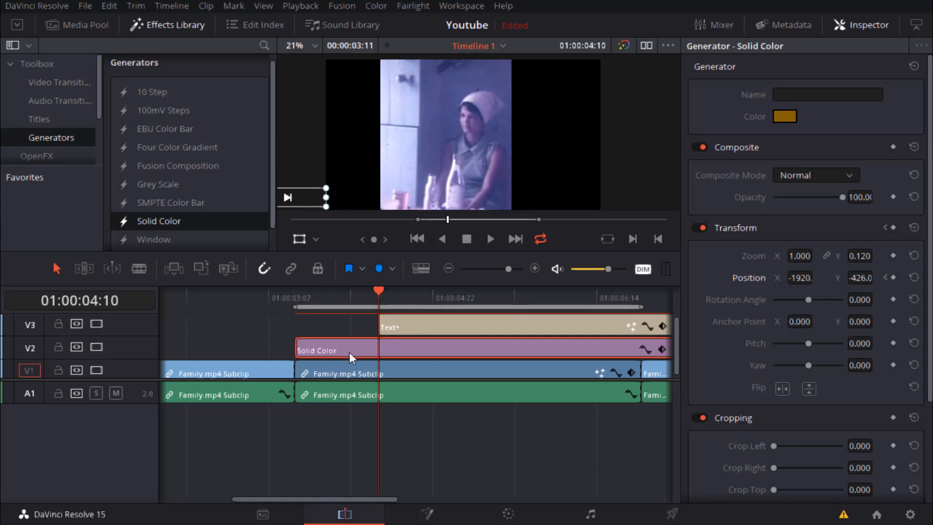
pyautogui.moveTo(801, 278); pyautogui.dragTo(816, 277)
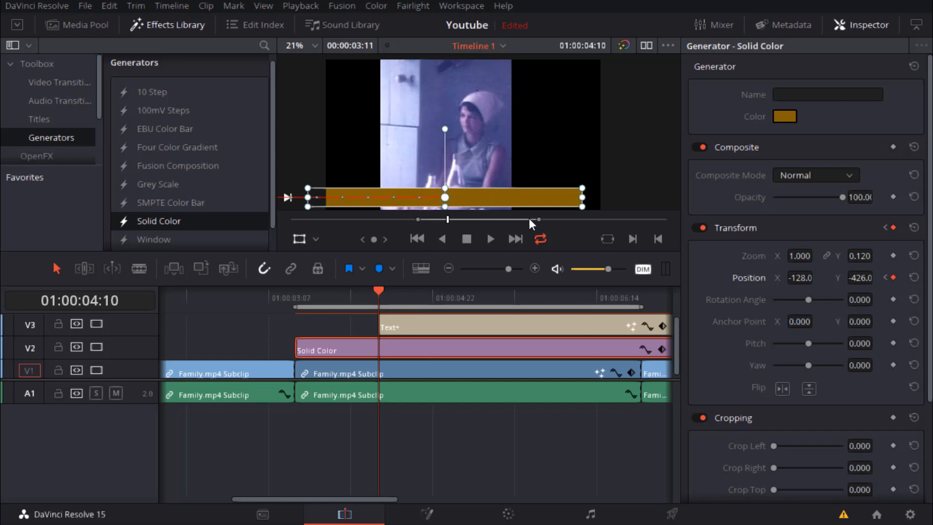
pyautogui.moveTo(802, 277); pyautogui.dragTo(816, 277)
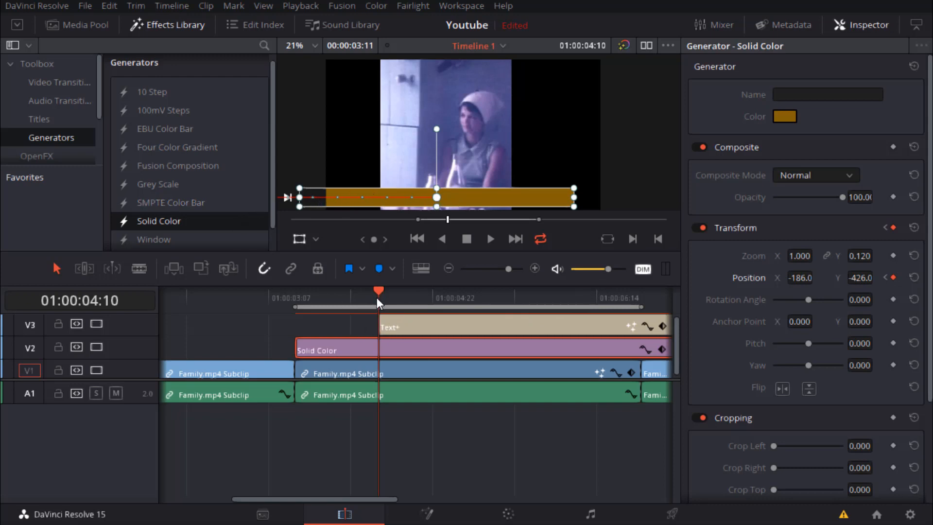
# - Play back the bar and title animation, also in full screen, and place the playhead at 01:00:05:06
pyautogui.press('space')
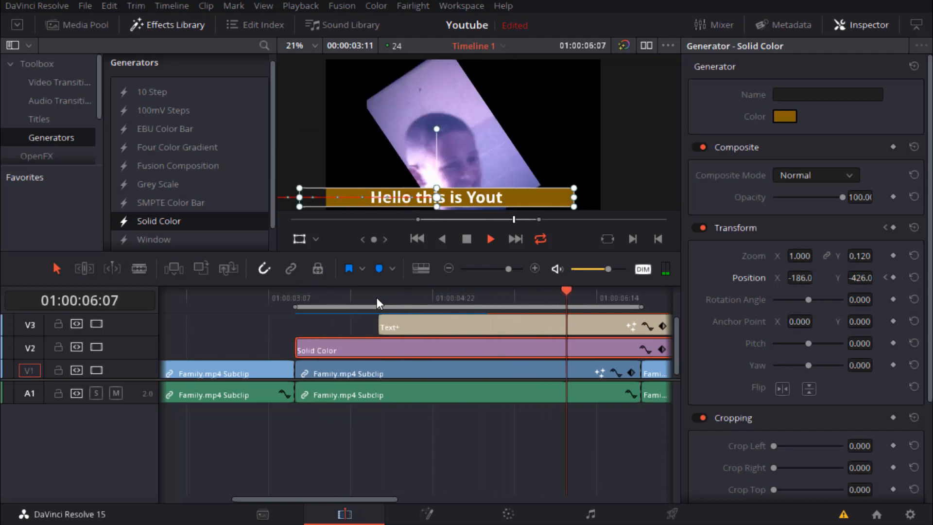
pyautogui.click(256, 318)
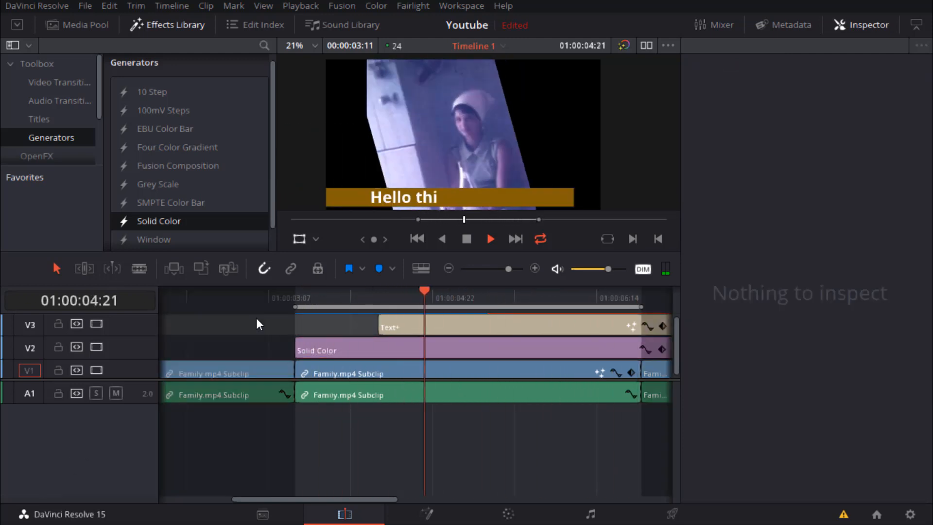
pyautogui.hotkey('ctrl', 'f')
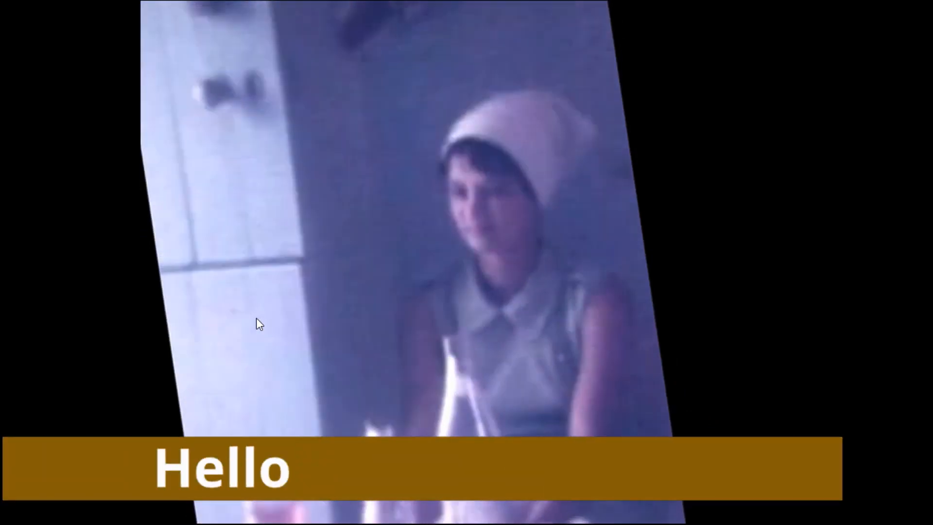
pyautogui.press('Escape')
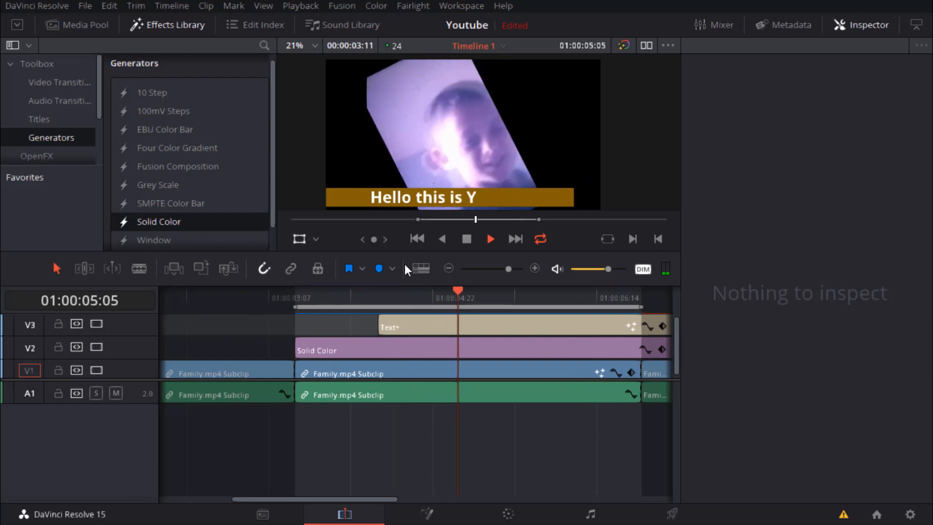
pyautogui.press('space')
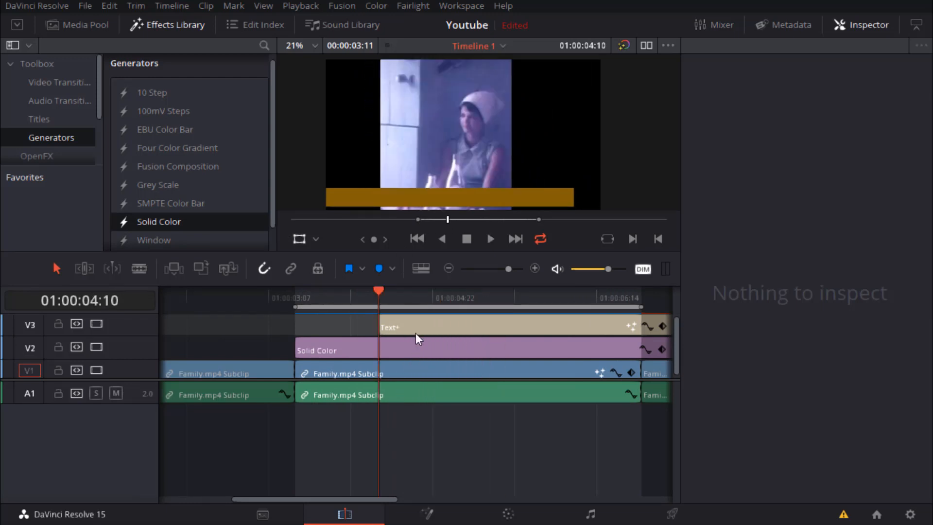
pyautogui.moveTo(380, 294); pyautogui.dragTo(308, 297)
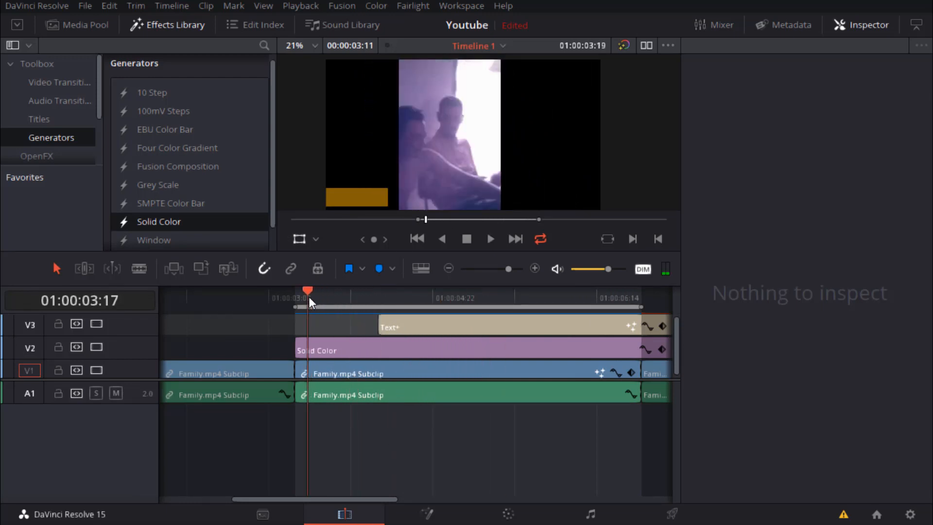
pyautogui.click(400, 297)
pyautogui.moveTo(407, 300); pyautogui.dragTo(462, 299)
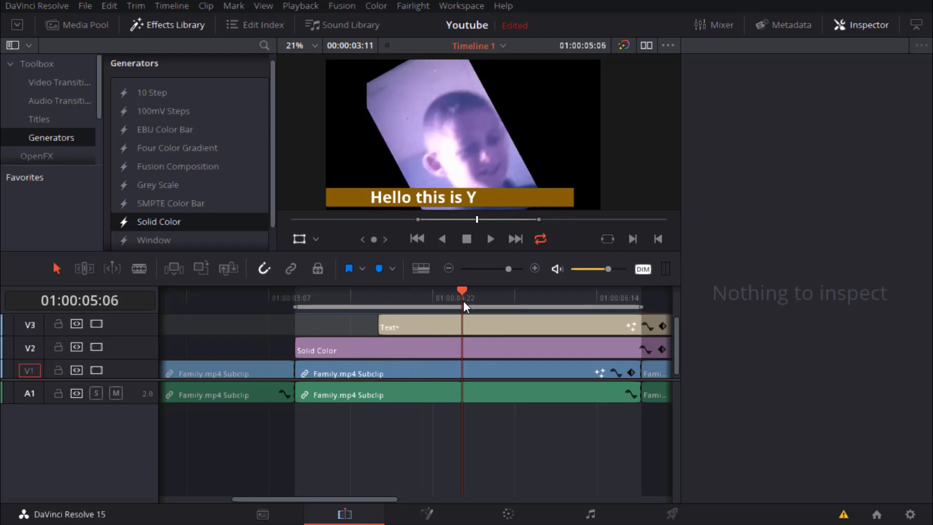
# - Reset the Solid Color bar's colour and set it to the bright orange basic colour
pyautogui.click(485, 346)
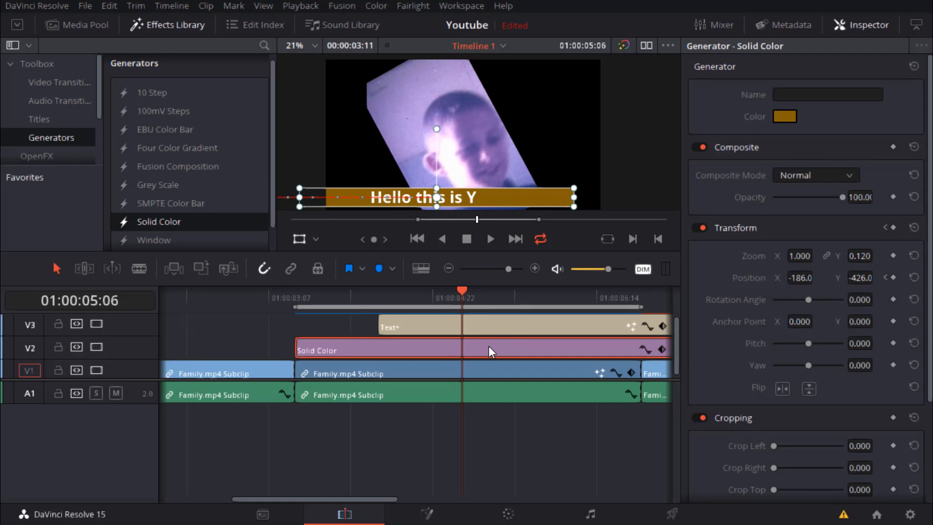
pyautogui.scroll(-3, 752, 344)
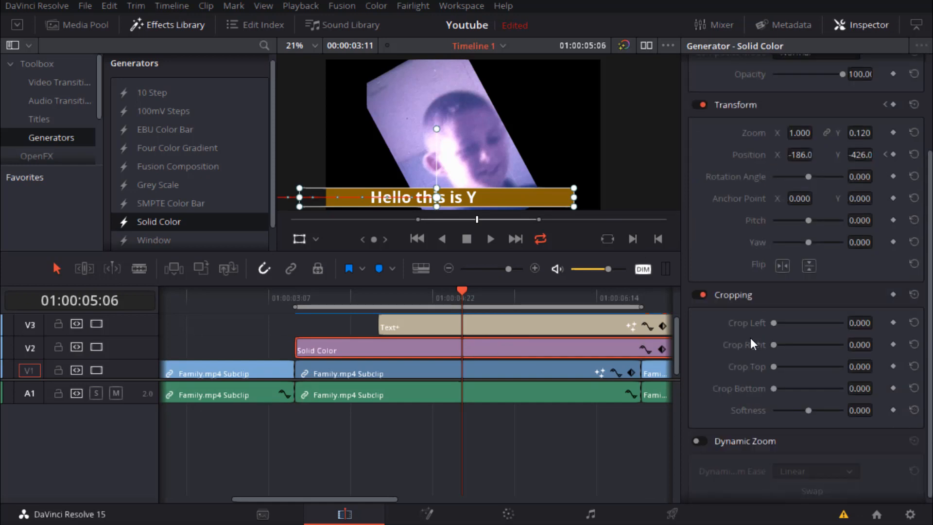
pyautogui.scroll(3, 751, 339)
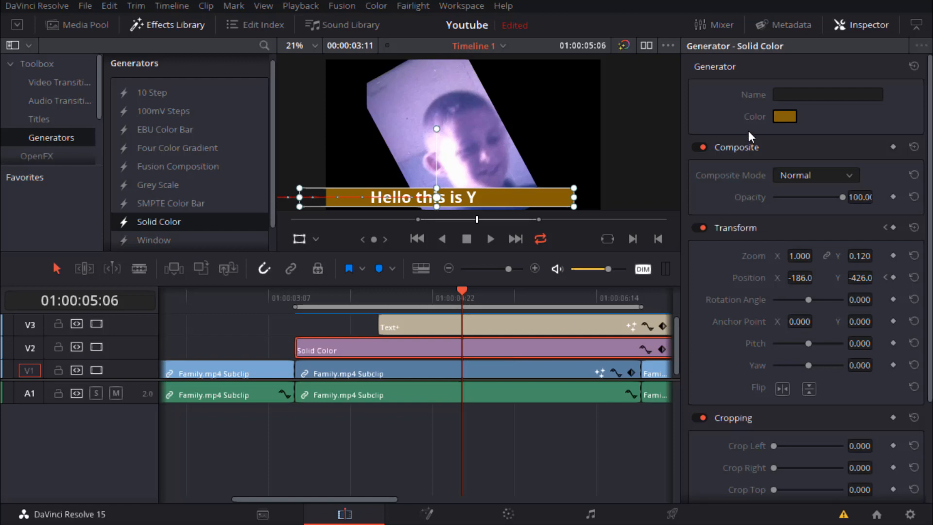
pyautogui.doubleClick(752, 116)
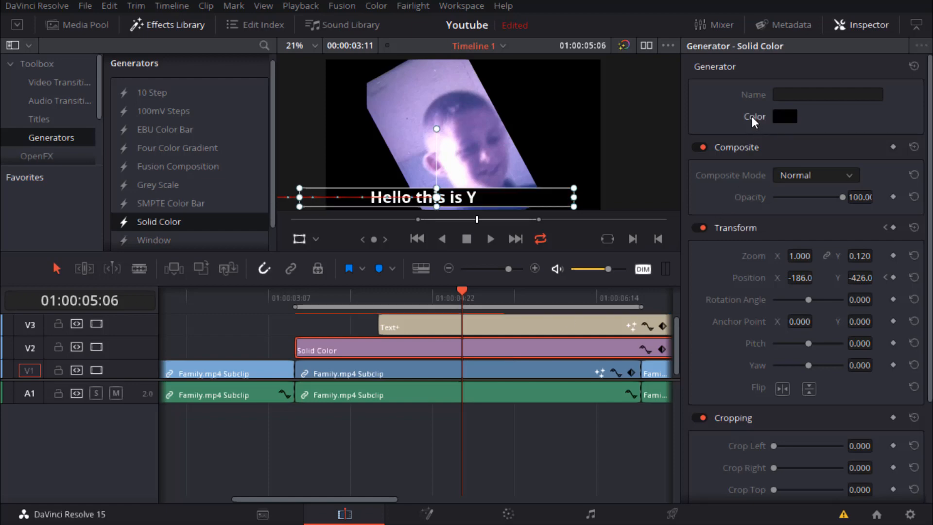
pyautogui.click(783, 117)
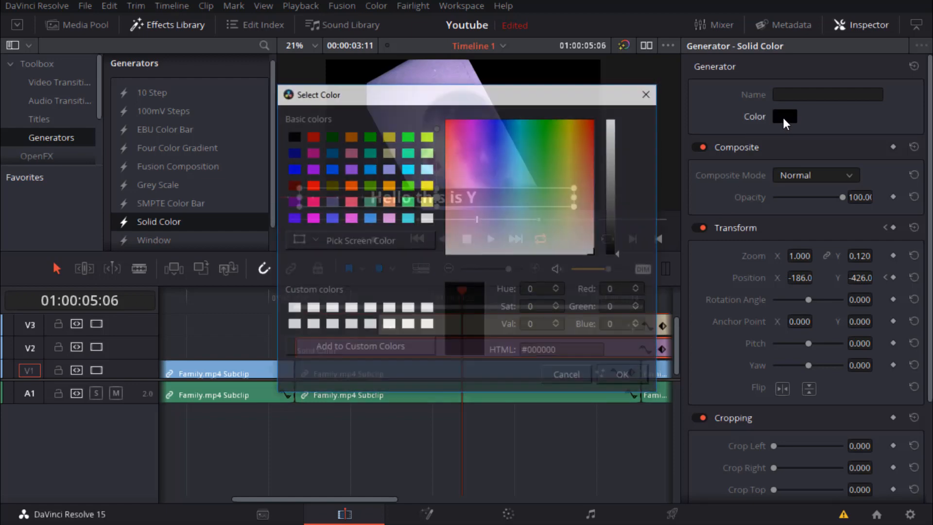
pyautogui.click(388, 186)
pyautogui.click(617, 374)
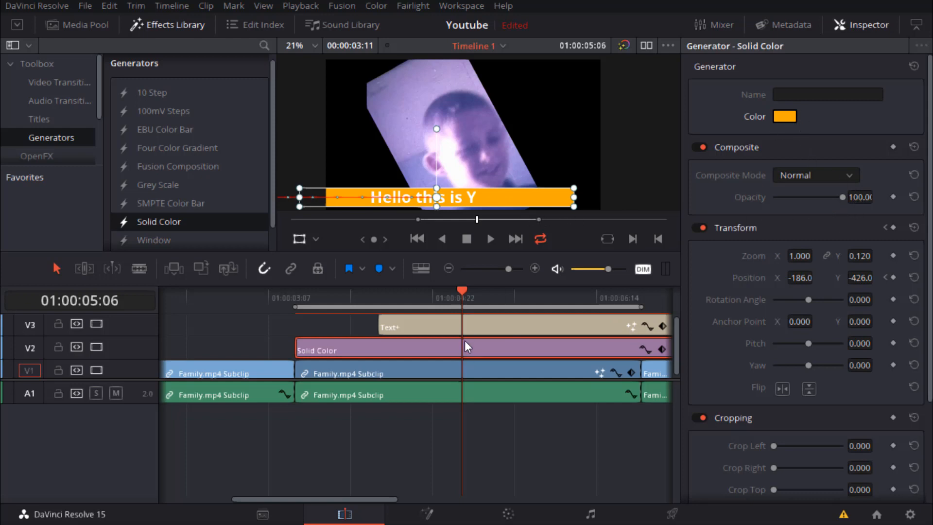
# - Keyframe the Solid Color bar's opacity at 100 at 01:00:05:06 and lower it to 28.71 at 01:00:05:16
pyautogui.click(892, 196)
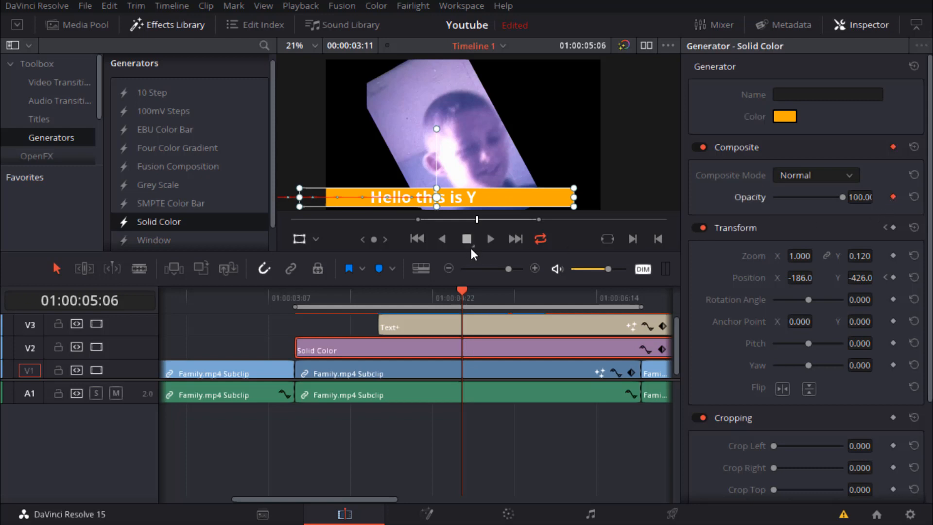
pyautogui.moveTo(462, 294); pyautogui.dragTo(503, 293)
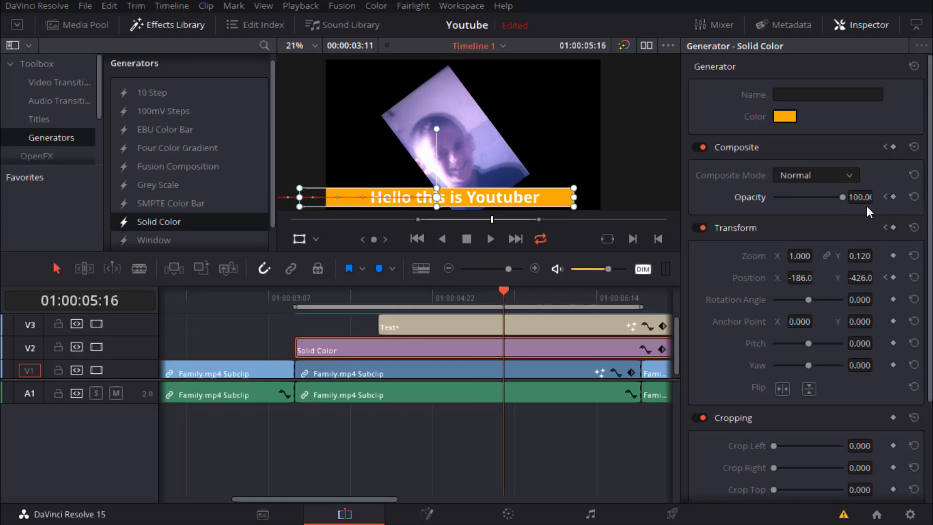
pyautogui.moveTo(843, 197); pyautogui.dragTo(791, 197)
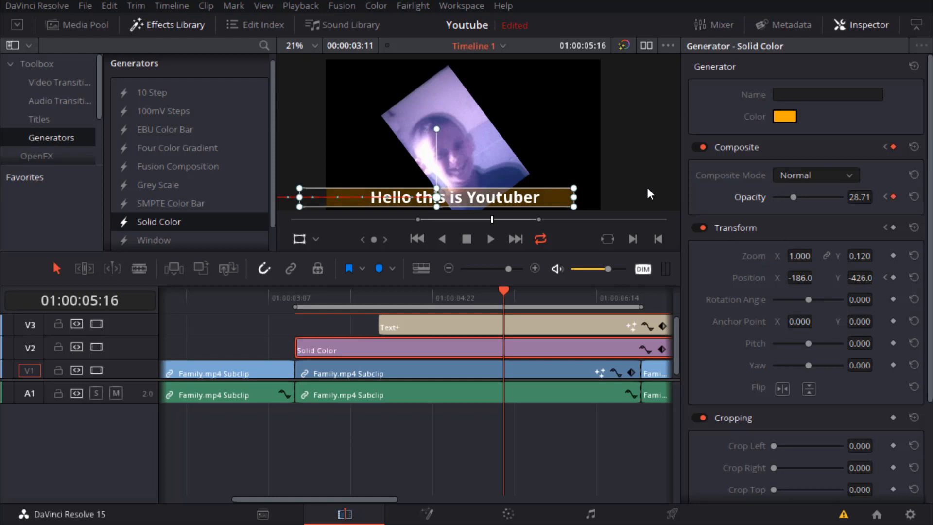
# - Deselect the Solid Color bar and play back its opacity fade in full screen, then stop the playback
pyautogui.click(269, 333)
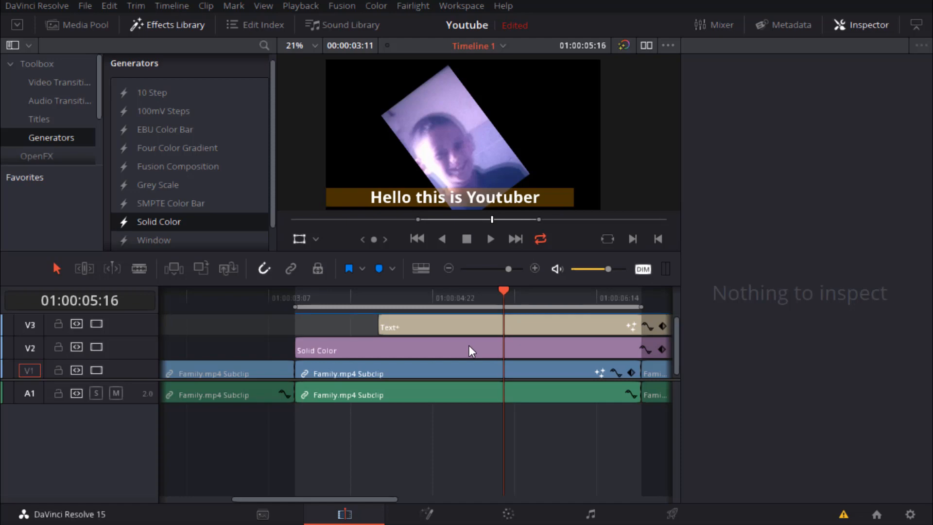
pyautogui.hotkey('ctrl', 'f')
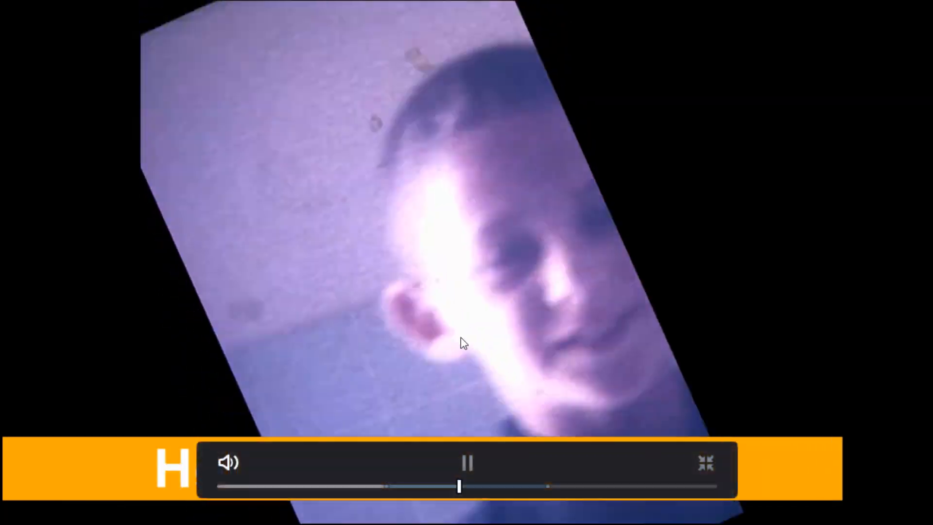
pyautogui.press('Escape')
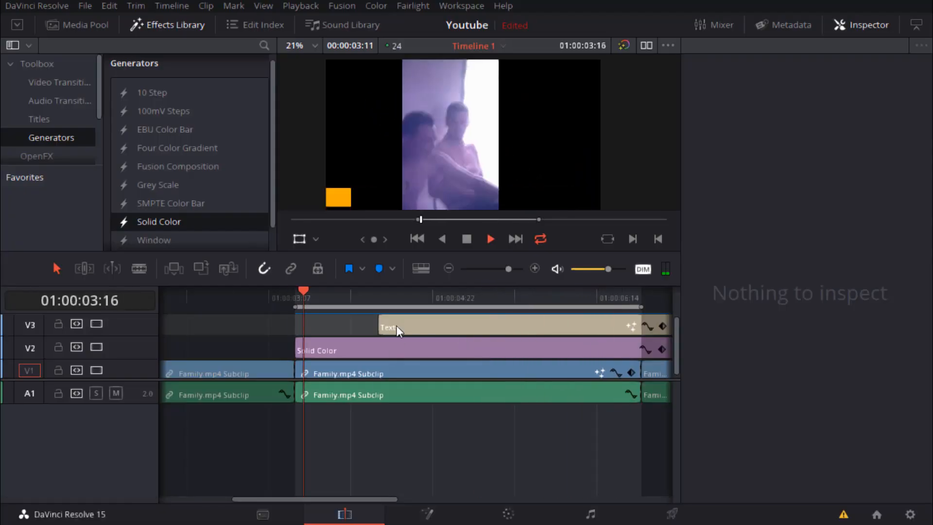
pyautogui.press('space')
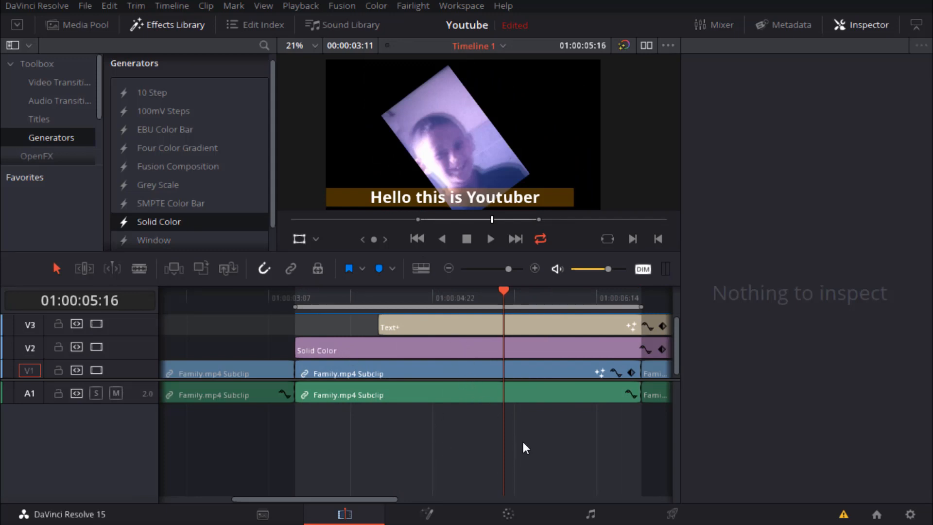
# - Give the video tracks more room above the audio track and select the middle Family.mp4 clip on V1
pyautogui.hscroll(3, 548, 391)
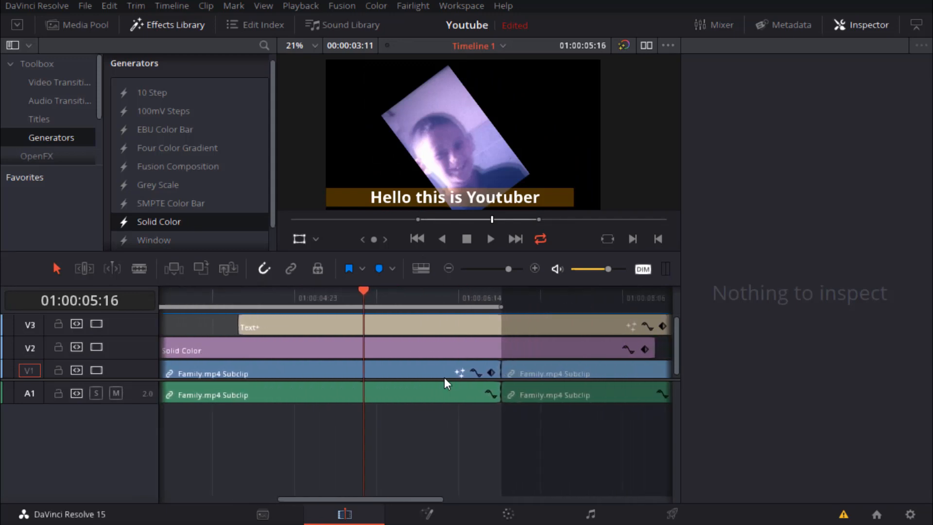
pyautogui.hscroll(3, 494, 395)
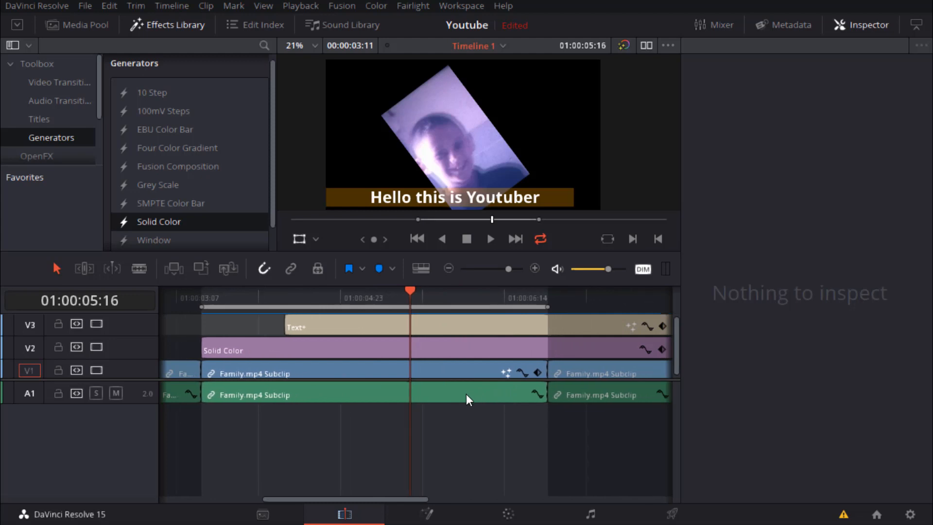
pyautogui.moveTo(454, 379); pyautogui.dragTo(450, 401)
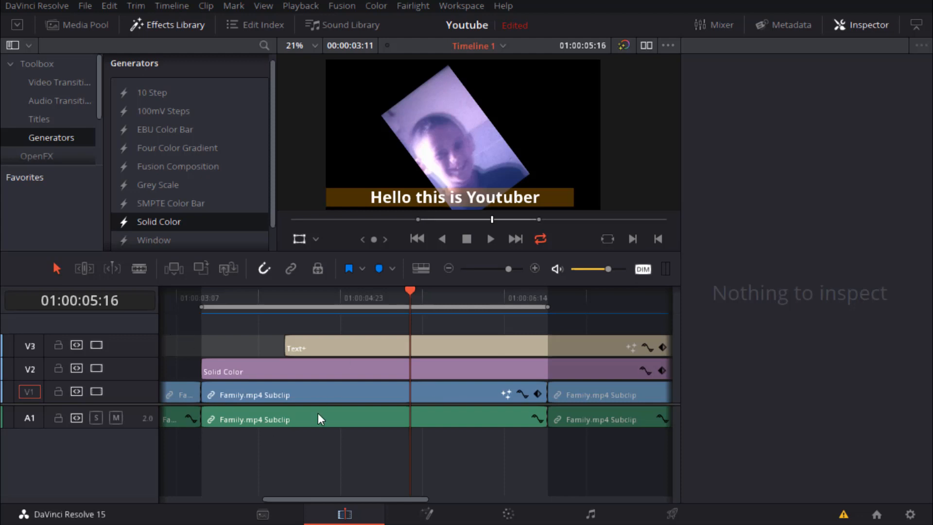
pyautogui.click(321, 393)
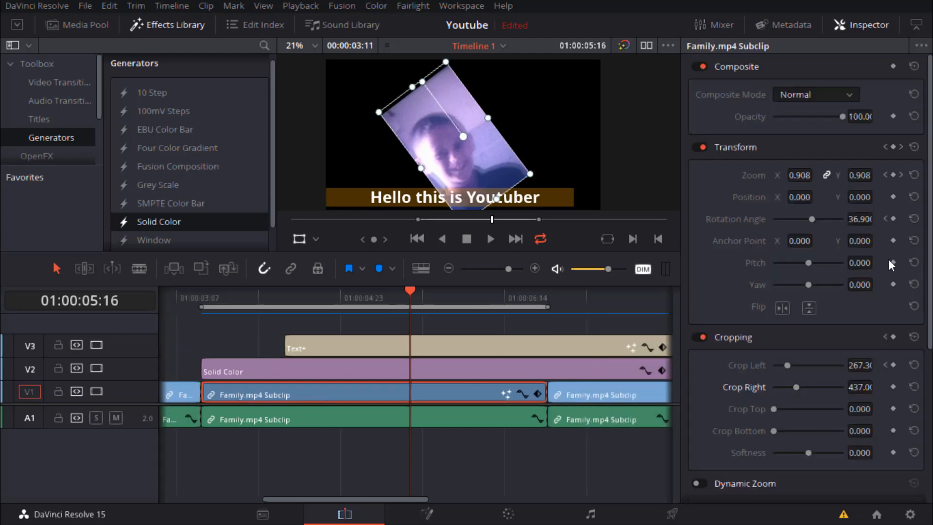
# - Look through the generators, open the OpenFX filters and review the ResolveFX Blur effects
pyautogui.scroll(-3, 542, 172)
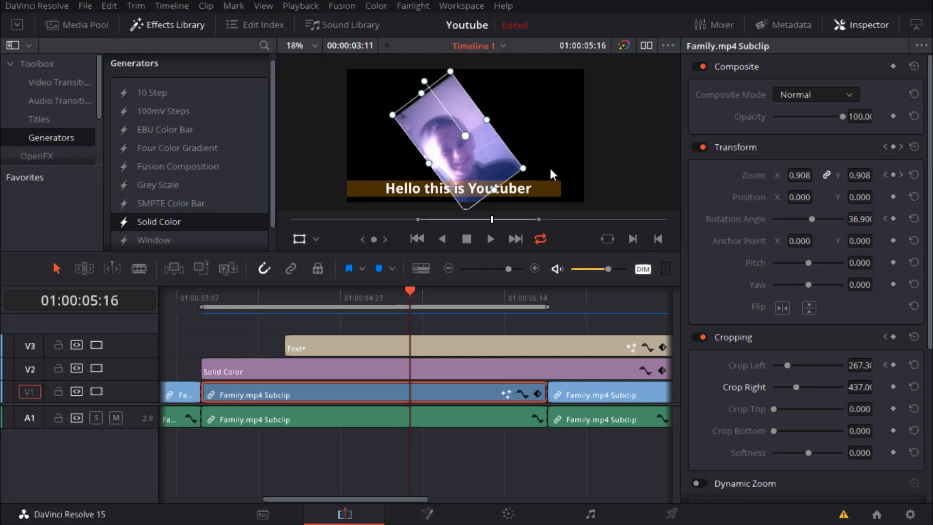
pyautogui.scroll(-1, 212, 217)
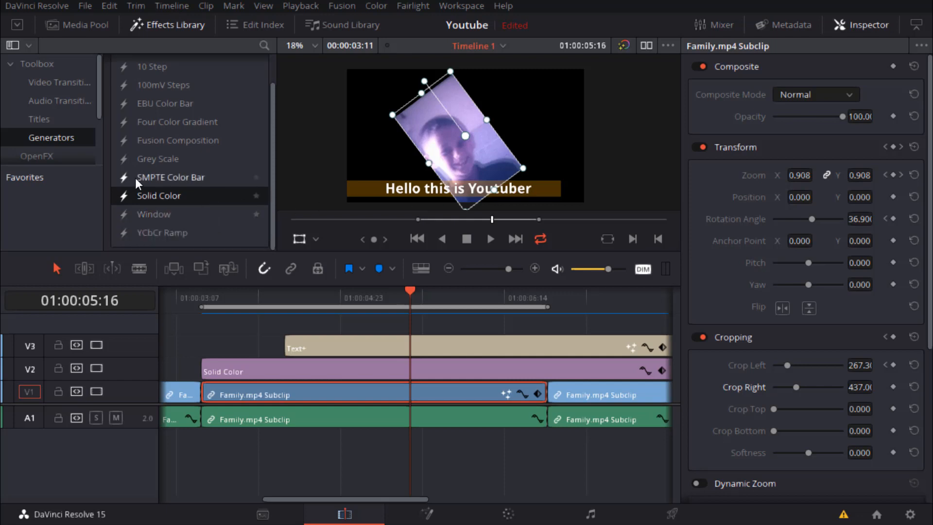
pyautogui.scroll(2, 136, 175)
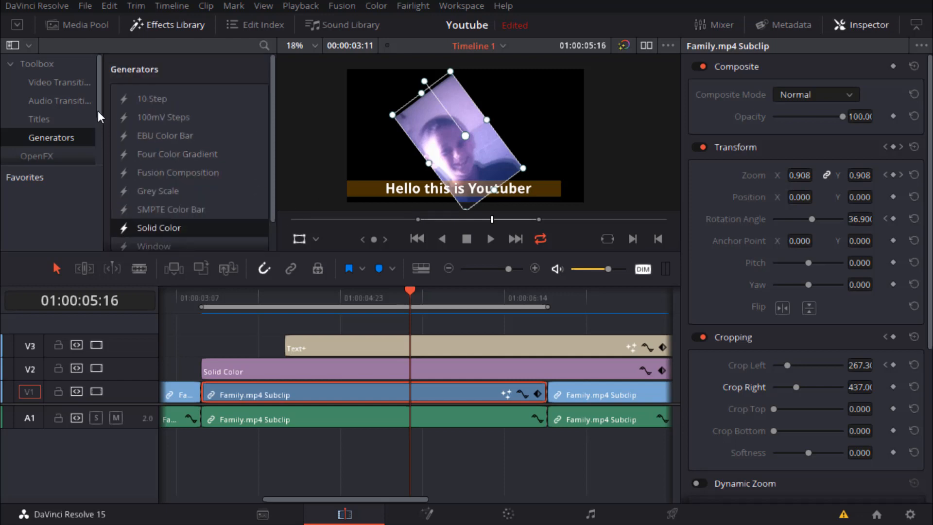
pyautogui.moveTo(97, 111); pyautogui.dragTo(97, 134)
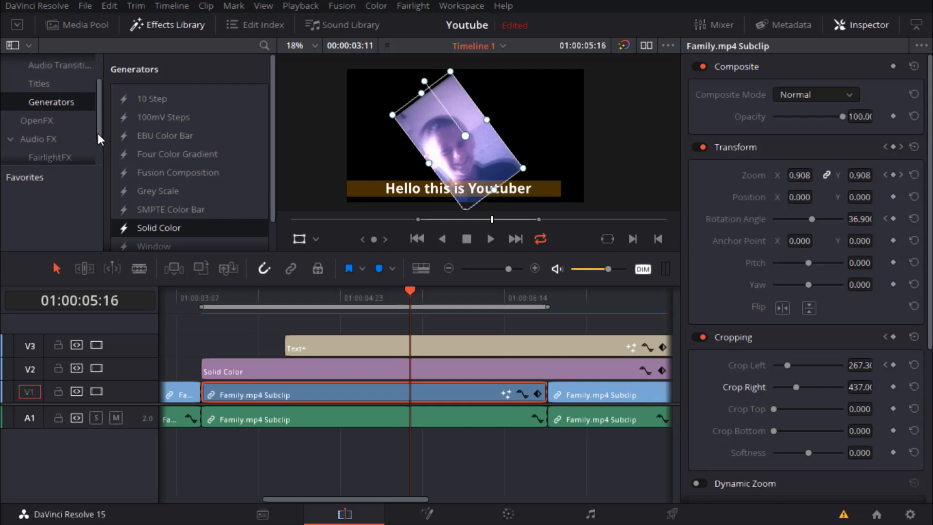
pyautogui.click(37, 118)
pyautogui.scroll(-2, 140, 151)
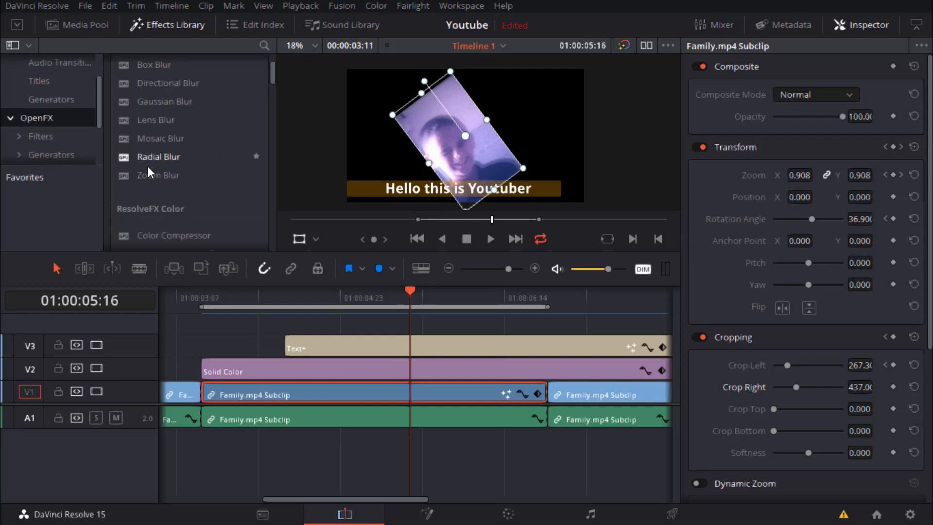
pyautogui.scroll(2, 167, 175)
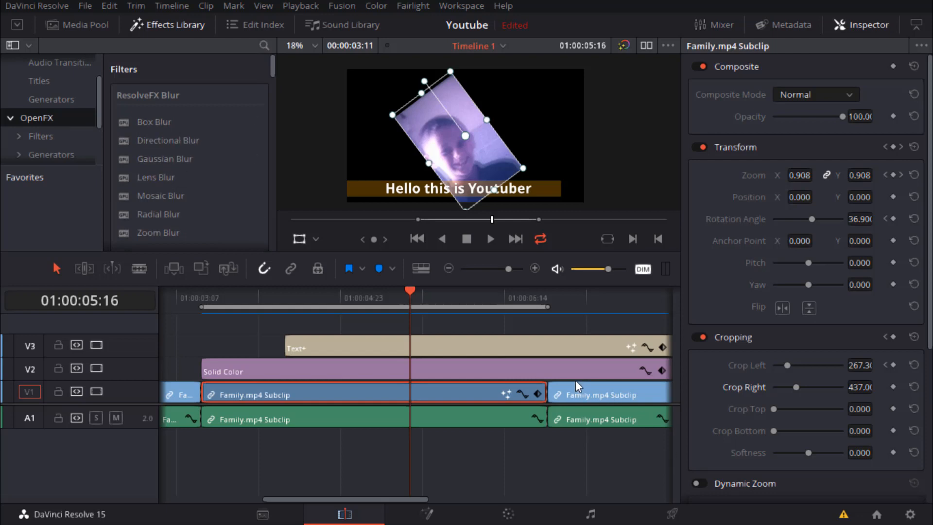
# - Set the in/out range to a 00:00:01:18 span around the cut between the middle and last clips and select that cut
pyautogui.moveTo(550, 307); pyautogui.dragTo(631, 313)
pyautogui.moveTo(201, 307); pyautogui.dragTo(454, 308)
pyautogui.click(570, 395)
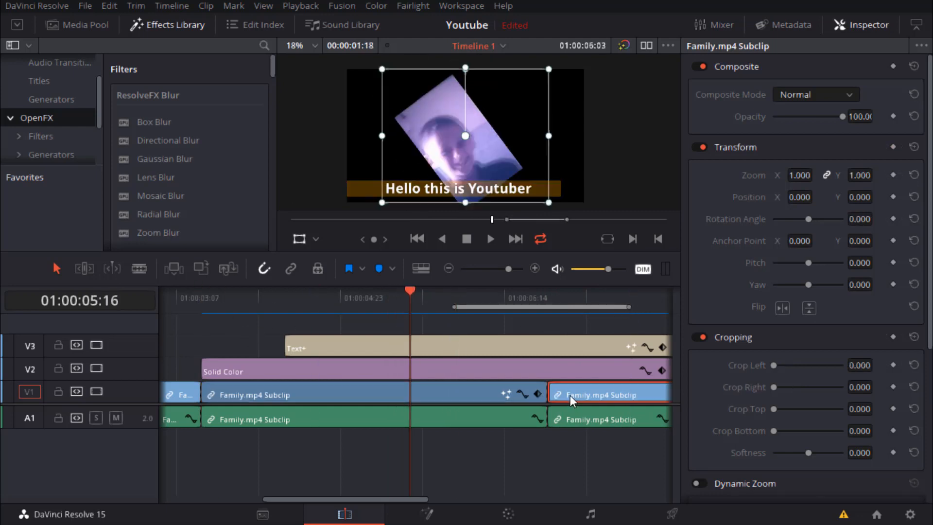
pyautogui.click(550, 392)
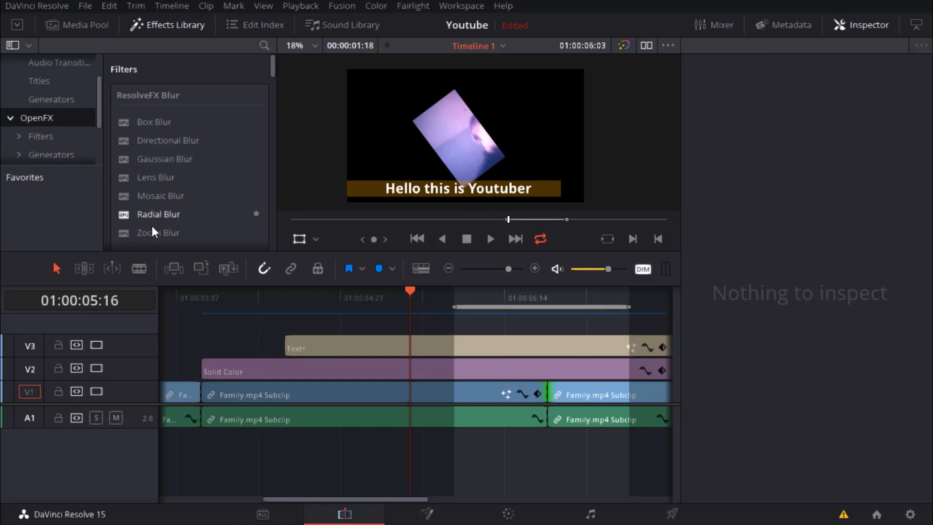
# - Apply the Zoom Blur filter to the middle Family.mp4 clip on V1 and select the clip
pyautogui.moveTo(163, 235); pyautogui.dragTo(548, 391)
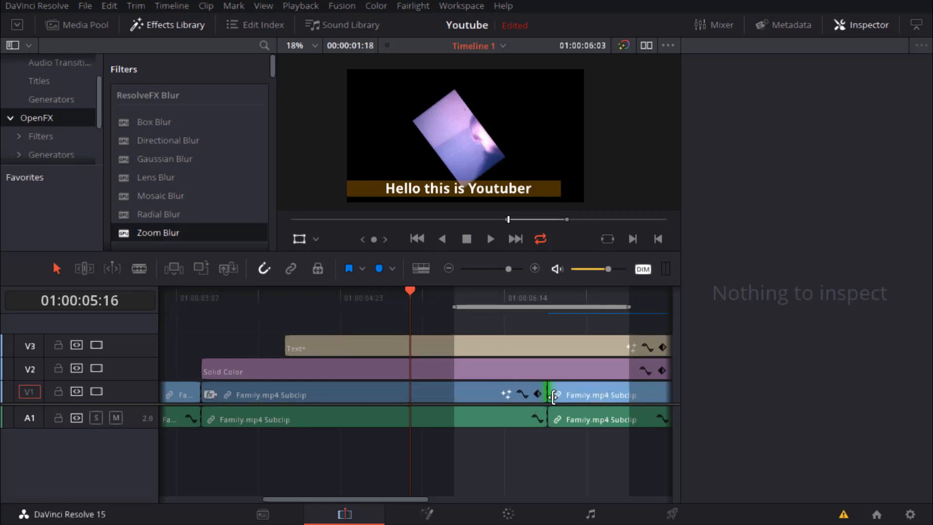
pyautogui.click(372, 386)
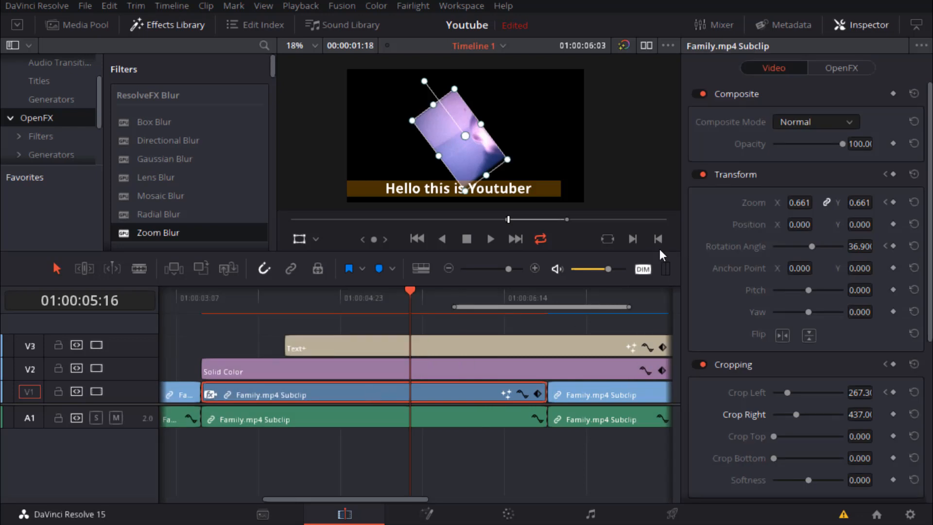
# - Place the playhead at 01:00:04:23, view the frame on the Color page and return to the Edit page
pyautogui.moveTo(412, 300); pyautogui.dragTo(340, 310)
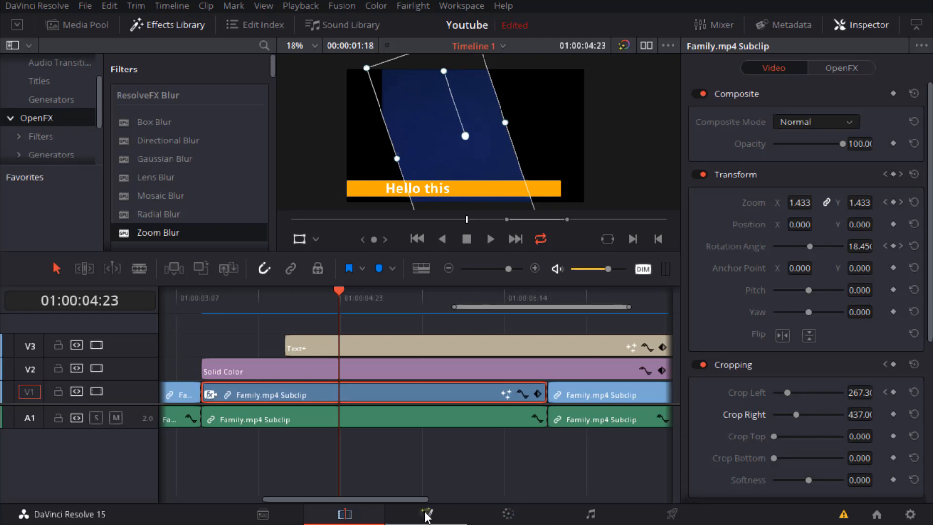
pyautogui.click(513, 515)
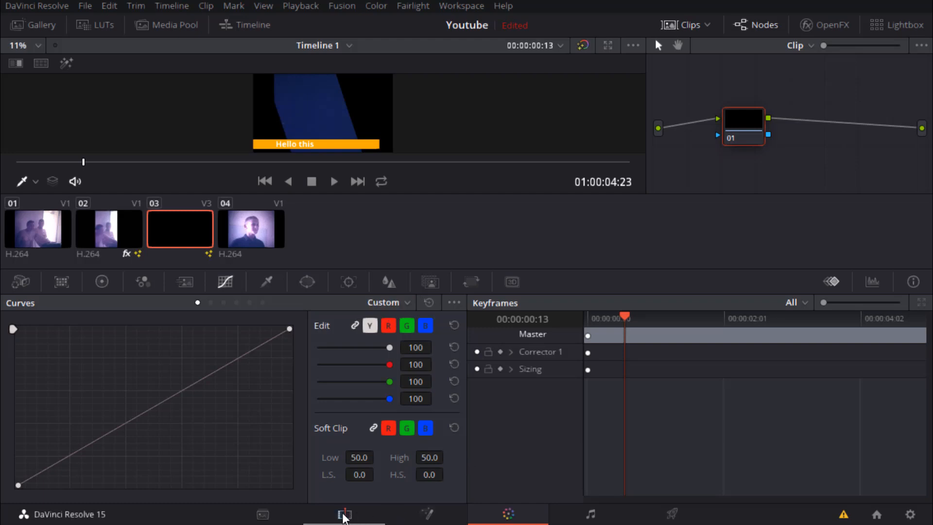
pyautogui.click(345, 514)
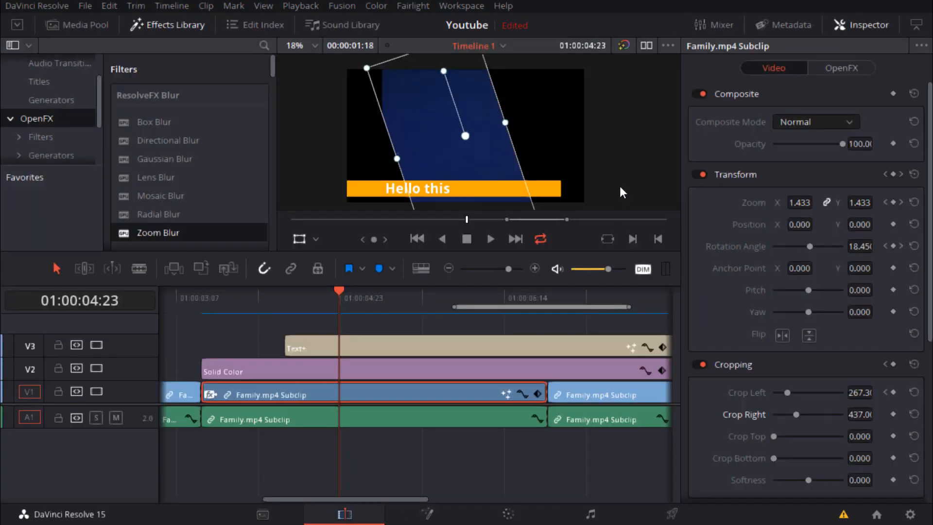